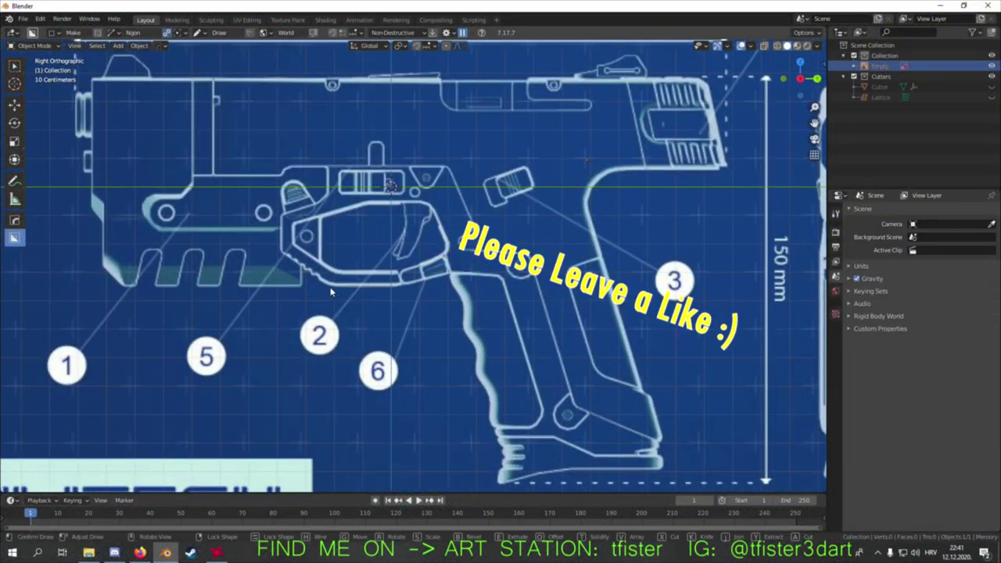
- Lasso-trace the trigger guard and grip outline on the blueprint, then extrude it into the solid Box mesh
left_click_drag(330, 291, 318, 204)
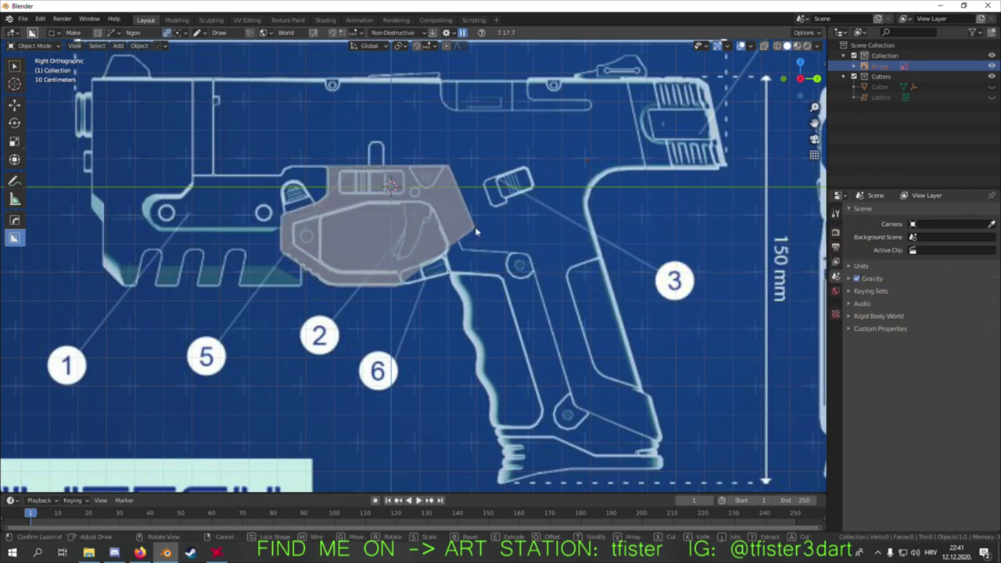
left_click_drag(520, 265, 574, 413)
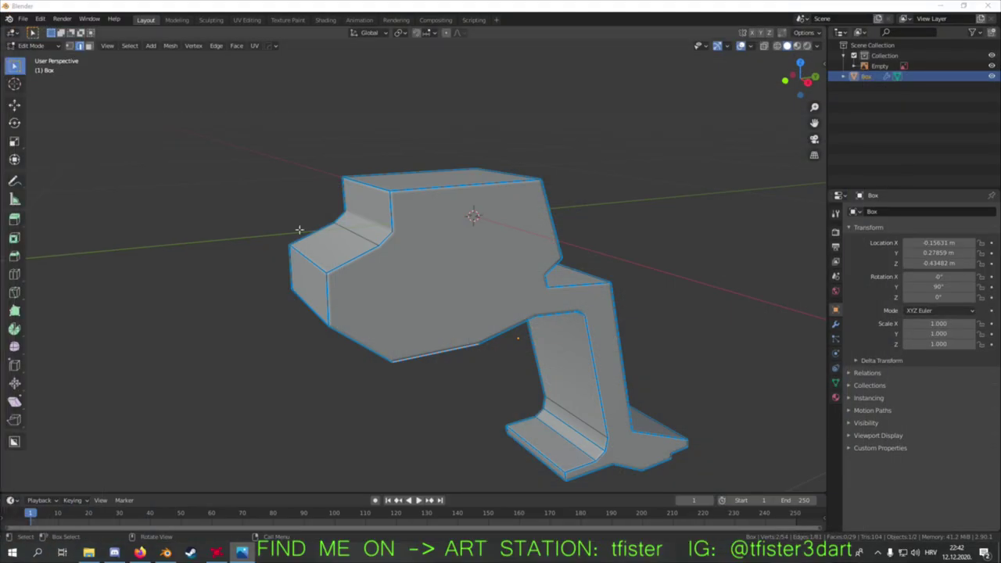
- Chamfer several edges and the corner of the Box with Ctrl+B bevels
key("ctrl+b")
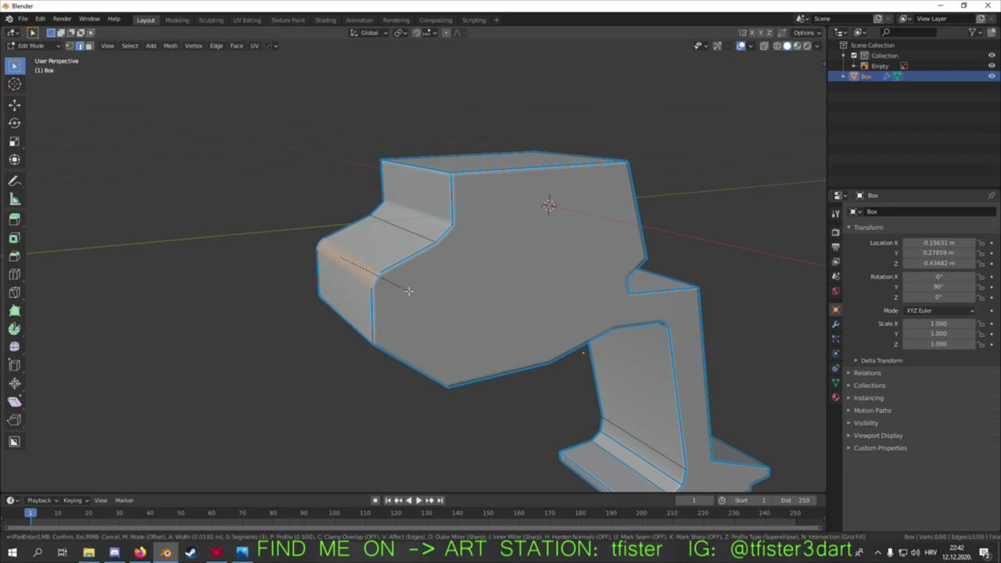
left_click(409, 291)
scroll(409, 291, "up", 3)
mouse_move(409, 291)
middle_mouse_down()
mouse_move(387, 194)
mouse_move(620, 228)
mouse_move(626, 287)
middle_mouse_up()
key("ctrl+b")
left_click(657, 236)
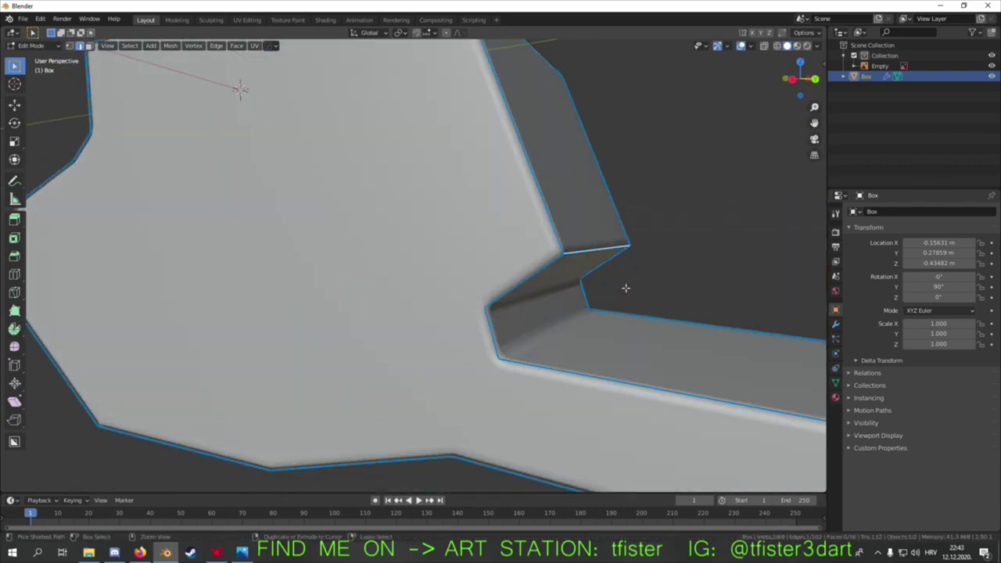
left_click(616, 331)
scroll(617, 331, "down", 3)
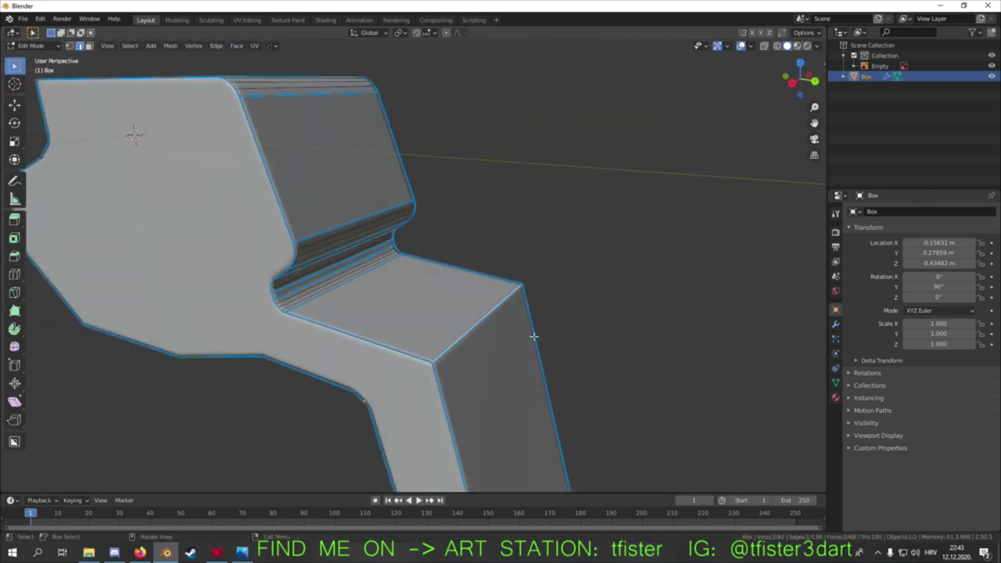
middle_click_drag(617, 331, 547, 297)
mouse_move(456, 286)
middle_mouse_down()
mouse_move(444, 338)
mouse_move(413, 279)
middle_mouse_up()
left_click(458, 347)
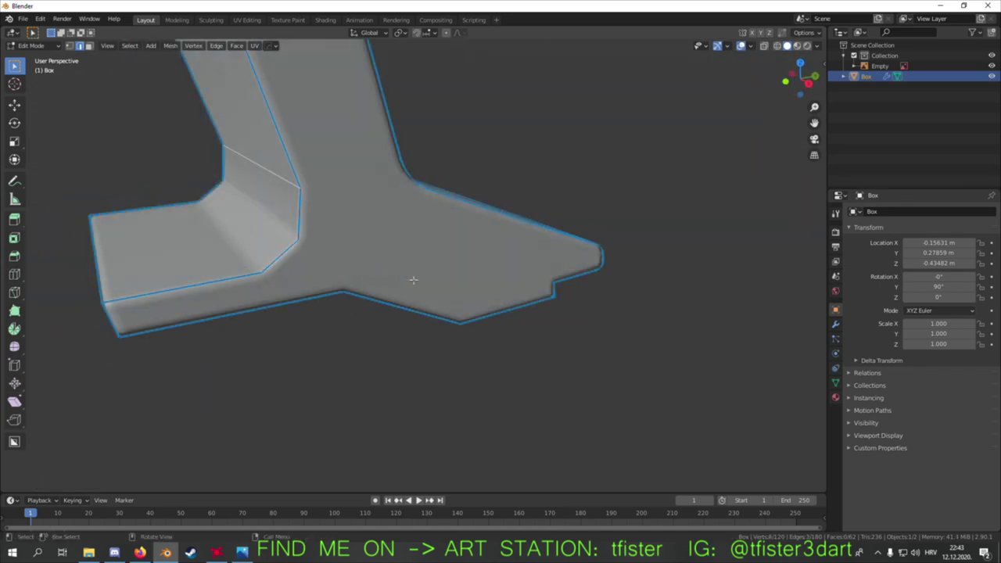
- Mark the chamfered edges sharp and apply a HardOps bevel with 3 segments and 30° angle limit
right_click(344, 206)
left_click(345, 206)
key("Tab")
mouse_move(480, 279)
middle_mouse_down()
mouse_move(299, 266)
mouse_move(403, 252)
middle_mouse_up()
key("q")
left_click(405, 252)
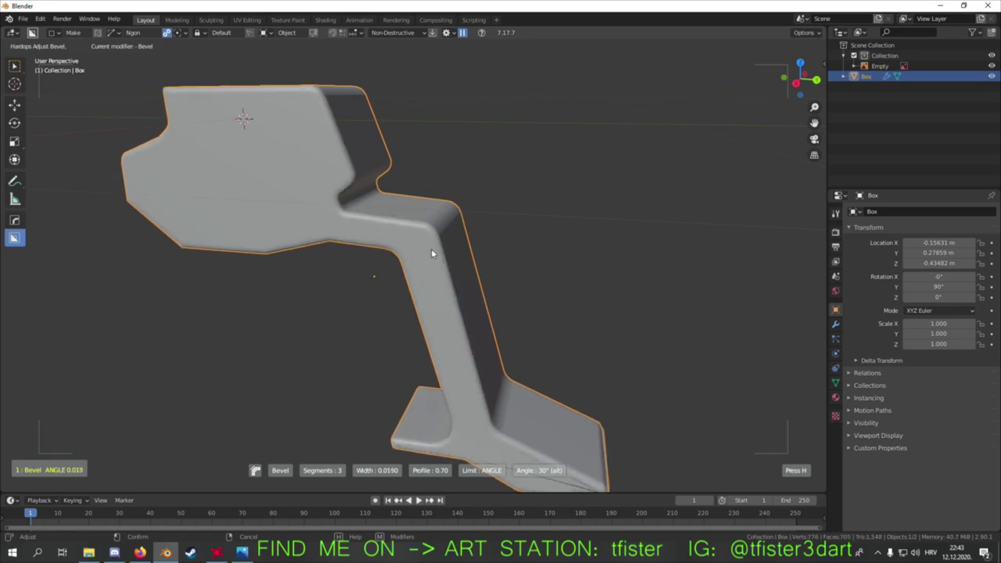
left_click(431, 252)
- Slide an edge loop along the Box, then return to the right side view
middle_click_drag(432, 252, 508, 266)
key("Tab")
key("g")
key("g")
left_click(578, 273)
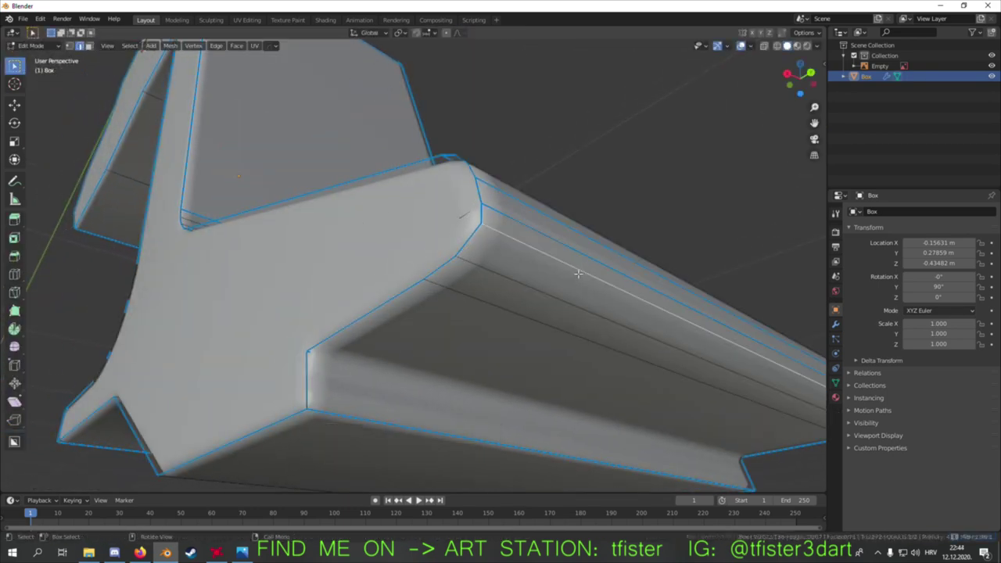
key("Tab")
key("KP_3")
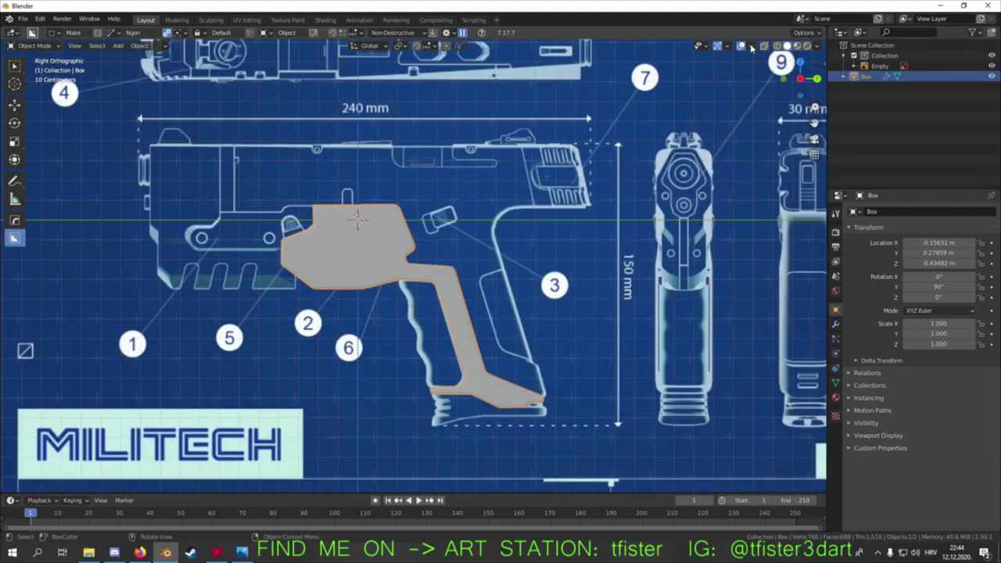
- Select the blueprint reference and frame the pistol in the right orthographic view
left_click(880, 66)
scroll(416, 268, "up", 2)
middle_click_drag(108, 324, 218, 356, "shift")
middle_click_drag(205, 311, 272, 287)
key("KP_3")
middle_click_drag(465, 344, 384, 342, "shift")
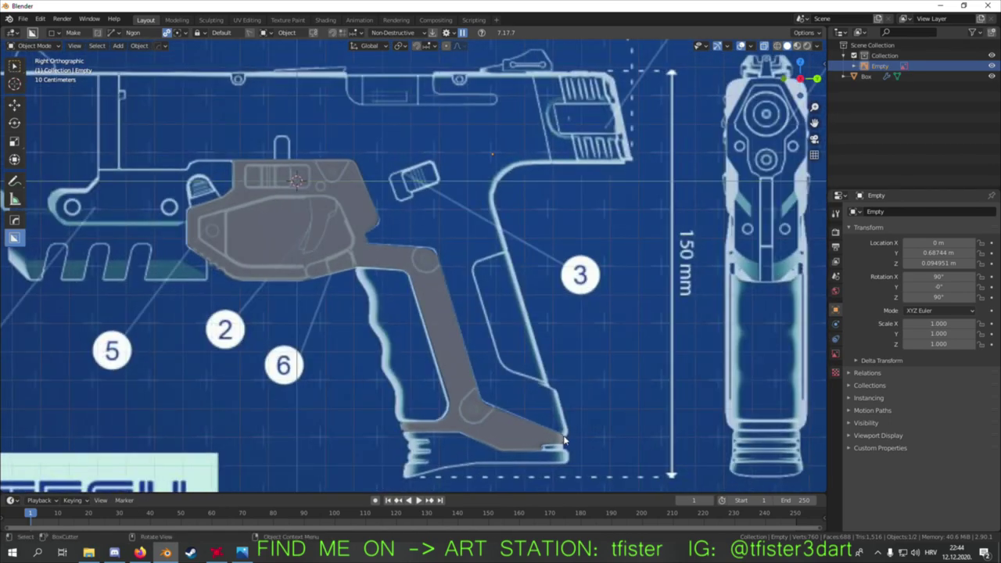
- Draw an ngon around the slide and upper grip, then extrude it into Box.001
left_click_drag(565, 441, 559, 396)
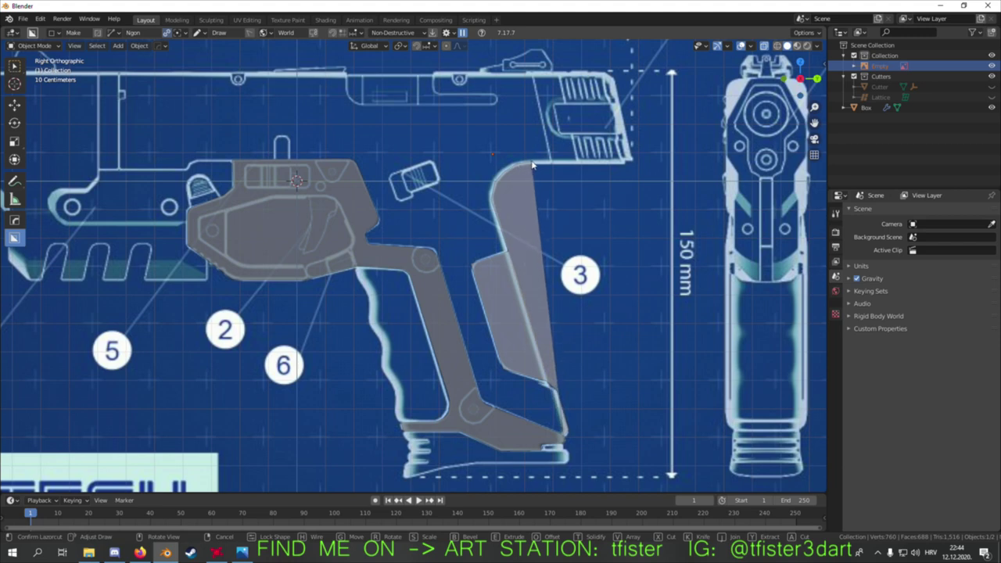
left_click(614, 73)
left_click(196, 73)
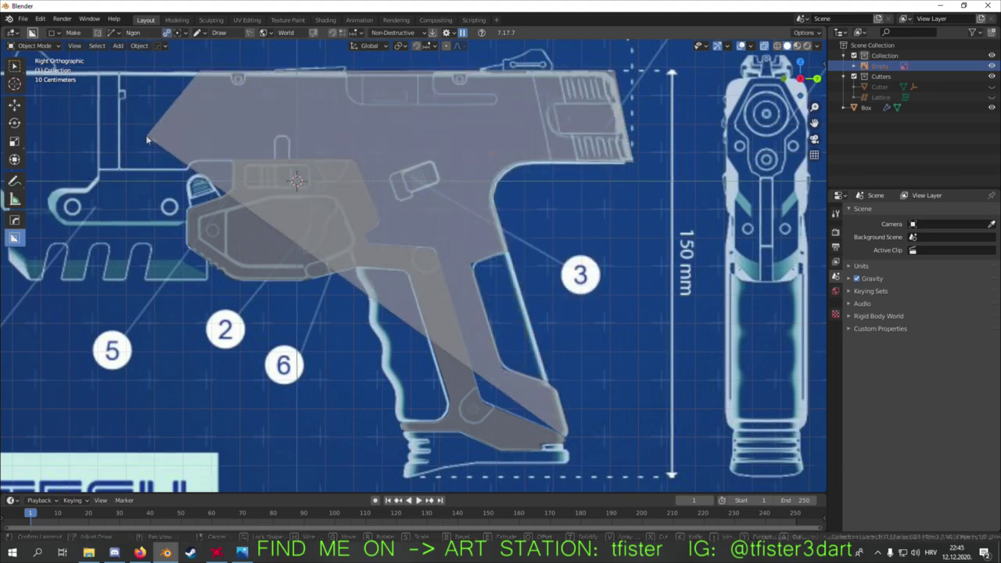
middle_click_drag(147, 139, 391, 168, "shift")
left_click(372, 109)
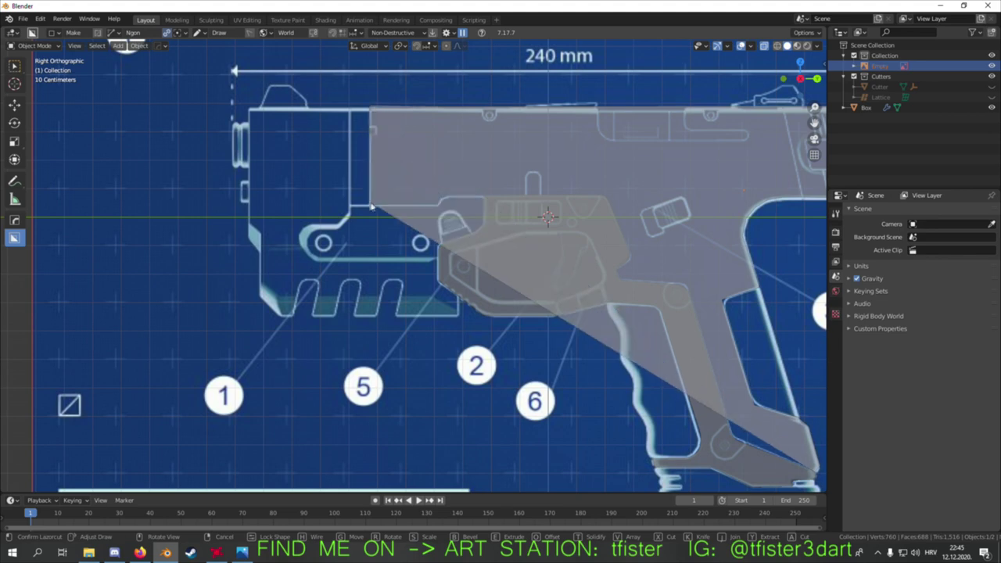
left_click(482, 200)
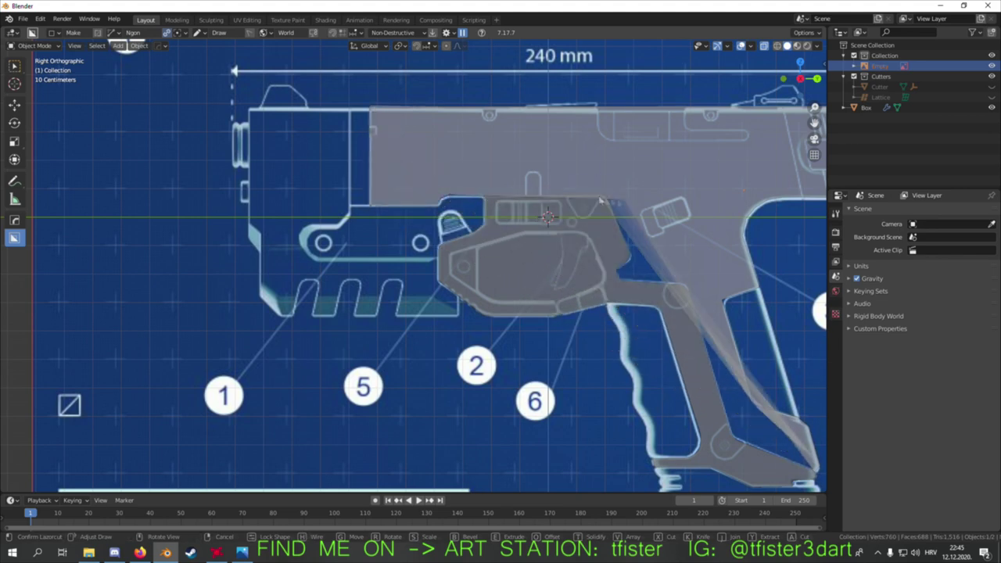
scroll(618, 282, "up", 3)
middle_click_drag(618, 282, 395, 234, "shift")
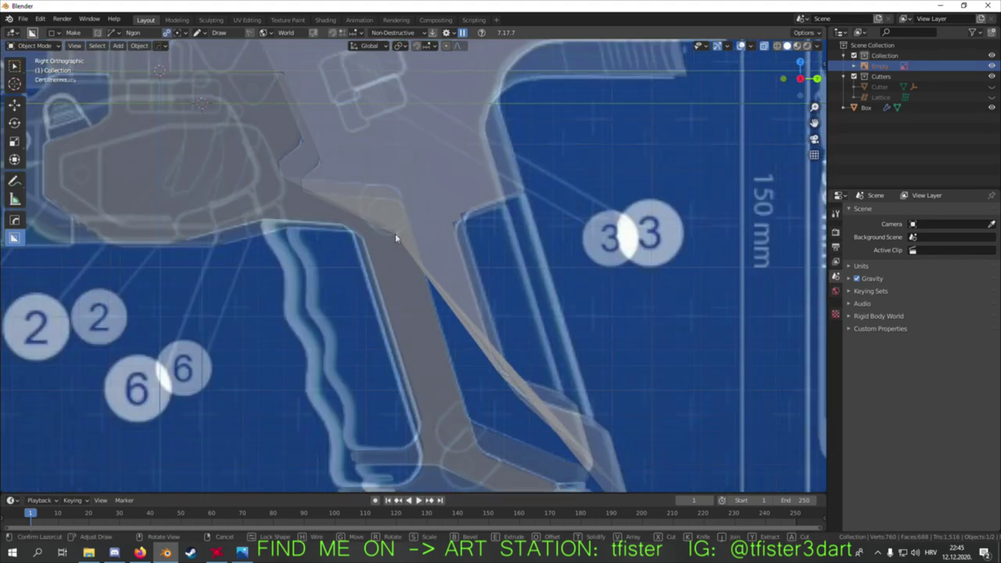
scroll(481, 457, "down", 4)
mouse_move(492, 308)
middle_mouse_down()
mouse_move(328, 224)
mouse_move(389, 207)
mouse_move(572, 230)
mouse_move(427, 198)
middle_mouse_up()
left_click(389, 206)
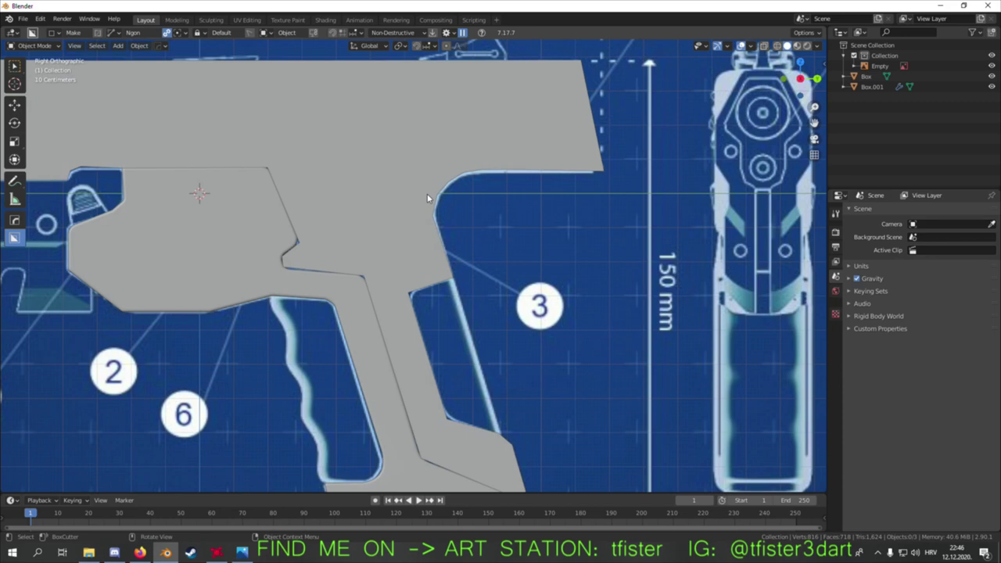
mouse_move(427, 198)
middle_mouse_down()
mouse_move(405, 222)
mouse_move(452, 284)
mouse_move(456, 243)
middle_mouse_up()
- Bevel the Box's curved top edges in Edit Mode
left_click(404, 222)
key("Tab")
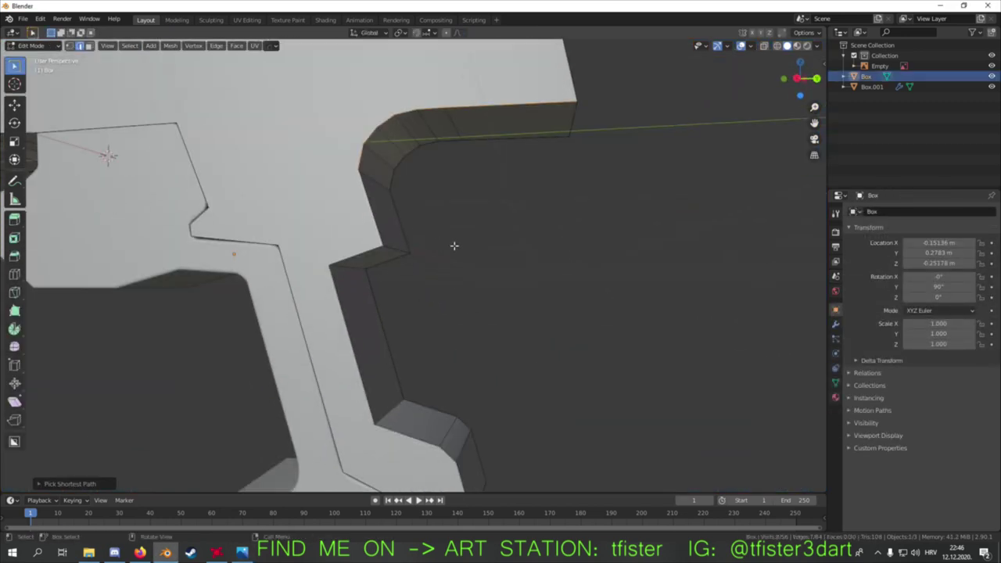
key("ctrl+b")
left_click(528, 280)
key("Tab")
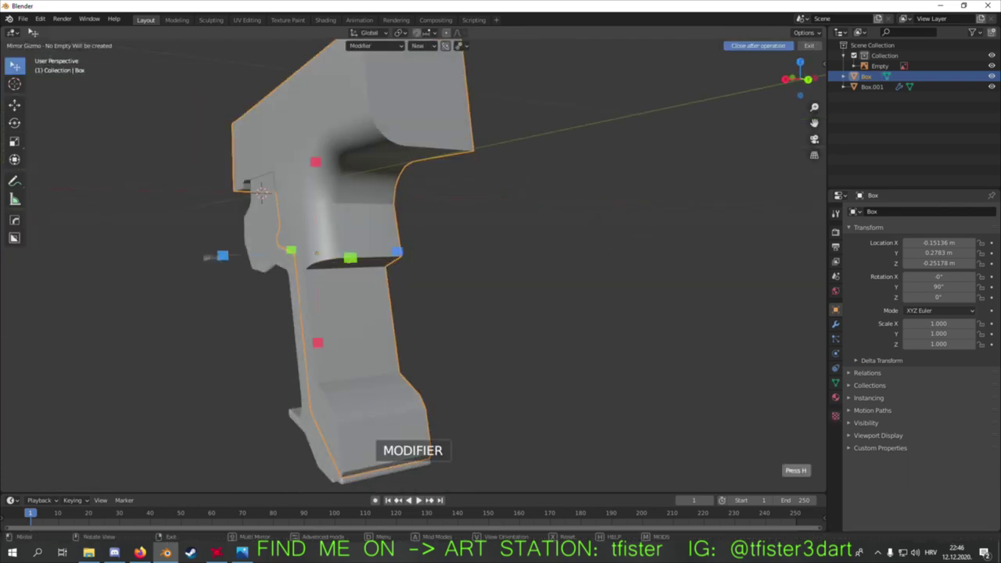
middle_click_drag(510, 264, 326, 327)
key("Tab")
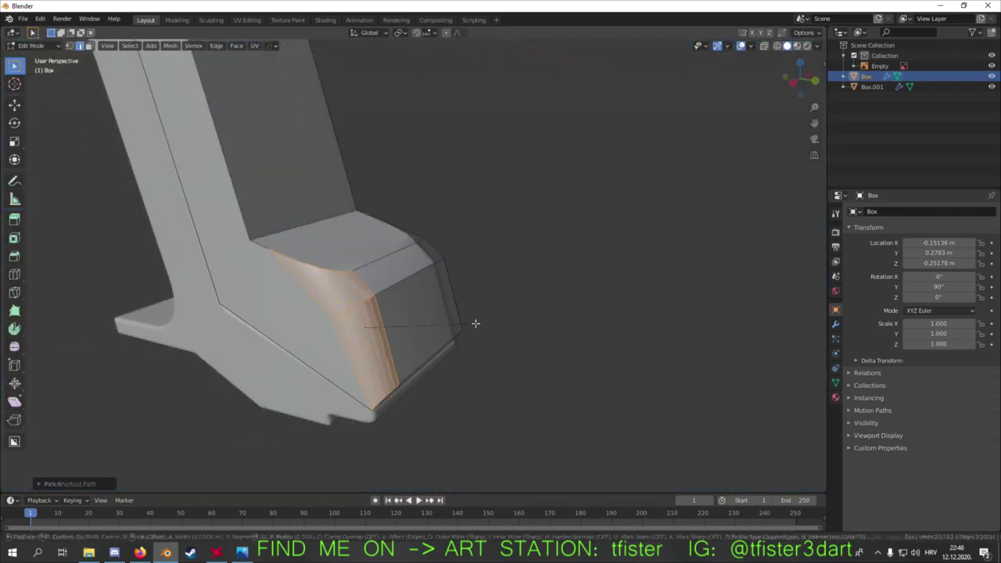
left_click(475, 323)
key("Tab")
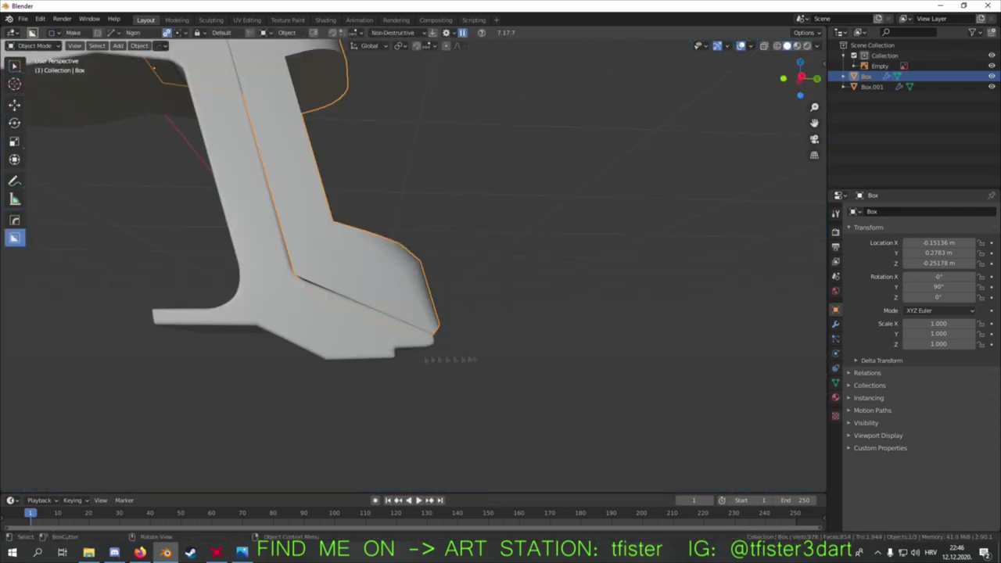
- Slice the curved section behind the trigger guard from the side view
key("KP_3")
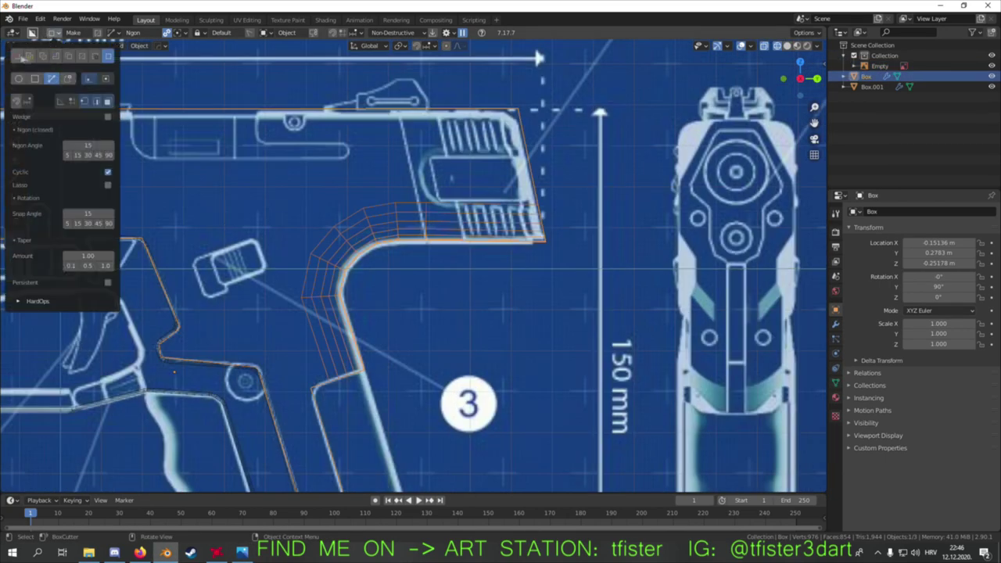
key("Escape")
key("Escape")
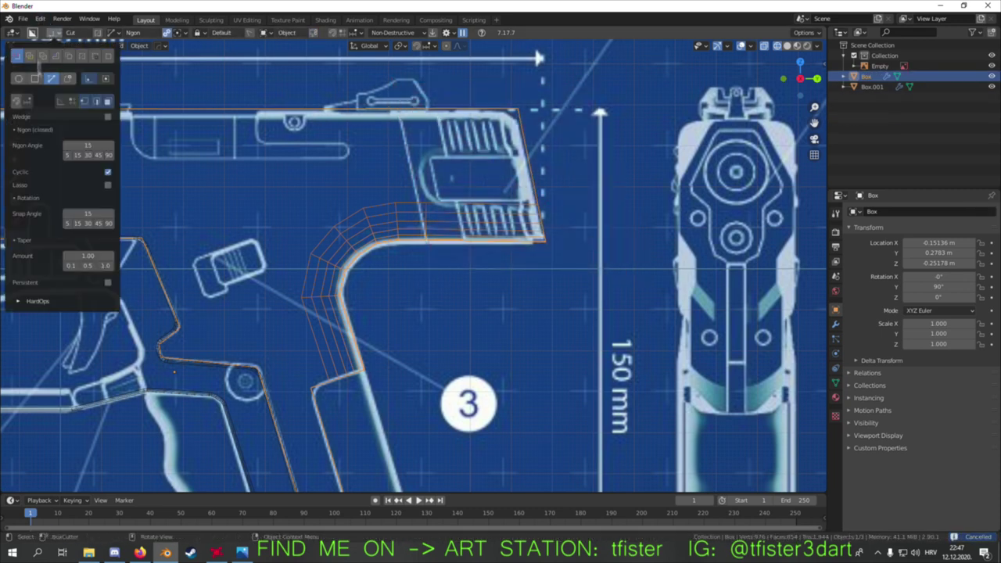
middle_click_drag(440, 295, 488, 172)
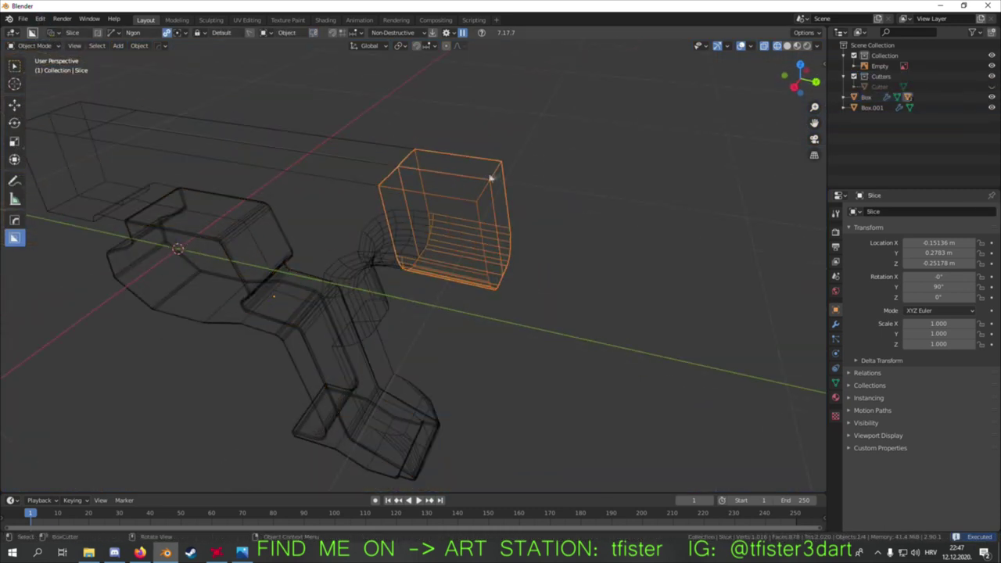
- Sharpen the sliced piece and adjust its bevel with HardOps
key("shift+z")
key("q")
left_click(533, 269)
key("q")
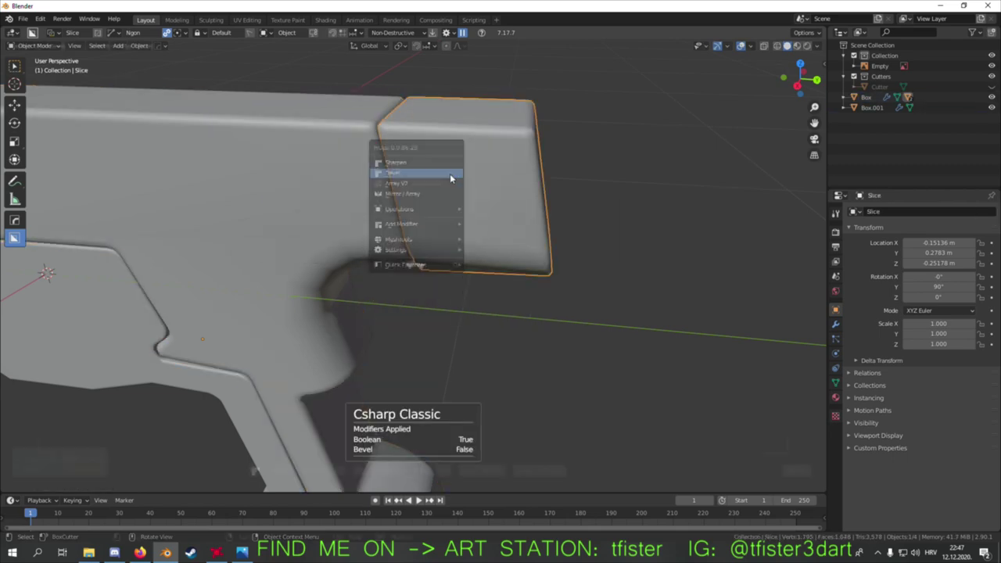
left_click(366, 166)
left_click(366, 170)
- Merge the notched fillet vertices onto the last-selected vertex
mouse_move(366, 170)
middle_mouse_down()
mouse_move(353, 214)
mouse_move(407, 258)
middle_mouse_up()
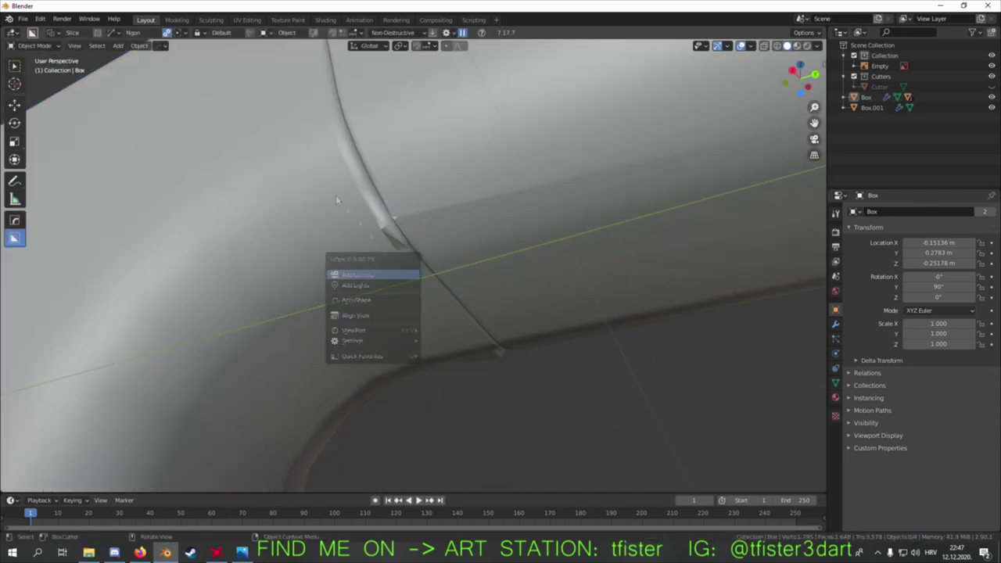
mouse_move(405, 257)
middle_mouse_down()
mouse_move(376, 292)
mouse_move(351, 252)
mouse_move(391, 281)
middle_mouse_up()
key("m")
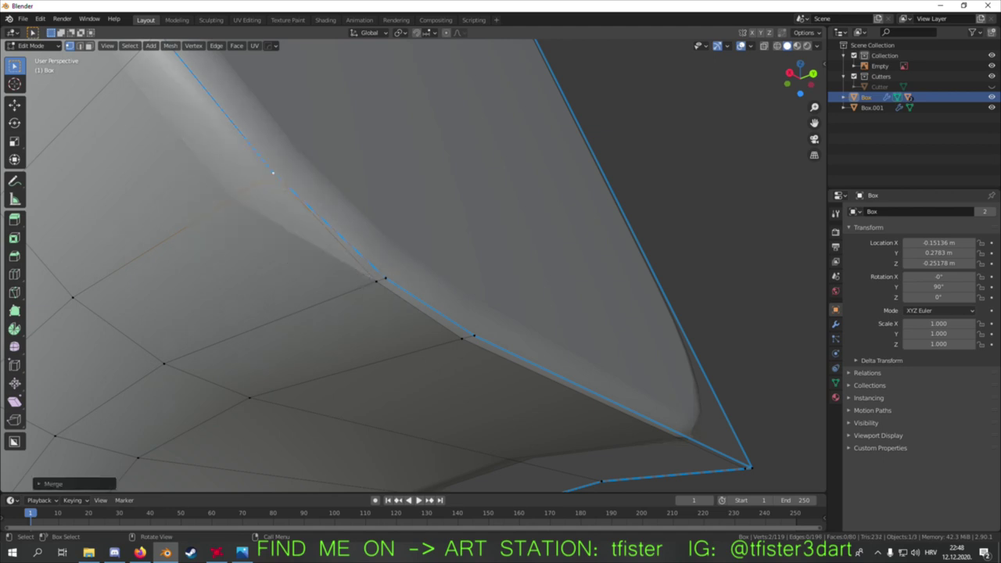
left_click(372, 292)
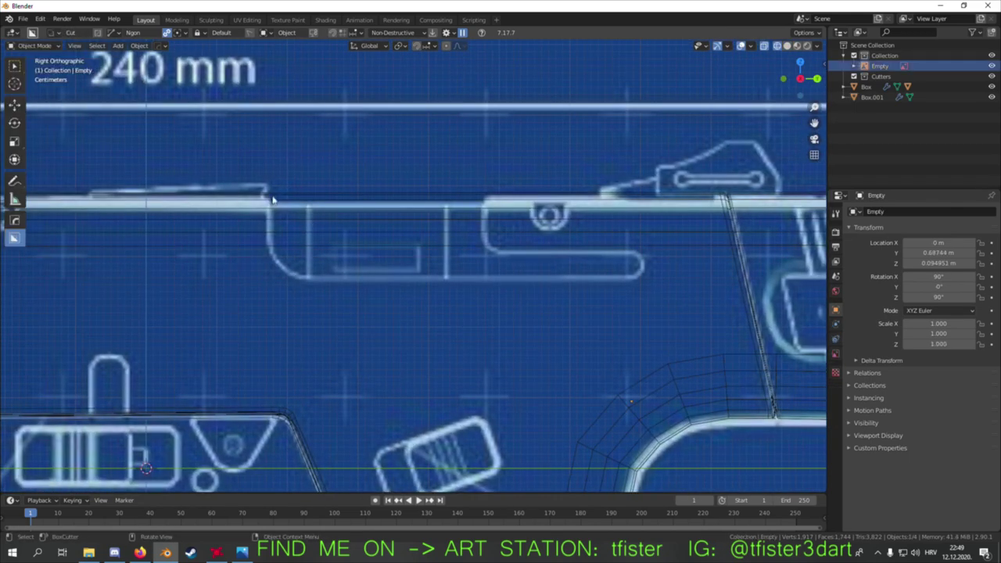
- Cut a rectangular slot along the slide top and apply it with Csharp, removing the cutter
left_click_drag(272, 199, 272, 188)
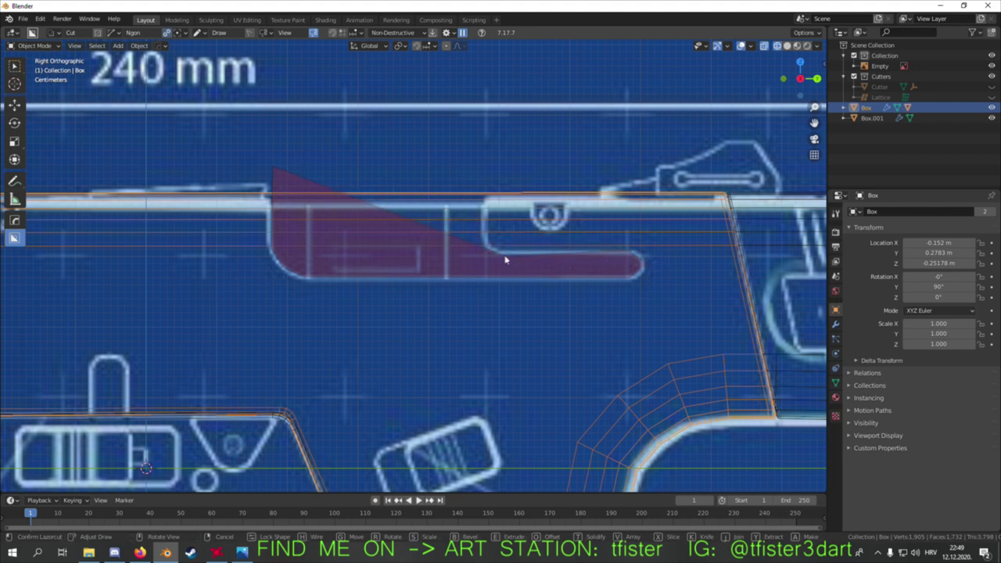
left_click_drag(487, 253, 480, 168)
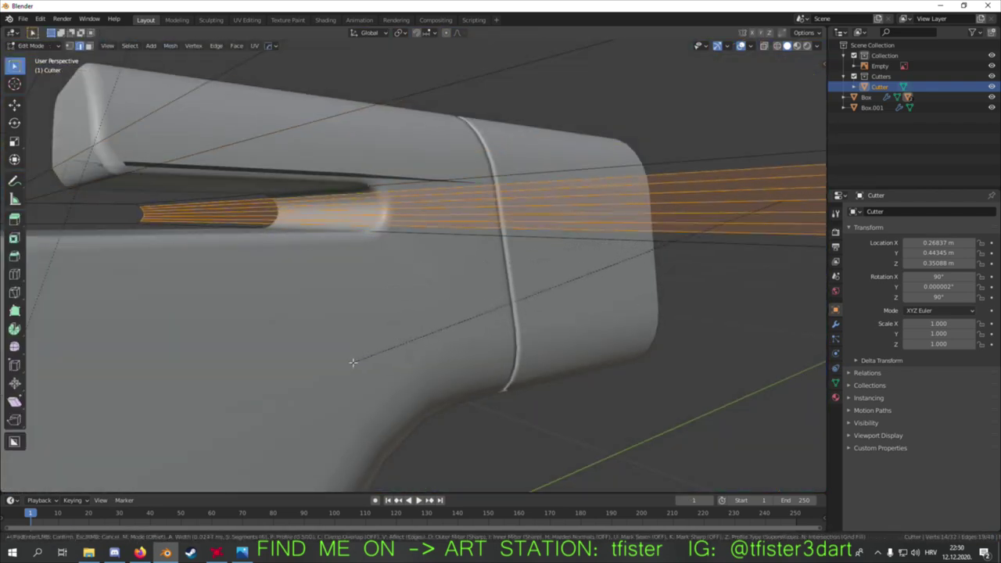
left_click(352, 368)
middle_click_drag(353, 369, 405, 278)
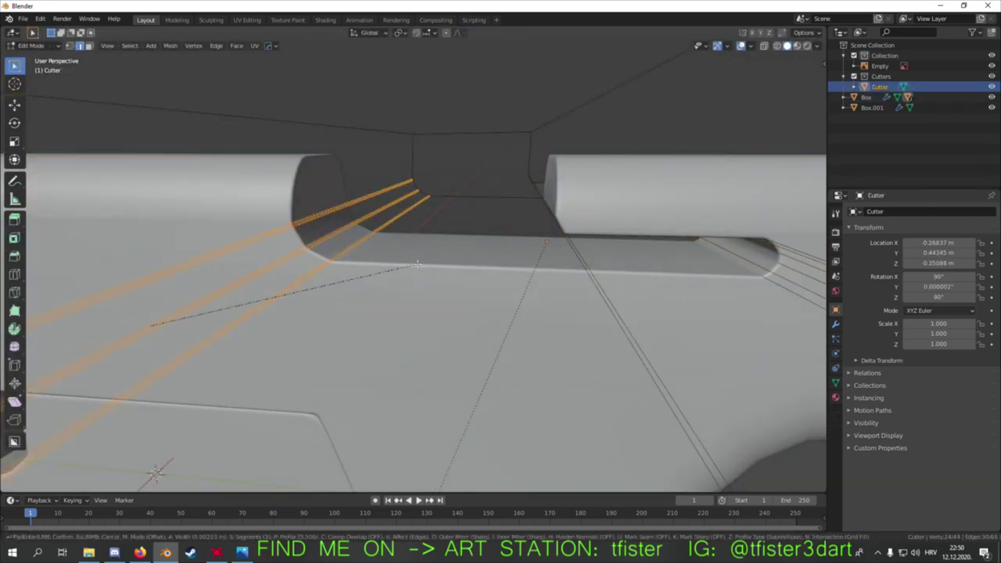
left_click(432, 267)
middle_click_drag(432, 267, 14, 160)
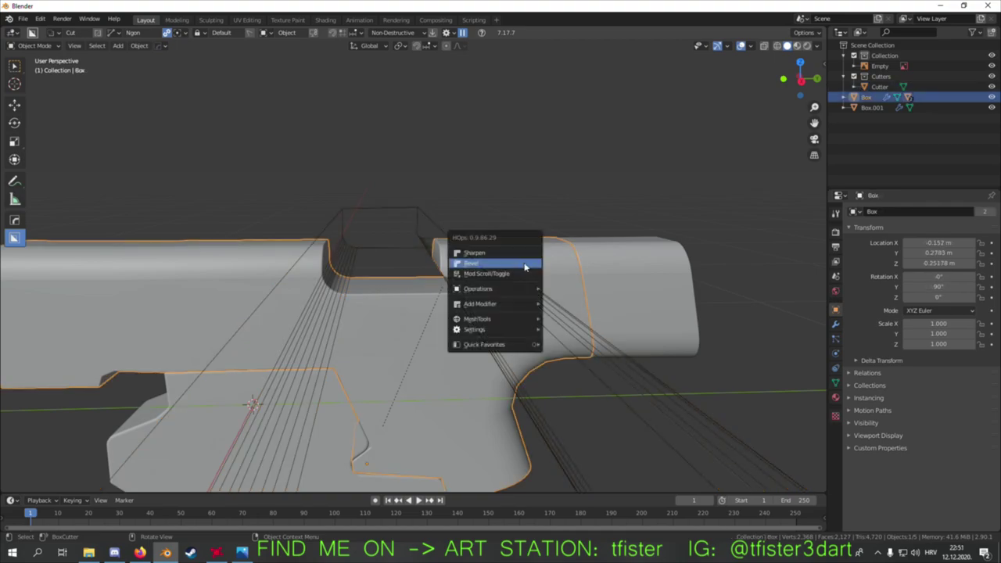
left_click(527, 261)
key("KP_3")
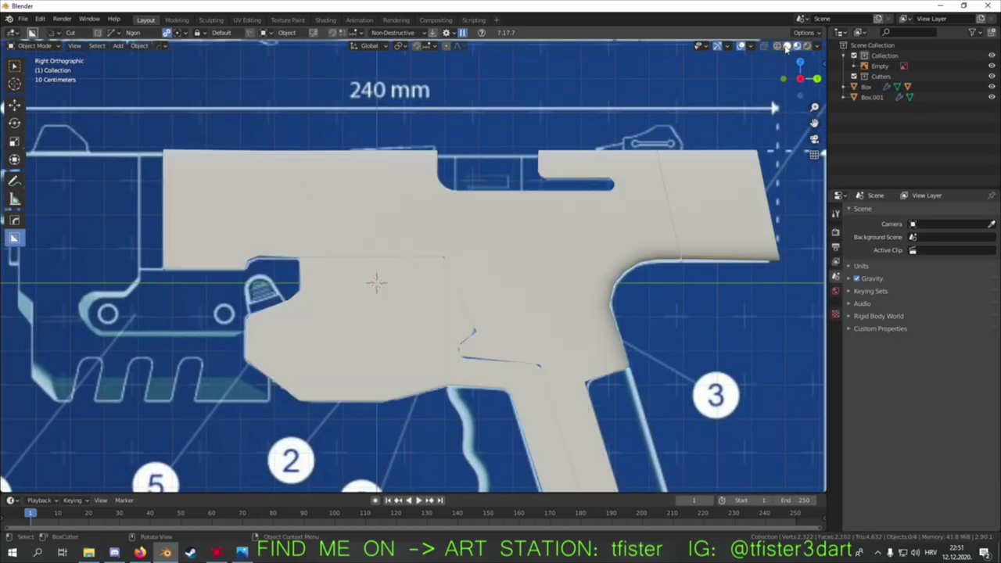
- Draw a BoxCutter ngon over the rear block in see-through side view
left_click(766, 45)
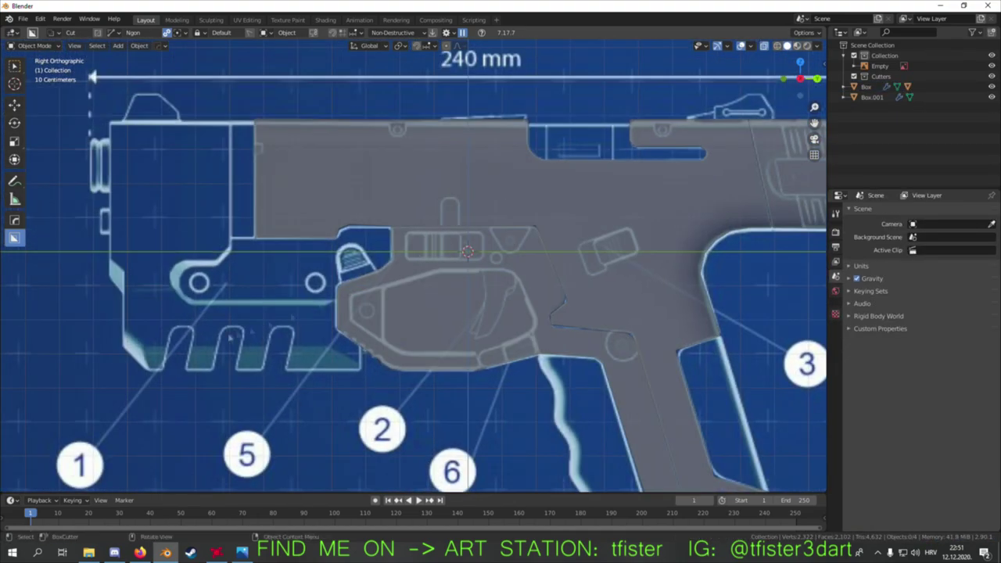
scroll(367, 174, "up", 3)
middle_click_drag(438, 235, 367, 174, "shift")
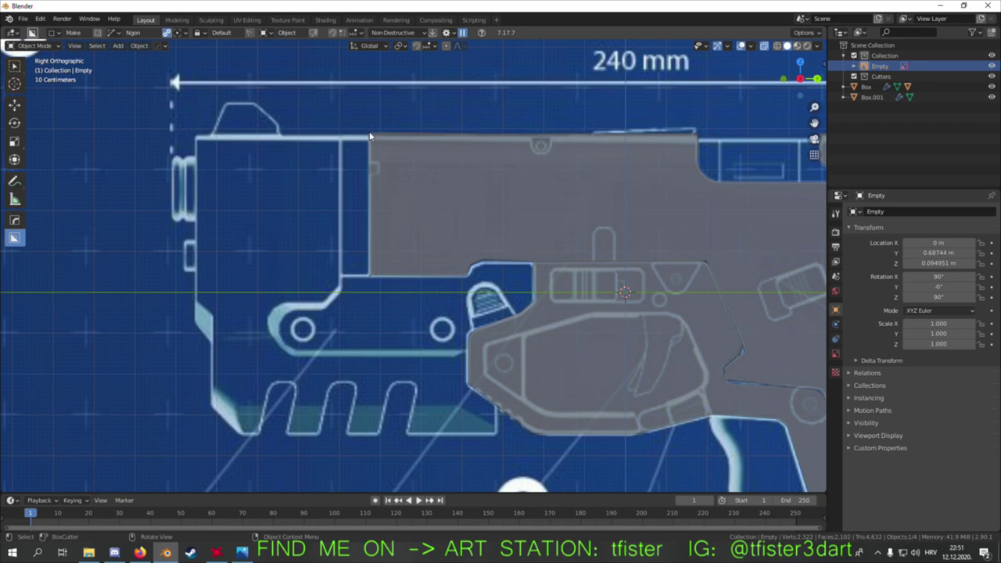
left_click_drag(370, 139, 372, 139)
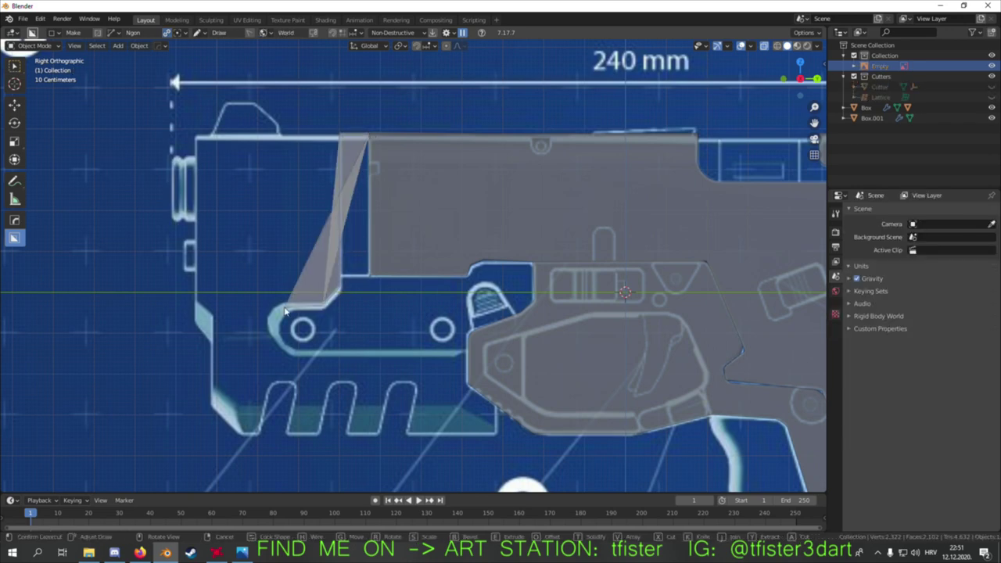
left_click(276, 348)
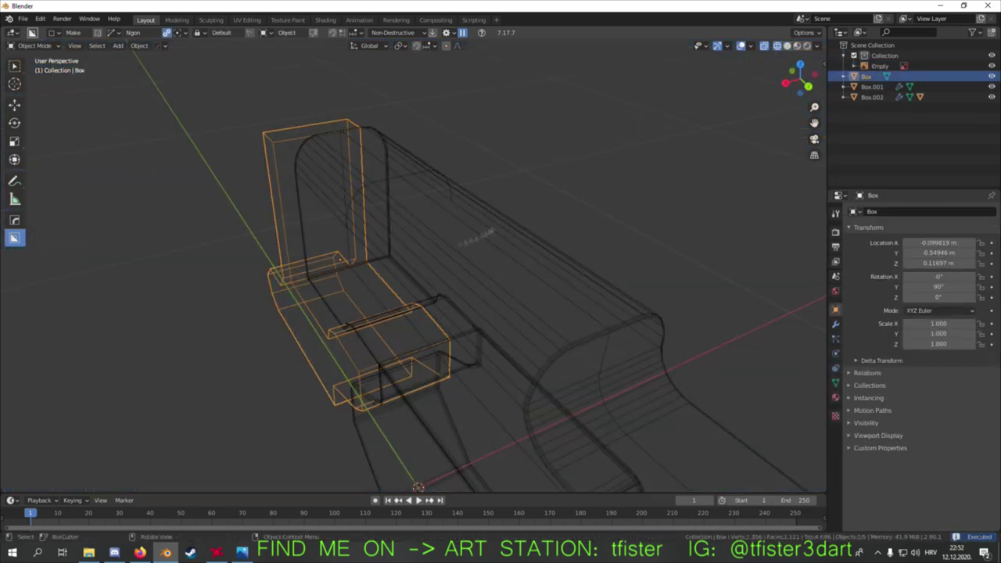
scroll(438, 281, "up", 2)
- Widen the new rear piece along X to fit the blueprint
key("g")
key("x")
key("Return")
key("s")
key("x")
left_click(591, 344)
middle_click_drag(591, 344, 570, 250)
key("shift+z")
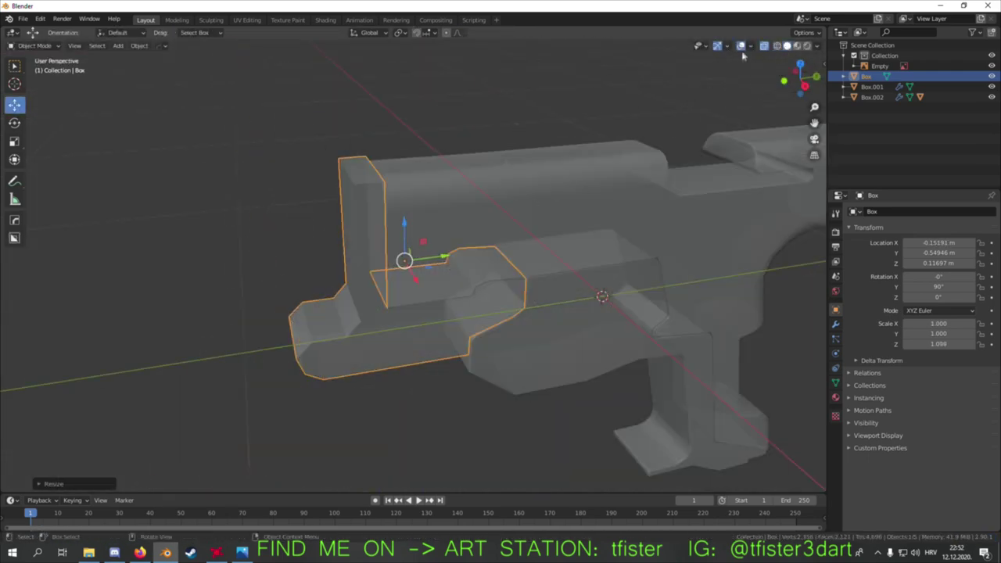
scroll(603, 293, "up", 4)
scroll(548, 265, "up", 3)
- Sharpen the rear piece with Csharp, then bevel and mark sharp its notch edges
key("q")
left_click(547, 315)
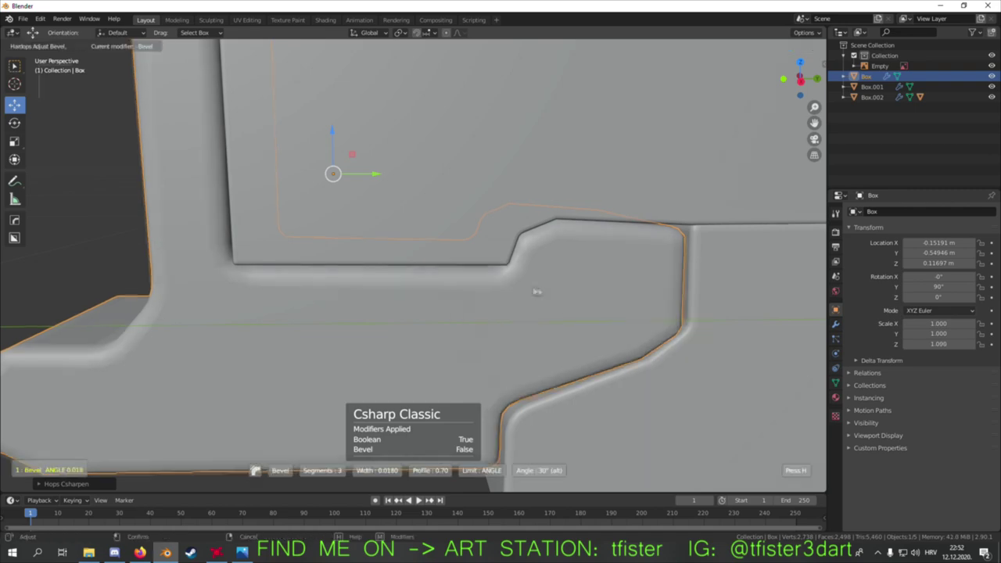
middle_click_drag(547, 265, 475, 287)
key("Tab")
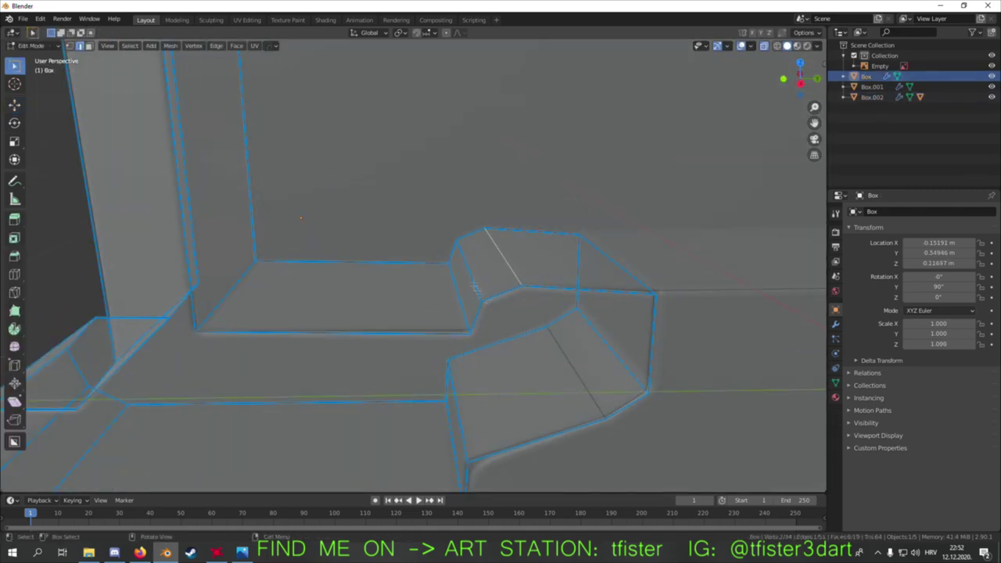
left_click(601, 310)
key("q")
left_click(477, 280)
middle_click_drag(563, 279, 603, 293)
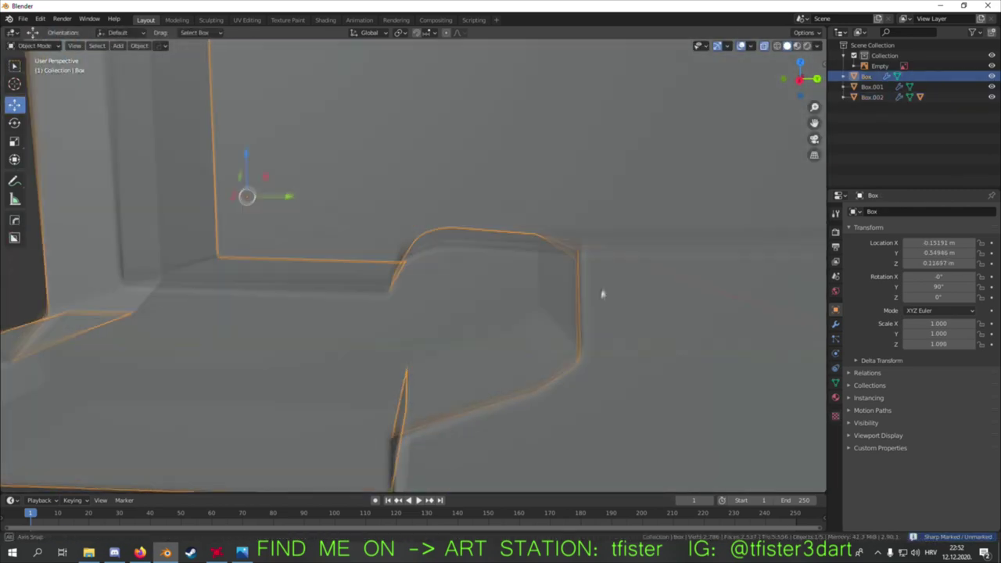
key("KP_1")
key("KP_3")
key("Tab")
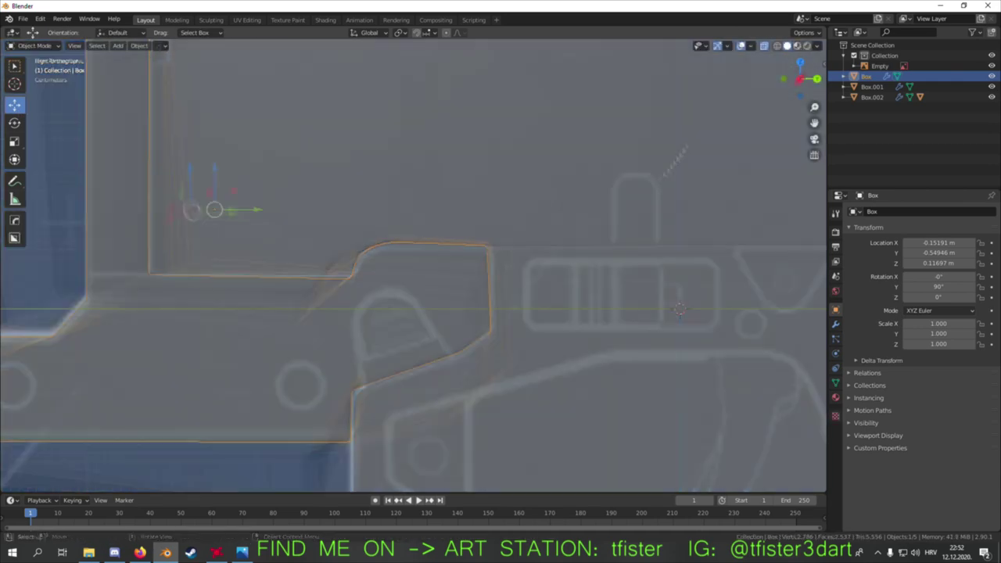
- Select the main Box, raise its seam edge and begin bevelling it
middle_click_drag(489, 203, 569, 169)
middle_click_drag(561, 193, 547, 181)
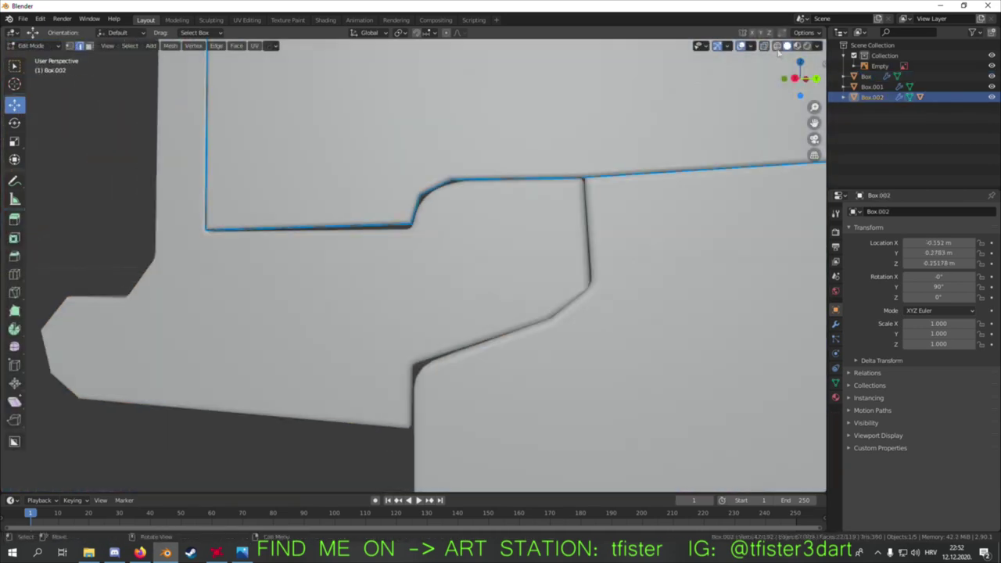
key("alt+z")
key("Tab")
middle_click_drag(571, 258, 558, 154)
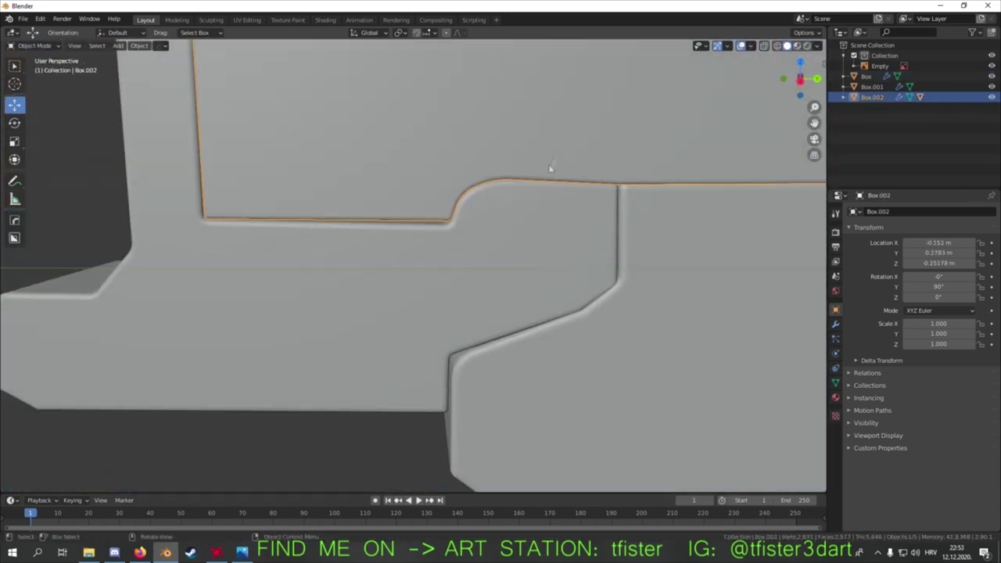
left_click(559, 154)
key("Tab")
left_click(460, 145)
middle_click_drag(460, 144, 402, 168)
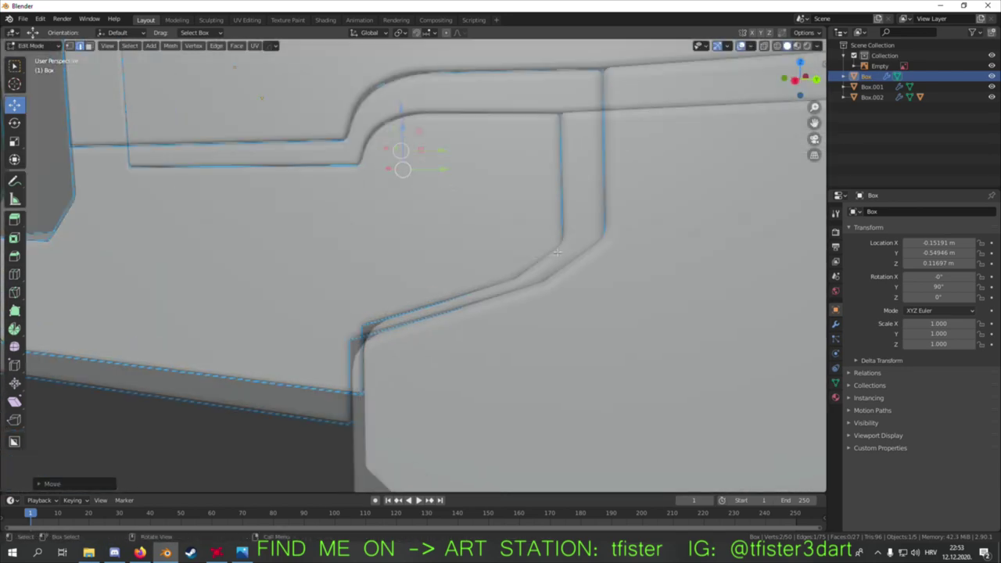
key("alt+z")
key("ctrl+b")
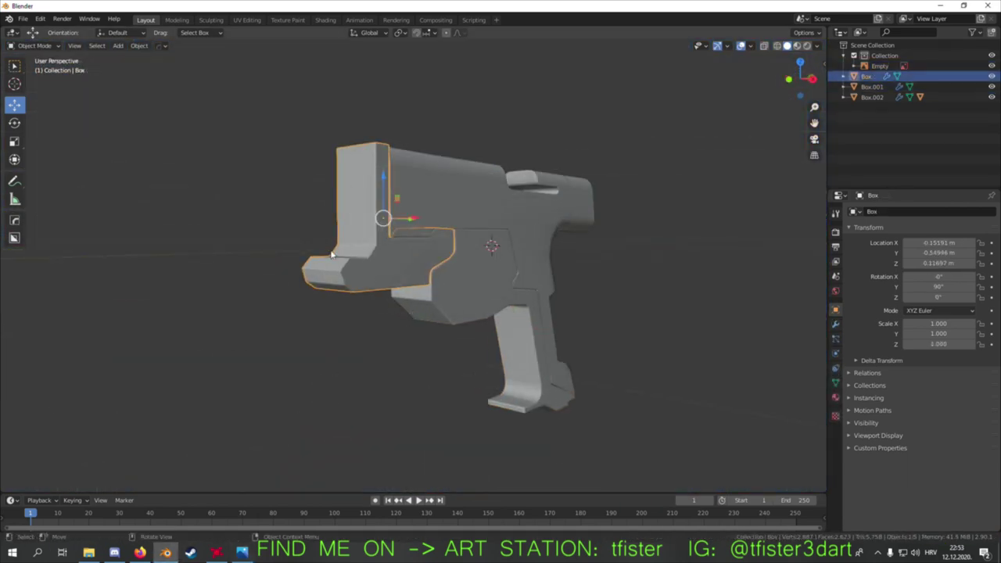
- Draw a four-corner ngon slice over the pistol's rear block in see-through side view
key("KP_3")
key("alt+z")
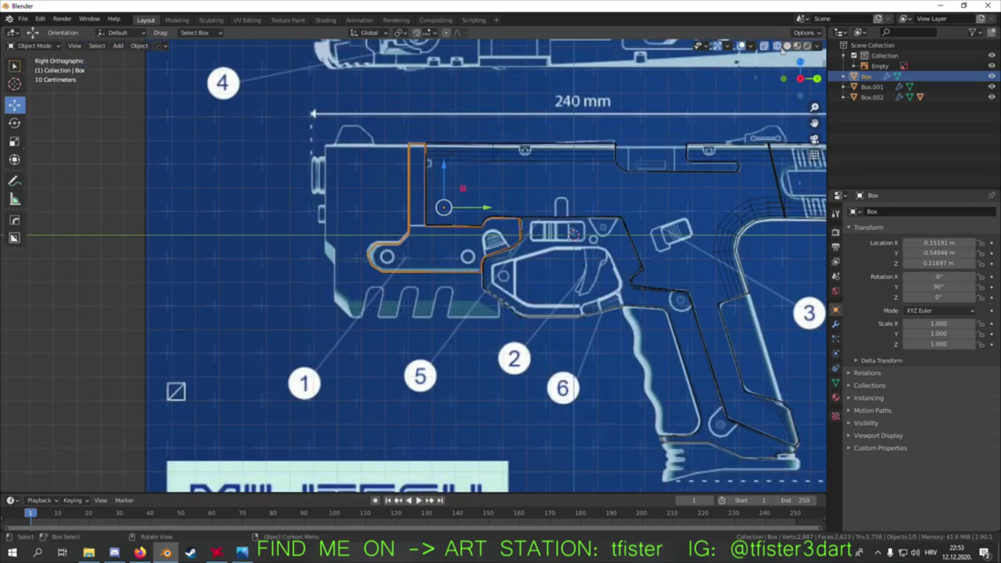
scroll(501, 241, "up", 4)
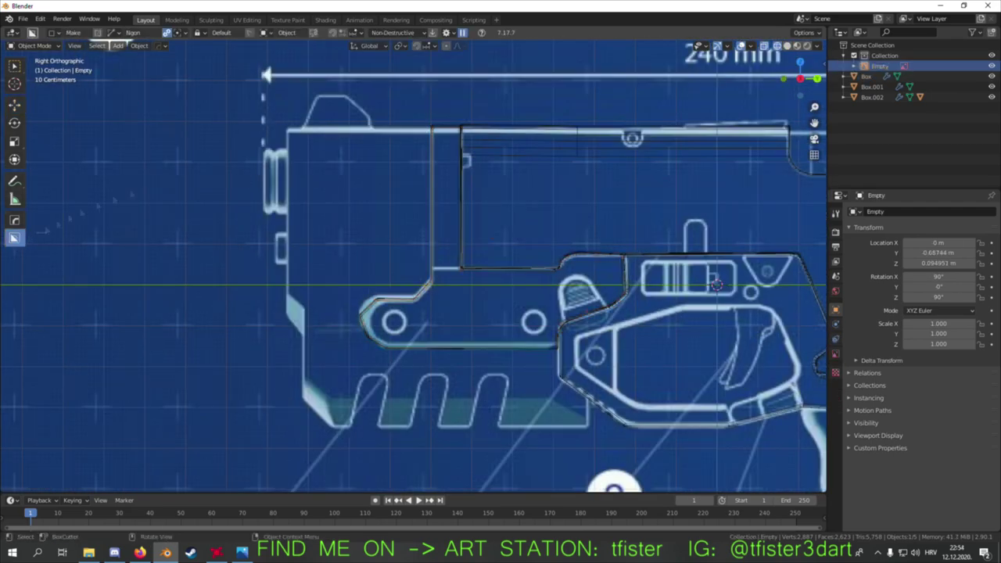
left_click_drag(429, 129, 276, 313)
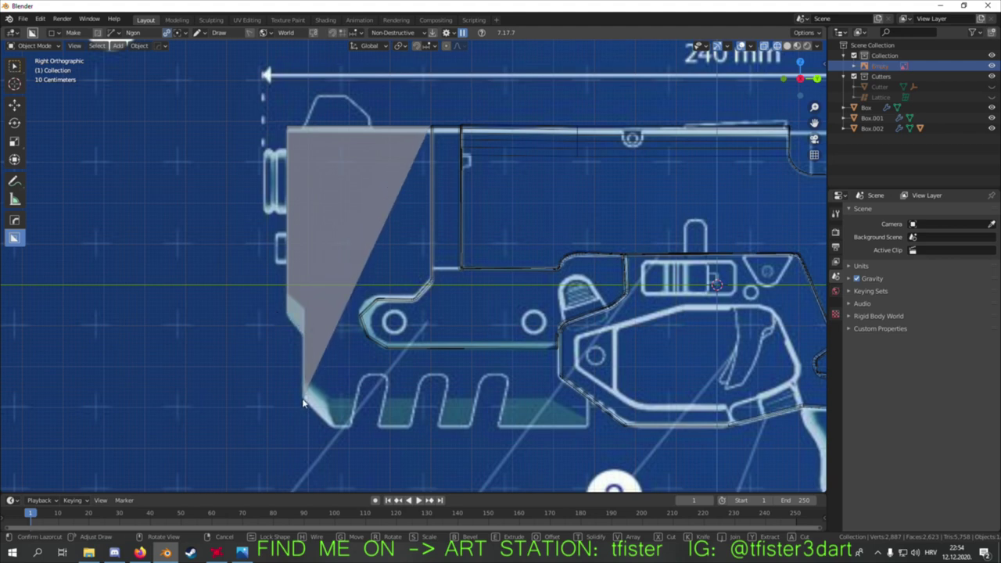
left_click(333, 433)
left_click(590, 401)
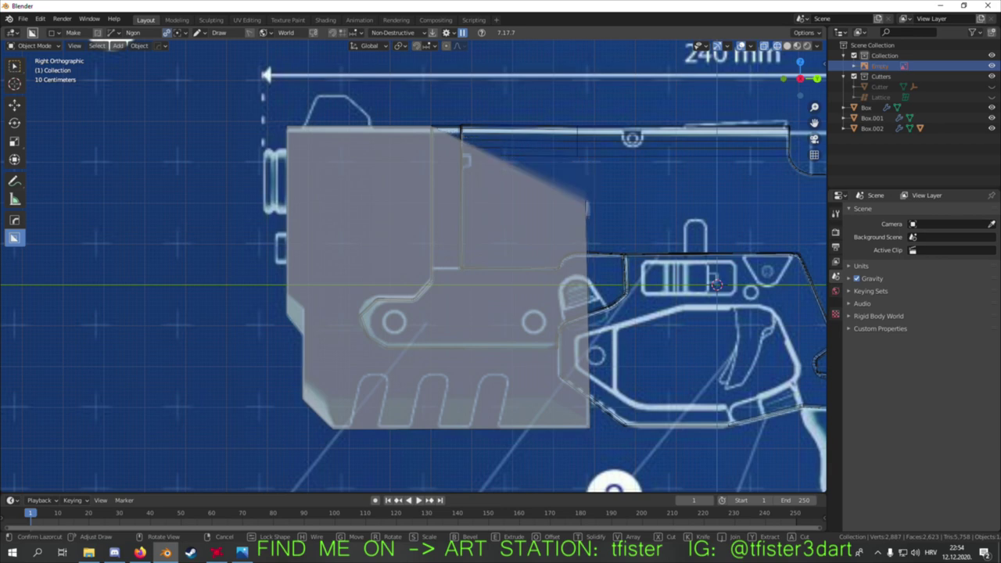
left_click(588, 235)
left_click(431, 228)
mouse_move(431, 229)
middle_mouse_down()
mouse_move(457, 283)
mouse_move(359, 208)
middle_mouse_up()
- Apply HOps Csharp to the cut, then select Box.003 in Edit Mode
key("q")
left_click(317, 176)
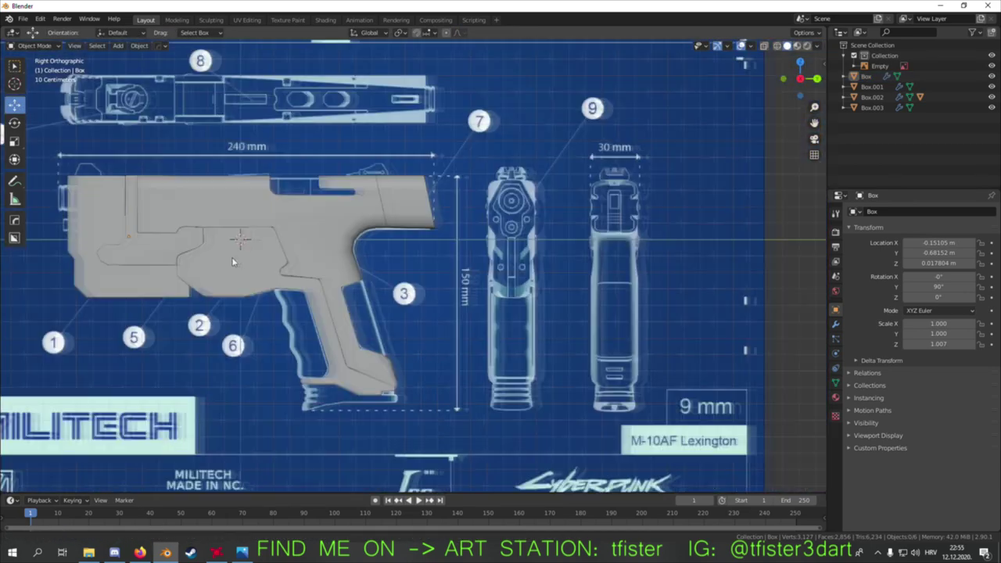
middle_click_drag(232, 262, 311, 273, "shift")
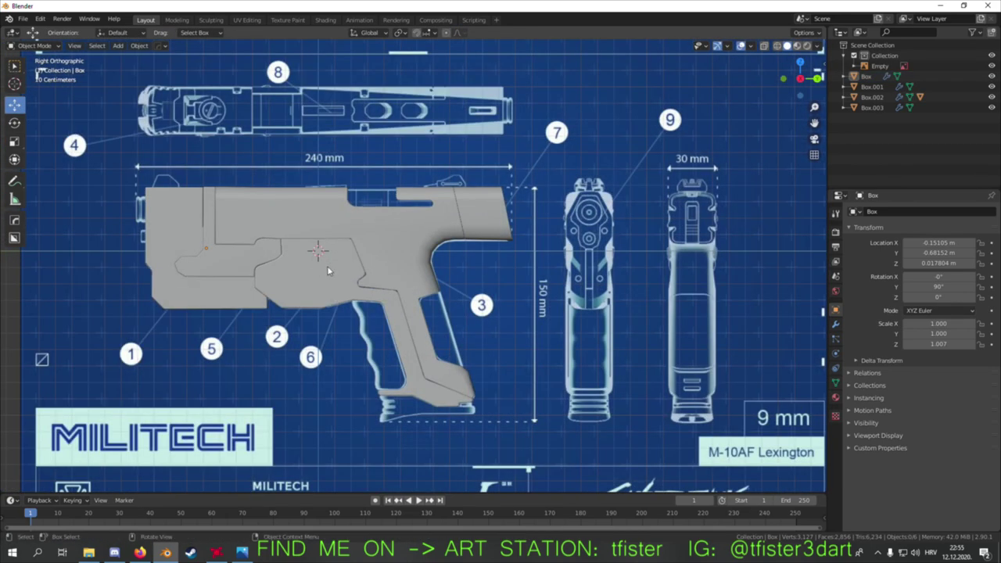
middle_click_drag(328, 271, 368, 235)
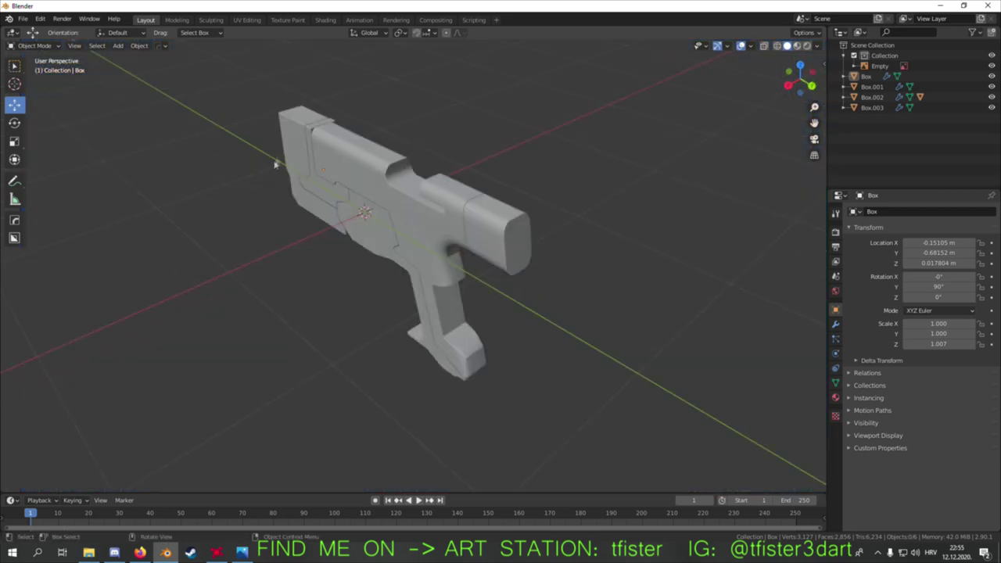
scroll(352, 219, "up", 5)
left_click(334, 181)
key("Tab")
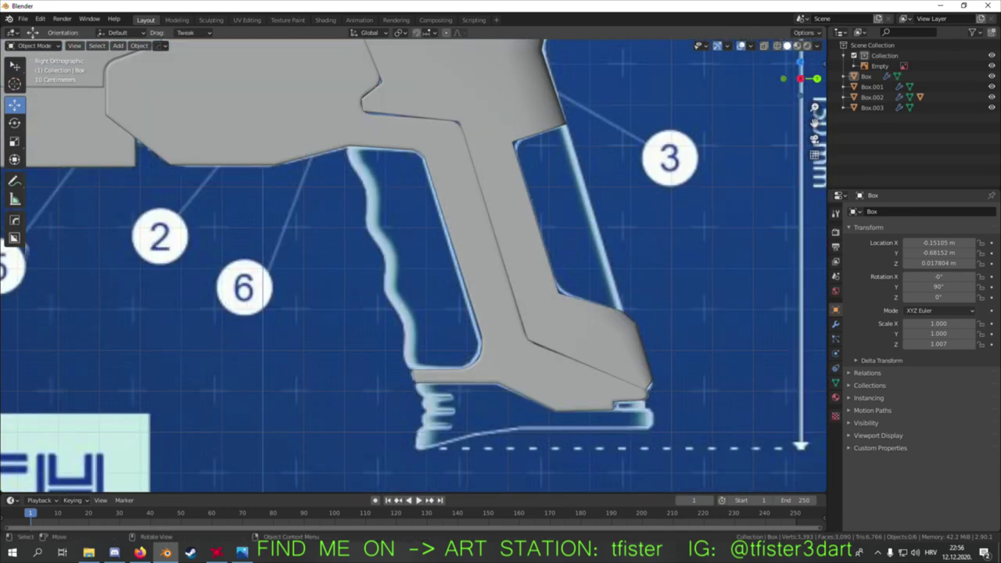
- Cut the grip front panel with BoxCutter and round its corner vertex with Ctrl+Shift+B
left_click_drag(352, 150, 419, 156)
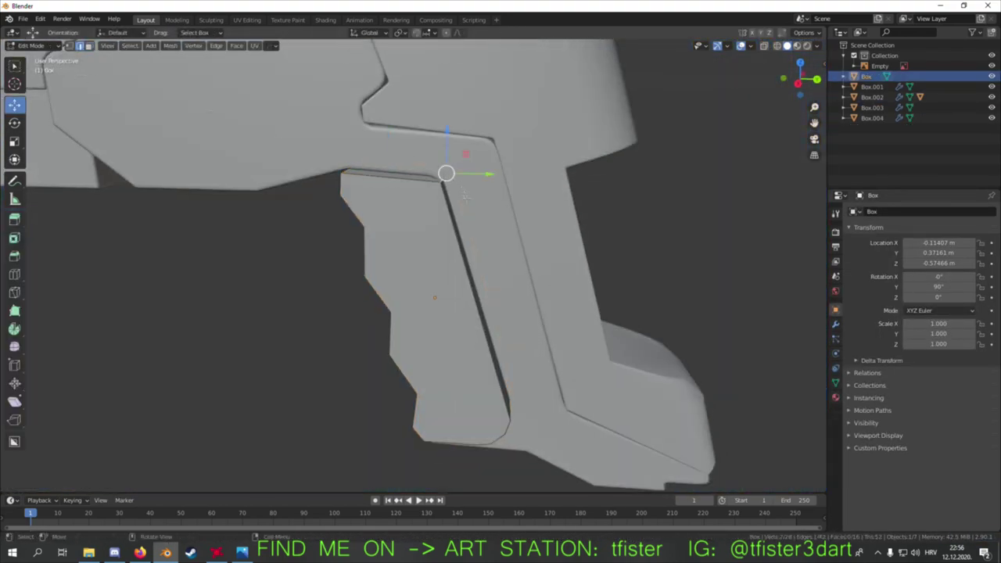
key("KP_3")
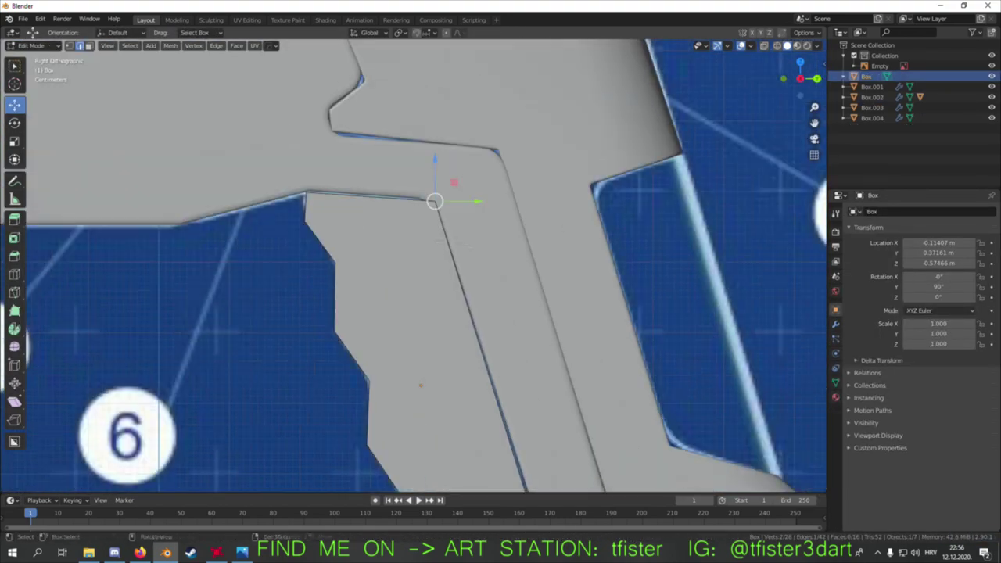
key("ctrl+shift+b")
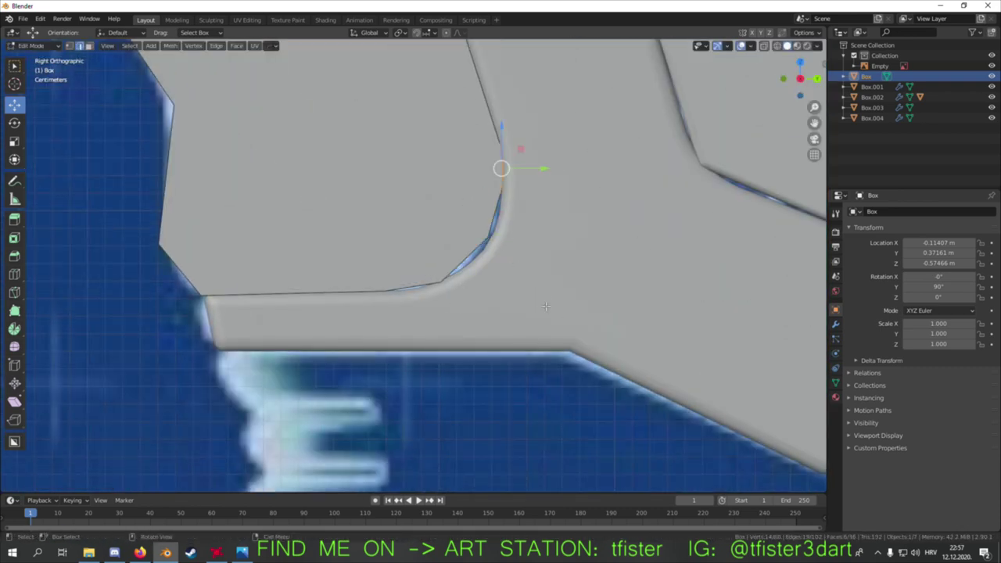
middle_click_drag(553, 306, 493, 296)
key("KP_3")
- Bevel the selected grip edges with Ctrl+B and inspect the rounded corner
key("ctrl+b")
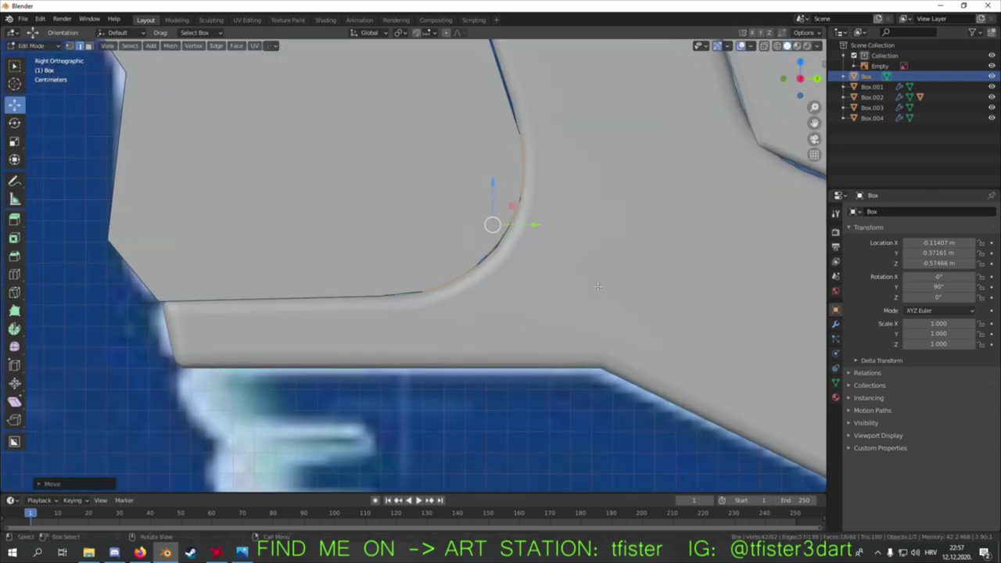
left_click(598, 287)
middle_click_drag(598, 286, 363, 254)
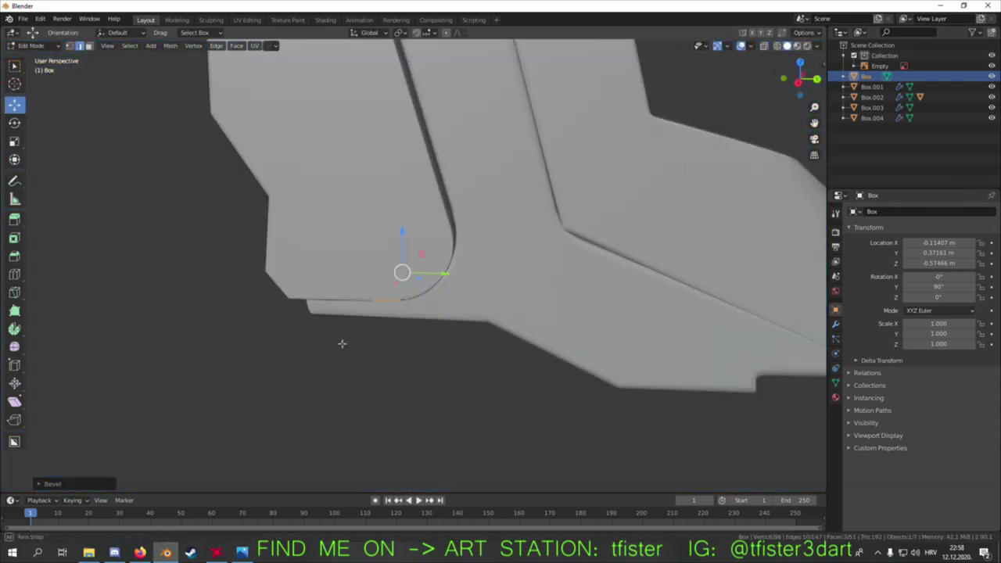
middle_click_drag(422, 235, 510, 175)
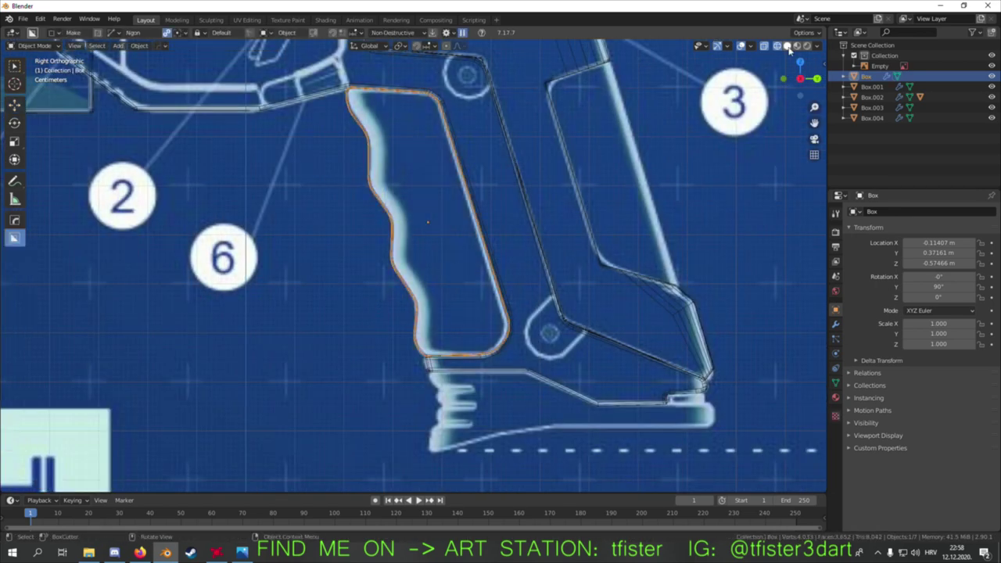
mouse_move(470, 204)
middle_mouse_down()
mouse_move(403, 156)
mouse_move(431, 258)
middle_mouse_up()
- Mark the grip's outline edges sharp with HOps and widen a Ctrl+B bevel on them
left_click(404, 156)
key("c")
left_click(417, 154)
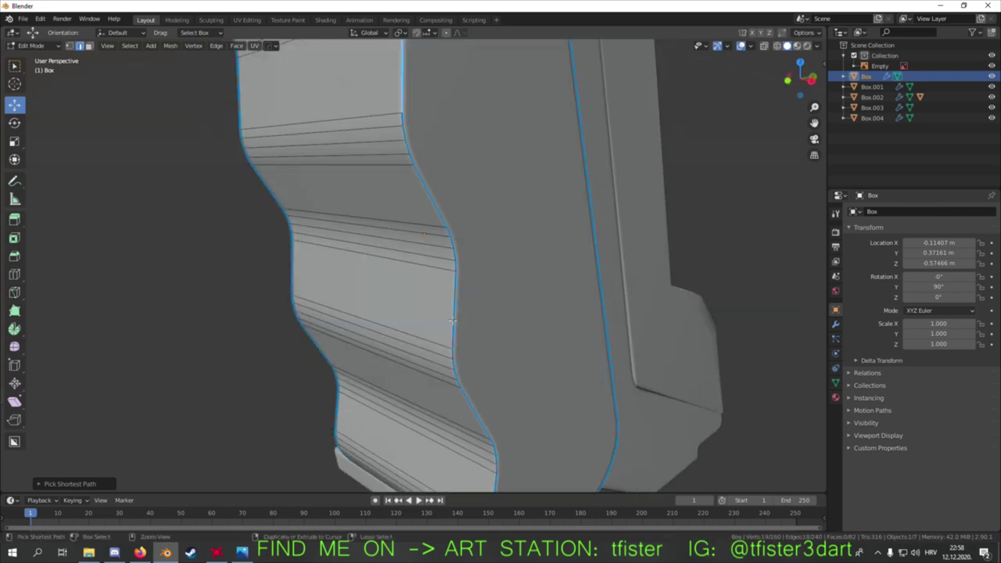
middle_click_drag(471, 316, 522, 291)
key("ctrl+b")
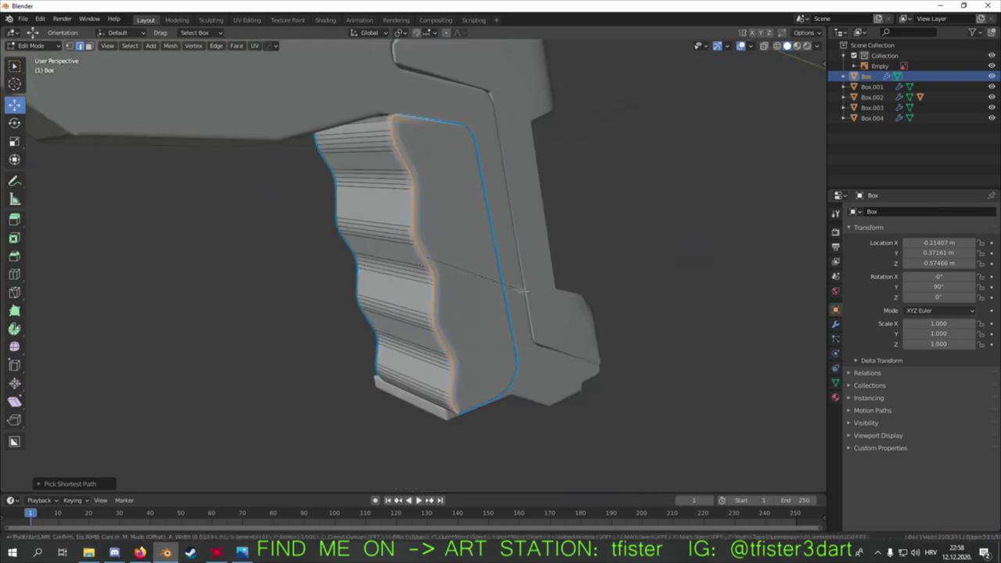
mouse_move(424, 253)
middle_mouse_down()
mouse_move(515, 324)
mouse_move(424, 436)
mouse_move(458, 463)
mouse_move(548, 290)
mouse_move(528, 291)
middle_mouse_up()
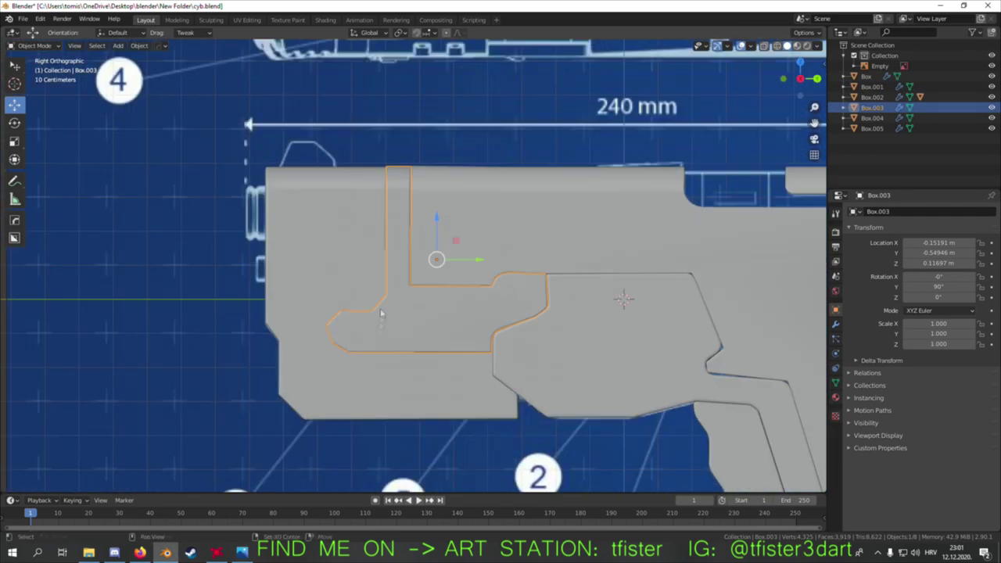
- Cancel the unfinished cut on the Box.003 side panel
key("Escape")
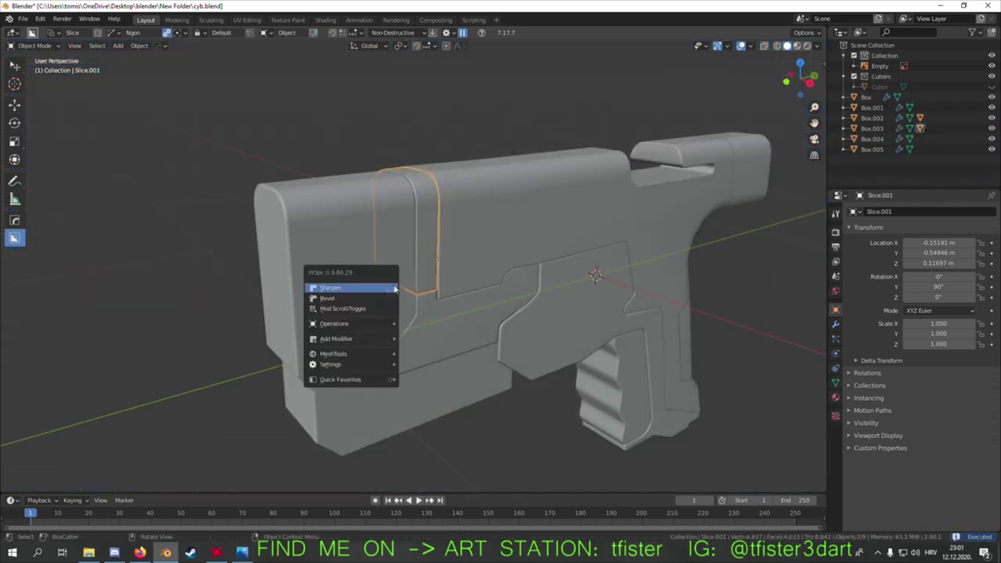
- Csharpen the Box.003 side panel through HardOps and scale it down slightly
left_click(423, 331)
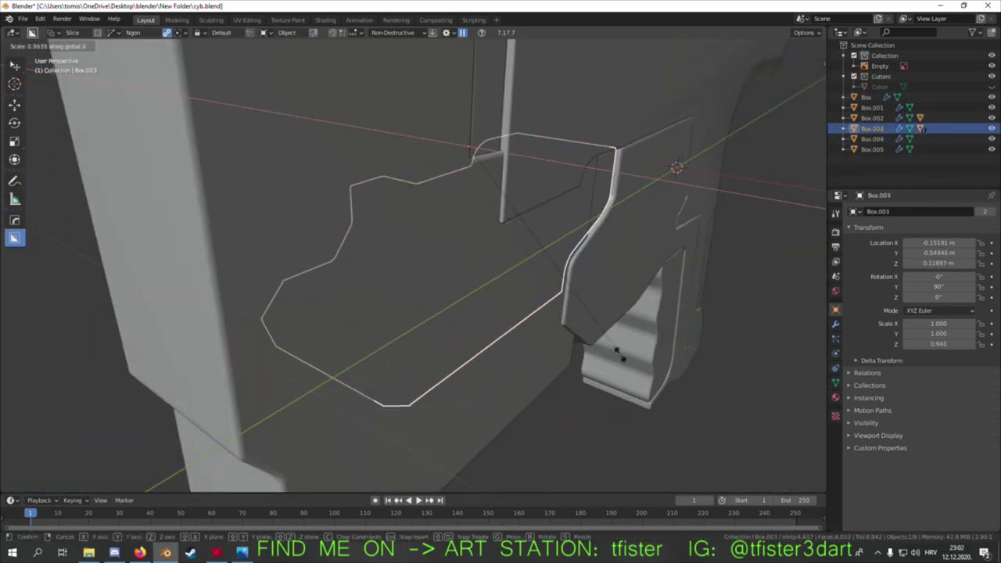
mouse_move(461, 352)
middle_mouse_down()
mouse_move(539, 338)
mouse_move(604, 309)
mouse_move(436, 208)
middle_mouse_up()
key("q")
left_click(538, 338)
right_click(591, 300)
key("q")
left_click(480, 240)
key("s")
mouse_move(480, 239)
middle_mouse_down()
mouse_move(618, 298)
mouse_move(469, 274)
middle_mouse_up()
left_click(608, 301)
- Isolate and inspect Slice.001, then Box.003, abandoning an X-axis resize of the panel
scroll(447, 265, "down", 3)
left_click(446, 265)
key("KP_Divide")
key("KP_Divide")
middle_click_drag(606, 344, 512, 344)
scroll(512, 345, "up", 4)
left_click(512, 344)
key("s")
key("x")
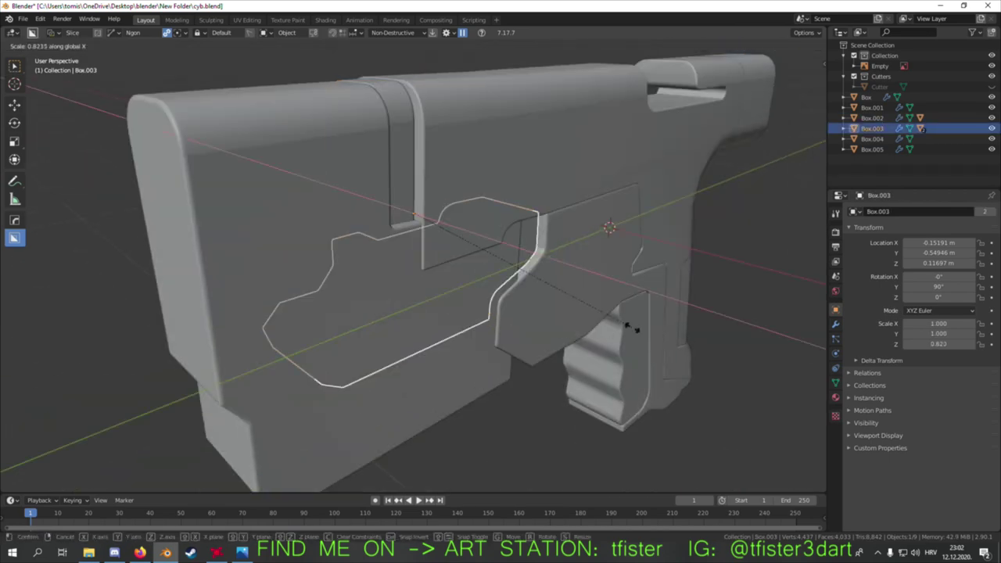
key("Escape")
scroll(465, 287, "up", 3)
middle_click_drag(464, 286, 409, 273)
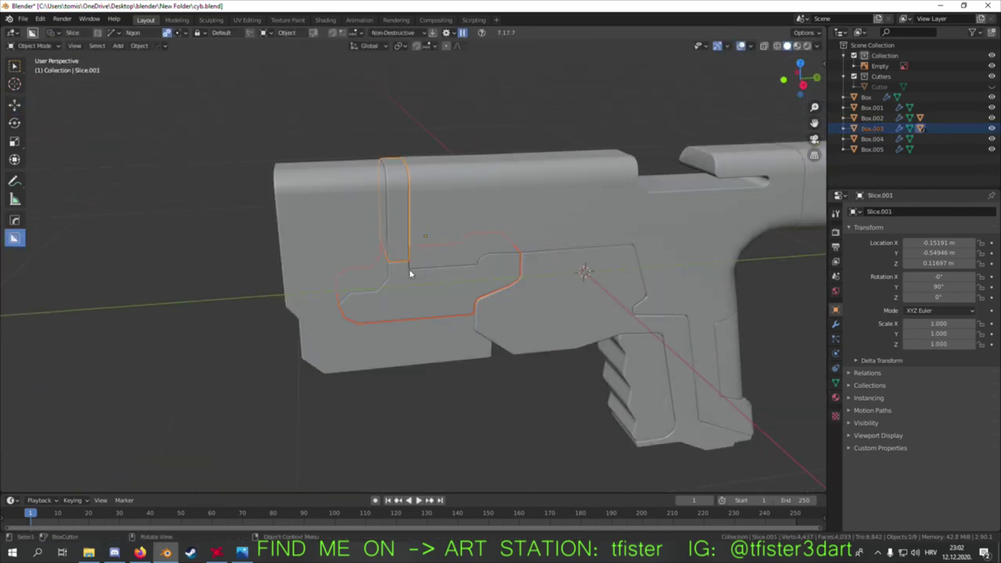
key("KP_Divide")
mouse_move(609, 340)
middle_mouse_down()
mouse_move(477, 270)
mouse_move(470, 239)
middle_mouse_up()
- Apply Box.003's modifiers permanently and bring the whole gun back into view
key("shift+space")
key("g")
right_click(469, 239)
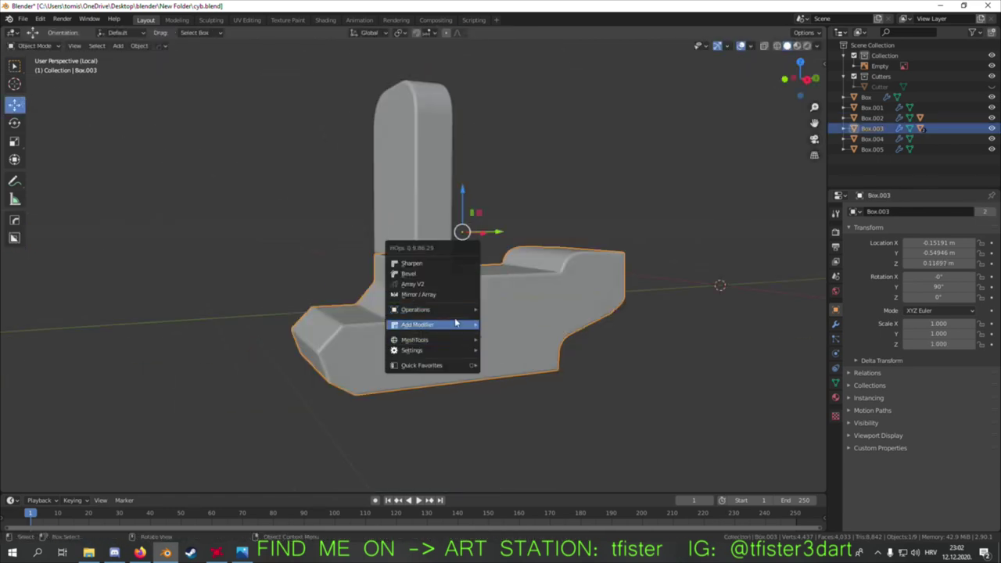
left_click(449, 323)
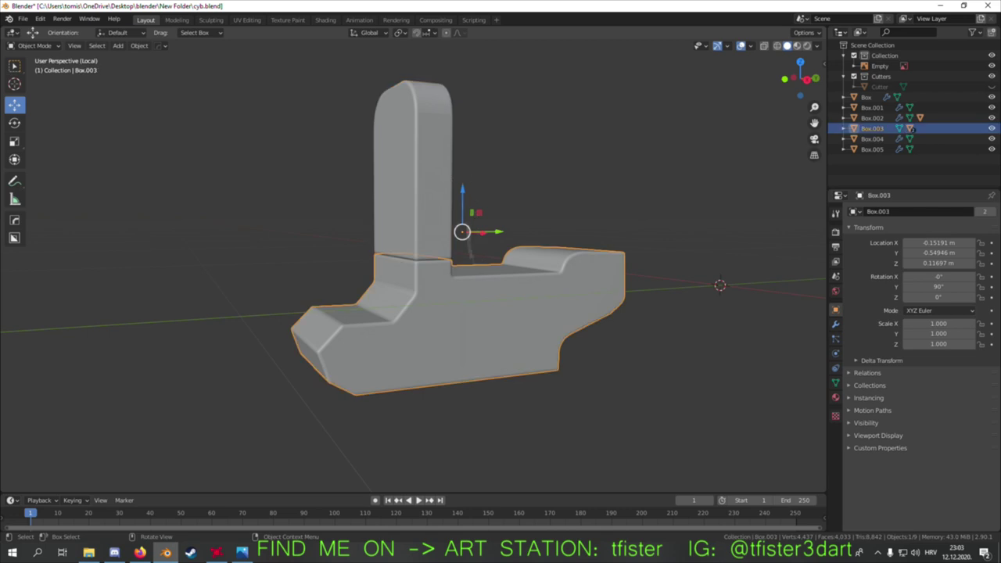
left_click(836, 324)
middle_click_drag(469, 235, 273, 351)
key("KP_Divide")
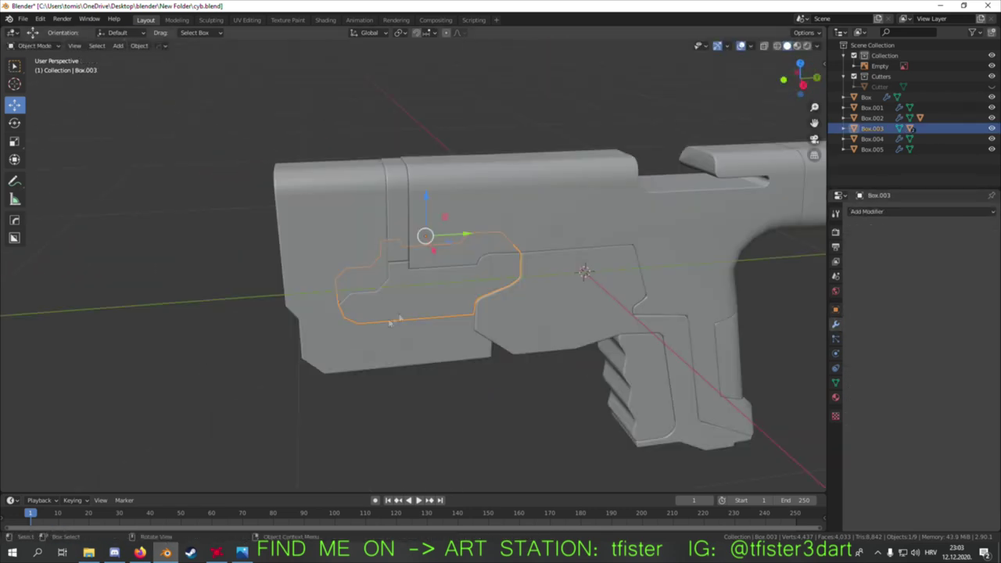
- Add a cube and cut Box.003 with it as a Ctrl+- boolean difference
key("shift+a")
left_click(442, 243)
mouse_move(468, 197)
middle_mouse_down()
mouse_move(438, 234)
mouse_move(463, 242)
middle_mouse_up()
left_click(389, 278, "shift")
left_click(462, 242)
scroll(440, 269, "up", 4)
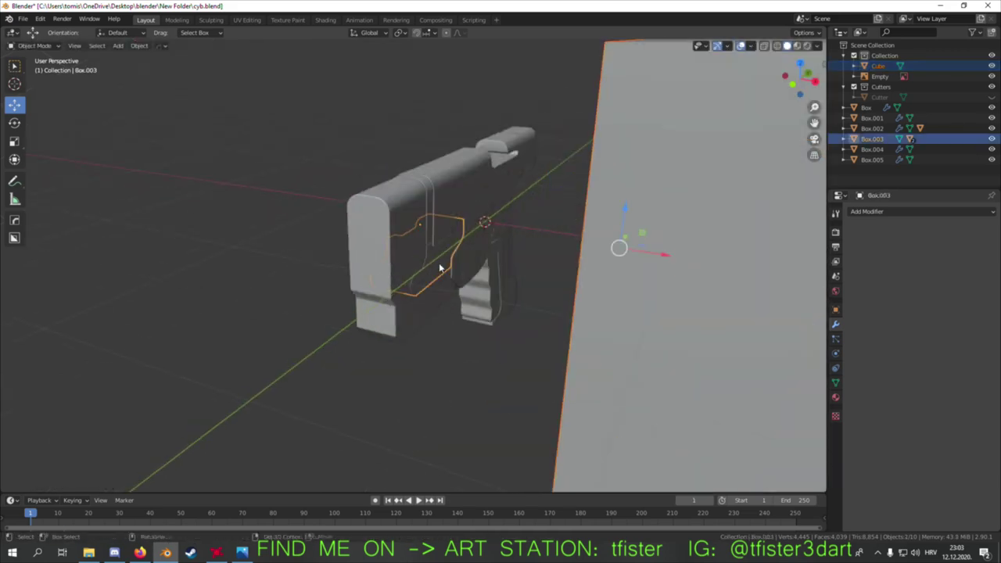
key("ctrl+minus")
- Csharpen the newly cut Box.003 panel again with HardOps
left_click(879, 87)
scroll(423, 285, "up", 5)
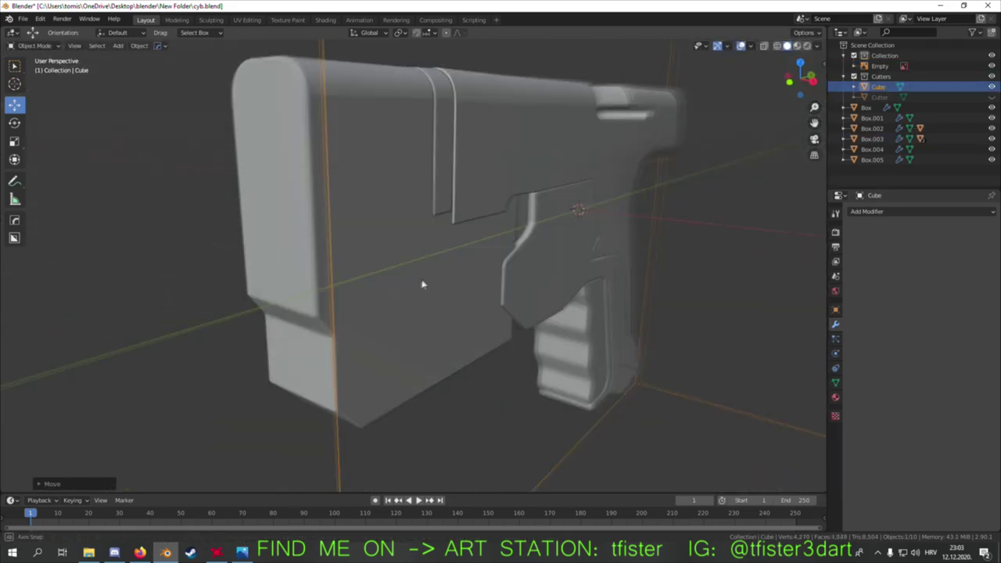
middle_click_drag(422, 285, 391, 279)
left_click(391, 279)
key("q")
left_click(569, 232)
key("q")
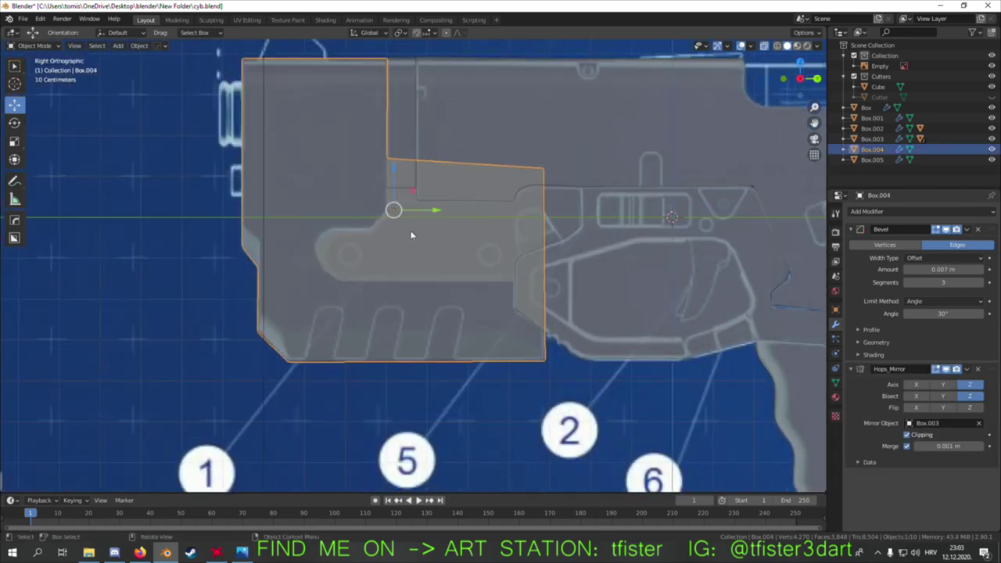
- Draw a freehand BoxCutter ngon giving the rear block an angled lower front
scroll(411, 234, "down", 5)
left_click(416, 260)
middle_click_drag(416, 260, 480, 295)
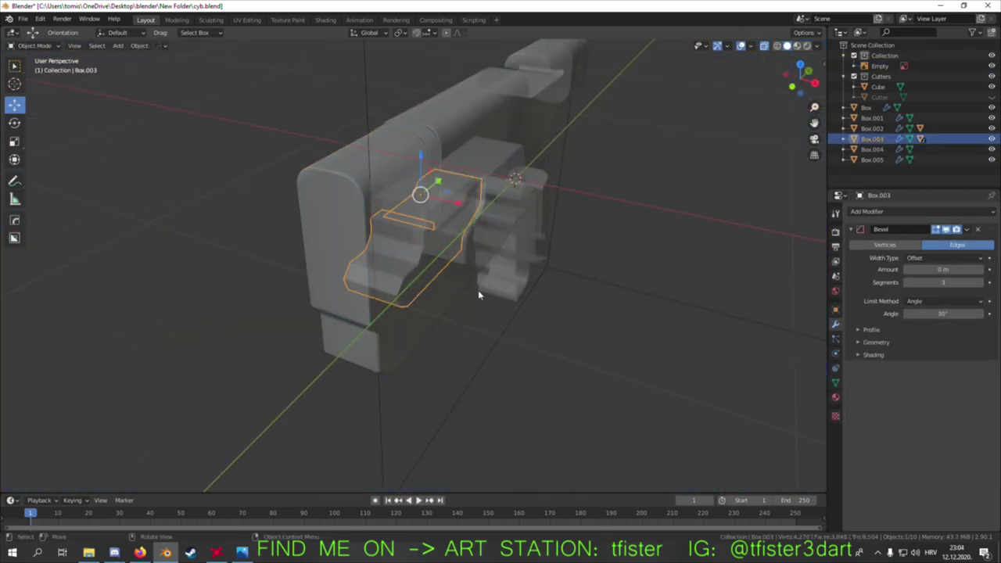
key("KP_3")
scroll(445, 301, "up", 3)
key("alt+w")
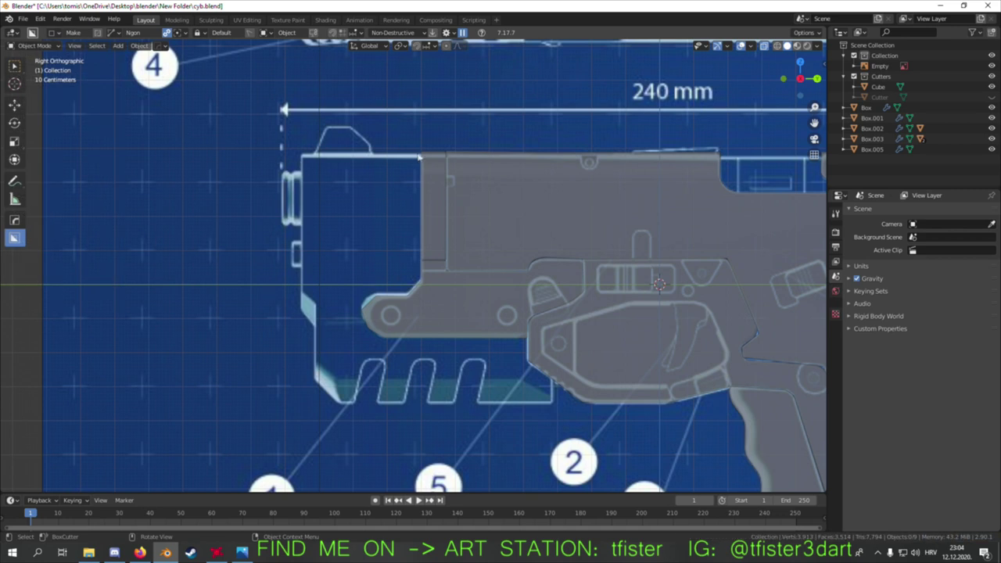
left_click(304, 157)
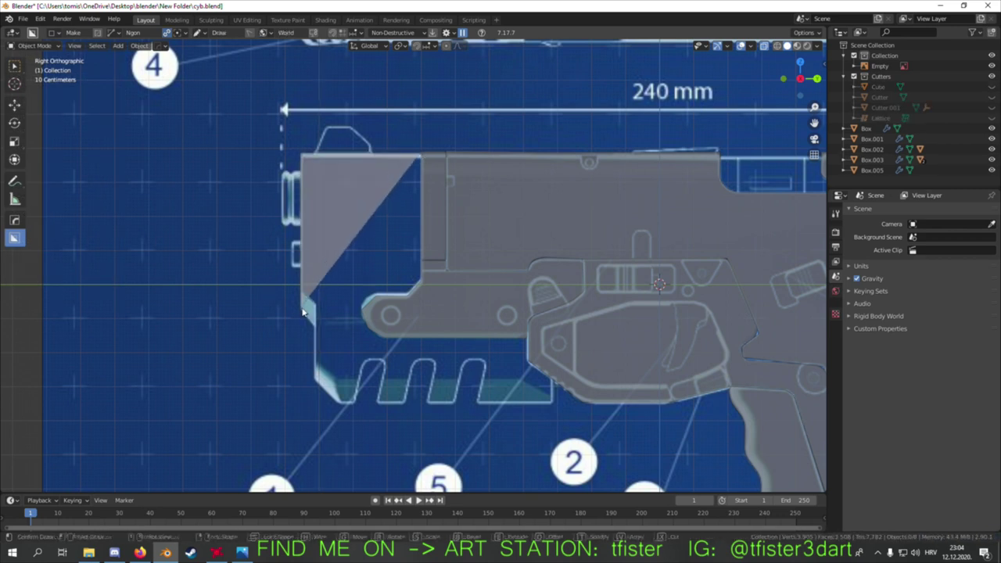
left_click(337, 405)
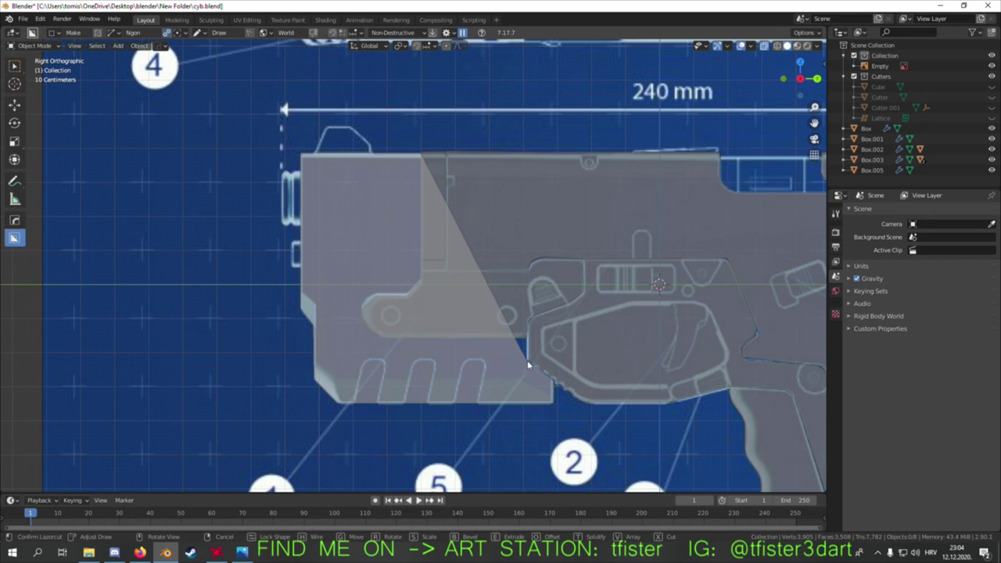
left_click(526, 337)
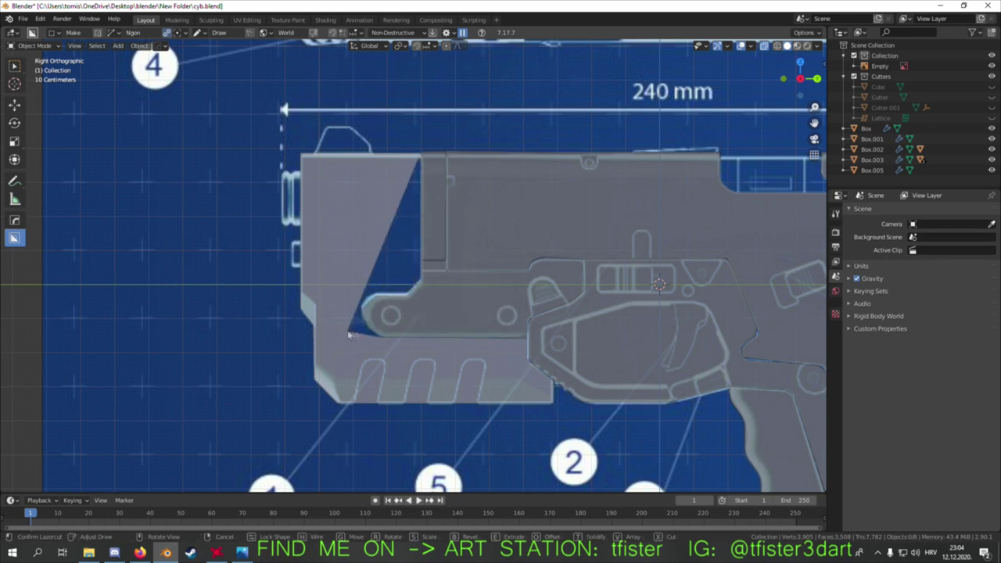
left_click(419, 288)
middle_click_drag(419, 288, 445, 283)
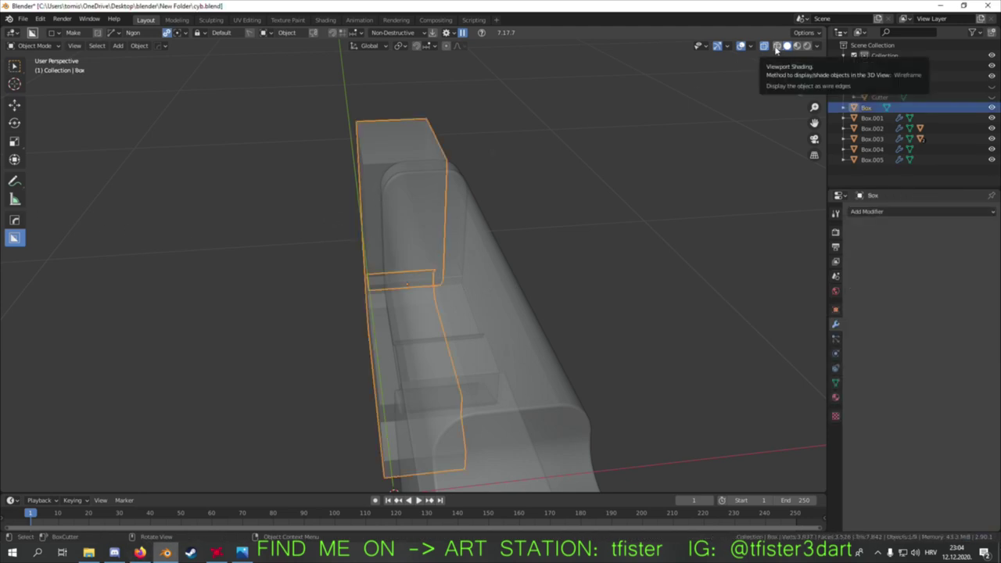
- Move the rear block Box along X in wireframe front view, then reselect it
key("shift+z")
key("KP_1")
key("g")
key("x")
right_click(436, 238)
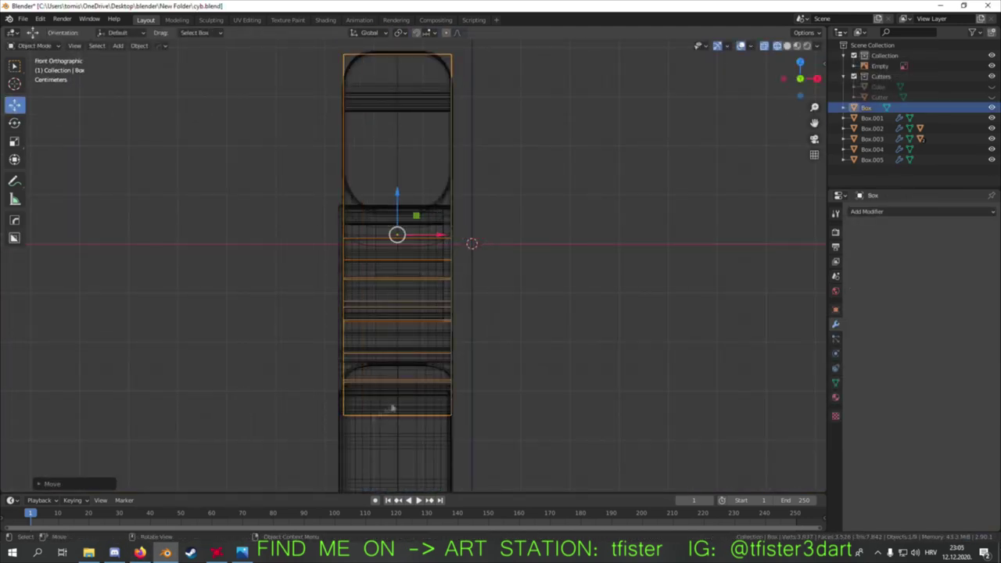
left_click(393, 456)
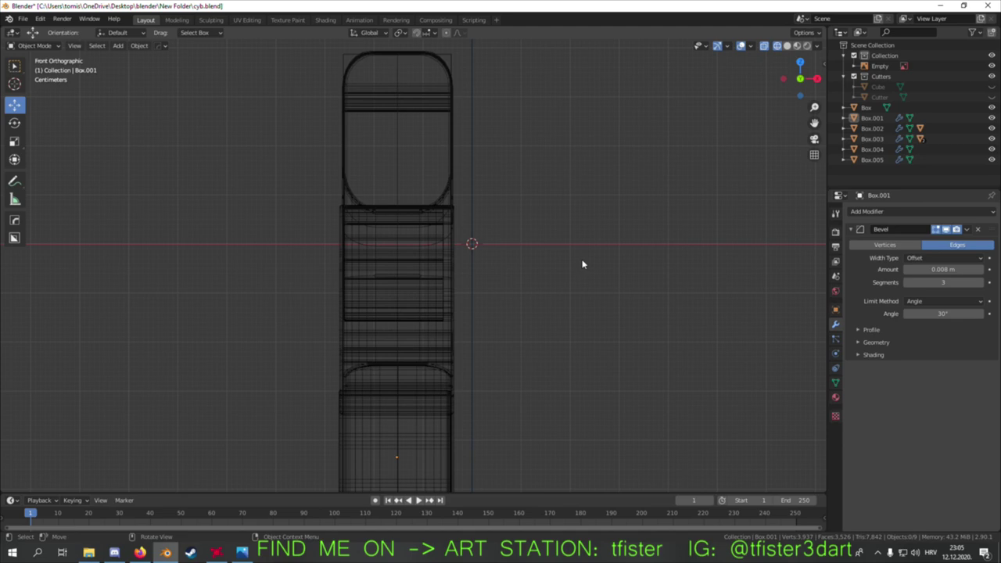
middle_click_drag(582, 265, 346, 206)
left_click(346, 205)
key("shift+z")
scroll(770, 50, "up", 5)
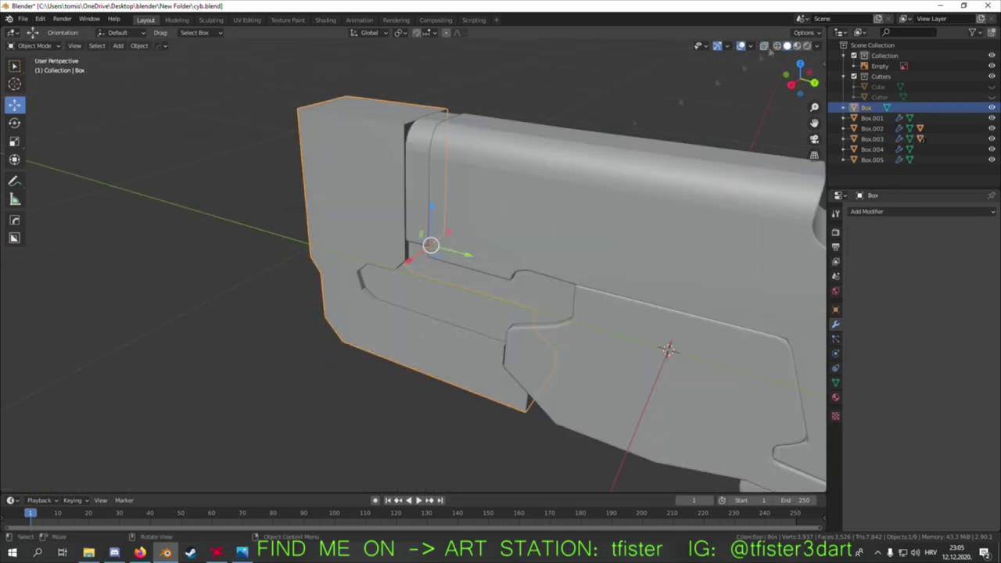
- Bevel the rear block's top edge in Edit Mode and Csharpen it with HardOps
key("Tab")
scroll(411, 242, "up", 5)
key("ctrl+b")
left_click(265, 294)
key("Tab")
scroll(422, 274, "down", 5)
key("q")
left_click(383, 232)
- Lower the rear block's bevel to 0.007 m and switch BoxCutter to Cut mode
key("ctrl+b")
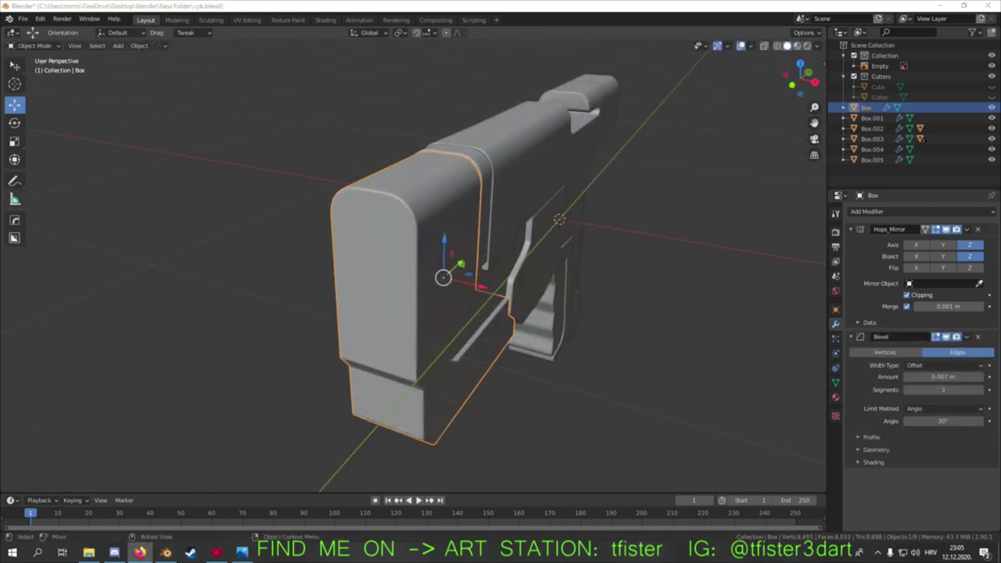
middle_click_drag(337, 286, 469, 313, "alt")
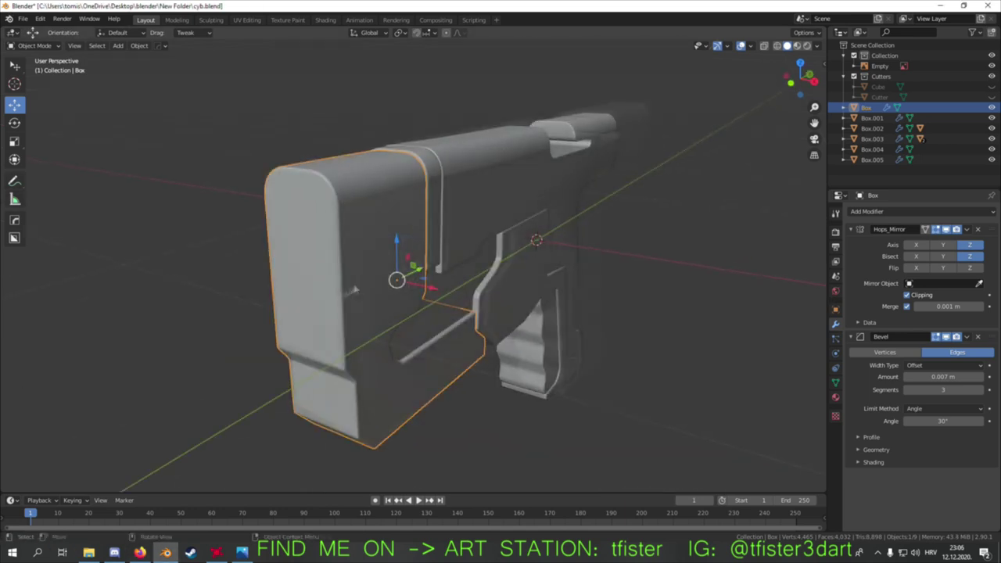
left_click(52, 33)
left_click(78, 36)
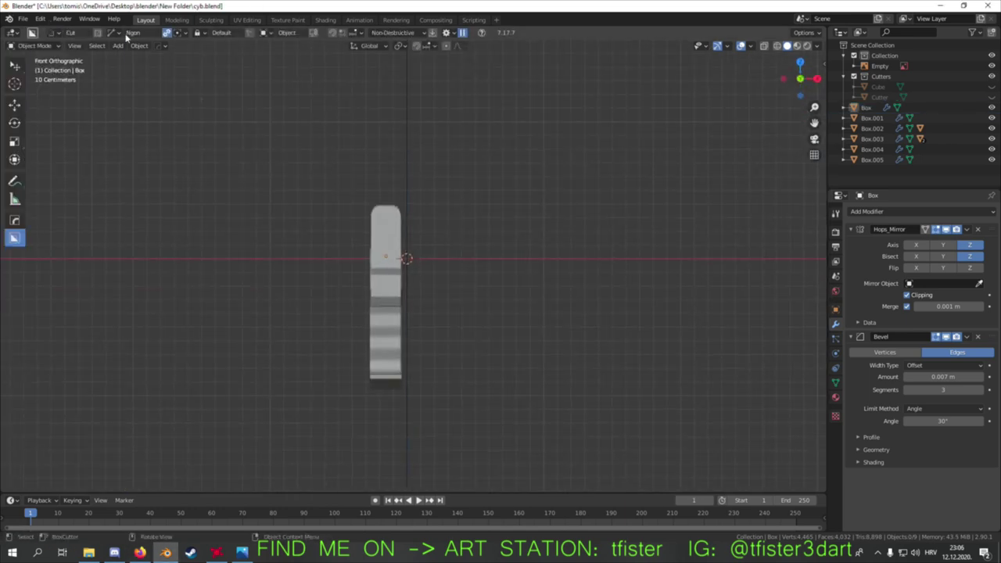
- Draw a cutter box over the rear block's top and boolean-cut Box with it
left_click(387, 227)
left_click_drag(528, 308, 545, 310)
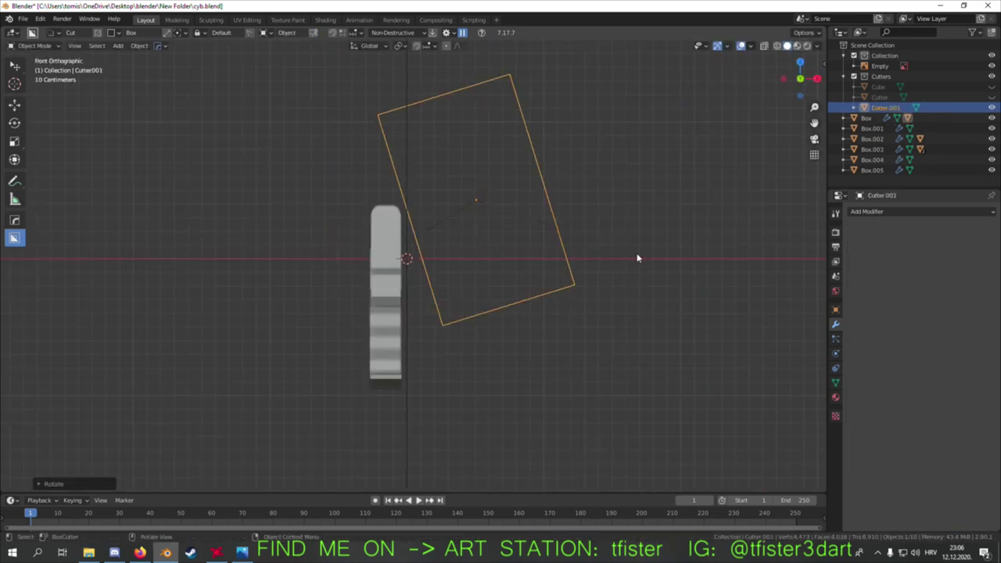
middle_click_drag(481, 356, 491, 362, "alt")
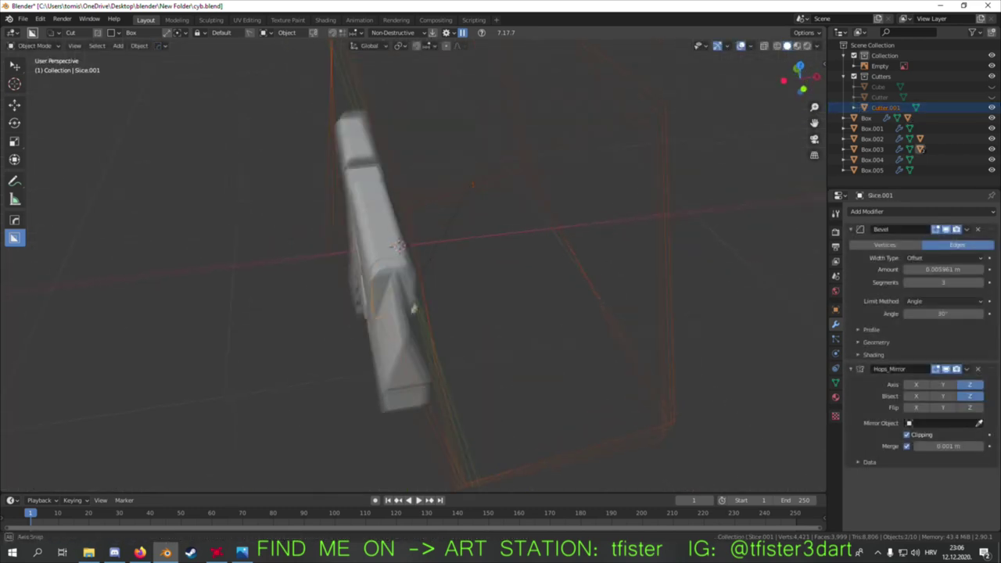
key("ctrl+KP_Subtract")
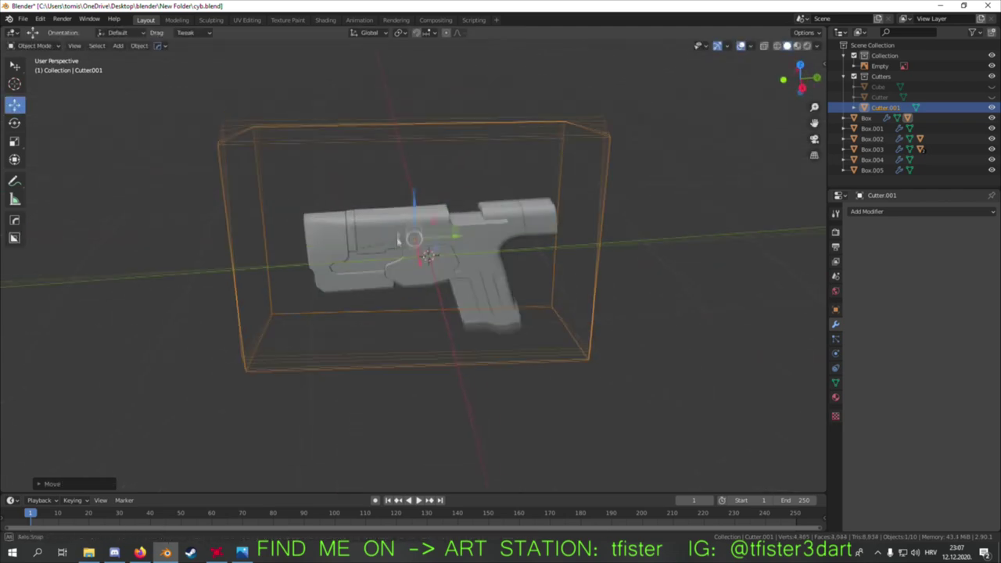
- Rotate Cutter.001 in front view to angle the chamfer, then reselect Box
middle_click_drag(397, 229, 615, 182)
key("KP_1")
key("r")
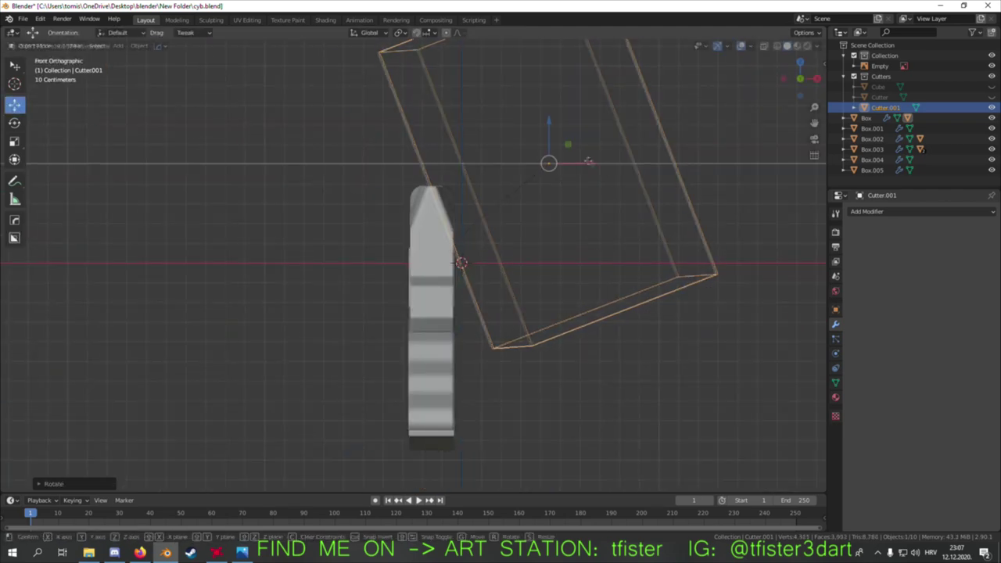
left_click(583, 255)
middle_click_drag(583, 255, 622, 311)
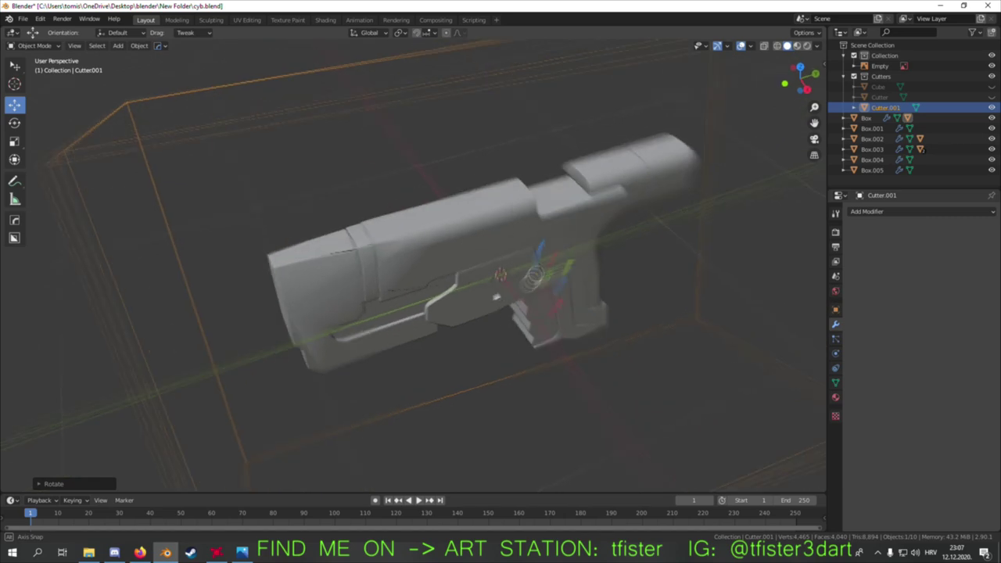
key("KP_7")
key("Escape")
mouse_move(458, 194)
middle_mouse_down()
mouse_move(462, 257)
mouse_move(376, 246)
middle_mouse_up()
left_click(375, 245)
- Mark the rear block Box's edges for sharpening with the HardOps Q menu
key("q")
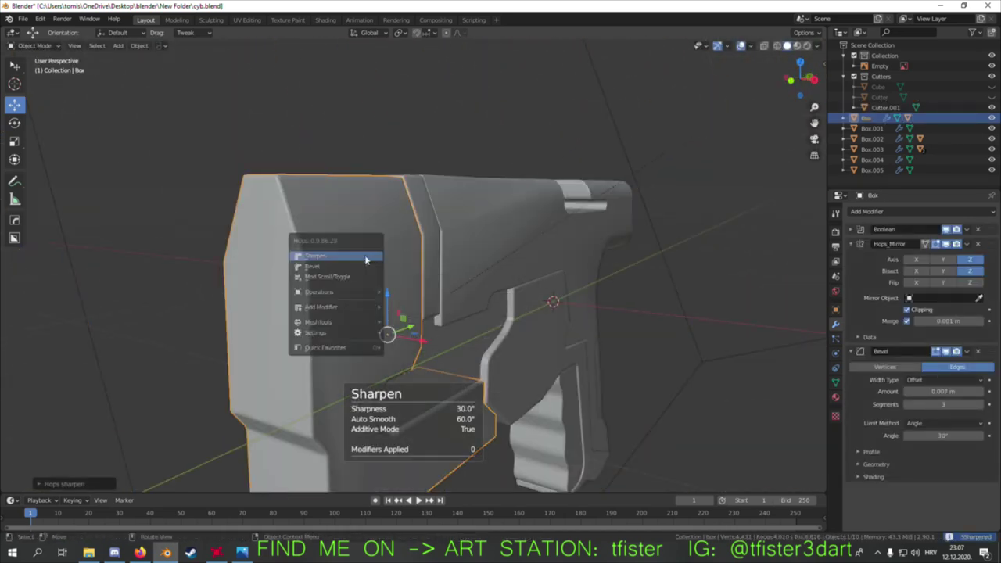
left_click(426, 352)
key("q")
left_click(470, 275)
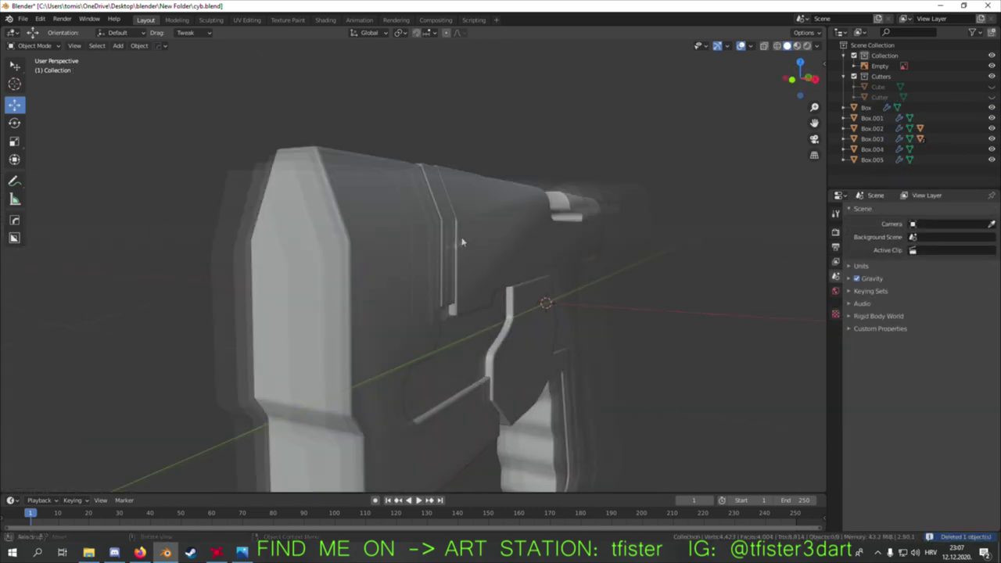
left_click(290, 205)
key("q")
key("Escape")
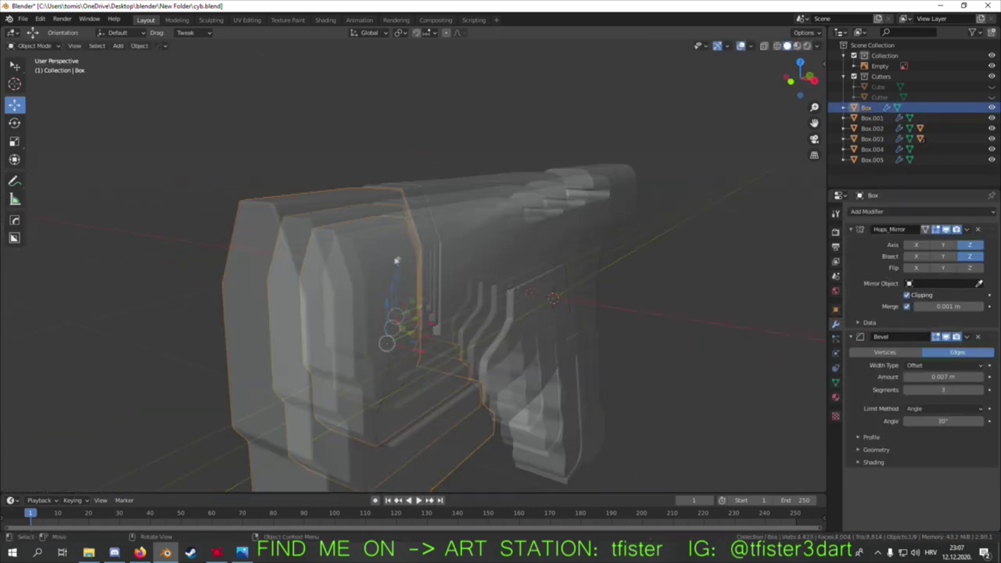
middle_click_drag(290, 206, 385, 232)
key("q")
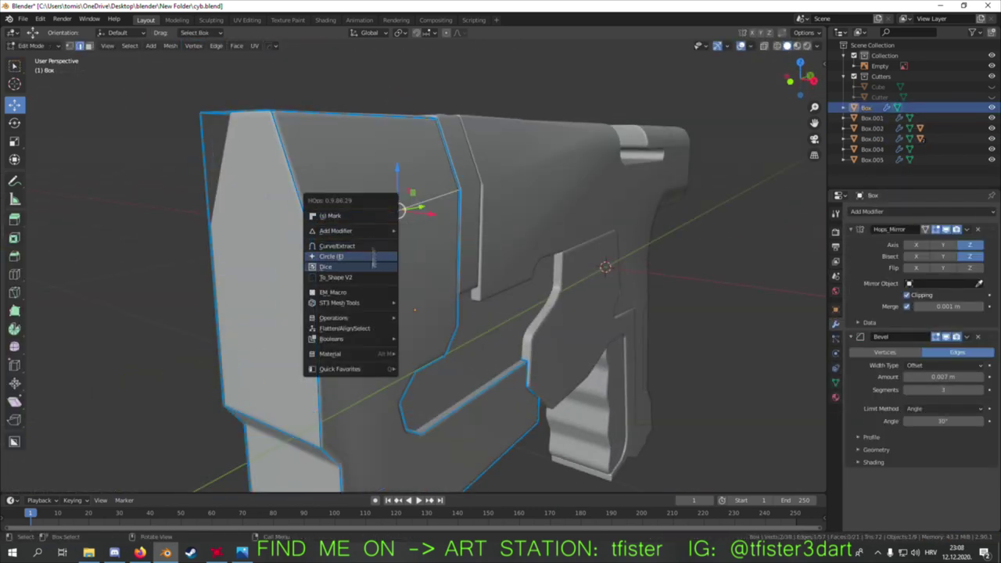
left_click(336, 252)
- Mark Box.002's edges sharp, return to Object Mode and save with Ctrl+S
key("alt+q")
key("KP_Decimal")
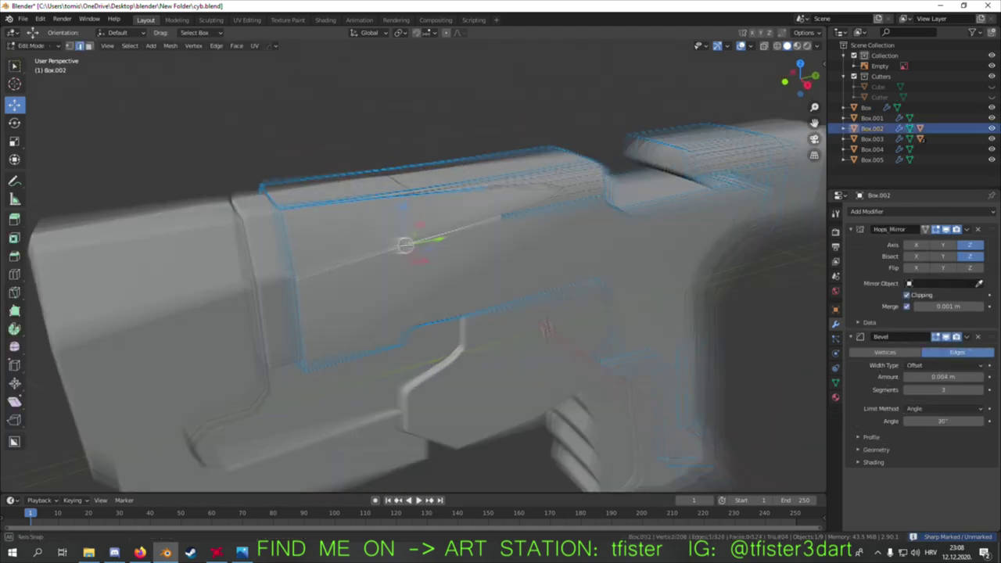
key("Tab")
key("KP_Decimal")
middle_click_drag(438, 274, 501, 259)
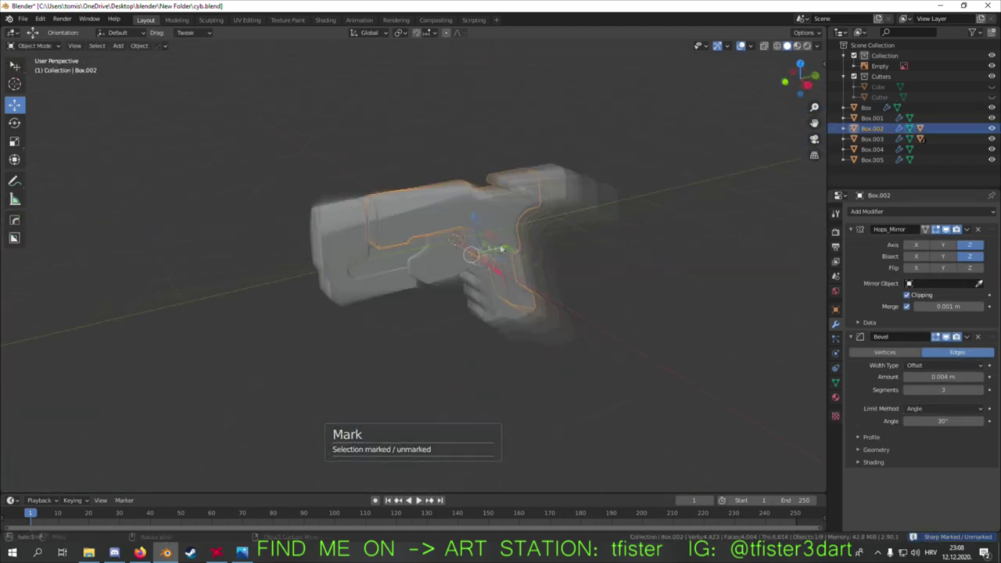
key("ctrl+s")
key("KP_3")
- Return to the right side view and begin a BoxCutter polygon cut over the grip's base
middle_click_drag(413, 266, 469, 258)
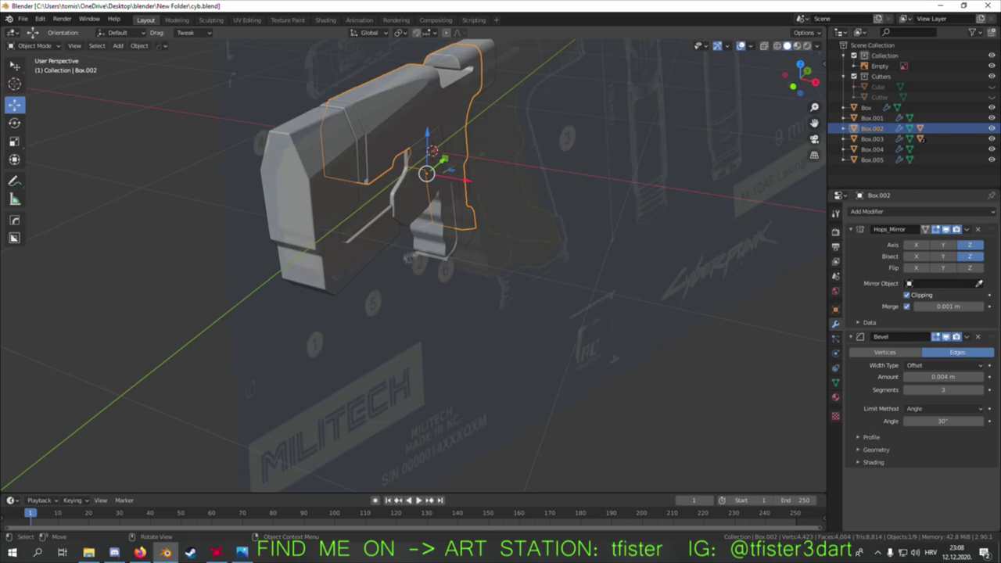
key("KP_3")
scroll(430, 250, "up", 3)
key("alt+w")
scroll(413, 258, "up", 2)
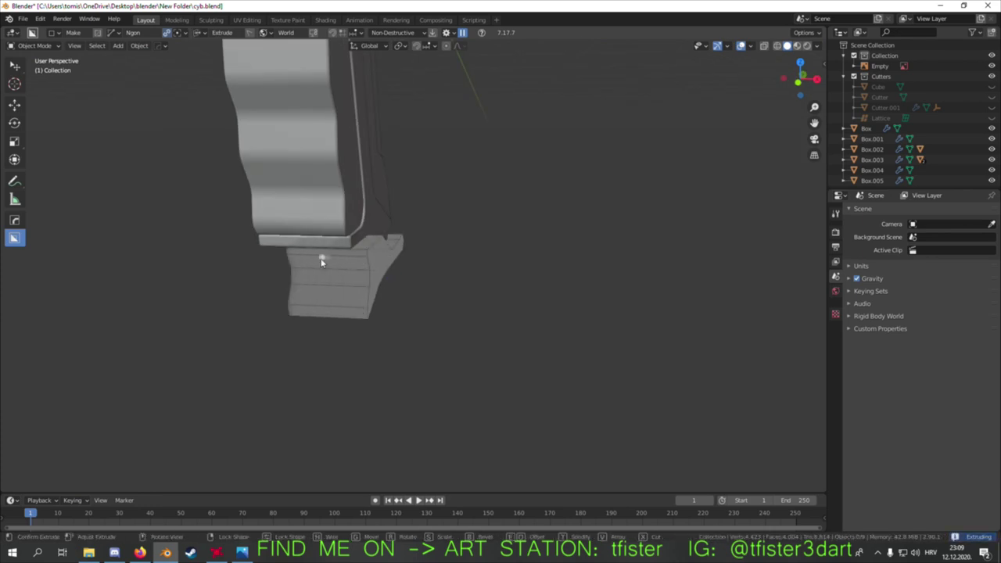
- From the front view, widen the grip's base block Box along X
key("KP_1")
left_click(440, 299)
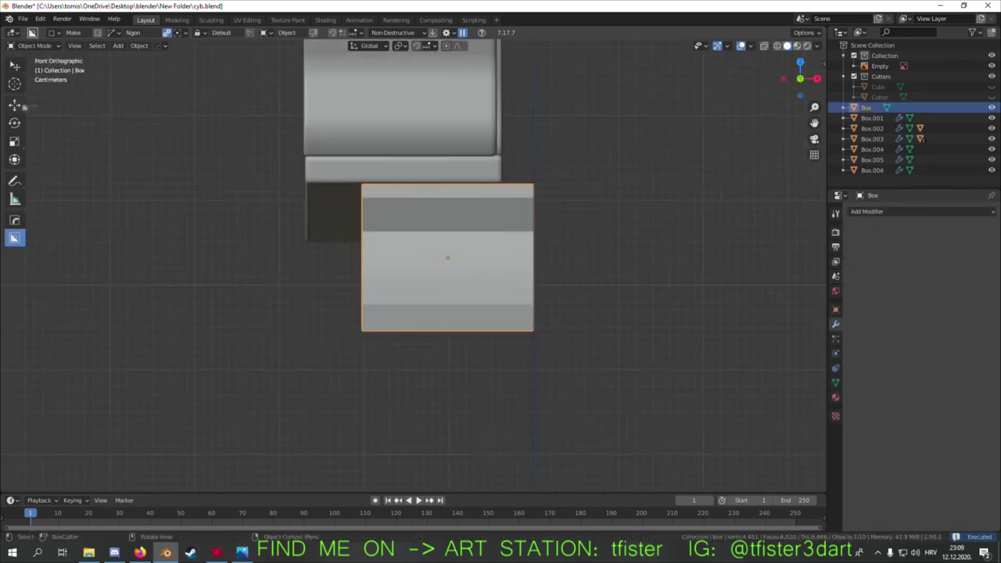
key("s")
key("x")
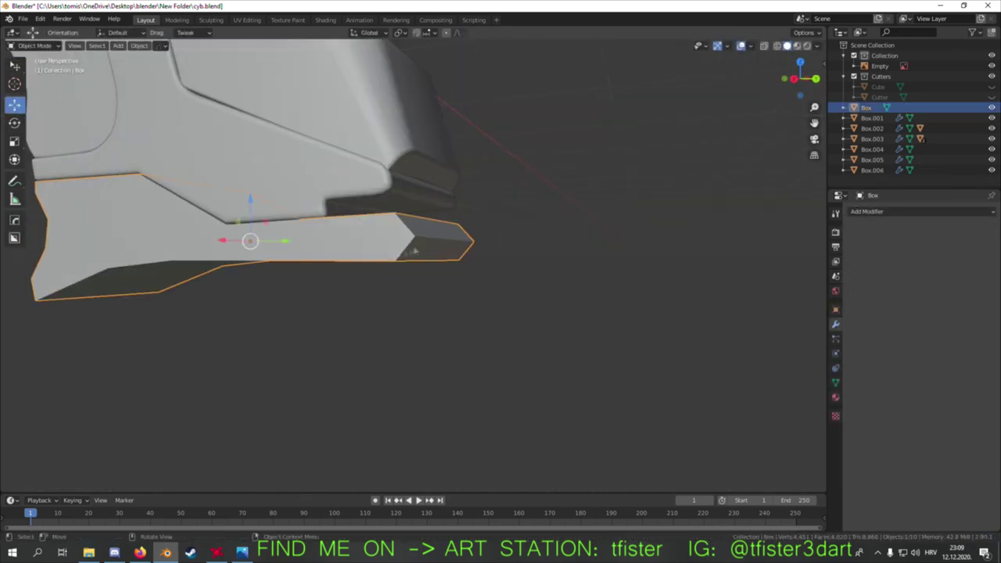
- Sharpen the base block with HardOps Csharpen and set its bevel to 0.005487 m
key("q")
left_click(455, 366)
middle_click_drag(457, 369, 454, 283)
key("Tab")
left_click(512, 294)
mouse_move(512, 293)
middle_mouse_down()
mouse_move(407, 305)
mouse_move(391, 268)
mouse_move(388, 167)
middle_mouse_up()
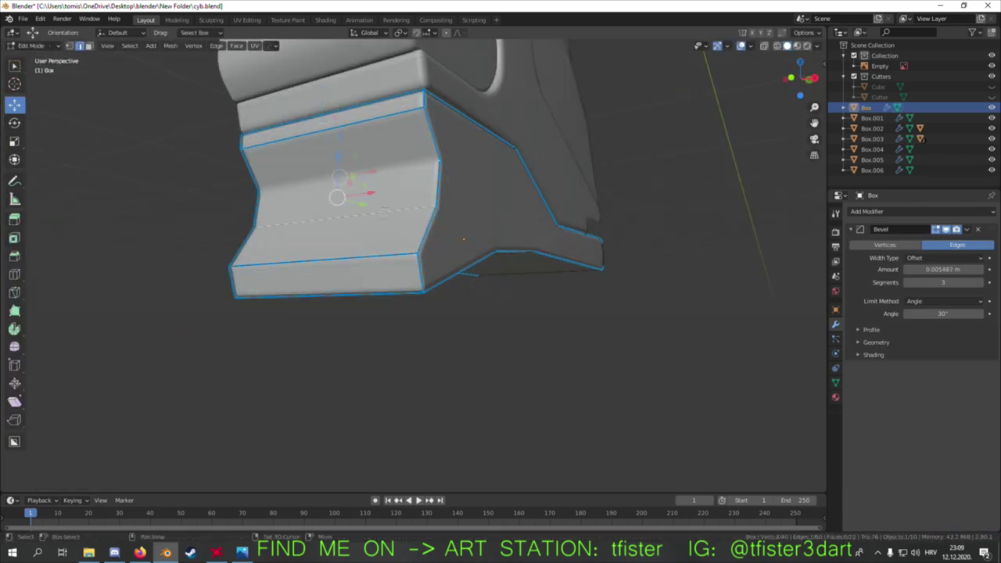
middle_click_drag(383, 210, 484, 268)
left_click(326, 224)
key("Tab")
- Check the whole gun from a new angle and save the file
mouse_move(508, 351)
middle_mouse_down()
mouse_move(420, 306)
mouse_move(361, 222)
middle_mouse_up()
key("Tab")
mouse_move(425, 249)
middle_mouse_down()
mouse_move(357, 297)
mouse_move(409, 286)
middle_mouse_up()
scroll(284, 242, "down", 3)
scroll(354, 241, "up", 4)
key("ctrl+s")
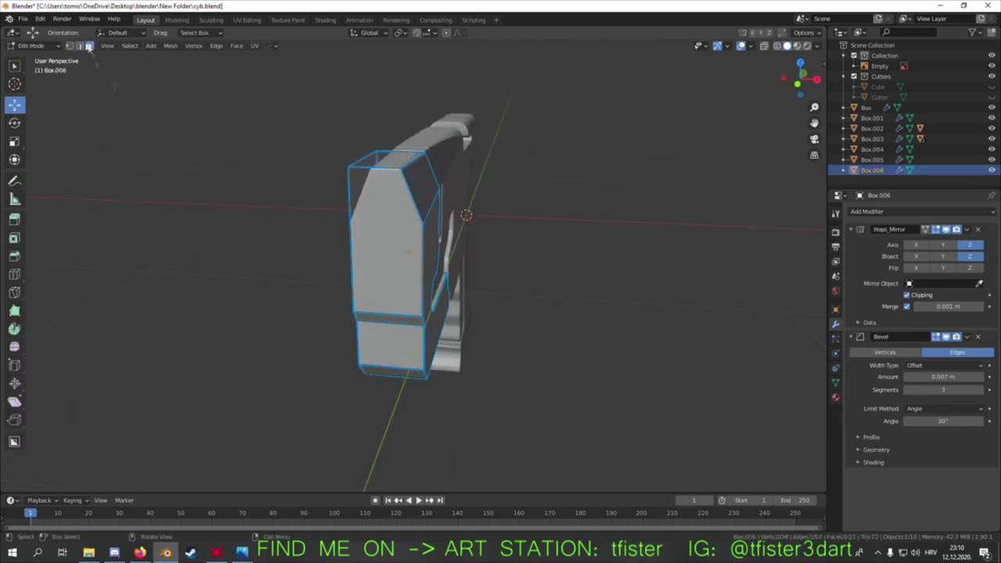
- Separate the front block's large side face into its own plate, Box.007, and resize it
left_click(391, 235)
middle_click_drag(391, 235, 505, 243)
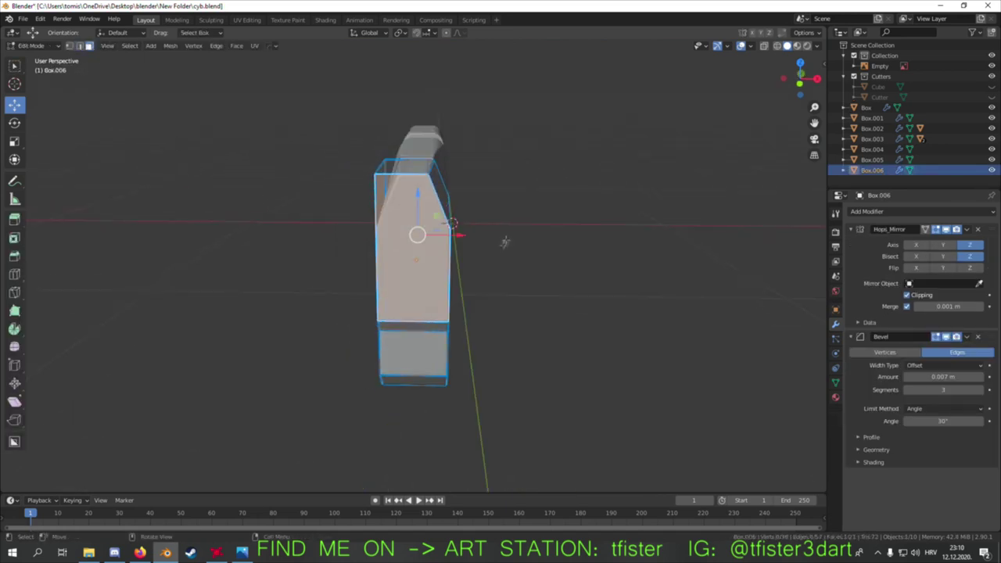
key("p")
left_click(487, 263)
key("Tab")
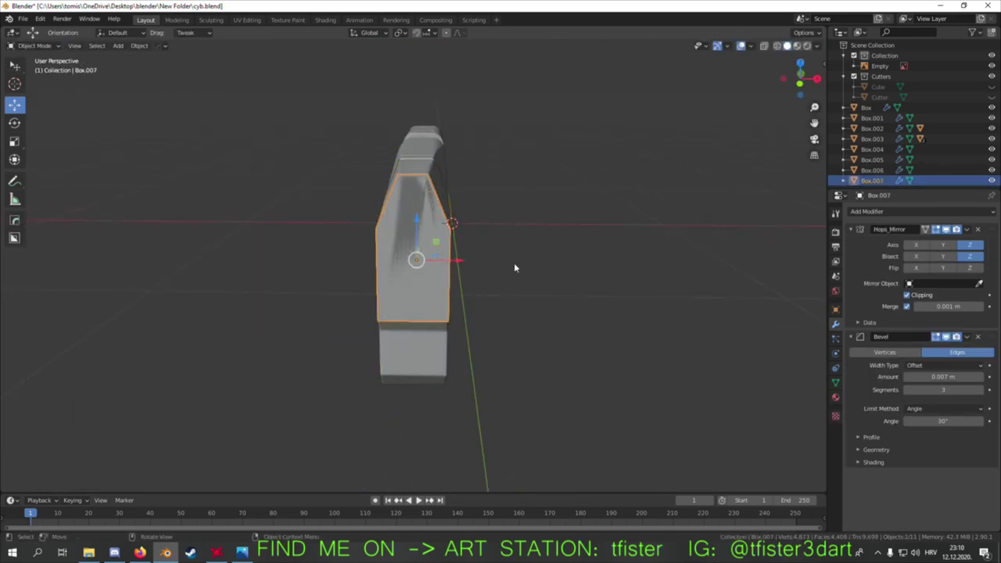
left_click(501, 258)
key("KP_Decimal")
key("Tab")
mouse_move(458, 258)
middle_mouse_down()
mouse_move(396, 250)
mouse_move(295, 265)
mouse_move(380, 264)
middle_mouse_up()
key("Tab")
- Cut the plate into Box.006 as a recessed panel, delete the cutter, and reselect Box.006
key("ctrl+shift+b")
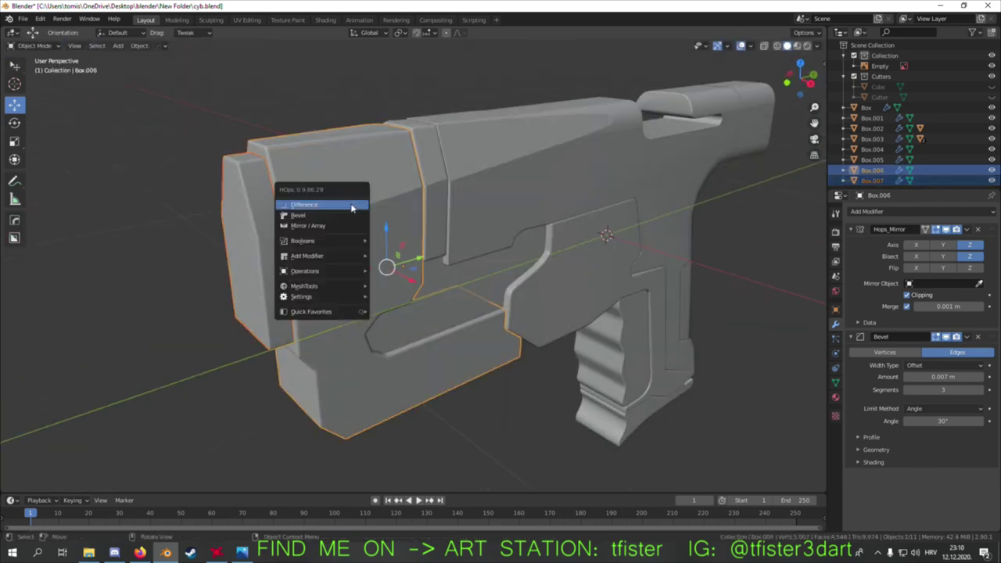
left_click(313, 201)
middle_click_drag(313, 202, 407, 274)
key("Escape")
key("KP_Decimal")
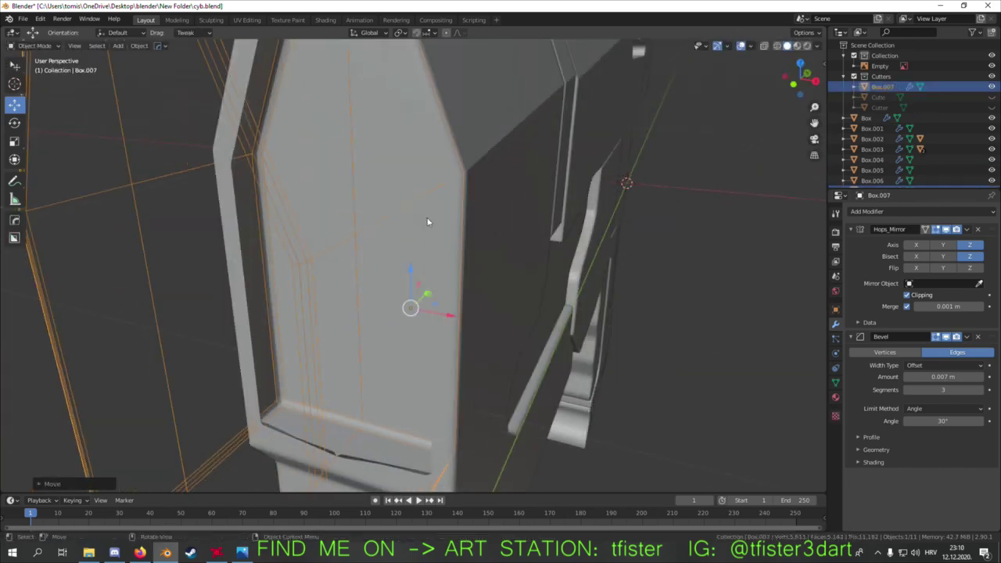
key("KP_7")
key("Delete")
mouse_move(559, 240)
middle_mouse_down()
mouse_move(406, 272)
mouse_move(165, 137)
middle_mouse_up()
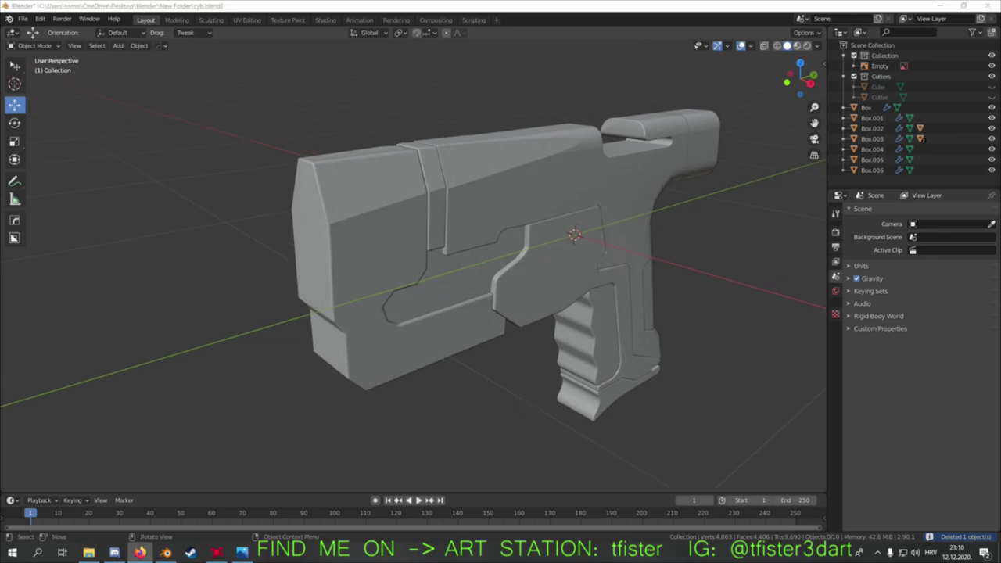
left_click(362, 273)
middle_click_drag(362, 273, 399, 285)
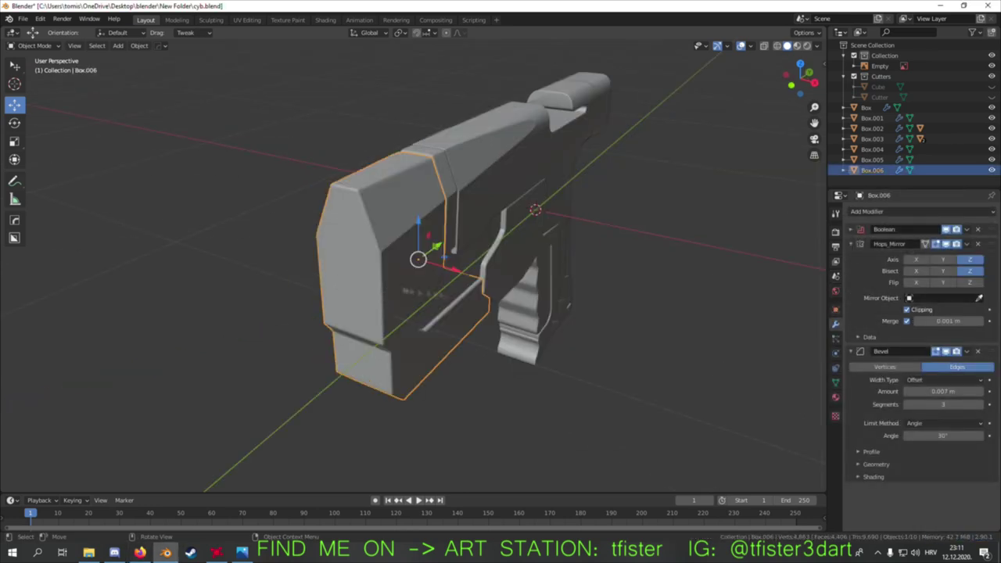
- Separate Box.006's muzzle face into a scaled, bevel-free cutter and shift it outward
middle_click_drag(501, 258, 546, 251)
key("Tab")
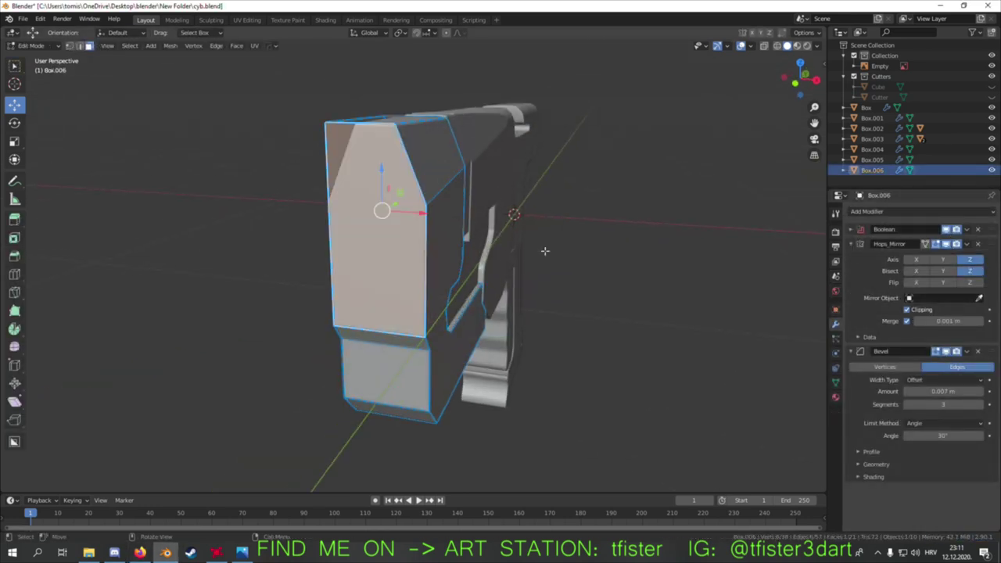
left_click(487, 269)
key("Tab")
key("s")
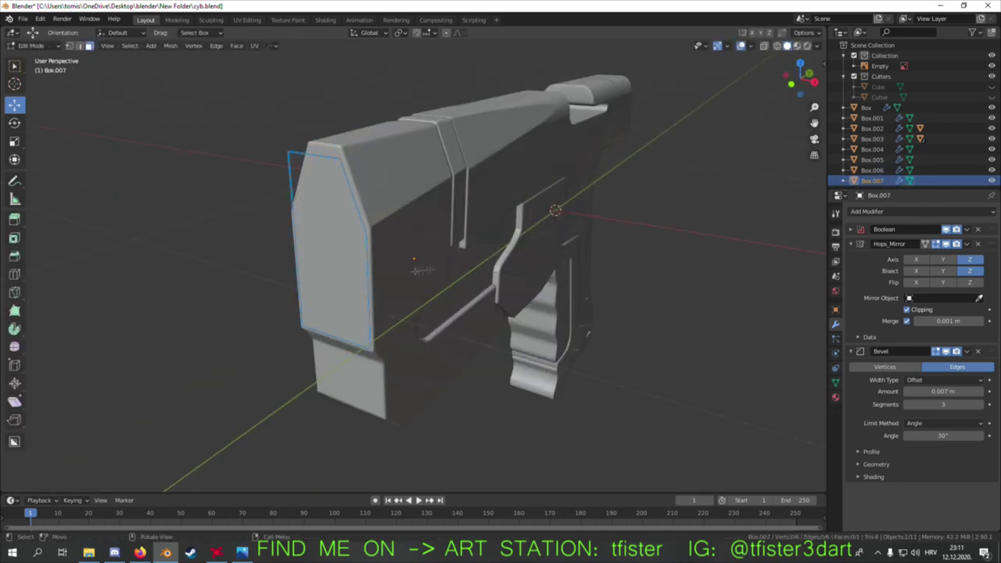
key("ctrl+x")
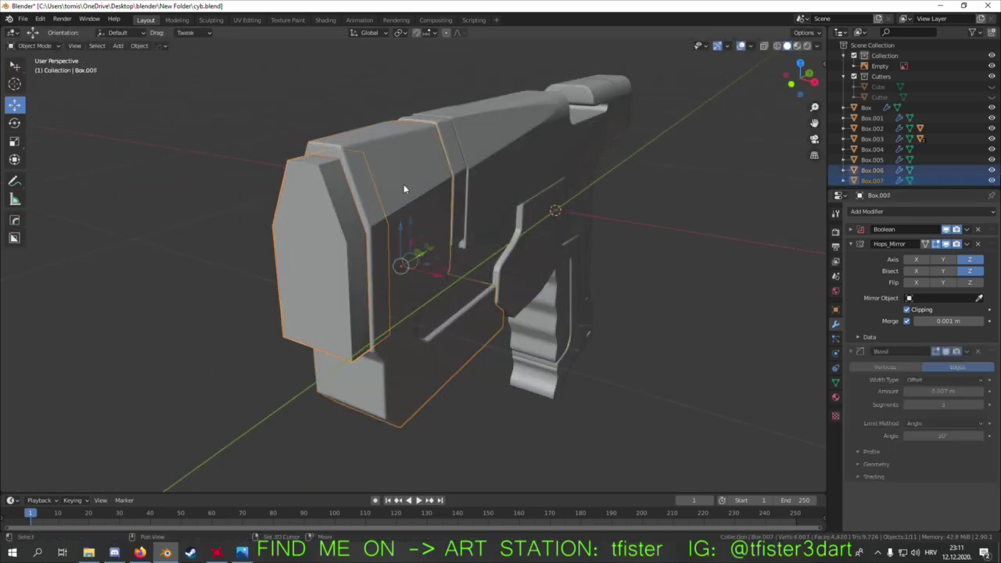
key("ctrl+KP_Subtract")
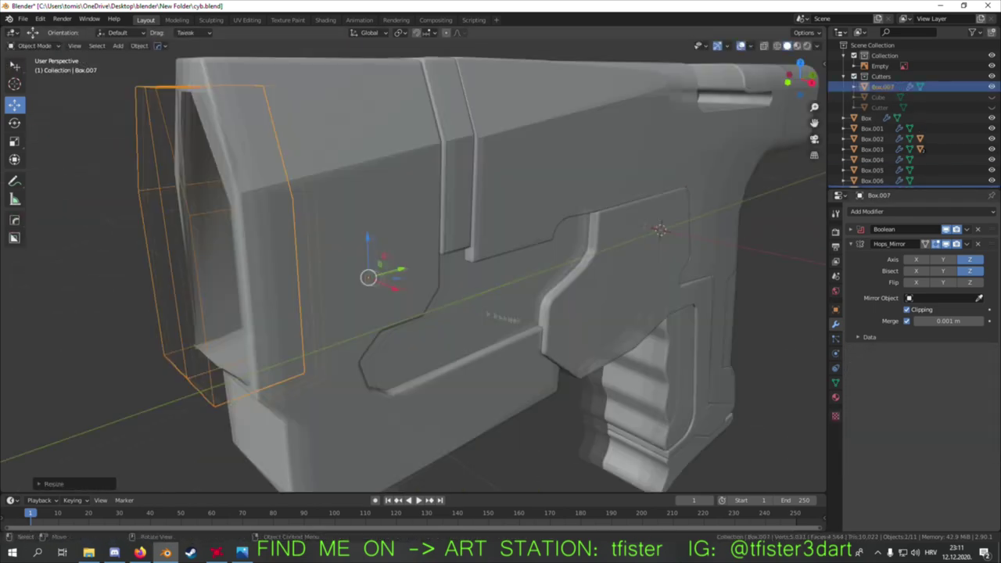
left_click_drag(385, 258, 380, 255)
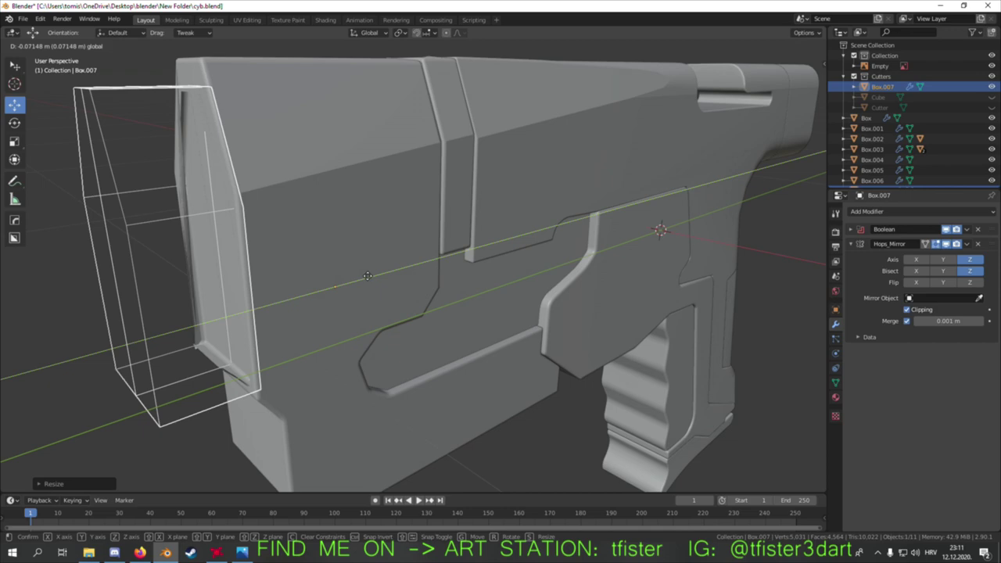
- Apply the existing modifiers on front block Box.006 through HardOps
left_click(337, 226)
key("q")
left_click(422, 235)
scroll(423, 266, "down", 2)
middle_click_drag(423, 266, 407, 269)
left_click(407, 269)
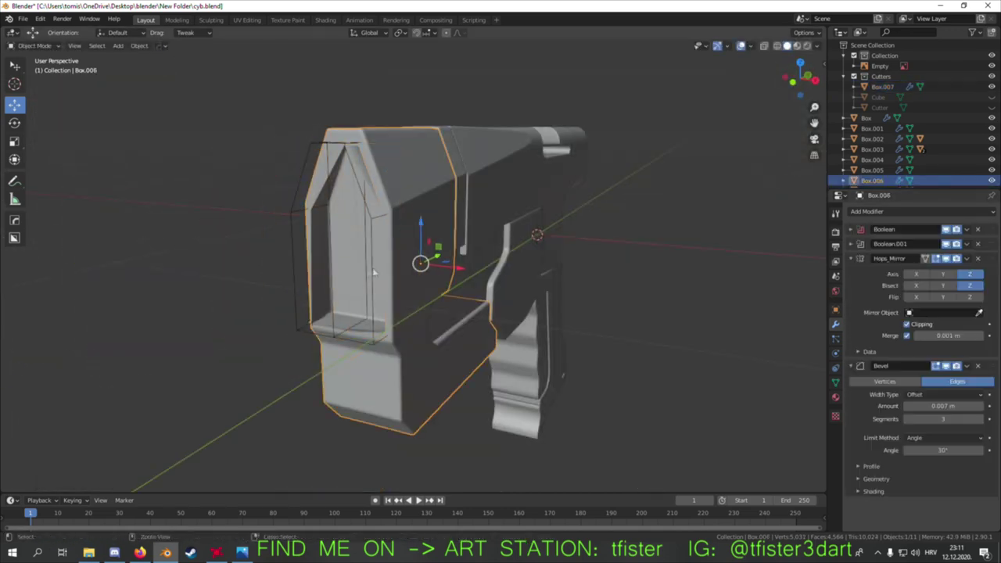
key("q")
left_click(469, 327)
- Set the cutter as a HardOps Difference, move it along Z and narrow it along X
key("q")
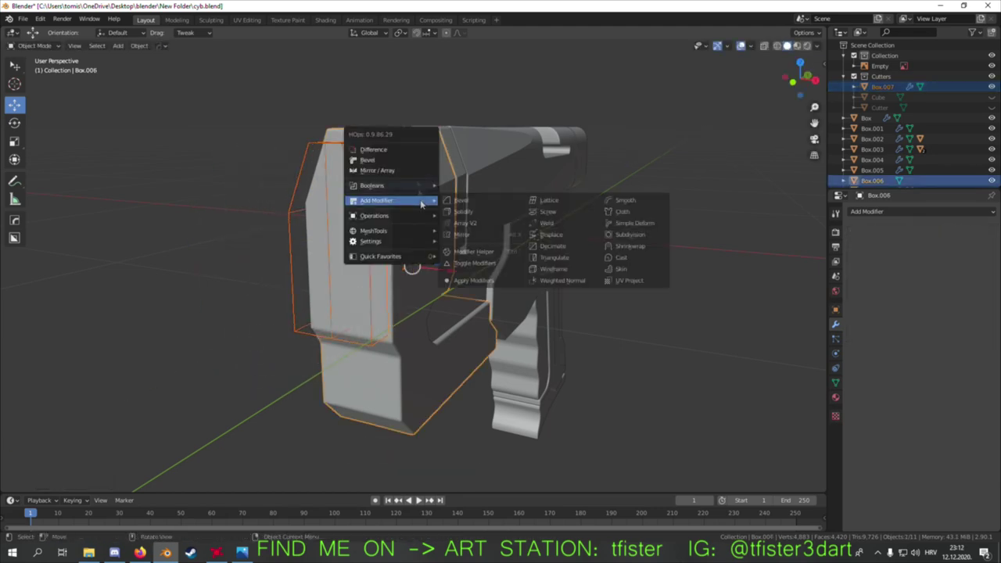
left_click(375, 232)
scroll(381, 190, "up", 2)
key("g")
key("z")
left_click(381, 189)
key("KP_1")
scroll(595, 254, "down", 2)
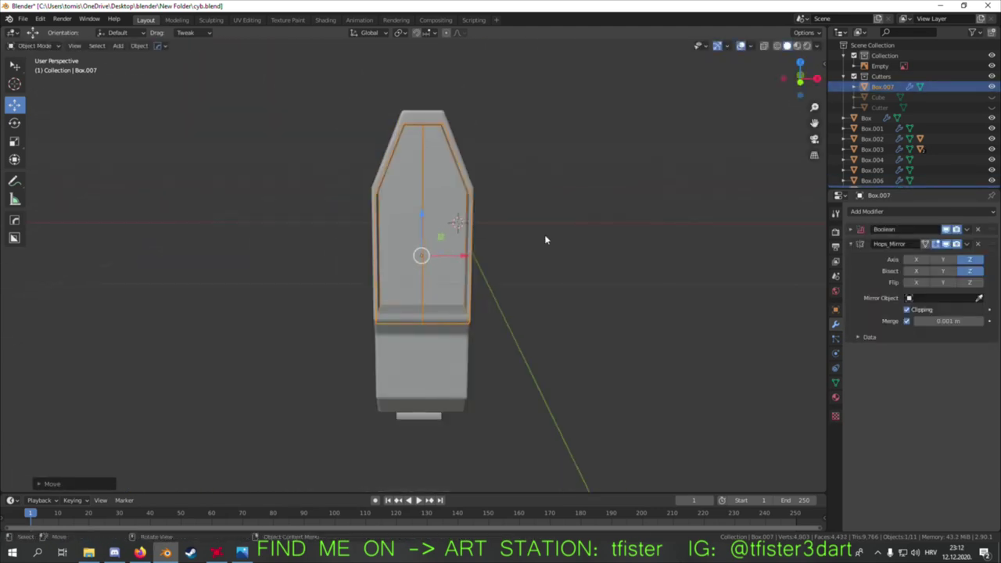
key("s")
left_click(577, 251)
- Apply the recessed muzzle frame with Csharpen, giving Box.006 a fresh bevel
middle_click_drag(577, 251, 515, 259)
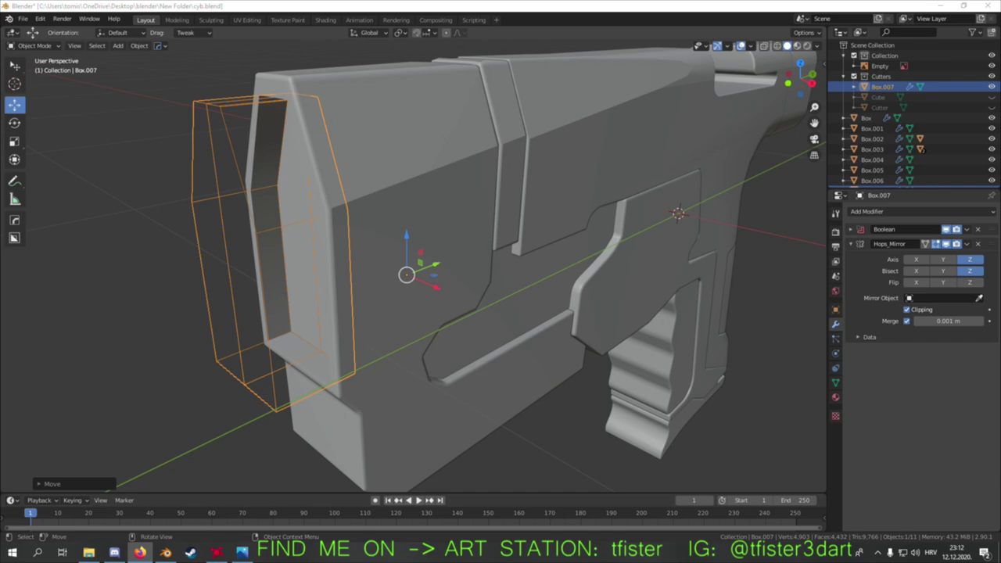
scroll(327, 315, "down", 2)
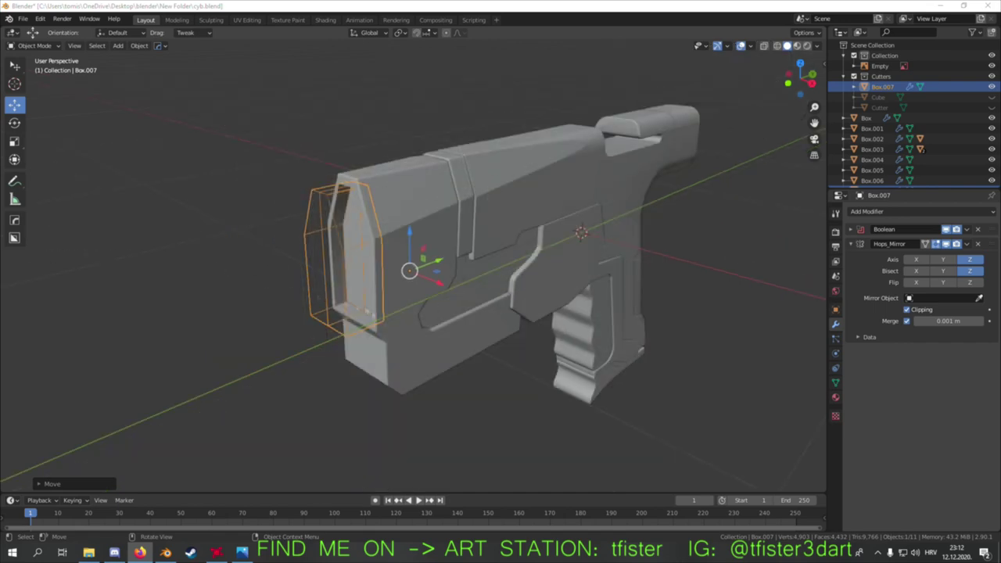
key("KP_3")
mouse_move(327, 316)
middle_mouse_down()
mouse_move(398, 315)
mouse_move(245, 253)
middle_mouse_up()
key("q")
left_click(246, 252)
scroll(354, 245, "up", 4)
left_click(355, 245)
scroll(355, 245, "down", 2)
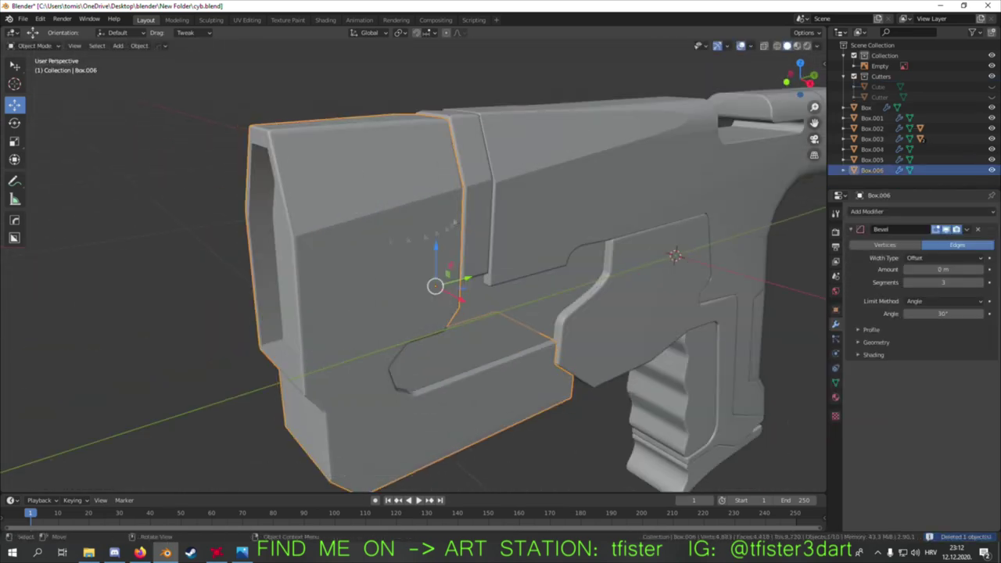
- Mirror Box.006 across the pistol's centre, then select Slice.001 and enter Edit Mode
key("alt+x")
middle_click_drag(346, 273, 461, 271)
scroll(461, 271, "up", 5)
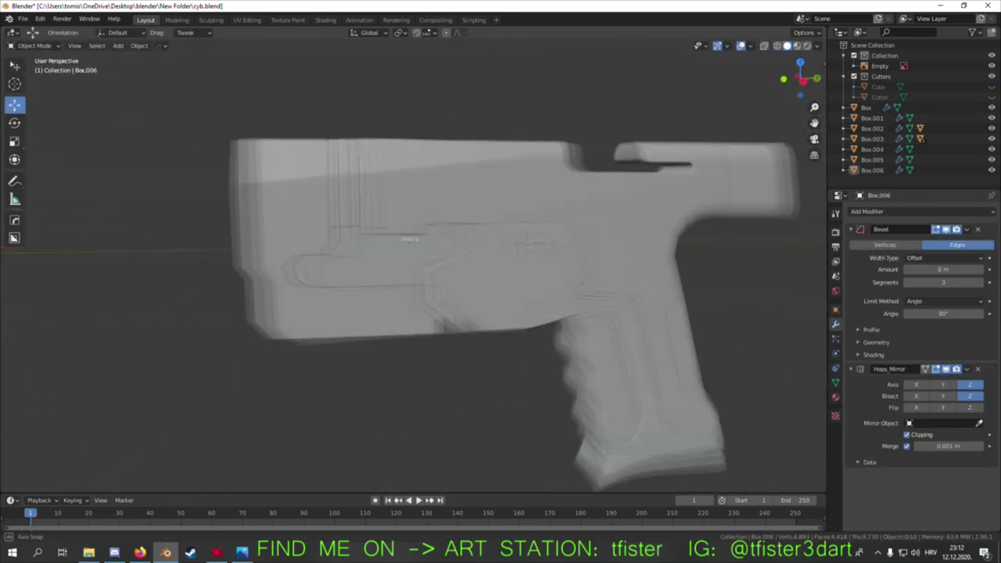
left_click(474, 227)
key("Tab")
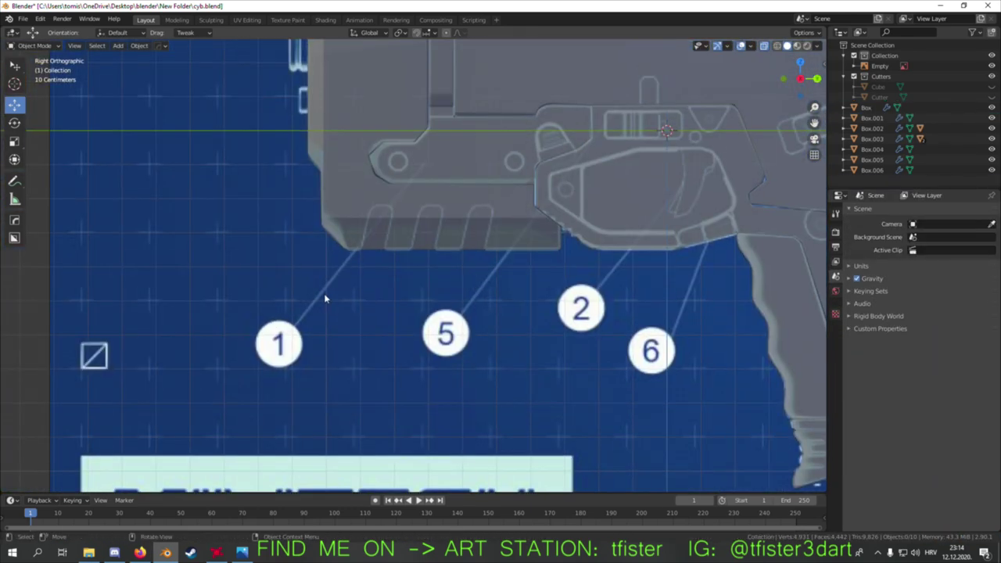
- Draw a BoxCutter slot under the front frame and round off its ends
right_click(326, 298)
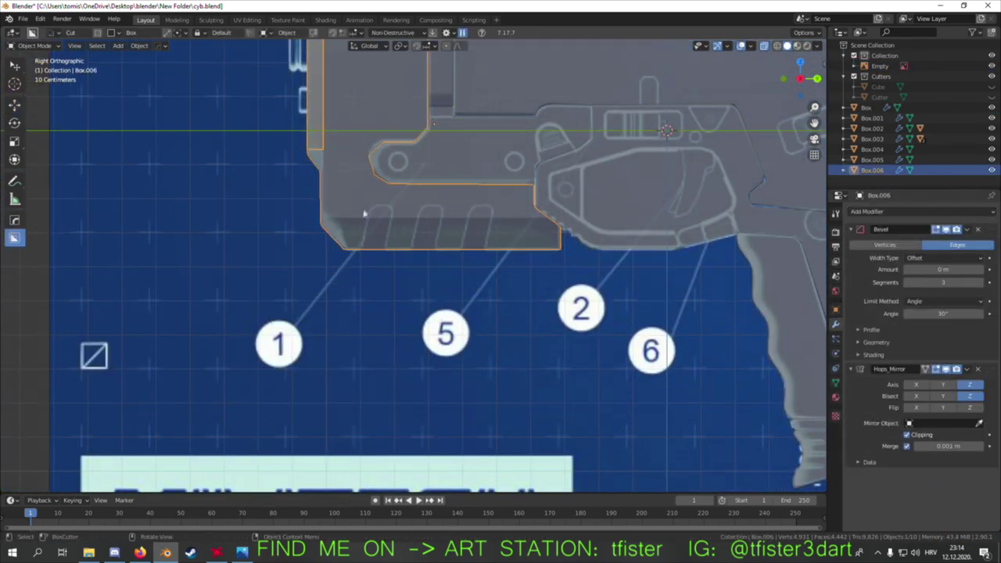
left_click_drag(387, 287, 388, 296)
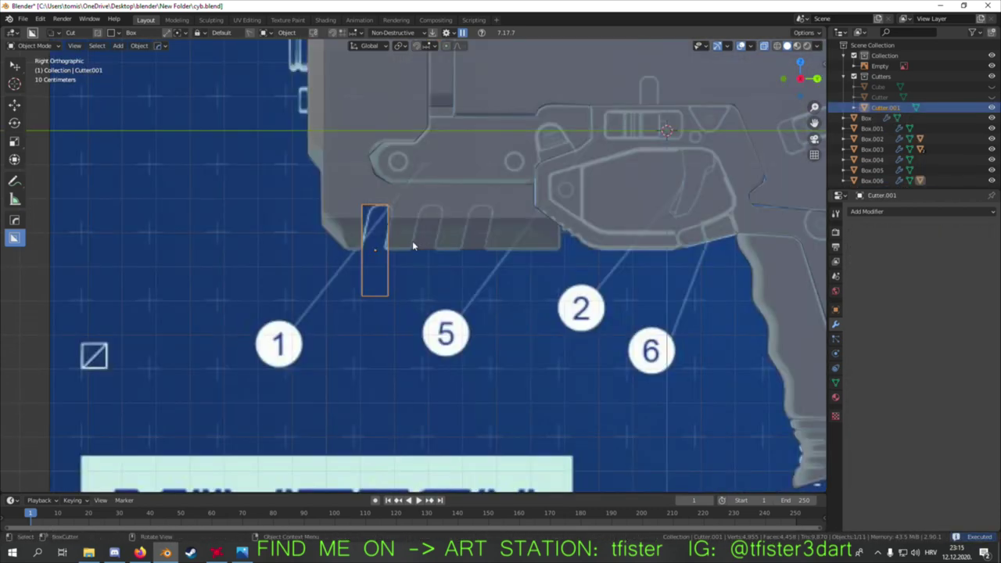
left_click(413, 244)
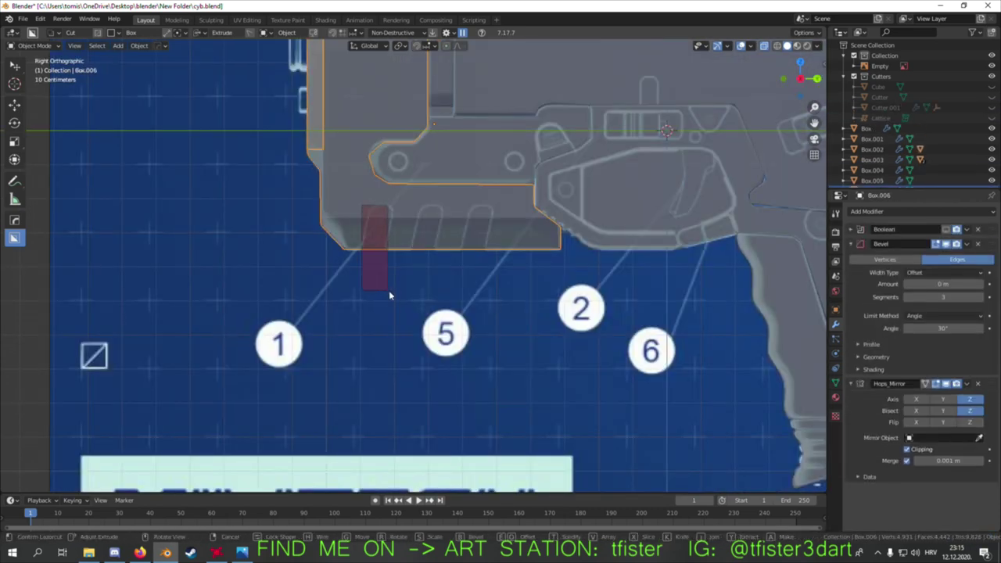
middle_click_drag(406, 346, 467, 223)
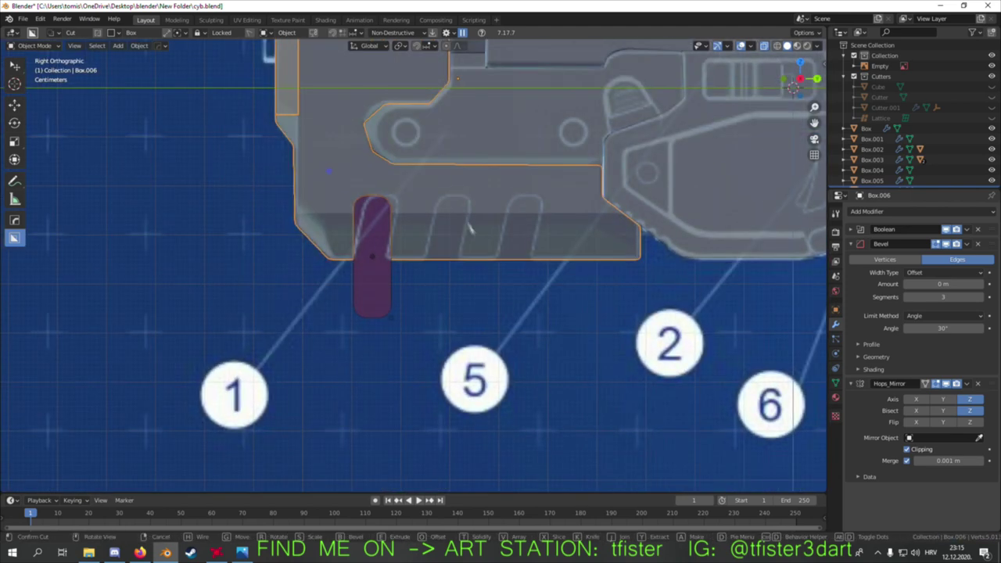
left_click(418, 298)
- Array the slot cutter into a row, then apply the cuts with HardOps Sharpen
key("q")
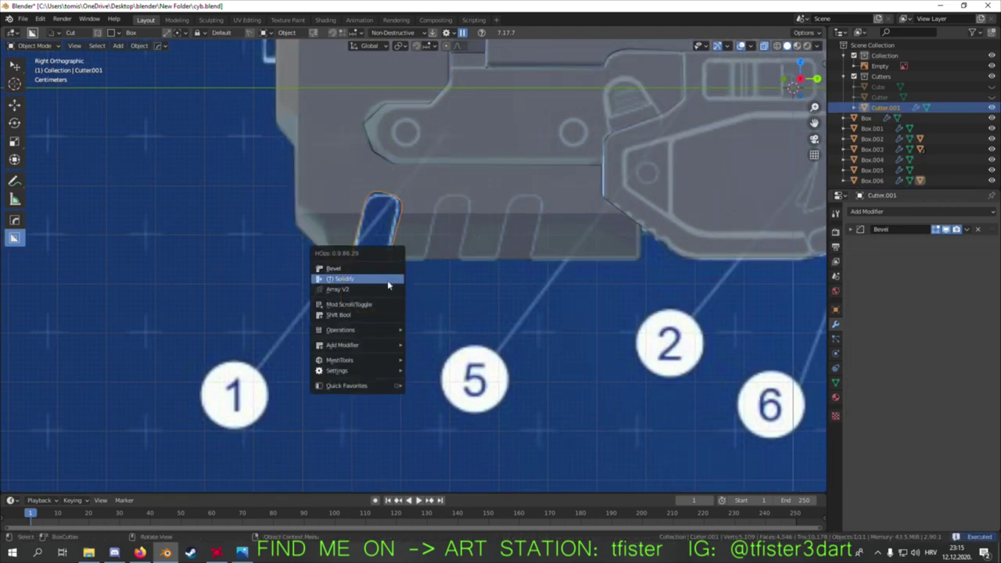
left_click(405, 289)
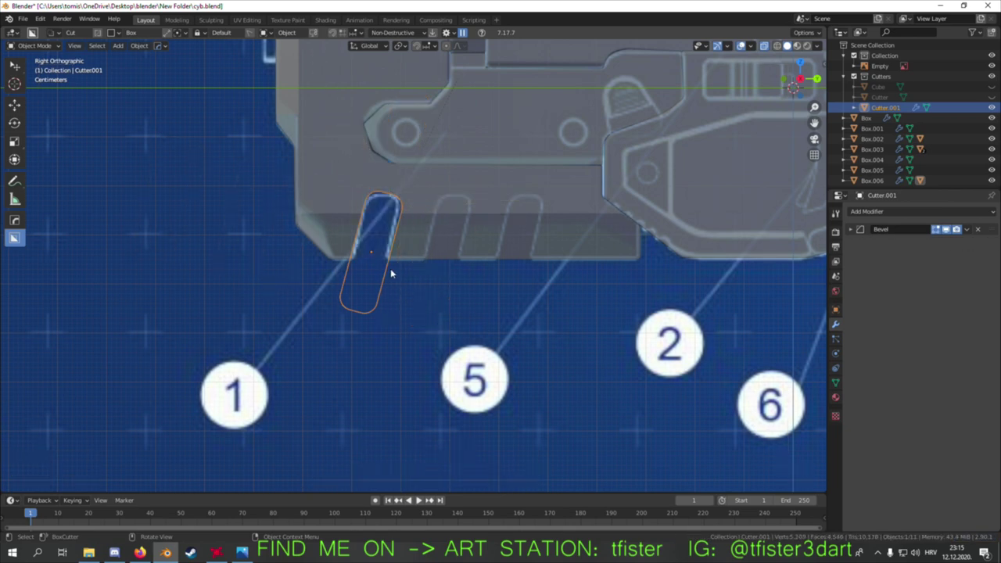
left_click(532, 265)
middle_click_drag(531, 266, 456, 213)
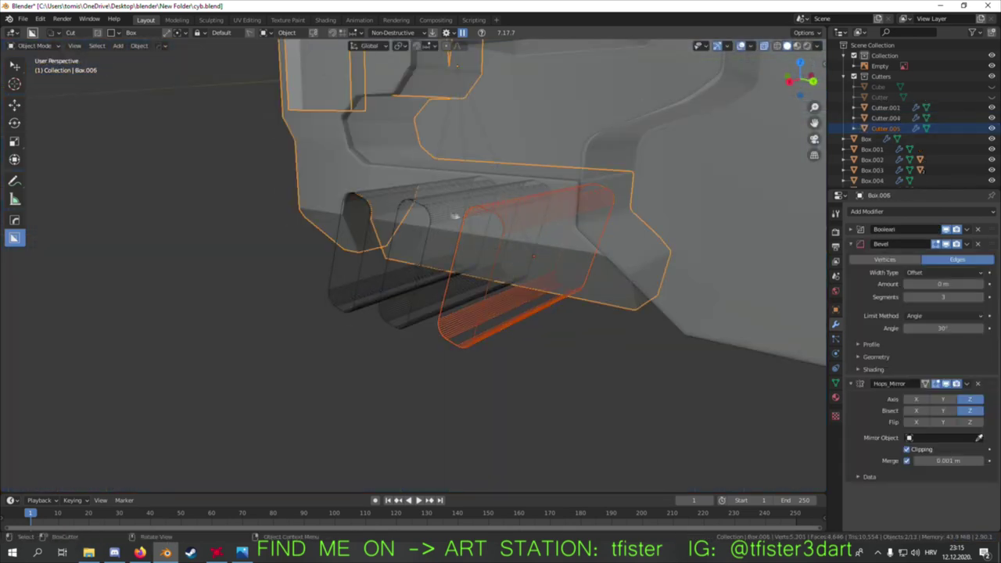
scroll(457, 214, "down", 3)
key("ctrl+KP_Subtract")
key("q")
left_click(491, 280)
scroll(422, 308, "down", 4)
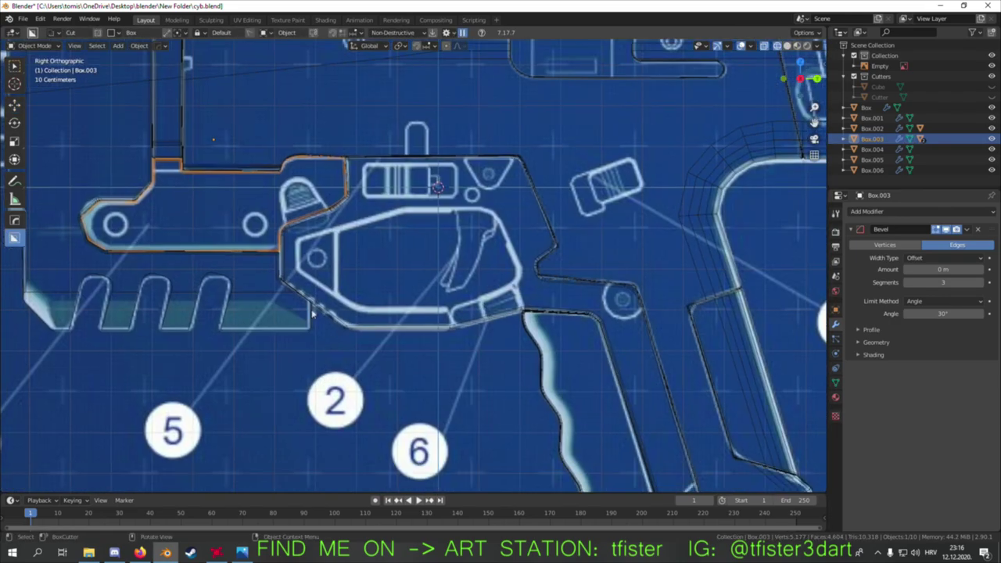
scroll(330, 344, "up", 2)
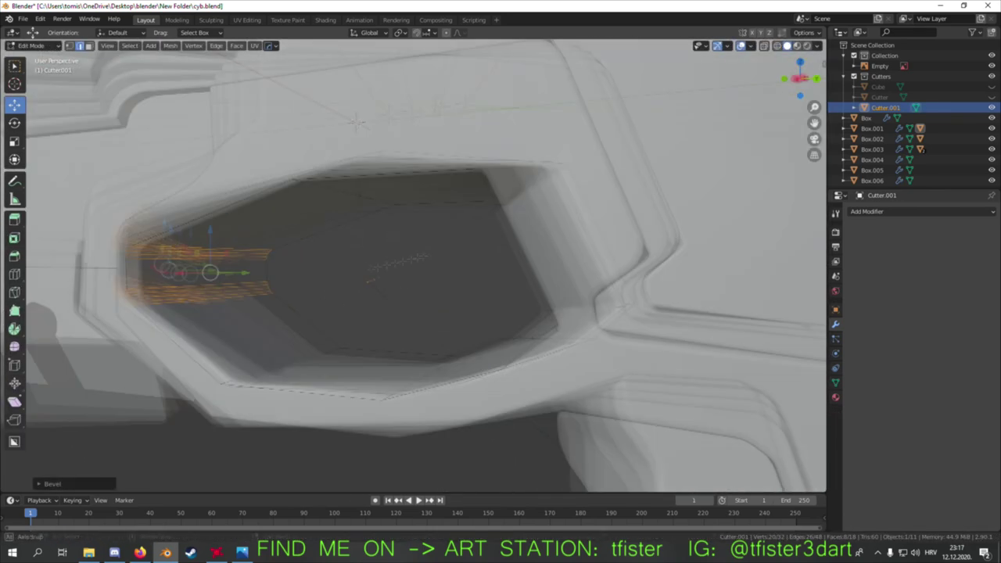
- Apply the bevelled octagonal cutter to the trigger-guard opening with Sharpen and delete the cutter
middle_click_drag(367, 307, 466, 250)
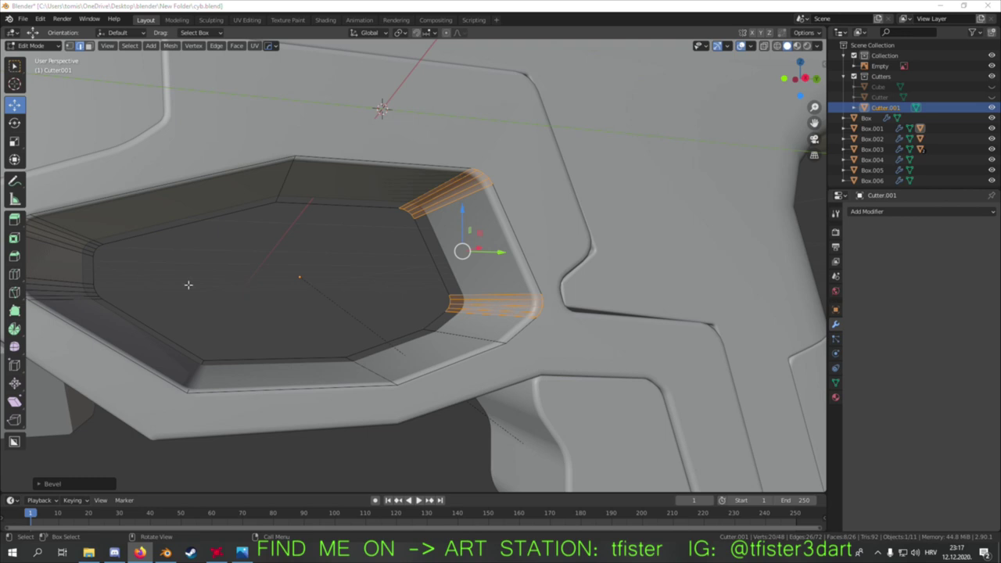
middle_click_drag(188, 285, 233, 286)
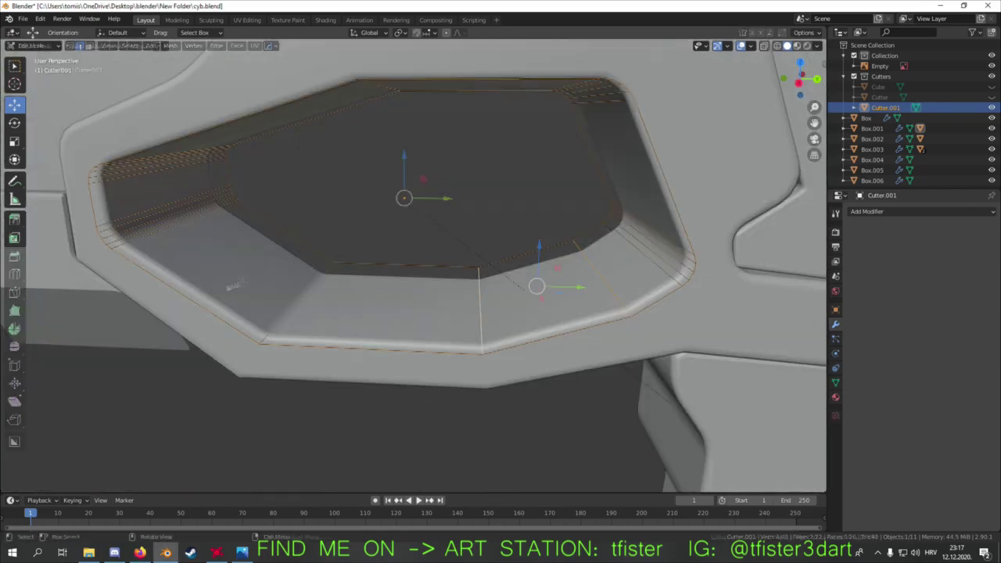
key("q")
left_click(268, 380)
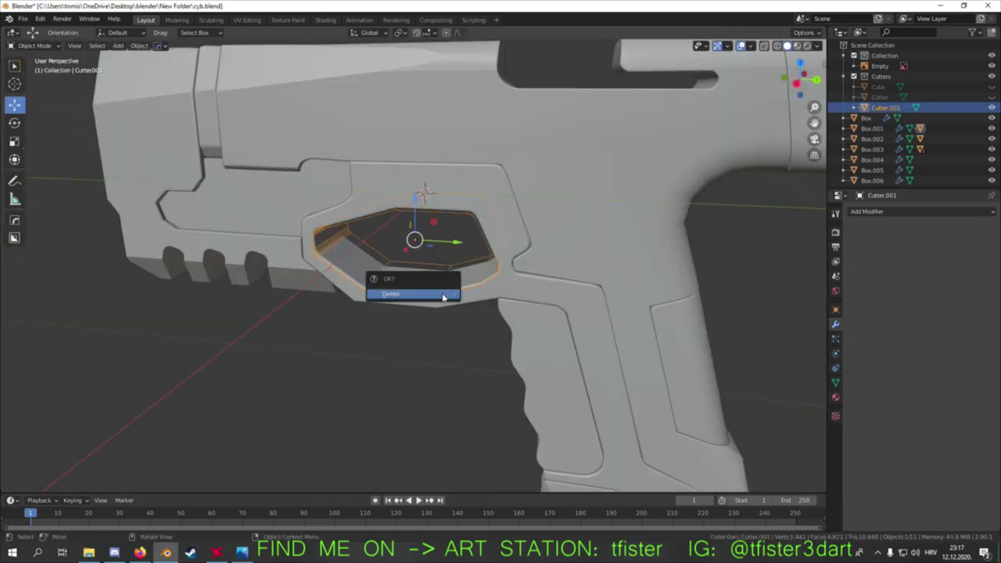
key("KP_3")
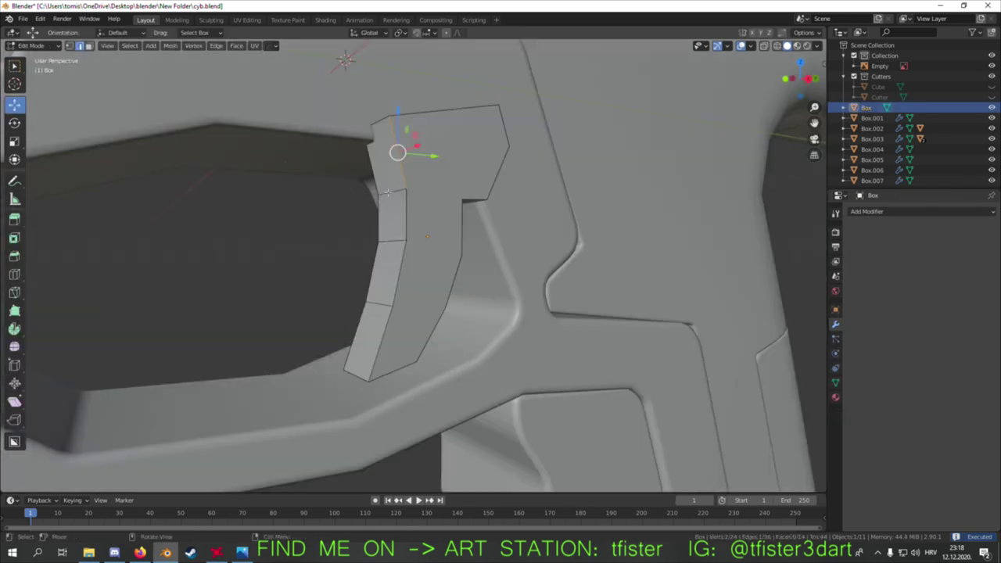
- Bevel the trigger edge and add a 0.003 m HardOps Bevel modifier
left_click(511, 368)
mouse_move(510, 368)
middle_mouse_down()
mouse_move(469, 336)
mouse_move(464, 274)
middle_mouse_up()
left_click(464, 305)
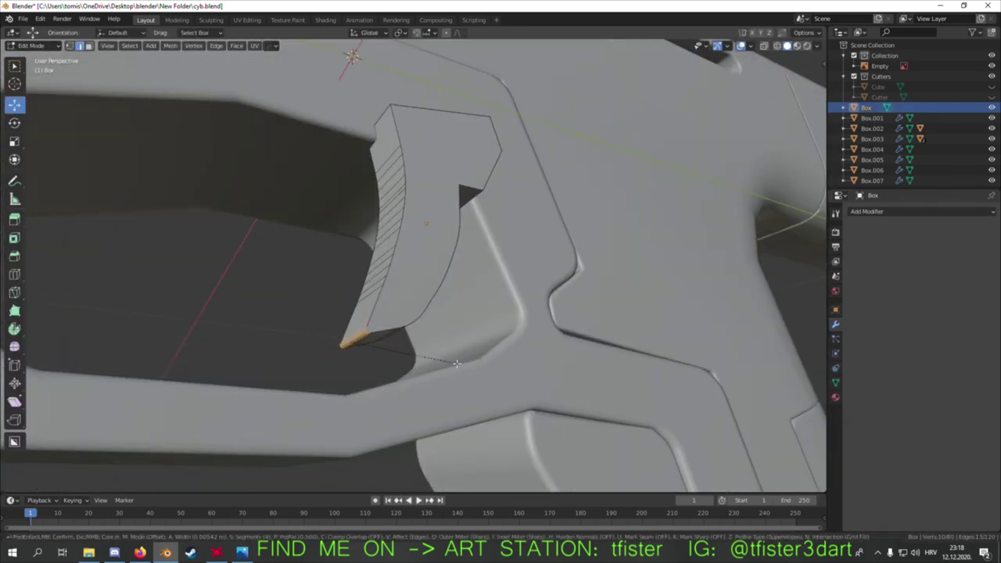
key("Tab")
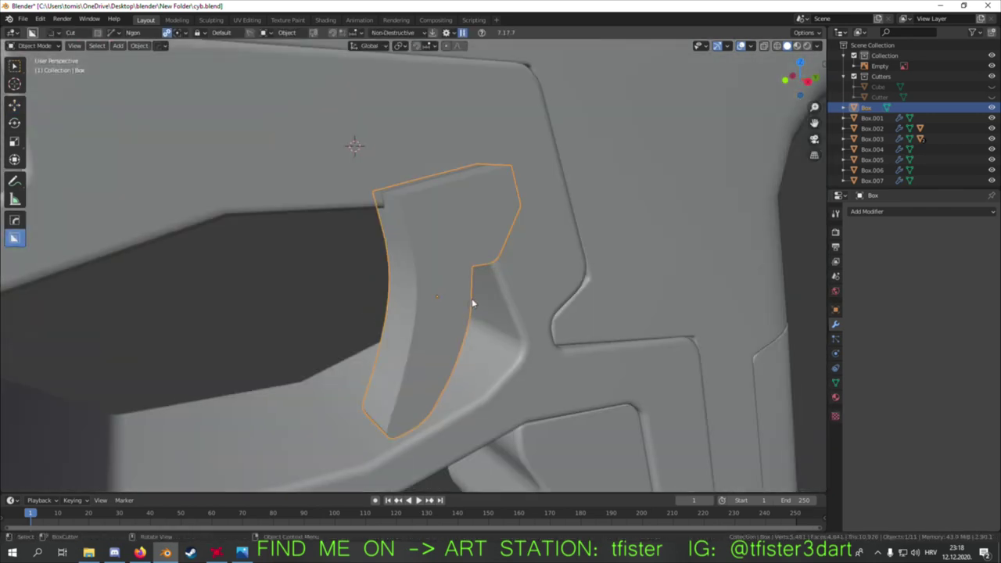
key("q")
left_click(445, 251)
- BoxCutter a step into the front of the trigger from the side blueprint view
middle_click_drag(446, 252, 455, 305)
key("KP_1")
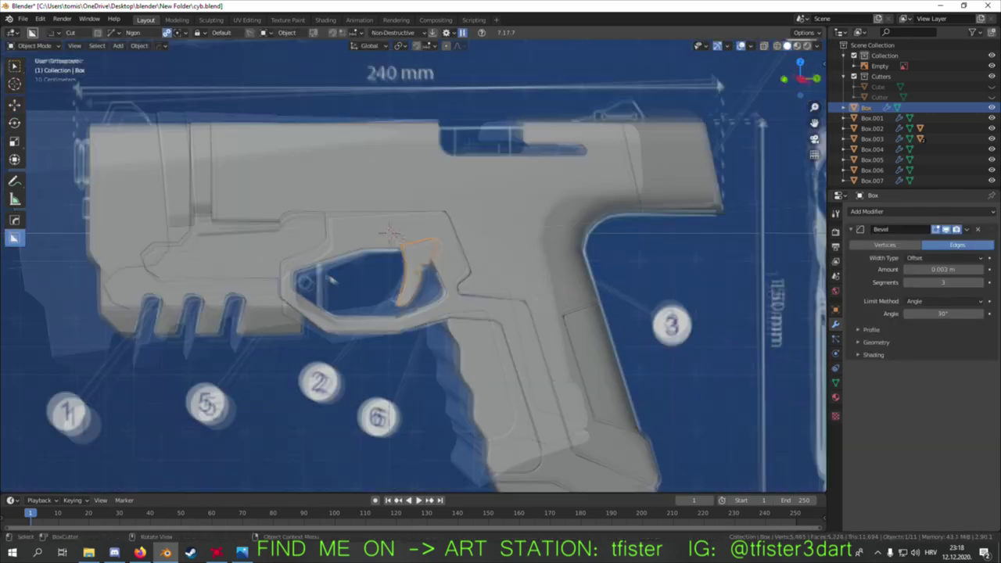
key("KP_Decimal")
left_click(52, 33)
left_click(402, 154)
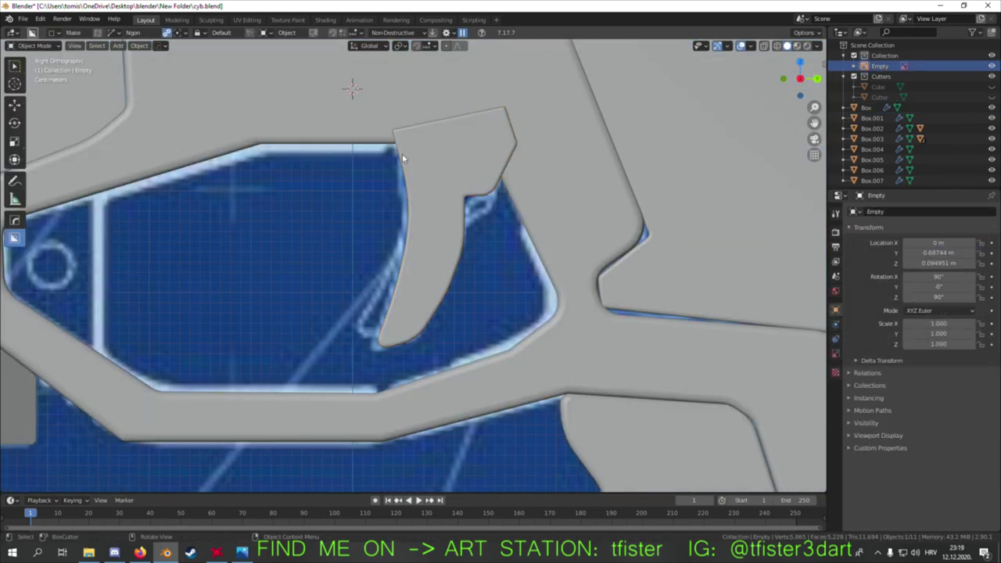
left_click_drag(394, 97, 405, 177)
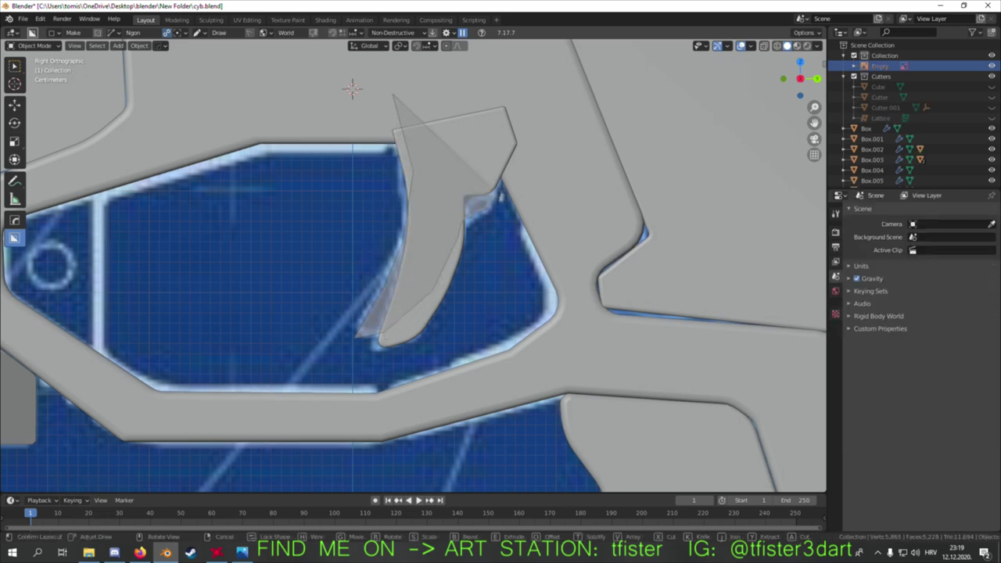
middle_click_drag(524, 106, 501, 141)
left_click(392, 247)
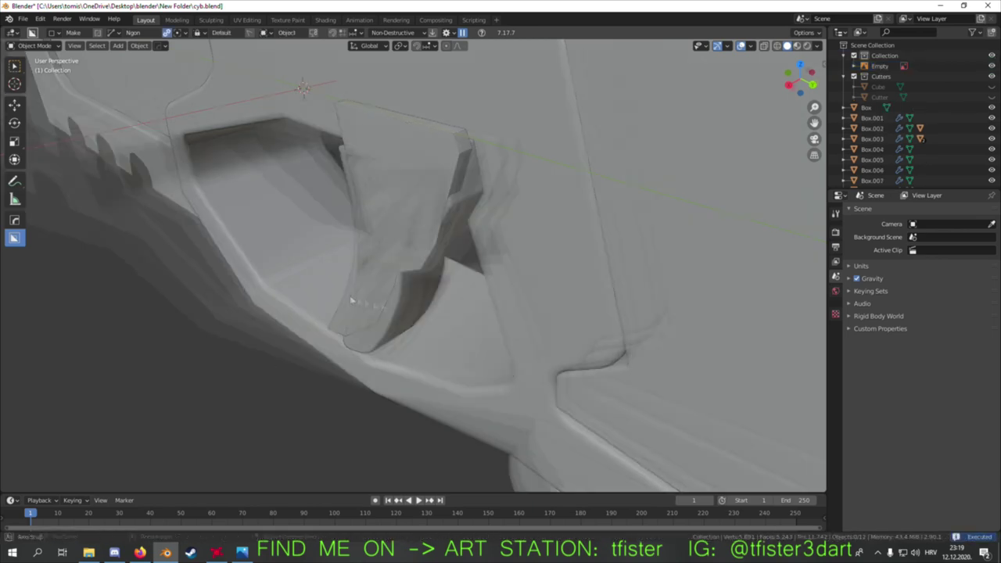
middle_click_drag(392, 247, 504, 220)
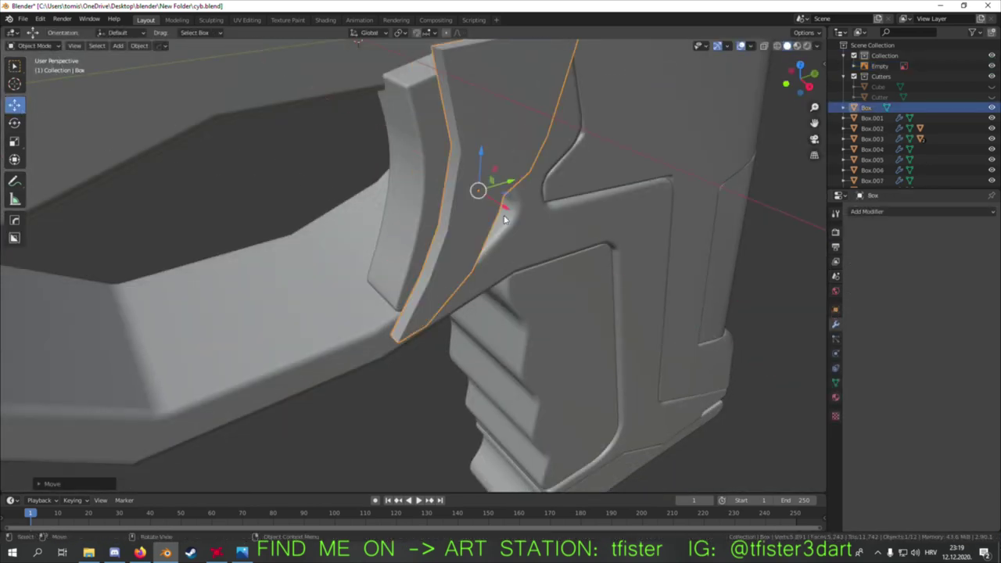
- Round the trigger's curved edges with Ctrl+B bevels, then duplicate the trigger
key("Tab")
middle_click_drag(505, 220, 445, 243)
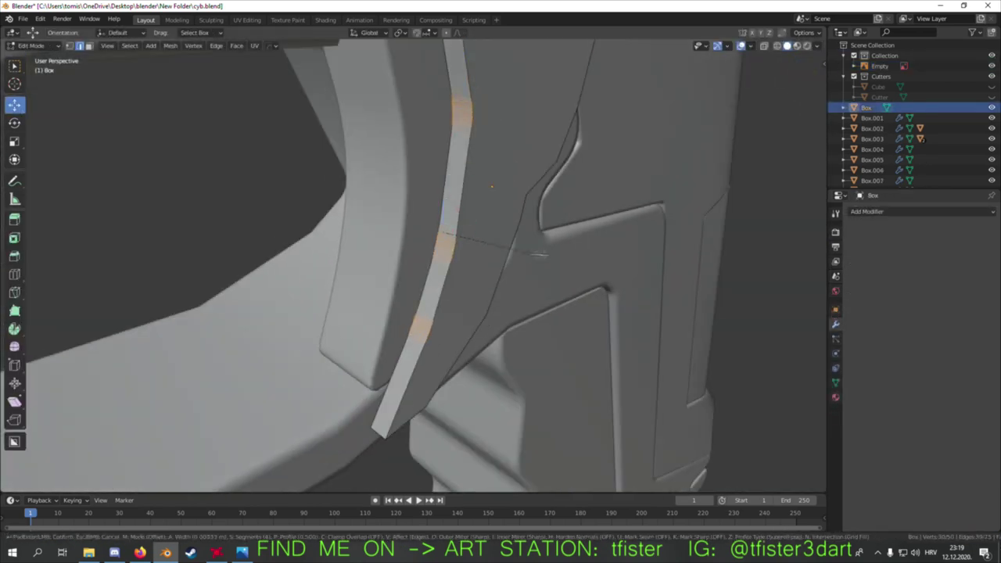
left_click(558, 259)
middle_click_drag(558, 259, 327, 180)
middle_click_drag(302, 317, 425, 286)
key("ctrl+b")
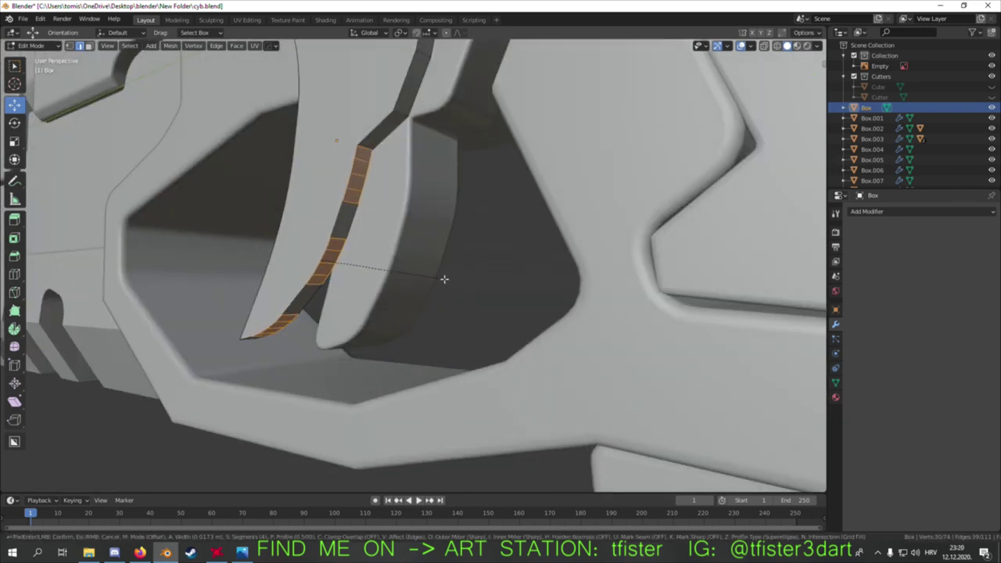
left_click(444, 279)
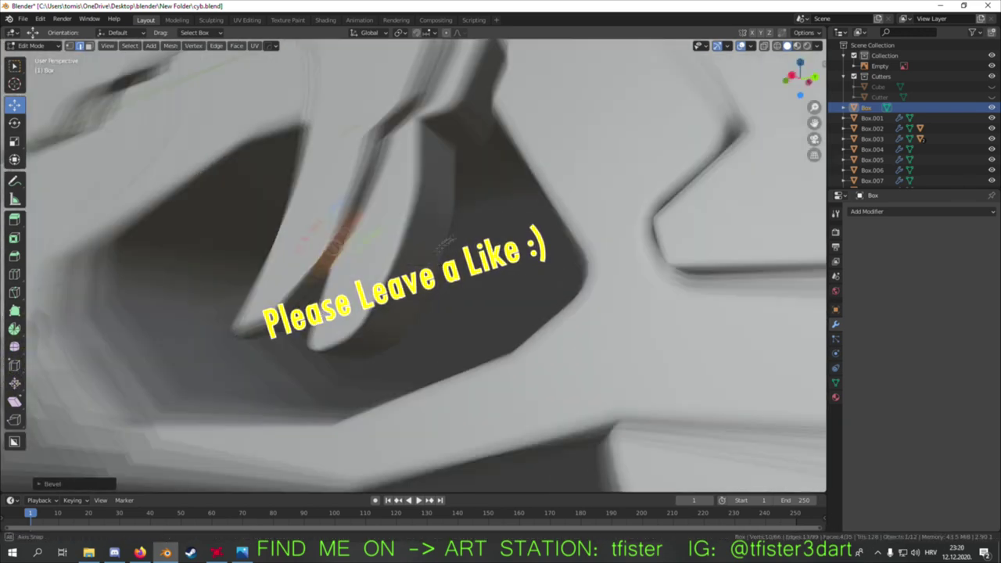
mouse_move(444, 243)
middle_mouse_down()
mouse_move(428, 305)
mouse_move(440, 270)
middle_mouse_up()
left_click(462, 265)
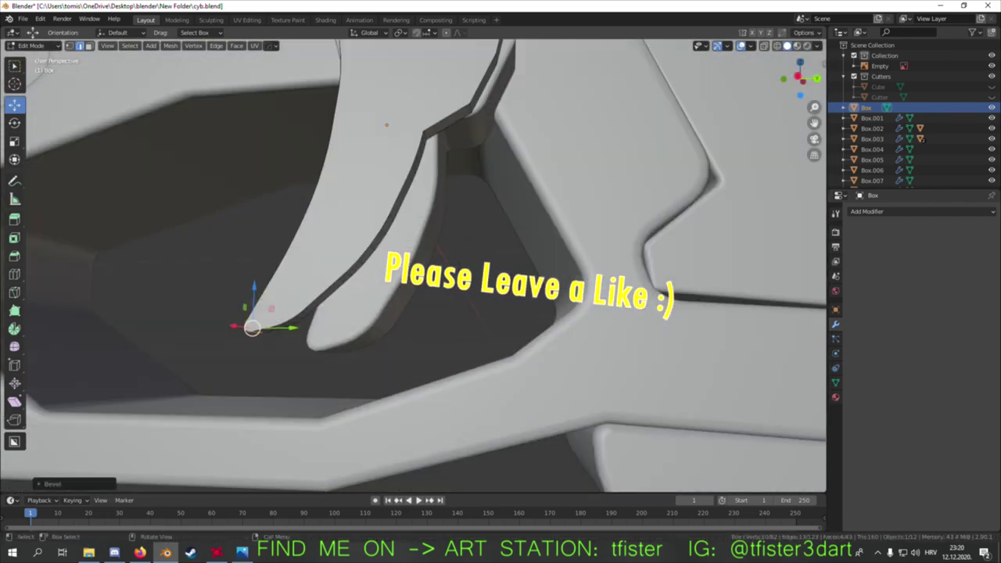
middle_click_drag(463, 264, 521, 270)
key("Tab")
key("shift+d")
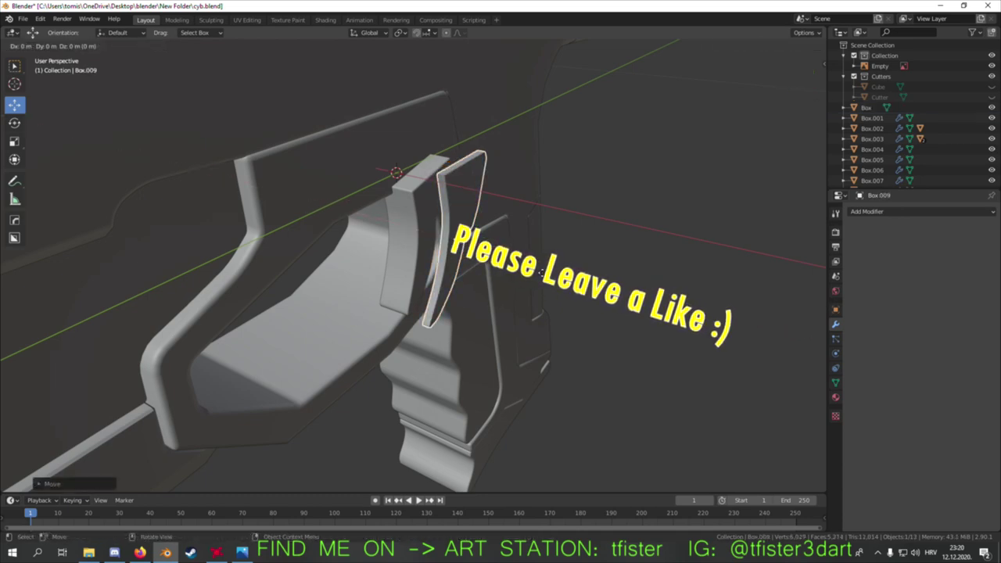
- Enlarge the trigger copy, Csharpen-cut it into the frame as a matching slot, then delete the cutter
left_click(500, 263)
middle_click_drag(499, 263, 537, 265)
key("s")
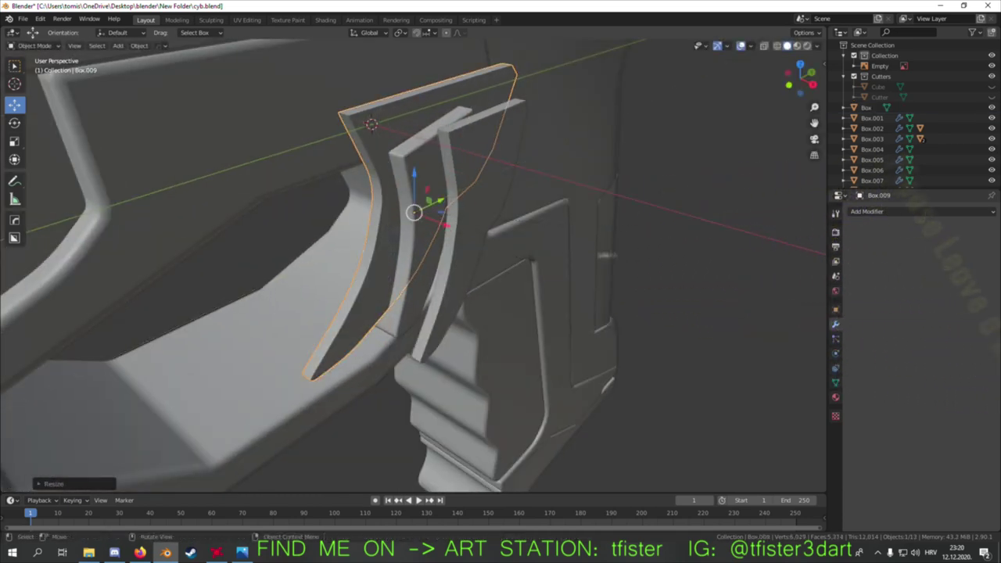
left_click(441, 300)
key("ctrl+KP_Subtract")
key("q")
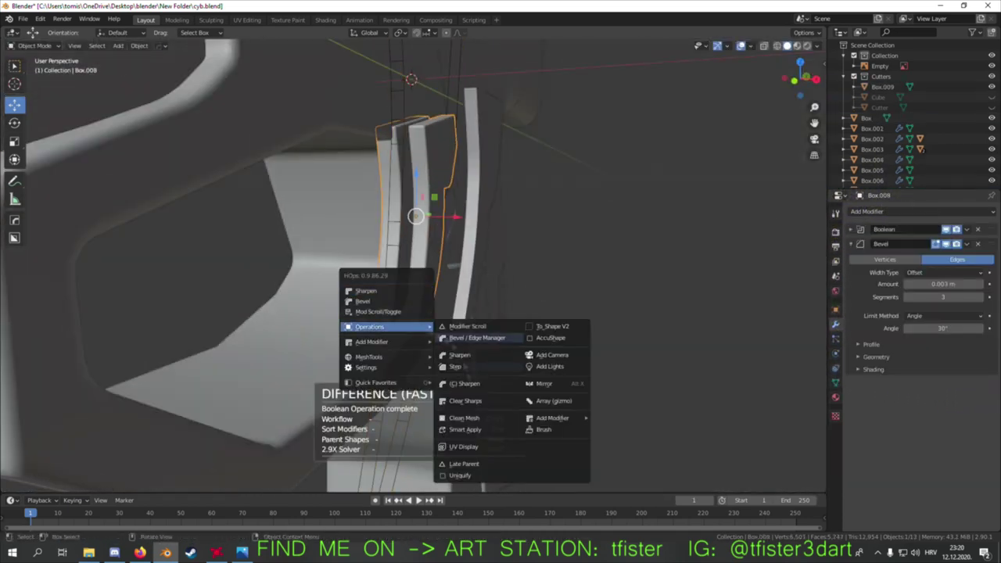
left_click(383, 393)
key("x")
left_click(337, 380)
- Give the trigger piece a stepped bevel of 0.003 m
left_click(481, 212)
key("q")
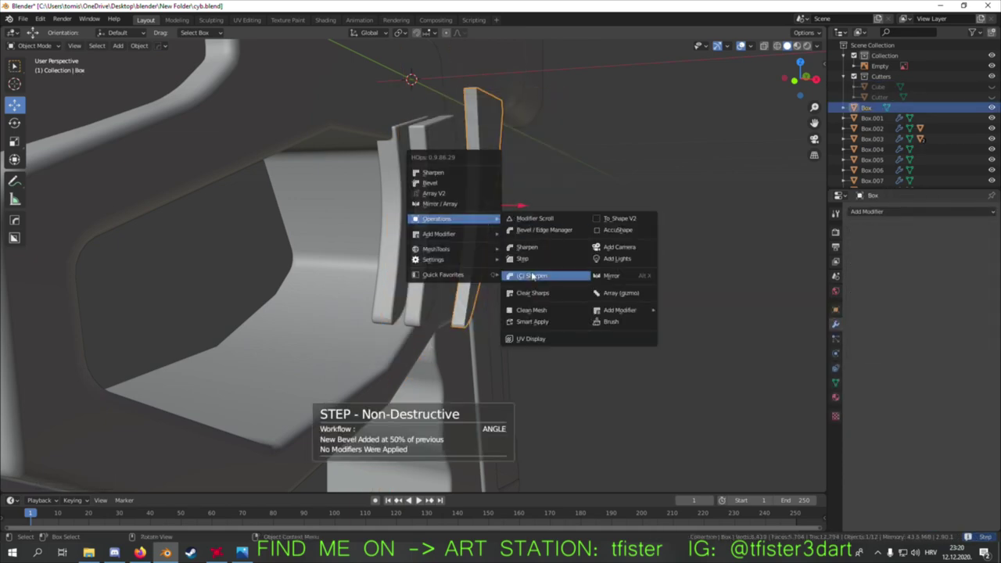
left_click(507, 212)
left_click(507, 212)
scroll(500, 219, "up", 3)
middle_click_drag(501, 219, 494, 232)
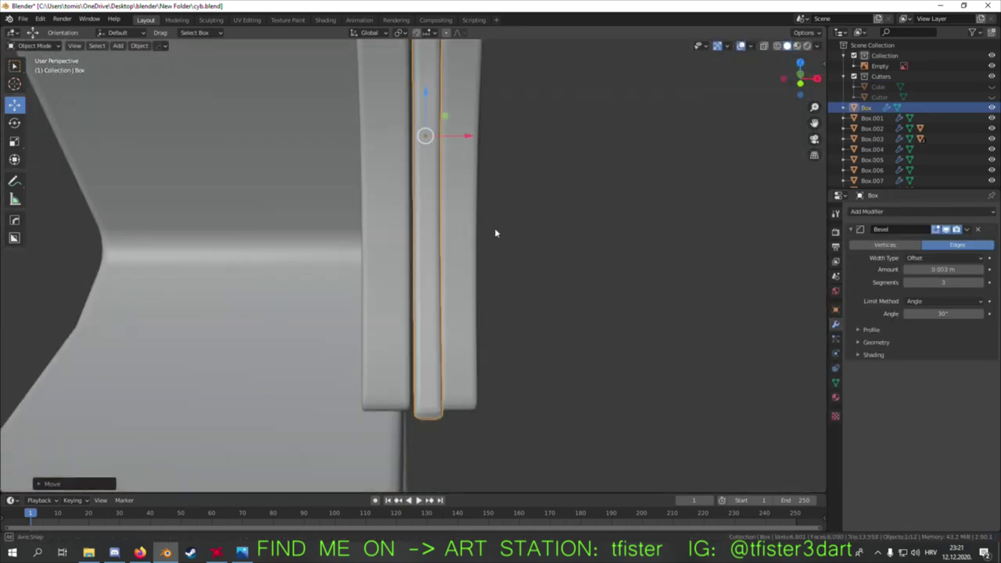
- Duplicate the trigger, offset the copy sideways along X in front view, and save the file
key("KP_1")
key("shift+z")
key("shift+d")
key("x")
left_click(422, 175)
key("shift+z")
mouse_move(677, 290)
middle_mouse_down()
mouse_move(652, 263)
mouse_move(491, 192)
mouse_move(535, 409)
middle_mouse_up()
key("ctrl+s")
scroll(492, 192, "down", 5)
scroll(534, 409, "up", 3)
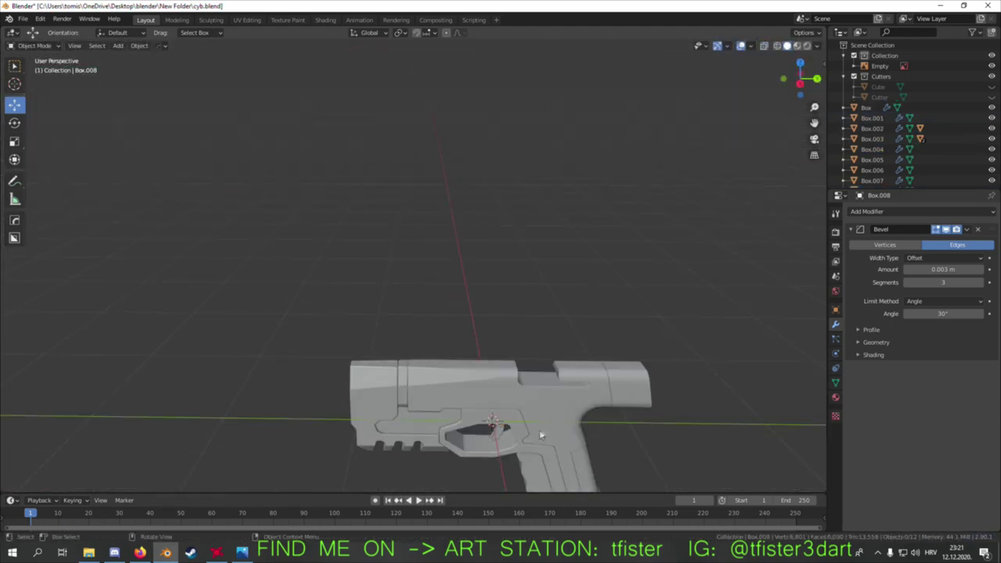
- Select the upper frame piece Box.002 in the right-side wireframe blueprint view
scroll(496, 208, "up", 3)
key("KP_3")
key("shift+z")
scroll(429, 295, "up", 4)
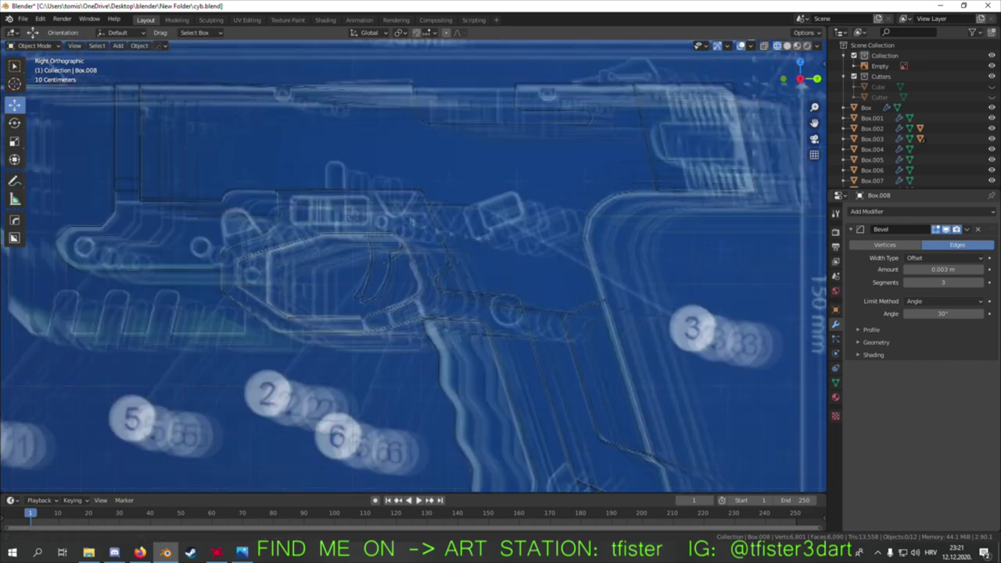
left_click(429, 295)
scroll(430, 294, "up", 2)
- Box-cut a Csharpened slot above the trigger area, then draw a box over the tilted rectangle
key("w")
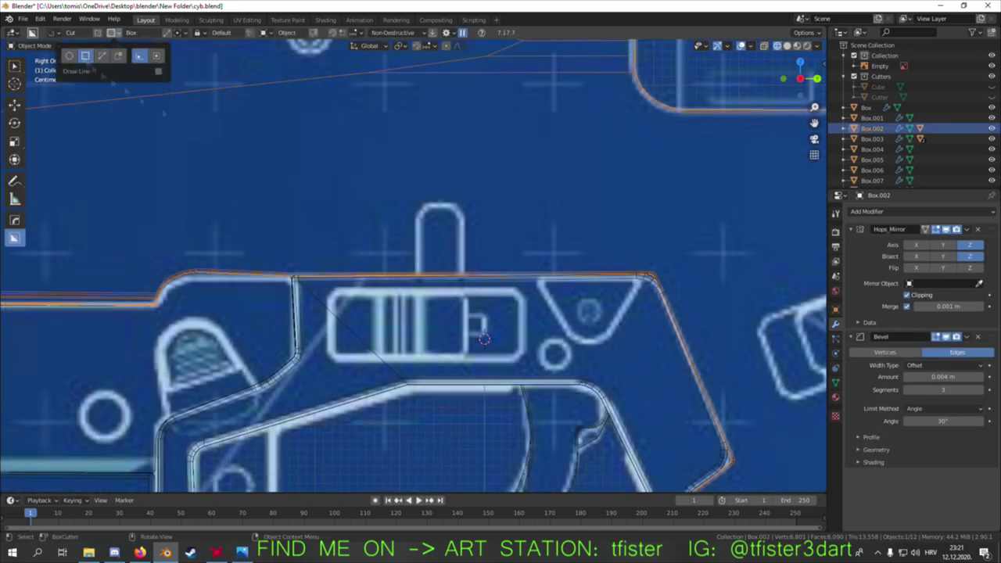
left_click_drag(415, 206, 464, 352)
mouse_move(464, 353)
middle_mouse_down()
mouse_move(361, 321)
mouse_move(419, 259)
mouse_move(461, 307)
mouse_move(409, 416)
middle_mouse_up()
key("q")
left_click(407, 419)
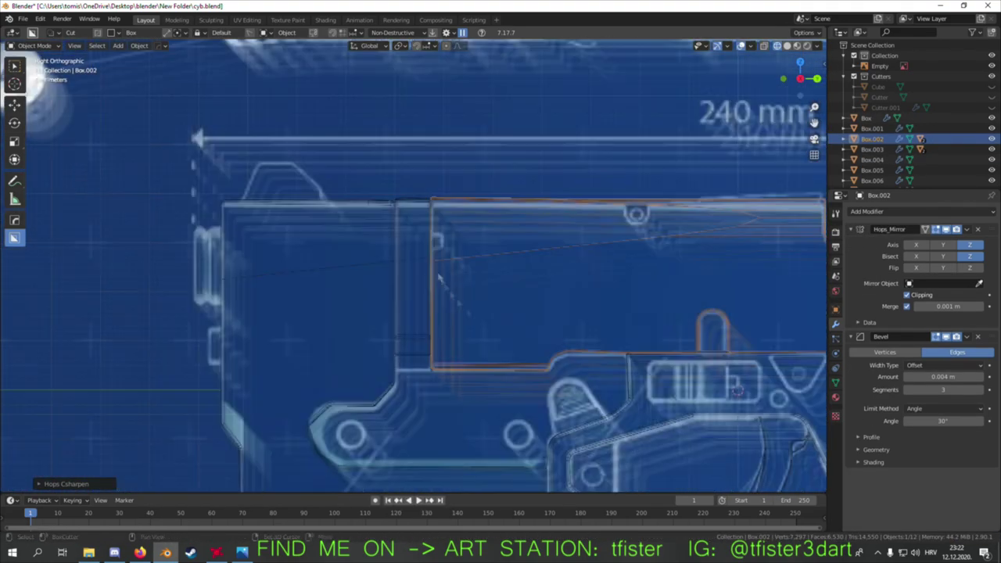
mouse_move(469, 238)
middle_mouse_down()
mouse_move(554, 342)
mouse_move(600, 261)
middle_mouse_up()
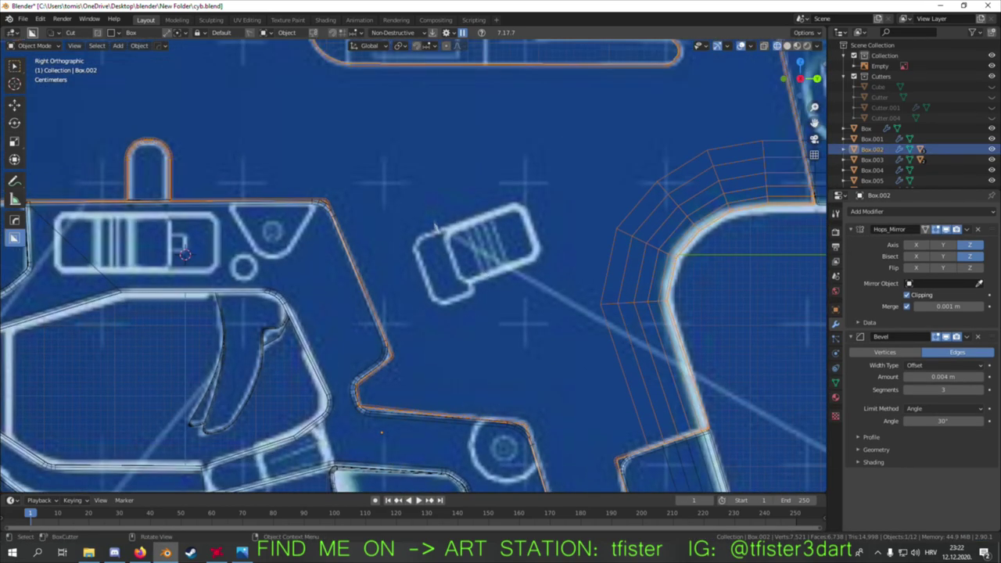
left_click_drag(541, 298, 548, 306)
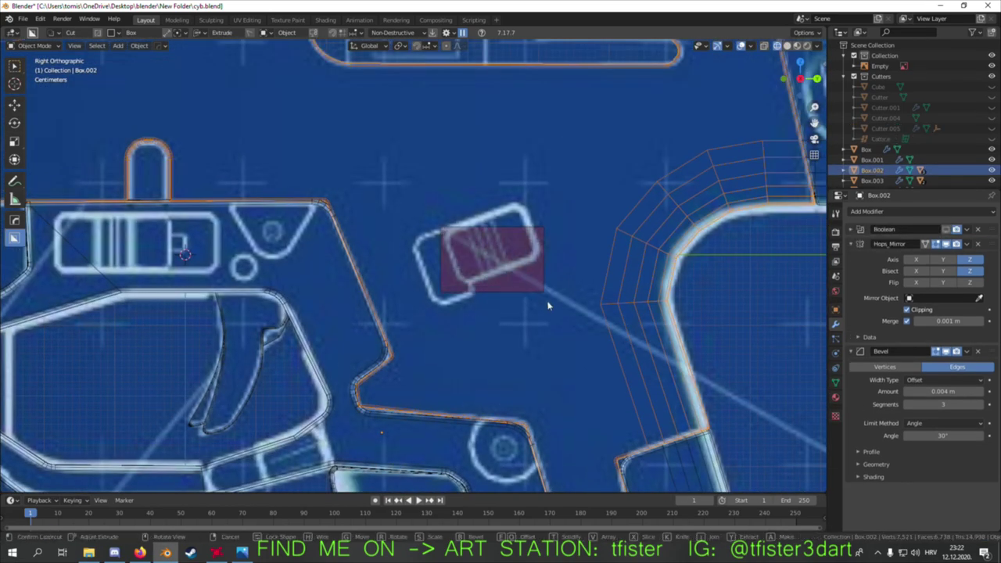
- Commit the tilted-rectangle cutter and resize it in Local orientation to fit the rectangle
left_click(501, 246)
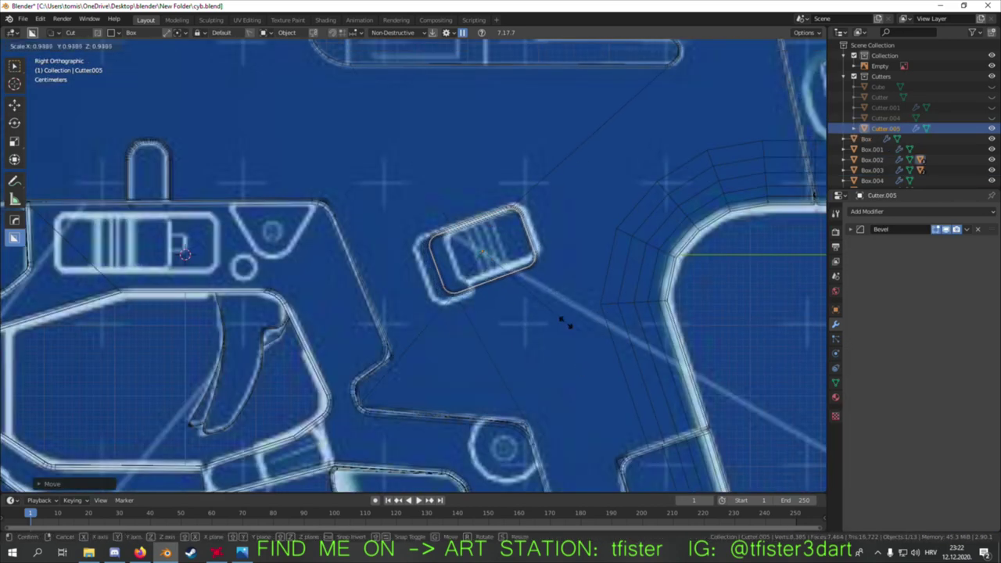
left_click(565, 325)
scroll(571, 321, "up", 2)
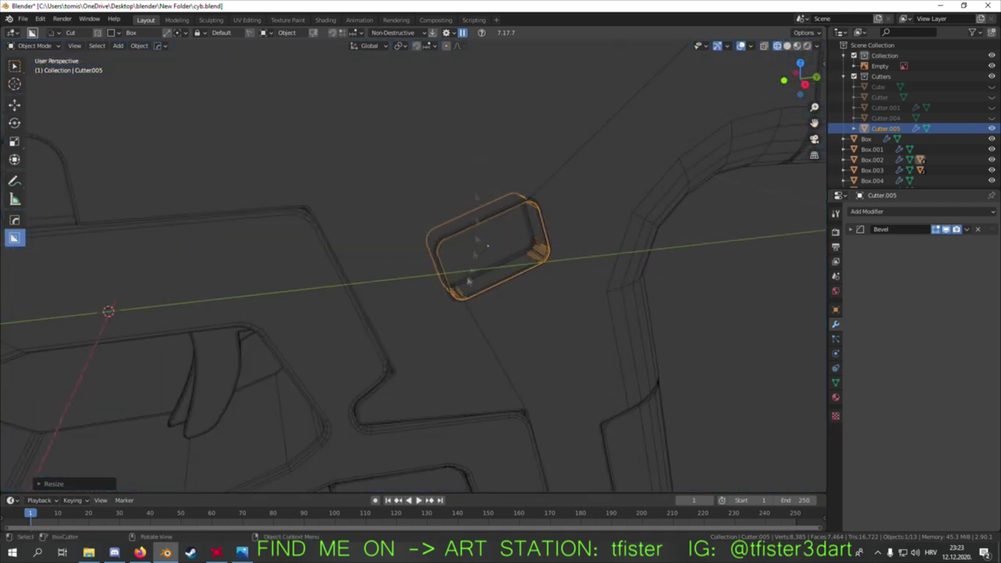
left_click(368, 46)
left_click(368, 79)
key("s")
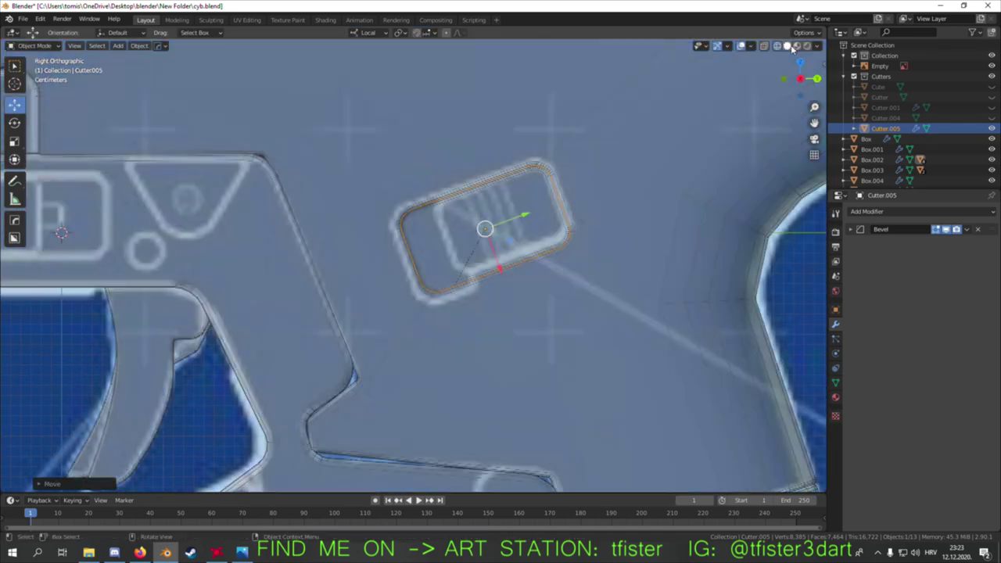
middle_click_drag(529, 216, 501, 290)
- Boolean Cutter.005 into Box.002 to recess the body's side, and save the file
left_click(503, 292)
key("q")
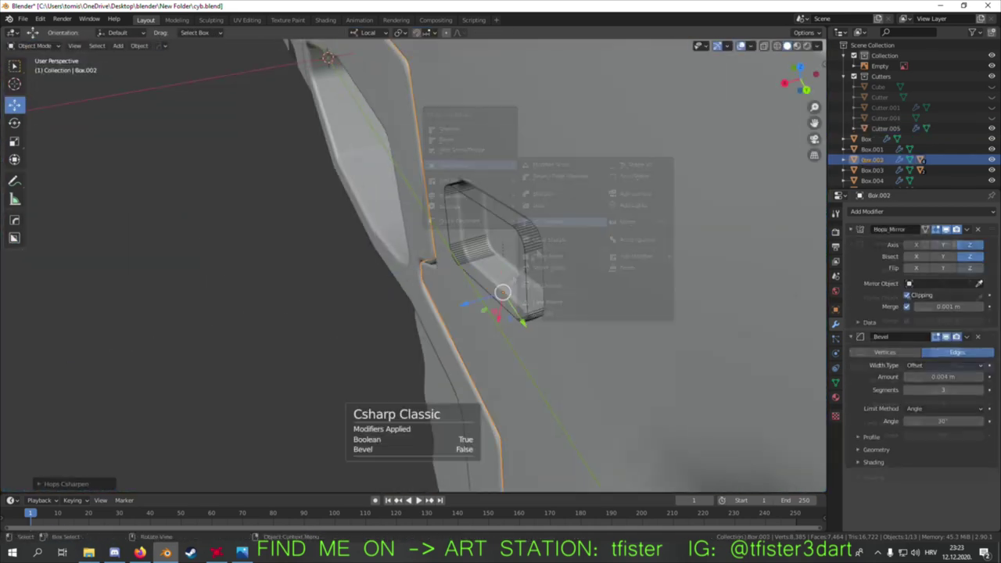
key("ctrl+z")
key("KP_3")
scroll(638, 274, "down", 4)
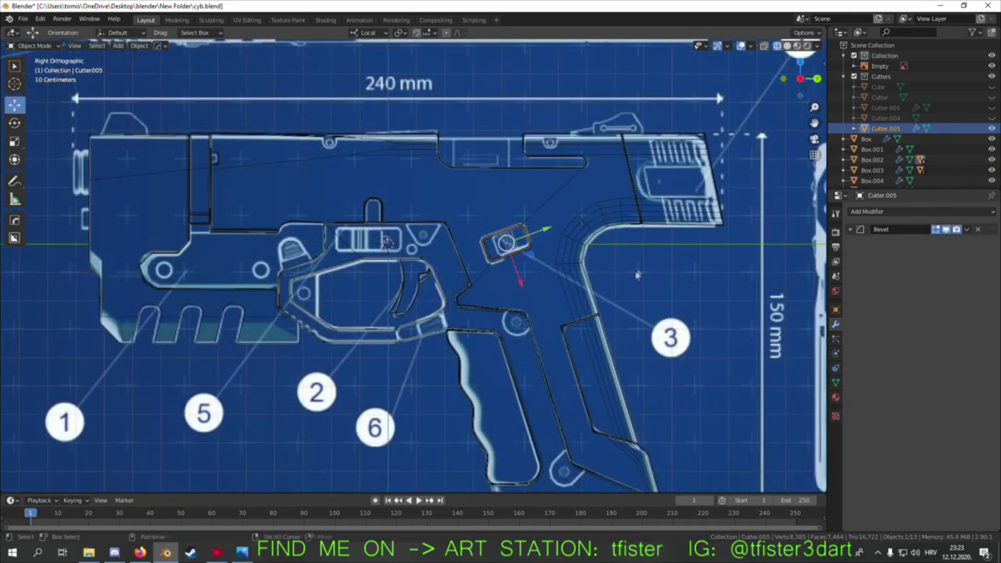
mouse_move(638, 274)
middle_mouse_down()
mouse_move(448, 280)
mouse_move(470, 258)
middle_mouse_up()
key("Delete")
key("ctrl+s")
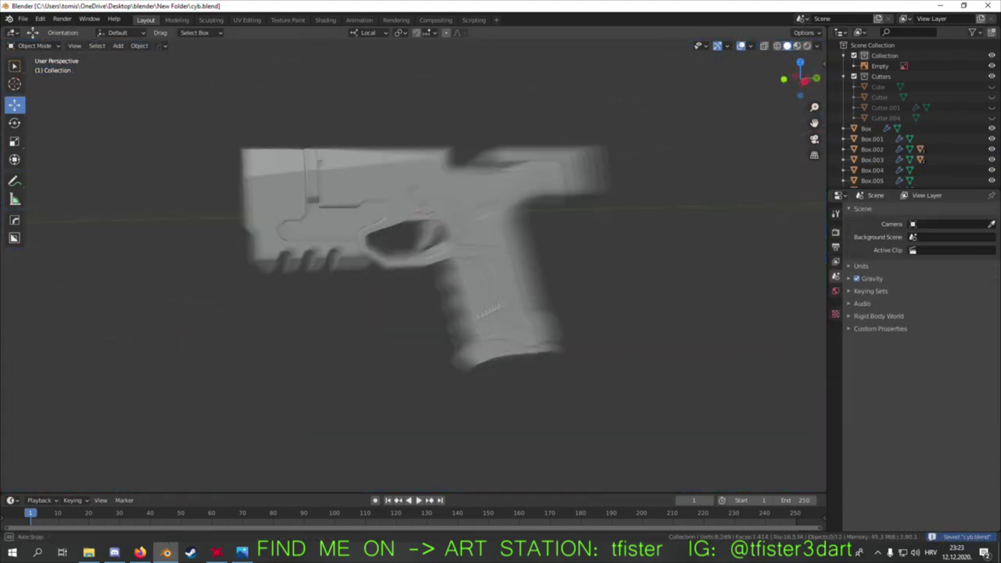
scroll(423, 258, "up", 4)
- Resize the inset piece, set its origin to geometry, and return orientation to Global
left_click(438, 313)
key("Tab")
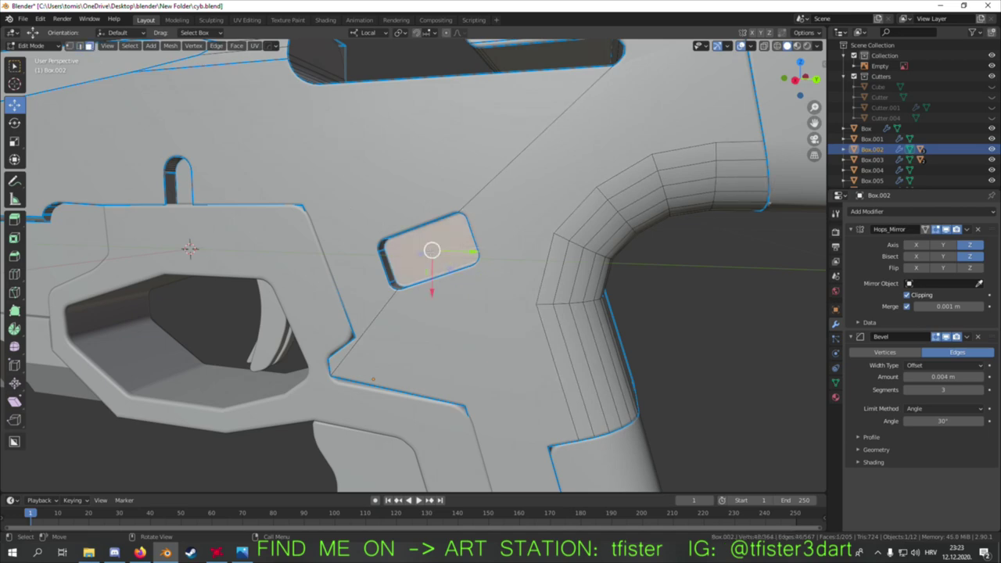
scroll(338, 235, "up", 3)
key("Tab")
key("s")
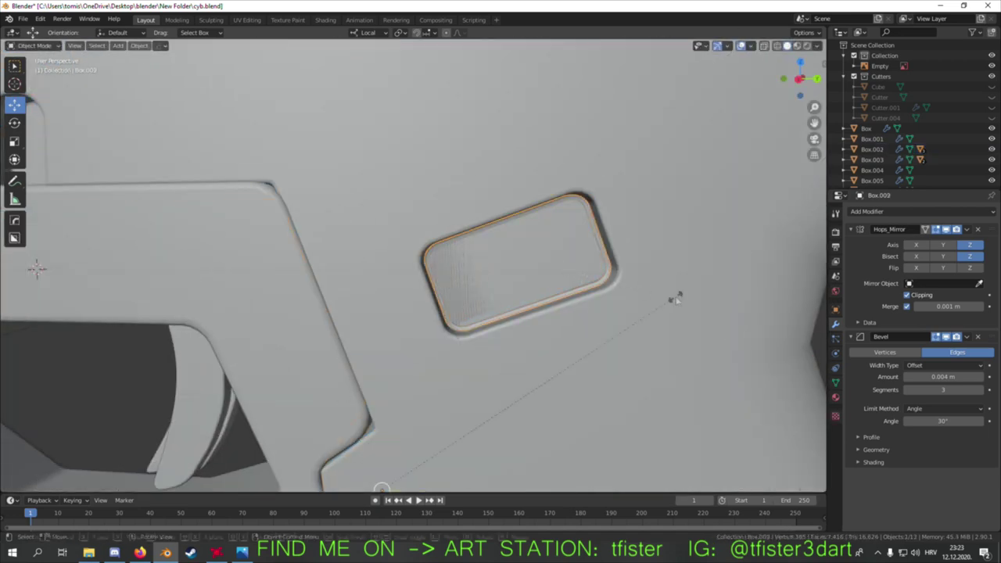
left_click(139, 46)
left_click(298, 85)
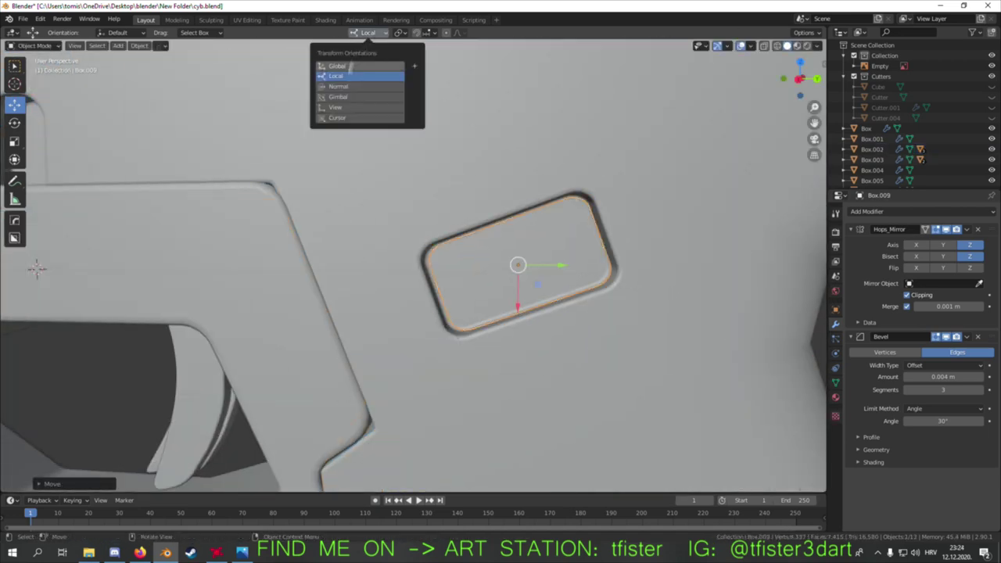
left_click(348, 69)
- Box-cut the inset plate in the right view, sharpen the result, and extrude its face outward
key("KP_3")
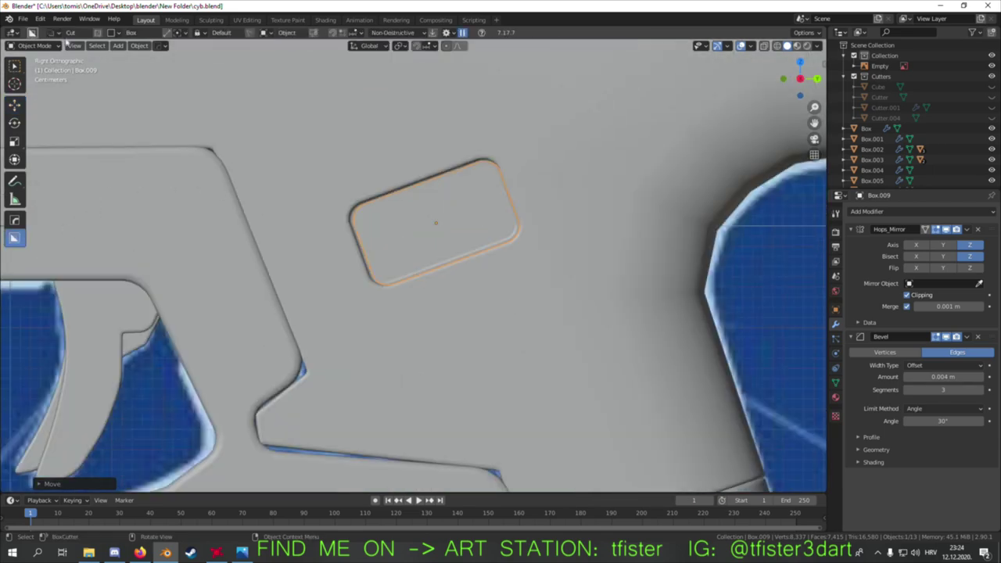
left_click(420, 313)
key("q")
left_click(407, 224)
middle_click_drag(380, 291, 373, 223)
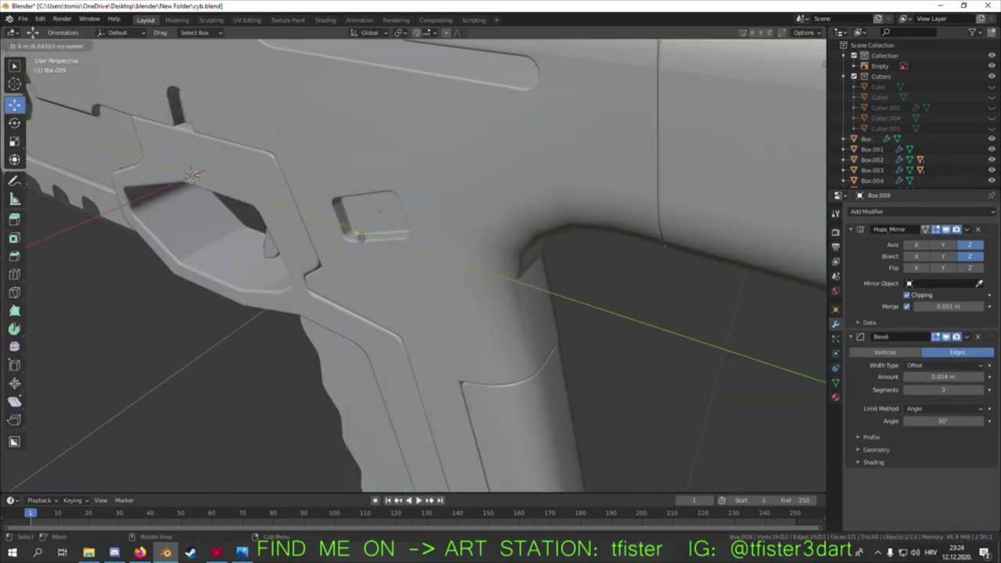
key("Tab")
key("Tab")
middle_click_drag(329, 261, 311, 258)
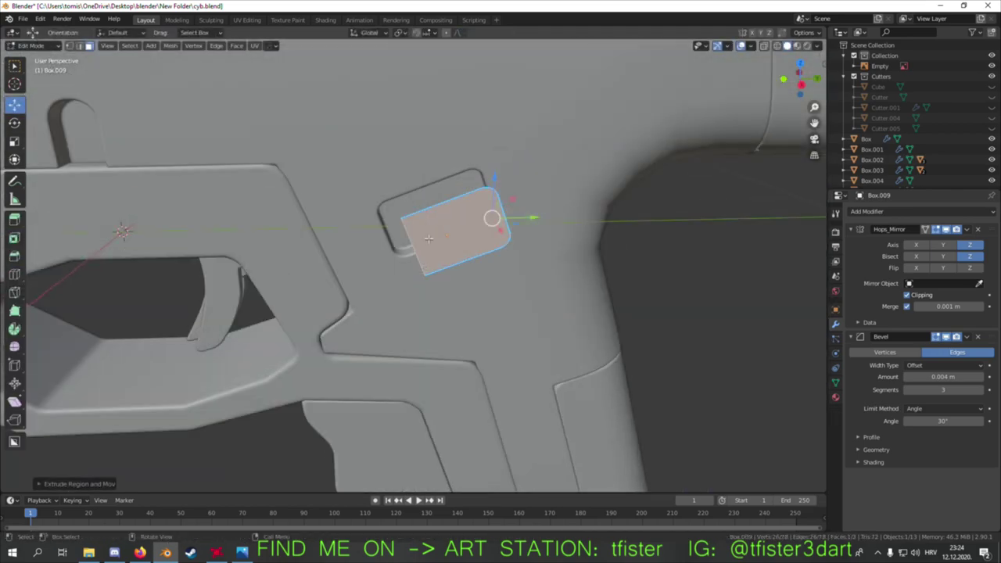
key("e")
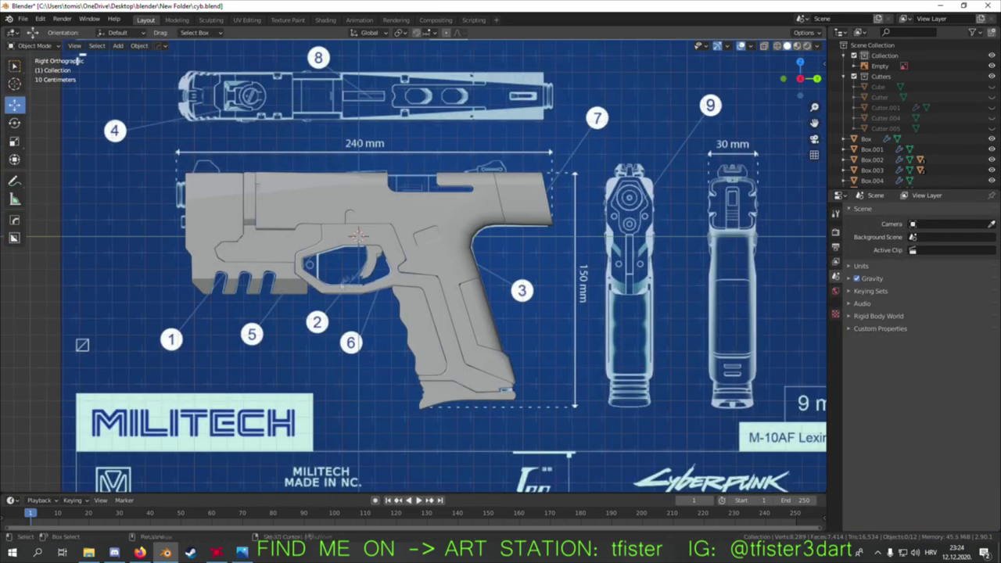
- Add a cube, flatten it along Z, tilt it to the recess angle, and apply rotation and scale
key("shift+a")
left_click(450, 262)
scroll(460, 381, "up", 8)
key("s")
key("z")
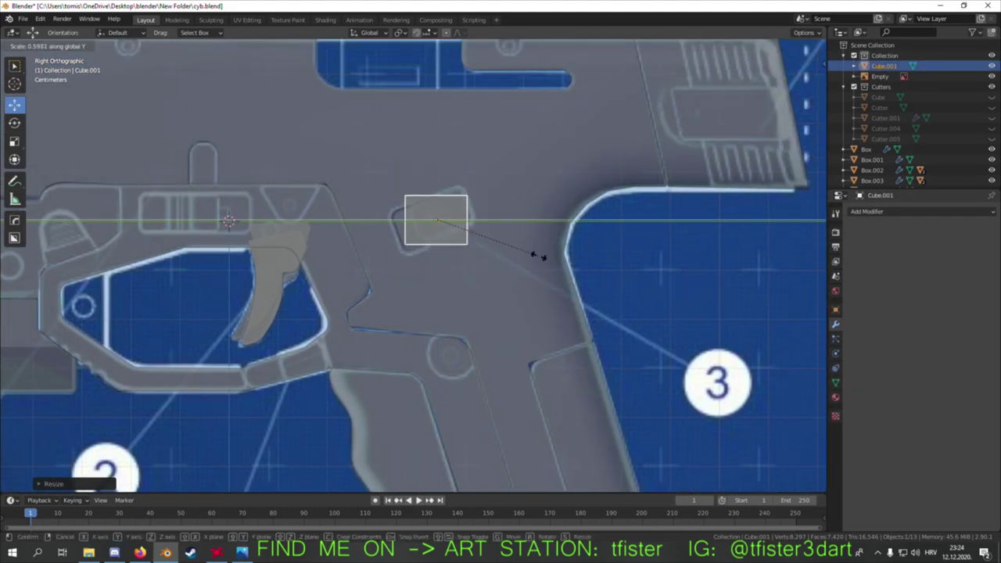
left_click(461, 302)
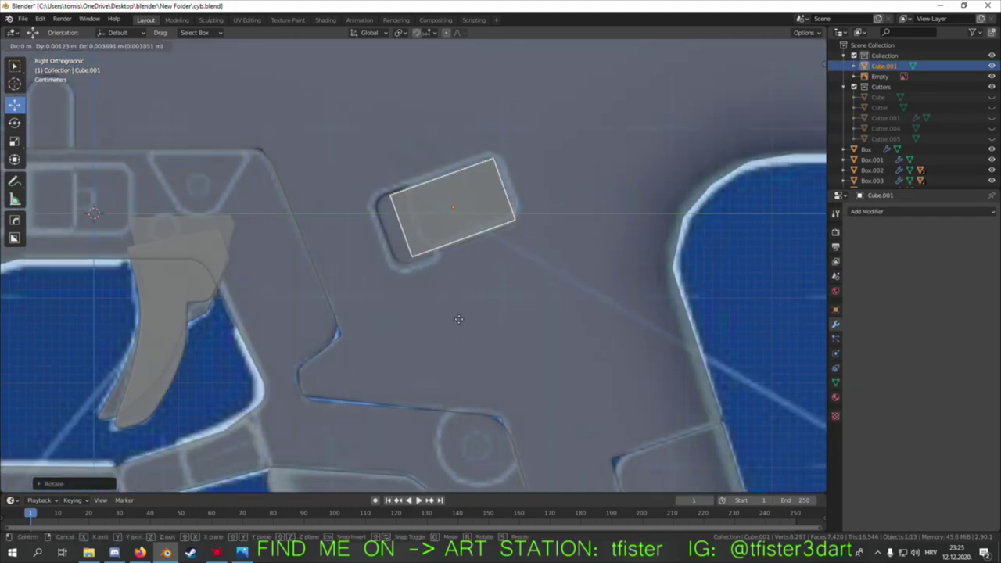
middle_click_drag(459, 306, 454, 345)
key("ctrl+a")
left_click(460, 343)
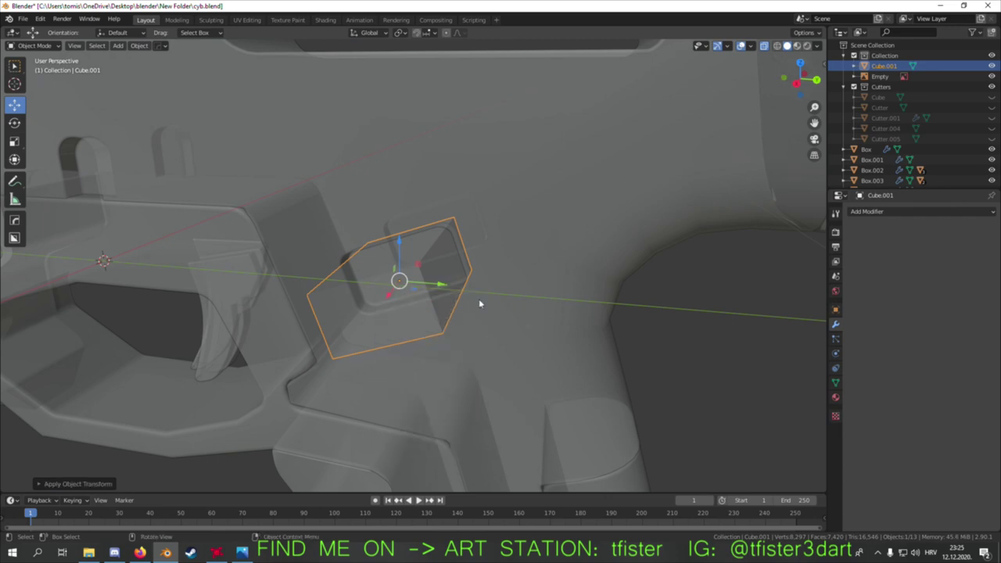
- Csharpen the plate and reduce its bevel to 0.005 m
key("Tab")
middle_click_drag(479, 299, 438, 258)
key("KP_3")
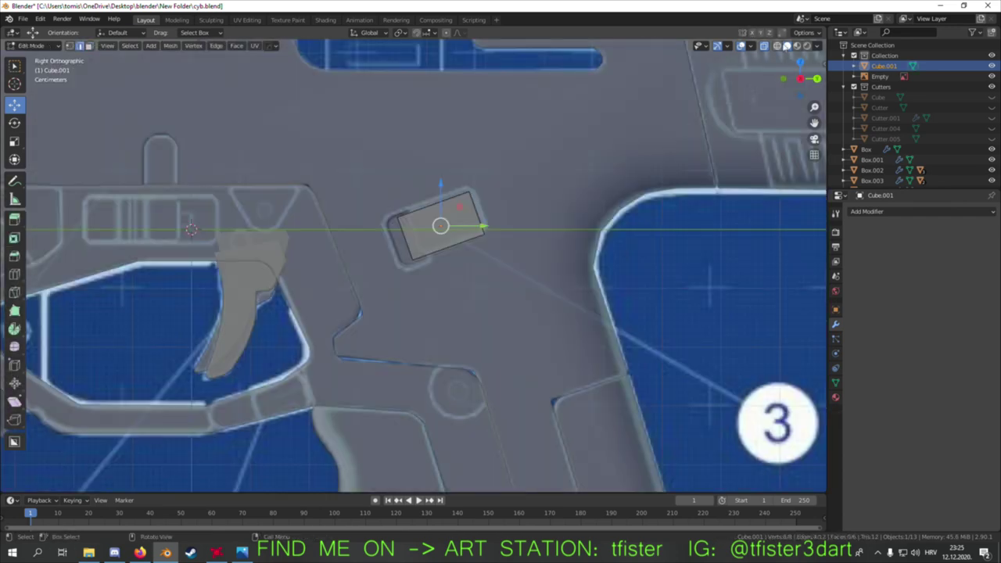
key("KP_Decimal")
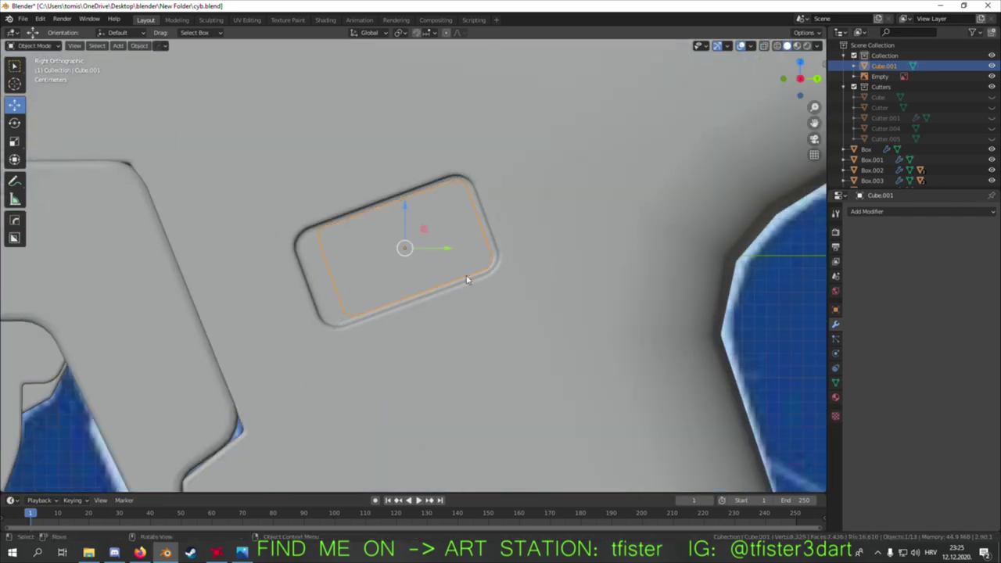
middle_click_drag(467, 279, 336, 235)
key("q")
left_click(375, 326)
key("q")
left_click(283, 286)
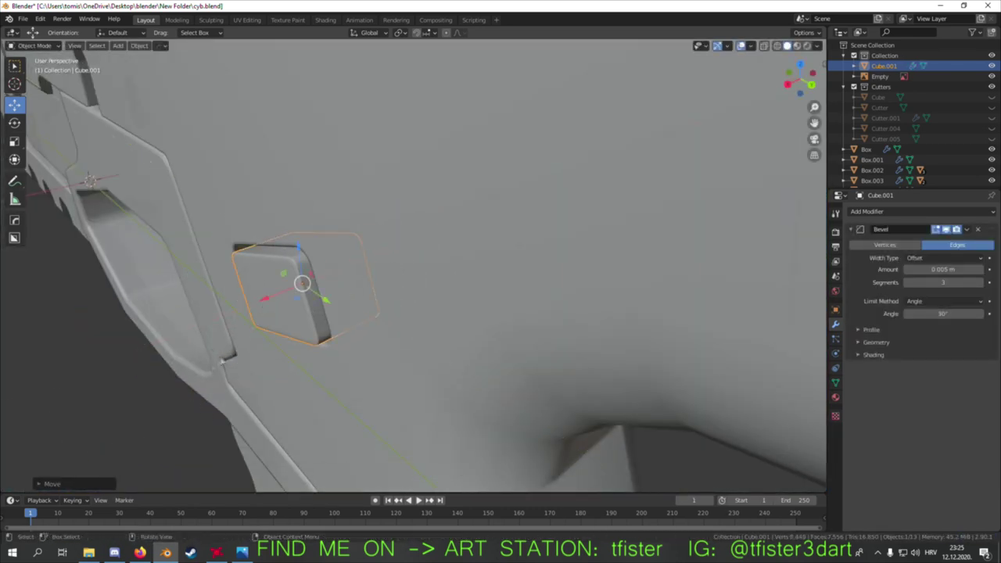
scroll(480, 310, "down", 6)
mouse_move(454, 313)
middle_mouse_down()
mouse_move(480, 309)
mouse_move(391, 274)
middle_mouse_up()
- Mirror the plate along Z across the body Box.002
left_click(929, 216)
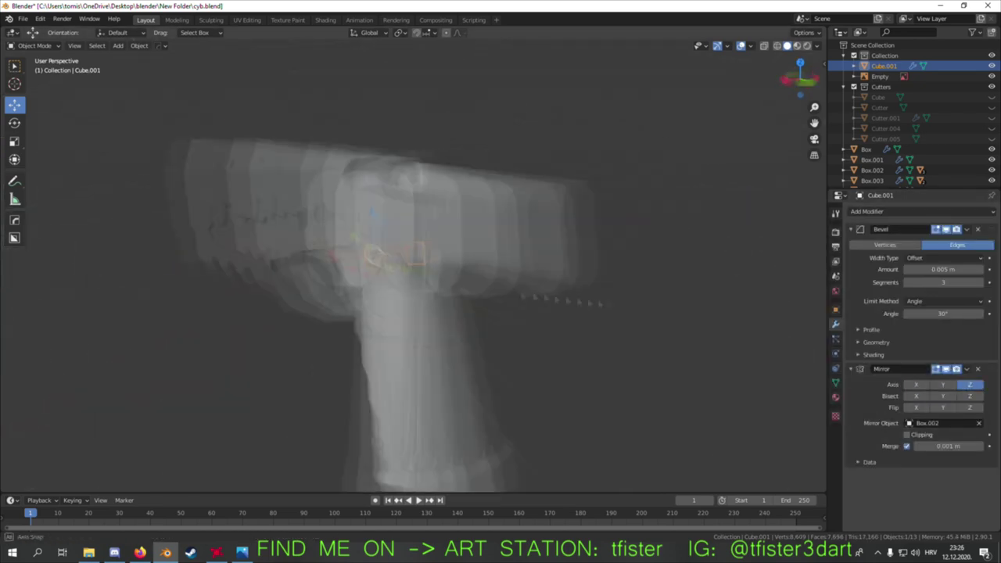
middle_click_drag(470, 329, 497, 342)
left_click(872, 170)
key("KP_3")
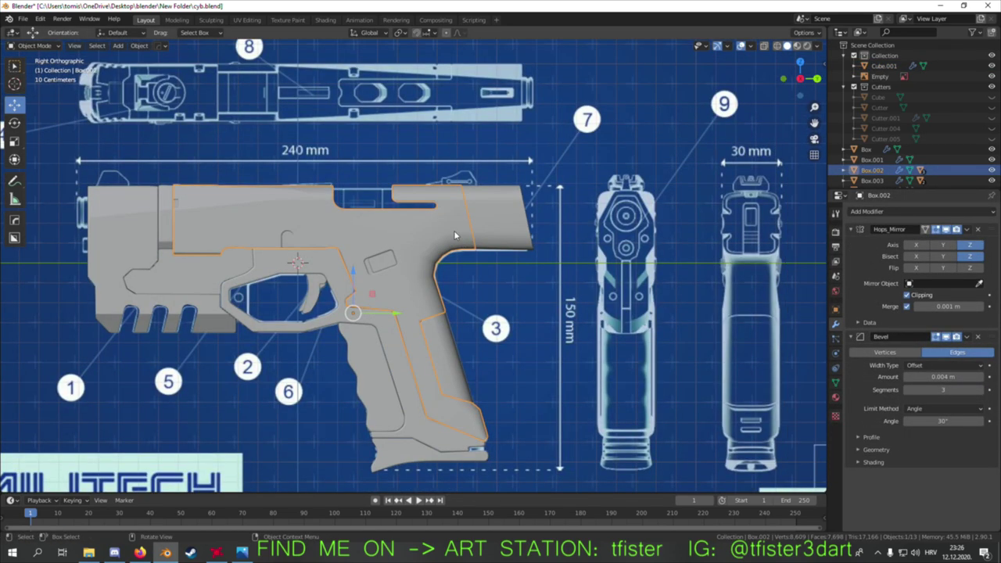
- Add Cube.002, then scale and move it into a long block over the slide
scroll(438, 228, "down", 2)
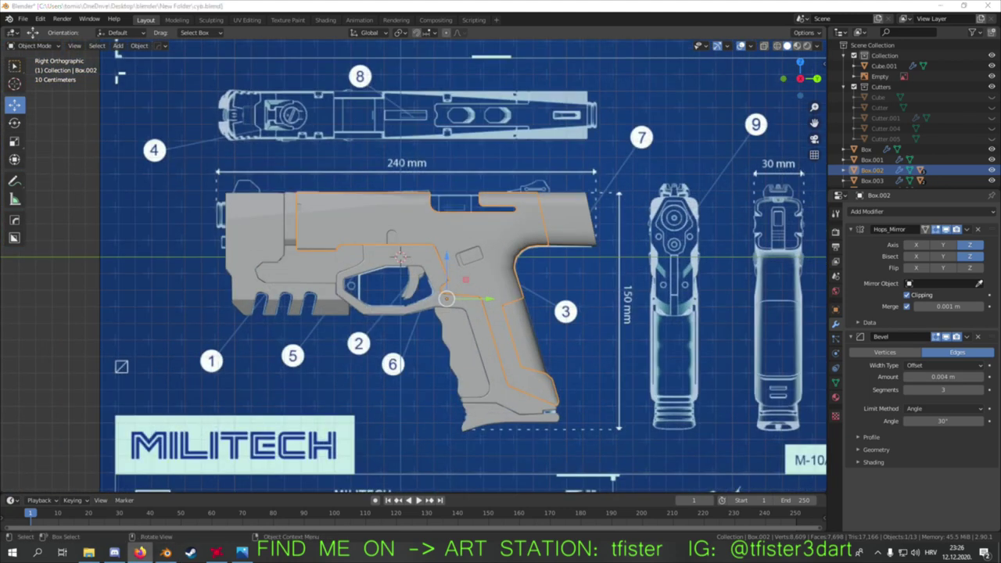
middle_click_drag(415, 266, 469, 281)
key("shift+a")
key("KP_1")
key("s")
key("g")
key("x")
left_click(517, 243)
scroll(469, 266, "up", 4)
key("g")
middle_click_drag(470, 117, 407, 157)
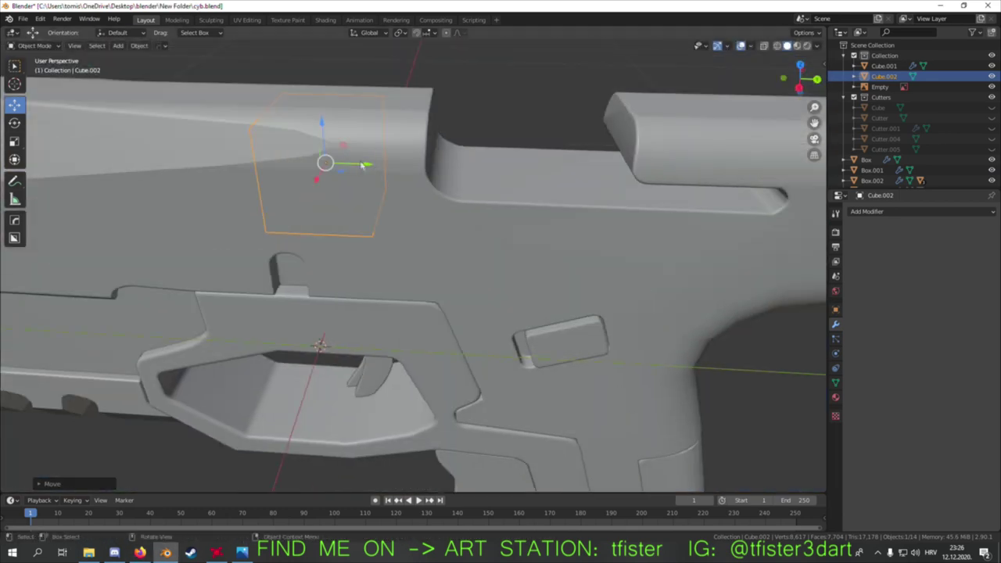
key("s")
left_click(422, 142)
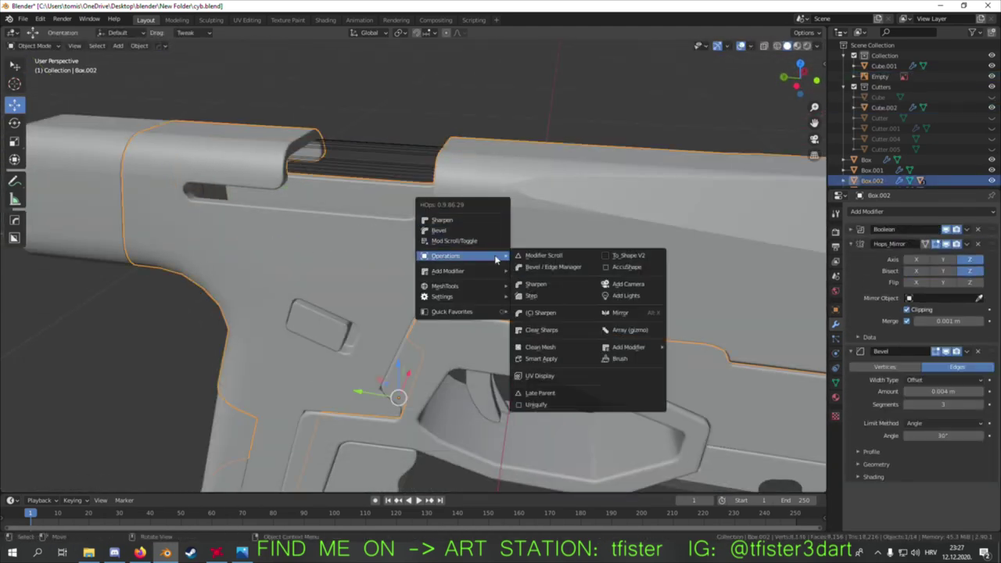
- Cut the block into Box.002 as a slot, bevel the slide piece 0.011 m, and save
left_click(525, 285)
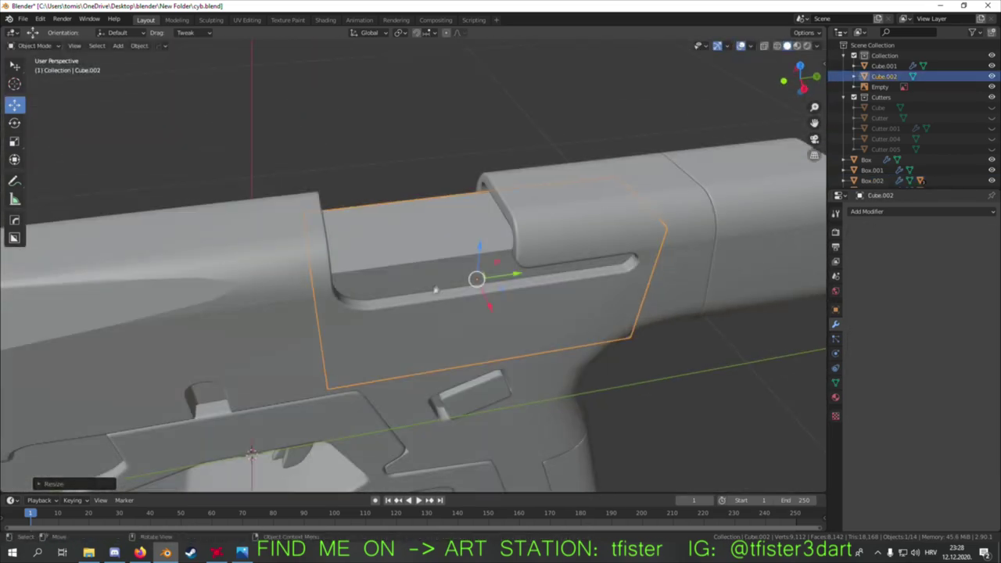
key("q")
key("Escape")
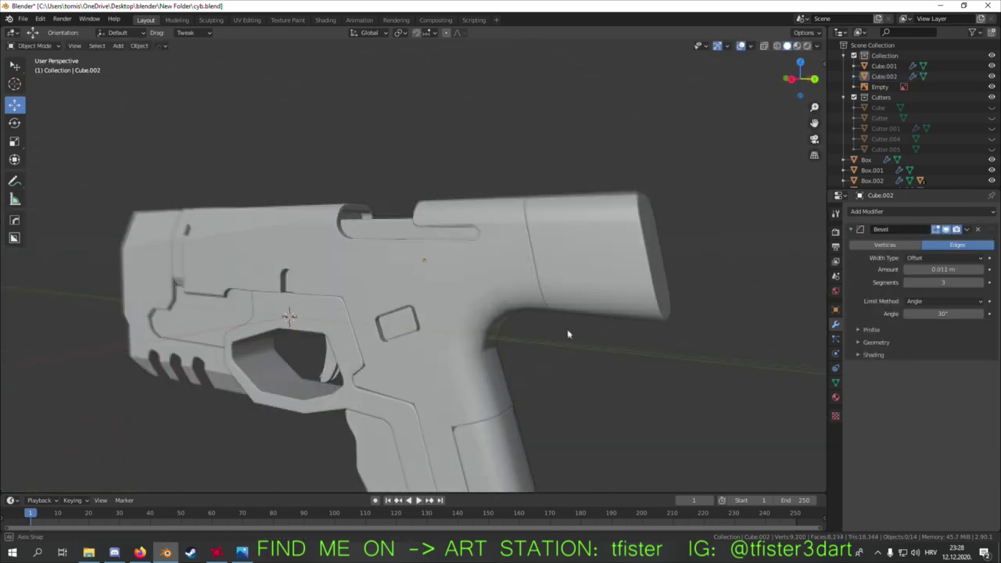
key("Tab")
middle_click_drag(469, 282, 480, 286)
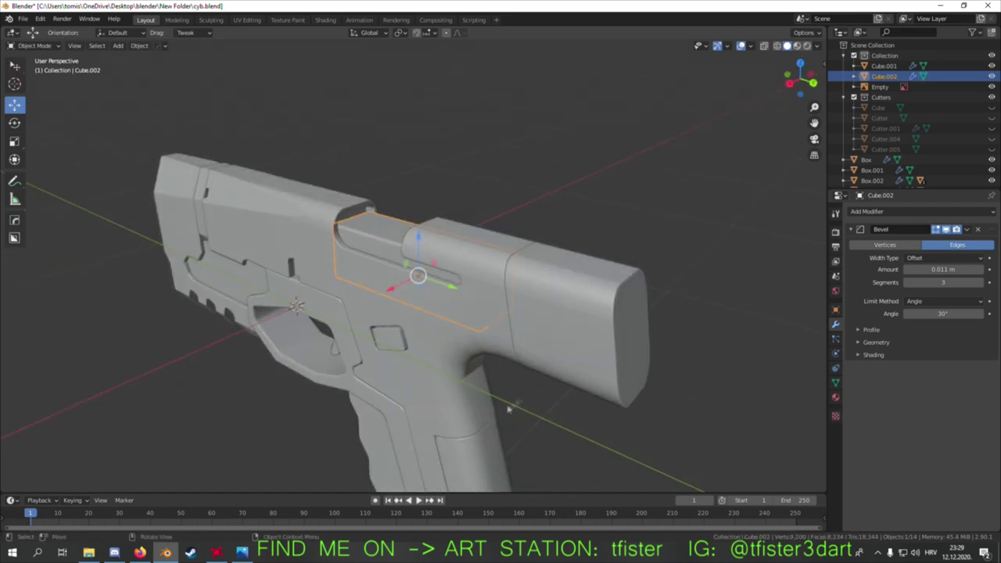
key("KP_3")
key("ctrl+s")
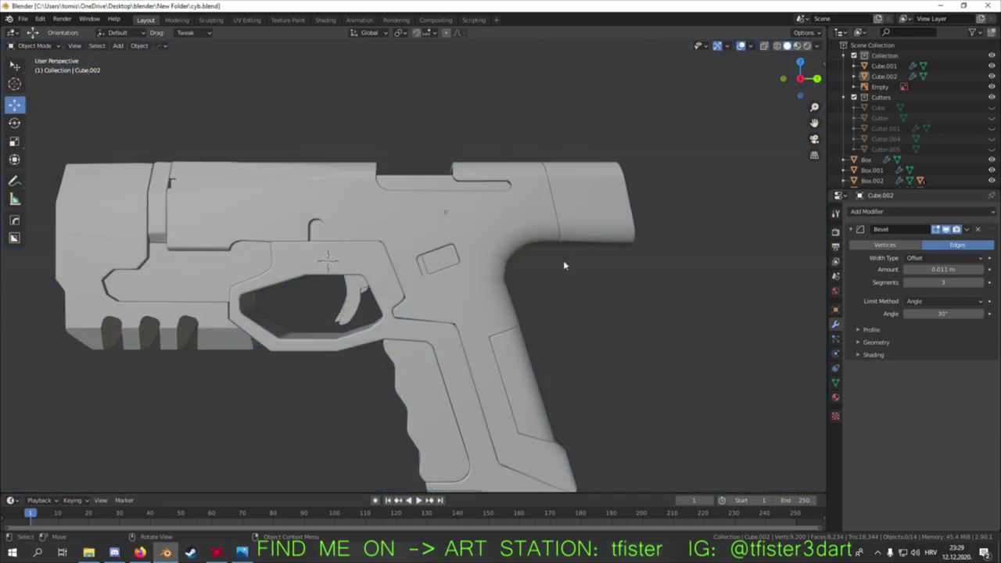
middle_click_drag(563, 263, 506, 292)
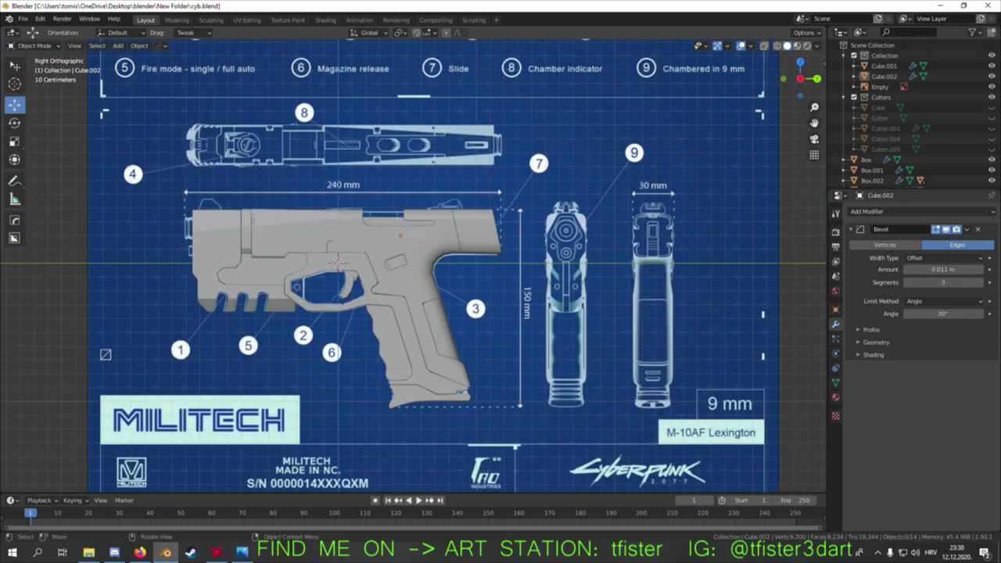
- Add a cube and squash it thin along Y as a slot cutter, with X-ray on
middle_click_drag(205, 234, 272, 264)
key("shift+a")
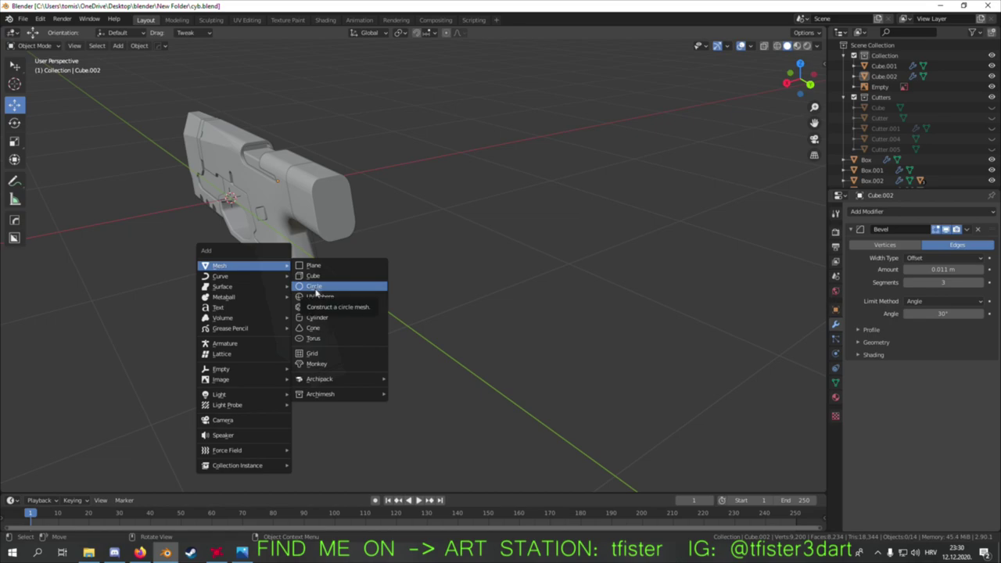
left_click(312, 276)
key("KP_Decimal")
key("KP_3")
key("s")
key("y")
left_click(420, 274)
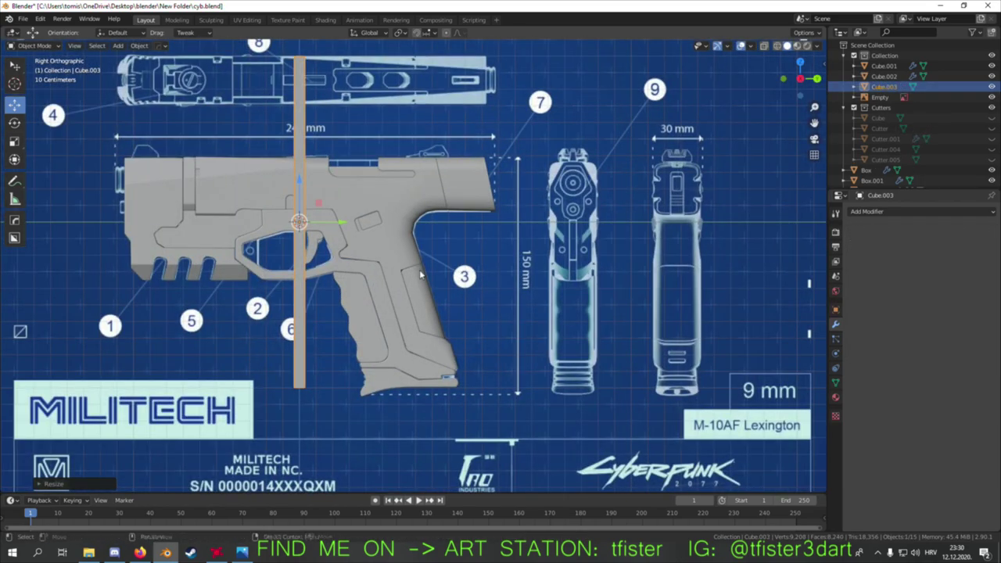
key("alt+z")
scroll(471, 255, "up", 1)
scroll(449, 226, "up", 3)
- Tilt the thin cutter to the slot angle and boolean-subtract it from the slide rear
key("g")
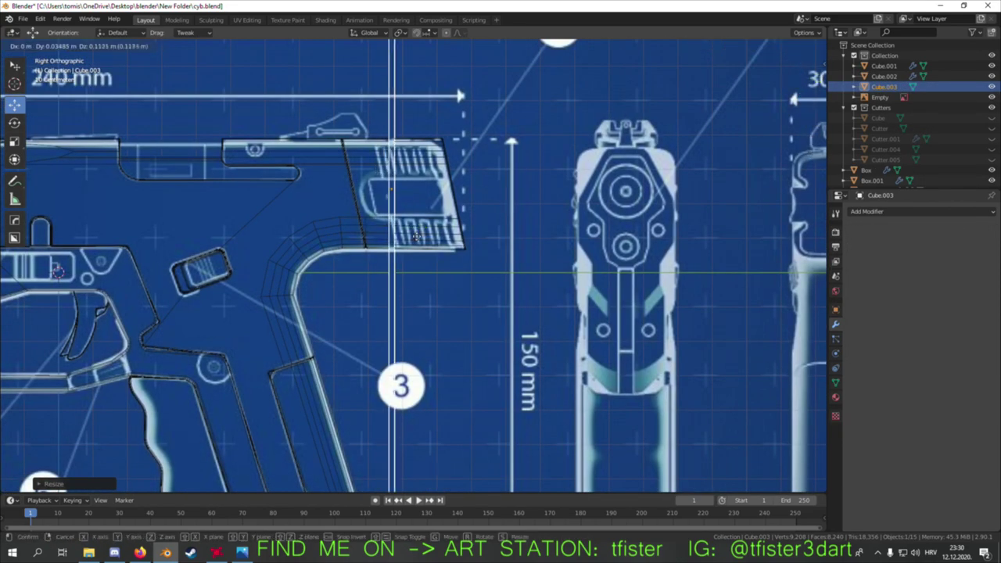
key("r")
scroll(450, 254, "up", 2)
key("g")
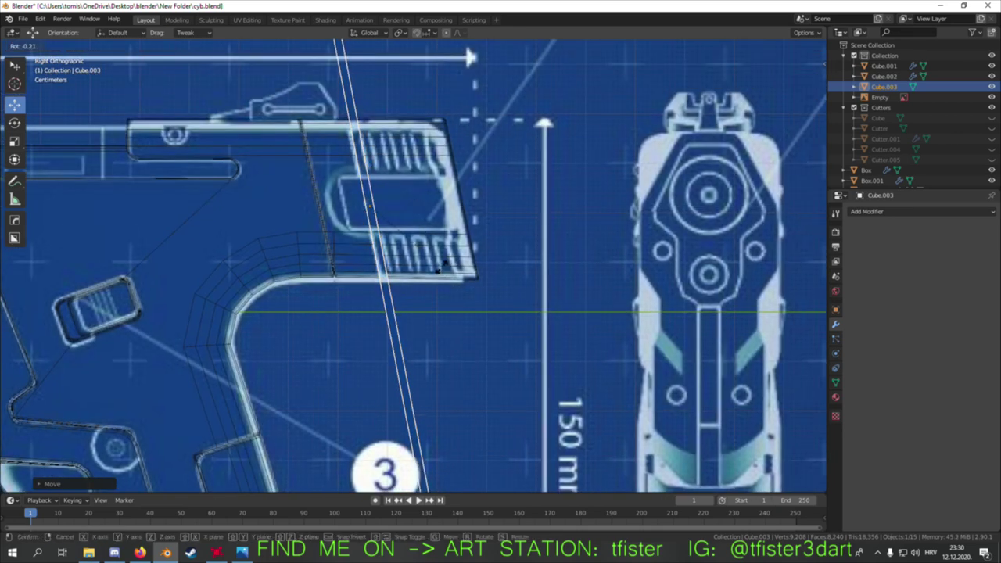
left_click(442, 267)
scroll(442, 267, "down", 5)
middle_click_drag(442, 267, 73, 367)
key("g")
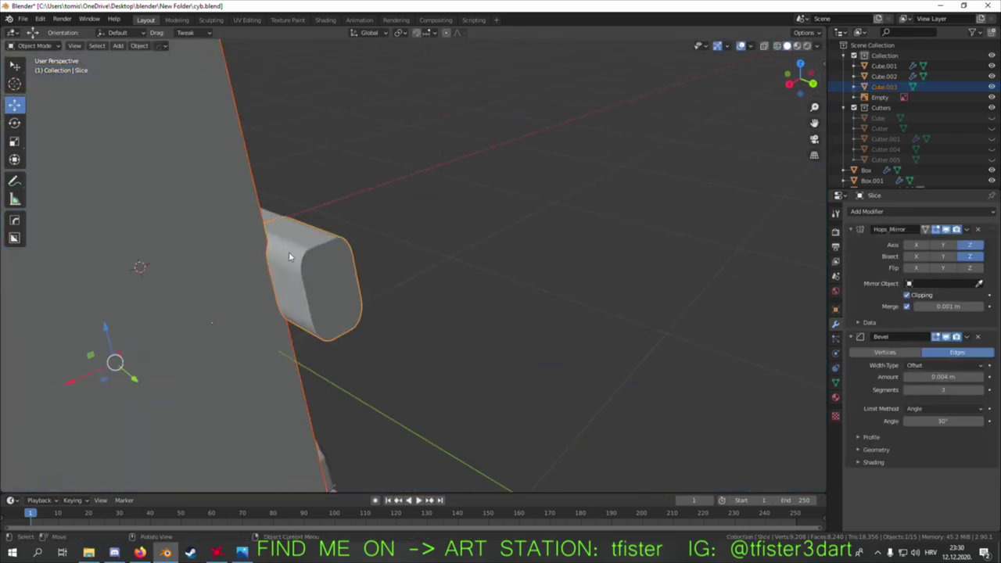
key("ctrl+minus")
- Repeat the slot cut along the slide rear with a HardOps array
key("KP_3")
scroll(349, 218, "up", 3)
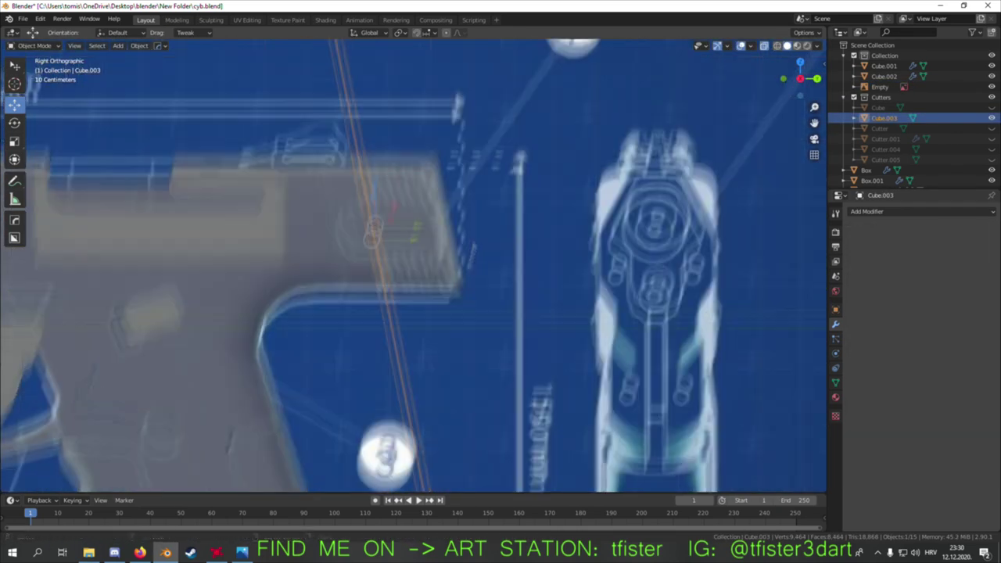
key("q")
left_click(391, 243)
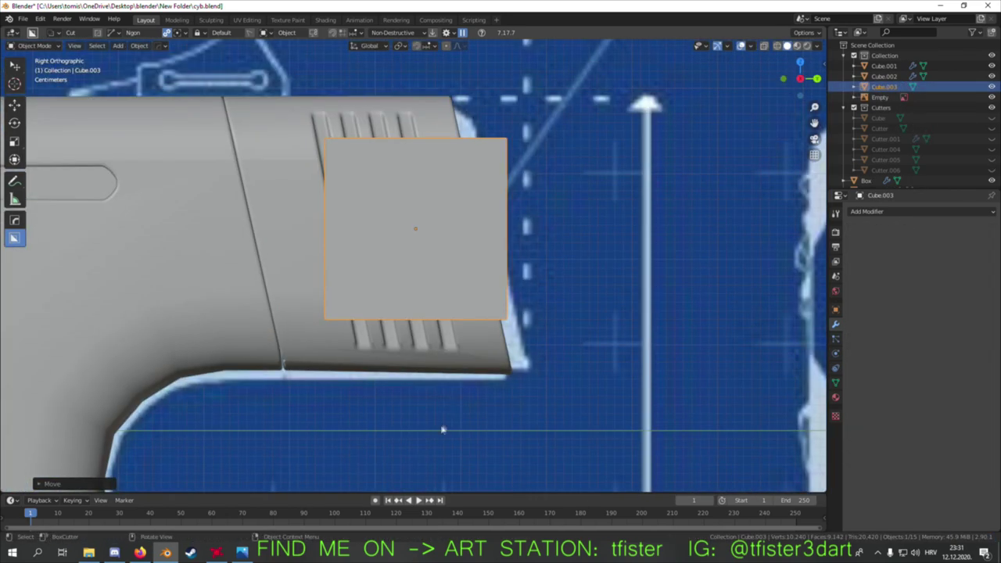
- Shorten the new Cube.003 block along Z and flatten it thin along X
key("s")
key("z")
left_click(438, 329)
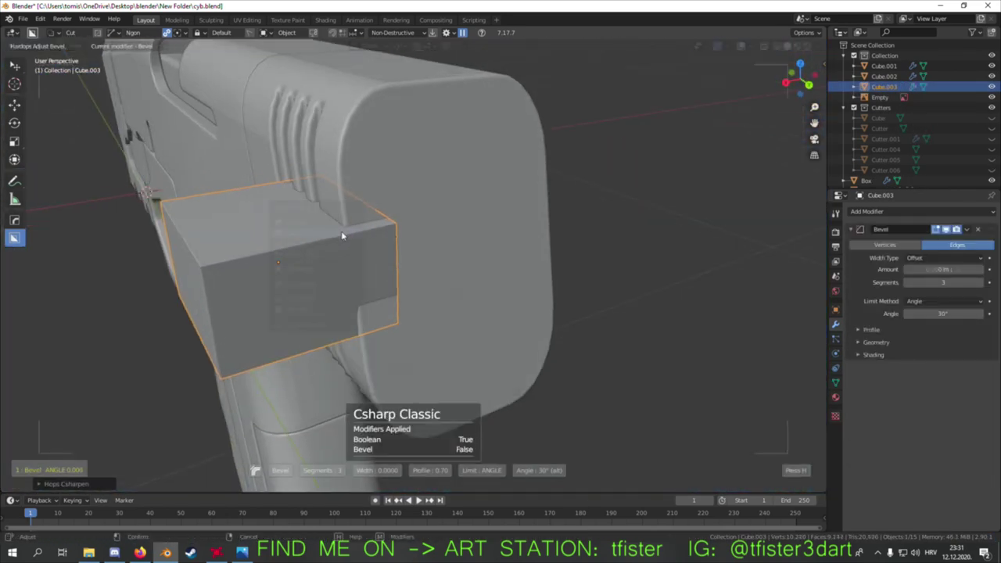
middle_click_drag(303, 280, 469, 291)
key("s")
key("x")
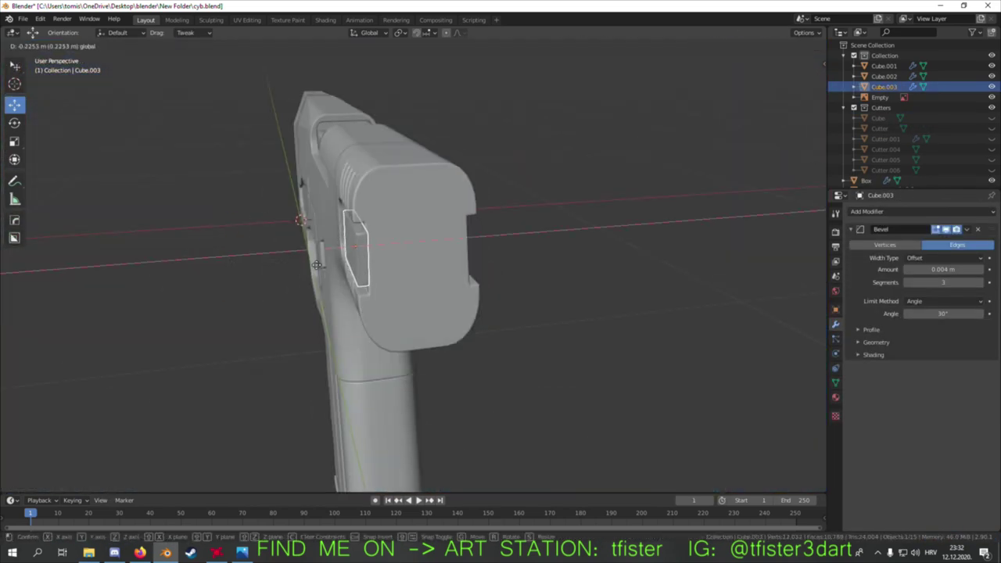
- Place the side block, then add a small cylinder and boolean-subtract it from Cube.003
left_click(317, 264)
key("KP_Decimal")
scroll(206, 286, "down", 5)
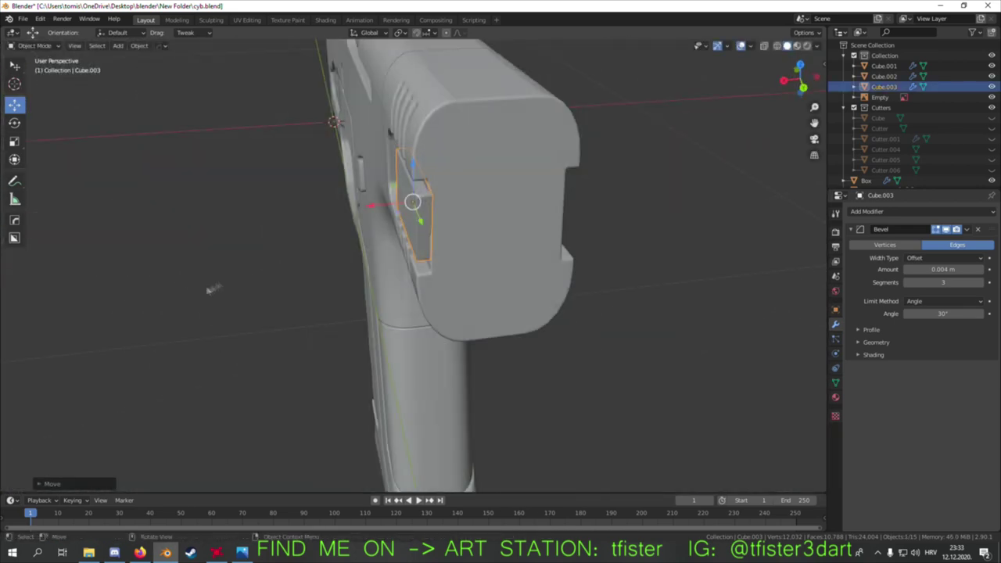
key("shift+a")
left_click(344, 332)
key("s")
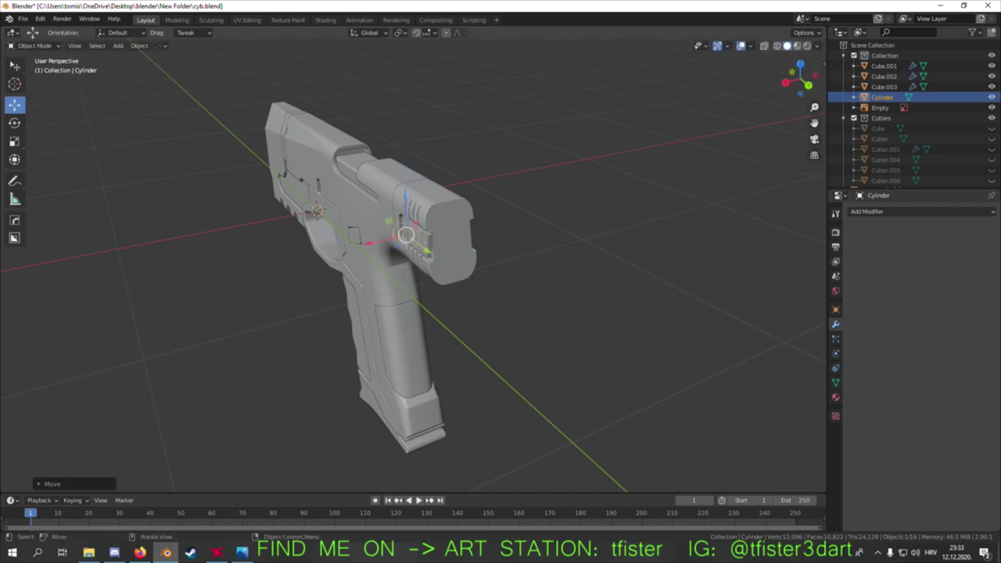
left_click(383, 274)
key("KP_Decimal")
key("ctrl+KP_Subtract")
- Reshape the cylinder cutter, shift it left in side view, and Csharpen the recessed block
middle_click_drag(454, 236, 439, 321)
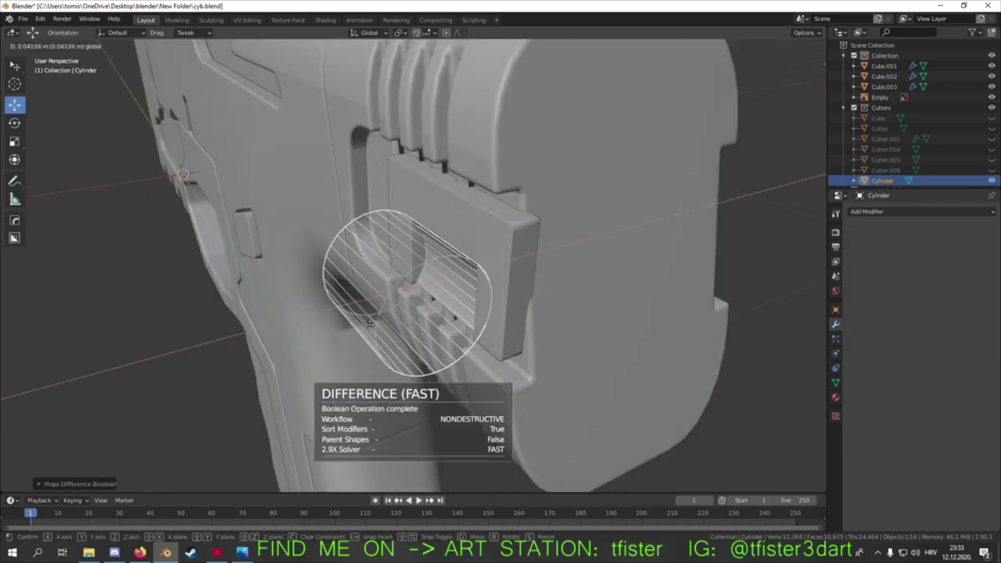
middle_click_drag(370, 323, 553, 258)
key("Tab")
mouse_move(640, 320)
middle_mouse_down()
mouse_move(425, 305)
mouse_move(419, 334)
middle_mouse_up()
key("Tab")
key("KP_3")
key("g")
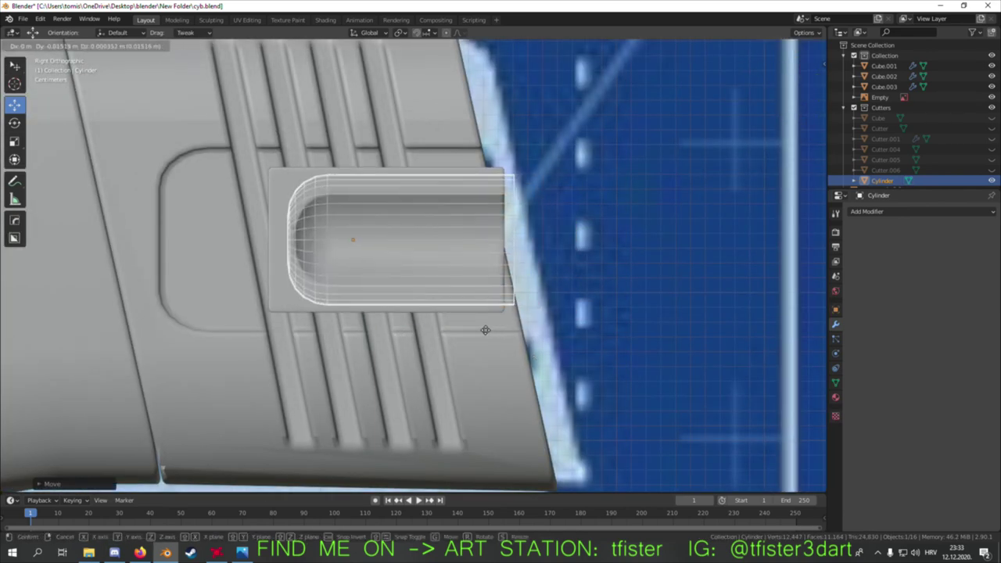
mouse_move(604, 283)
middle_mouse_down()
mouse_move(414, 250)
mouse_move(265, 349)
mouse_move(406, 281)
middle_mouse_up()
key("ctrl+KP_Subtract")
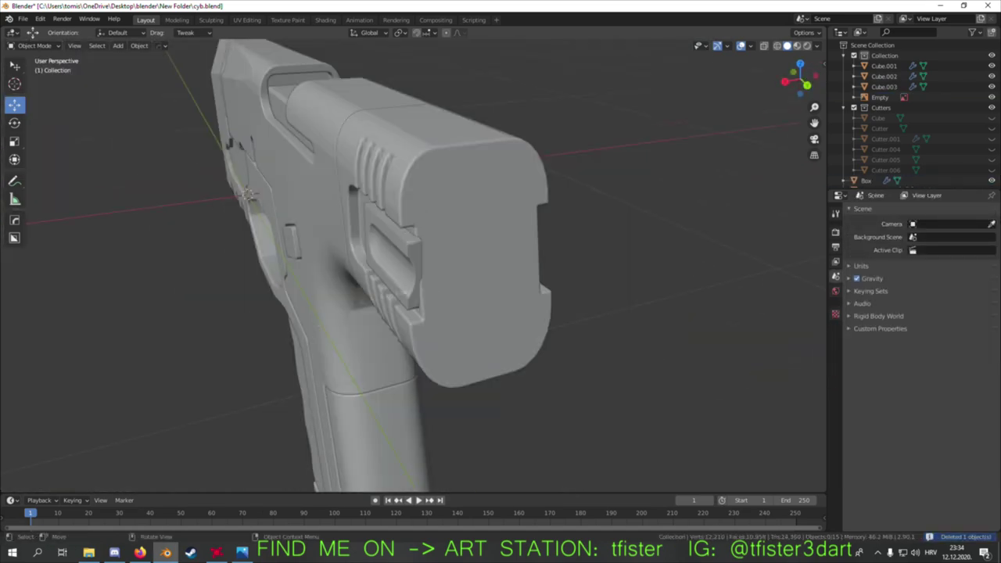
- Move the side block's geometry along Y in Edit Mode
left_click(407, 266)
scroll(426, 274, "down", 2)
key("Tab")
scroll(427, 274, "up", 4)
key("g")
key("y")
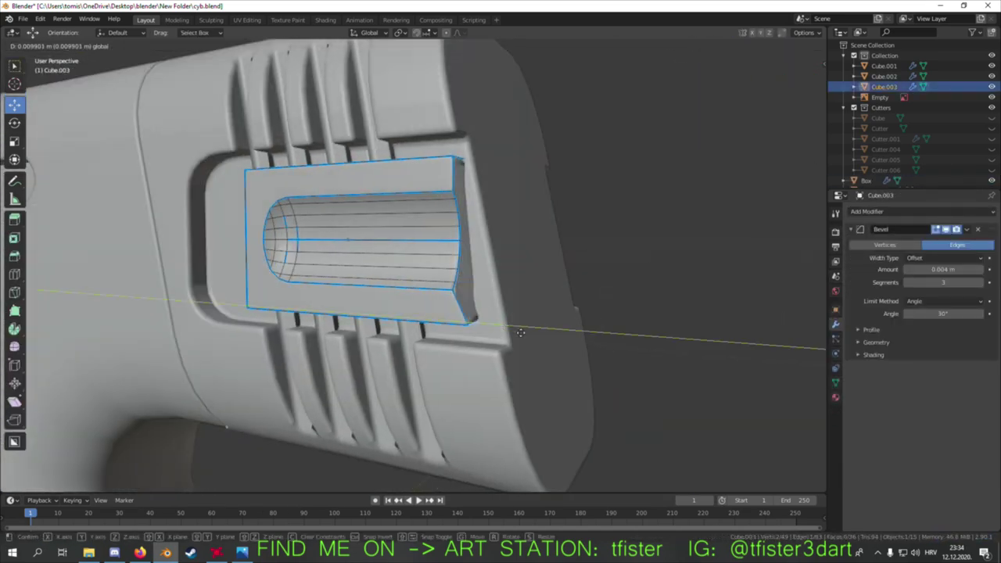
key("KP_3")
key("Tab")
- BoxCutter-cut over the recessed block in side view and Csharpen it
scroll(386, 178, "up", 2)
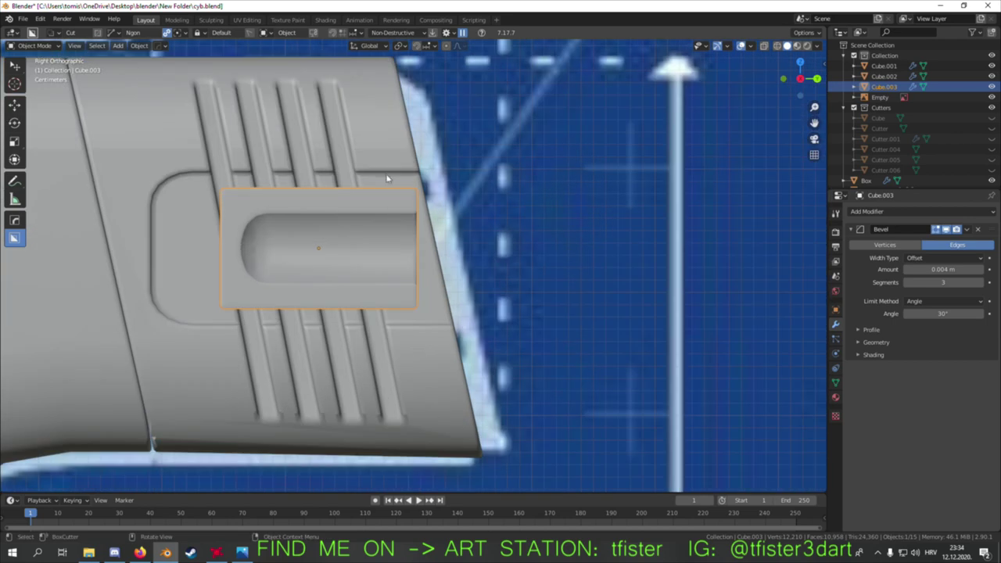
middle_click_drag(318, 248, 321, 244)
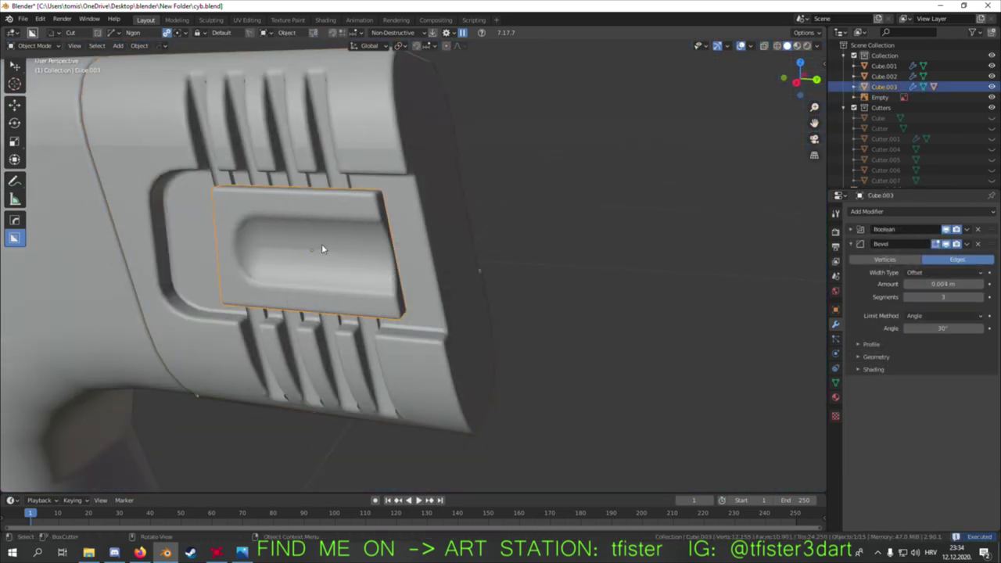
left_click(329, 266)
key("ctrl+2")
- Add a Mirror modifier to Cube.003, mirroring on Z instead of X
left_click(341, 294)
middle_click_drag(475, 294, 407, 322)
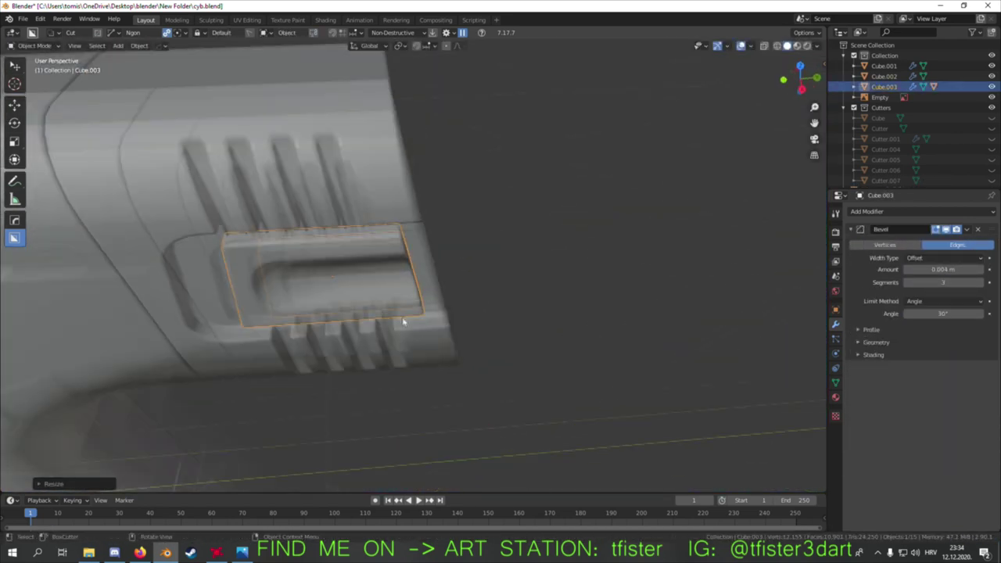
scroll(456, 292, "down", 3)
left_click(882, 211)
left_click(782, 336)
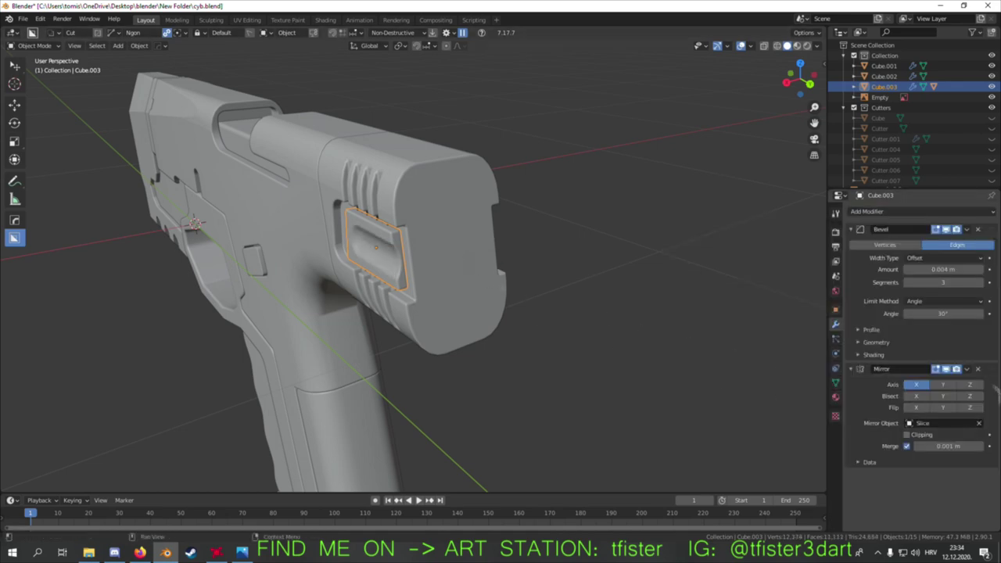
left_click(970, 384)
left_click(917, 384)
- Set Slice as the Mirror modifier's mirror object
key("KP_3")
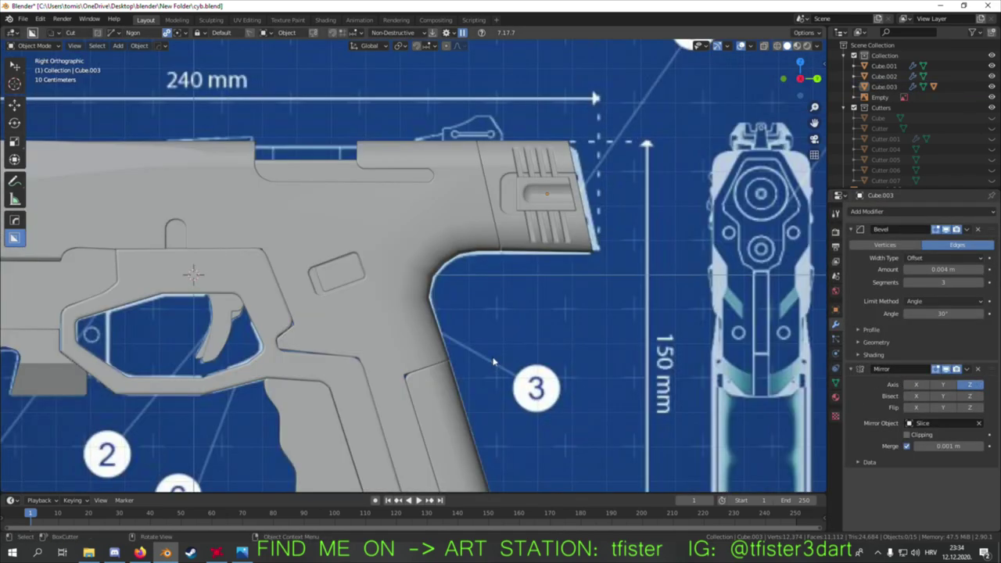
scroll(493, 361, "down", 1)
left_click(548, 205)
scroll(548, 205, "up", 3)
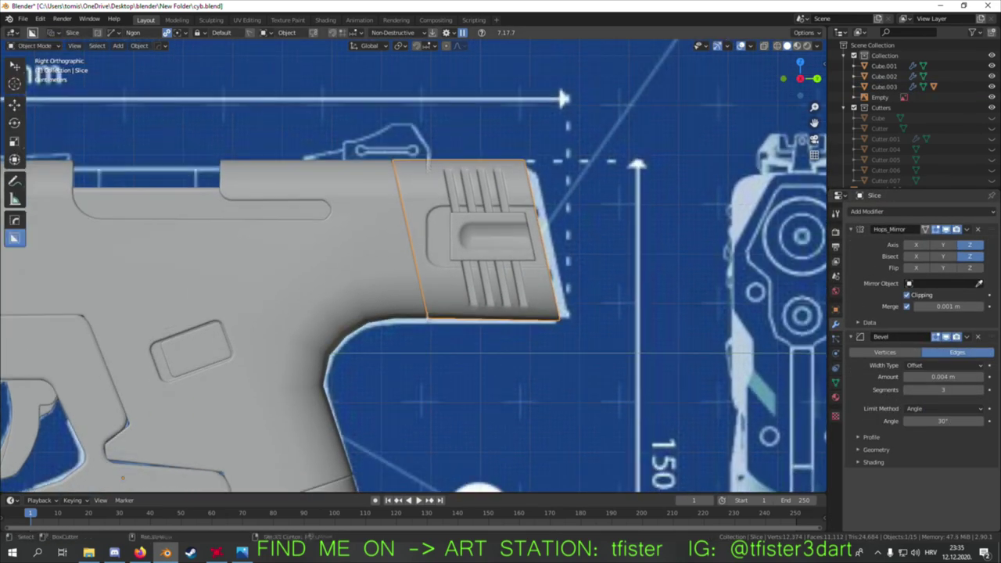
left_click(471, 362)
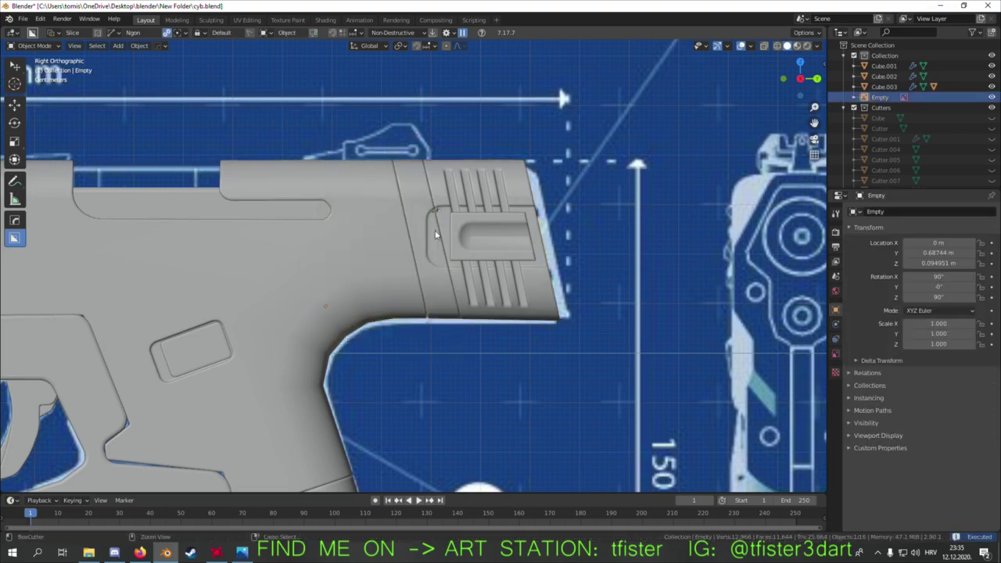
middle_click_drag(620, 216, 665, 235)
key("KP_3")
scroll(638, 244, "up", 3)
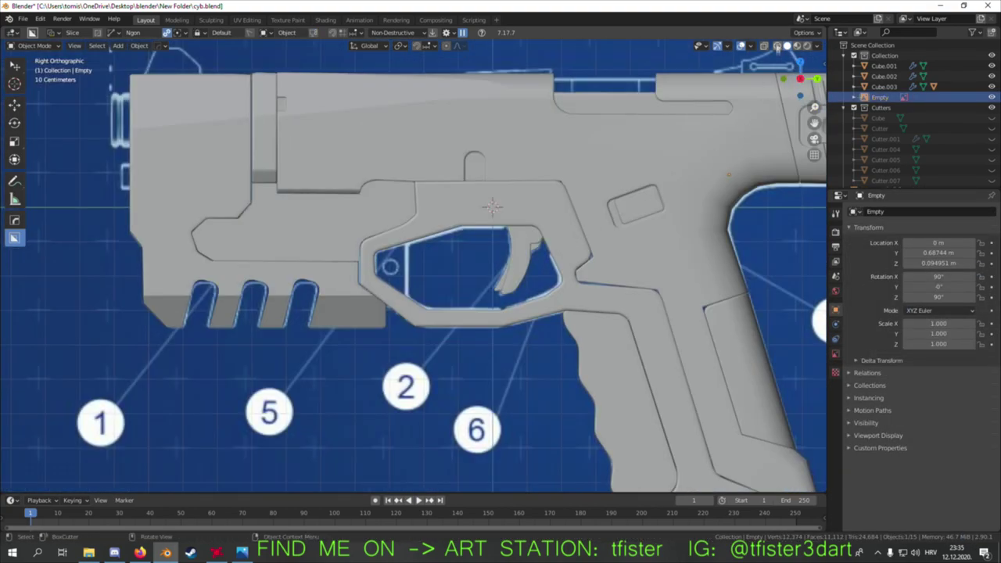
- Draw a rounded BoxCutter cut ahead of the trigger guard and tilt Cutter.008 to the blueprint
scroll(637, 244, "up", 2)
left_click(638, 244)
left_click(105, 79)
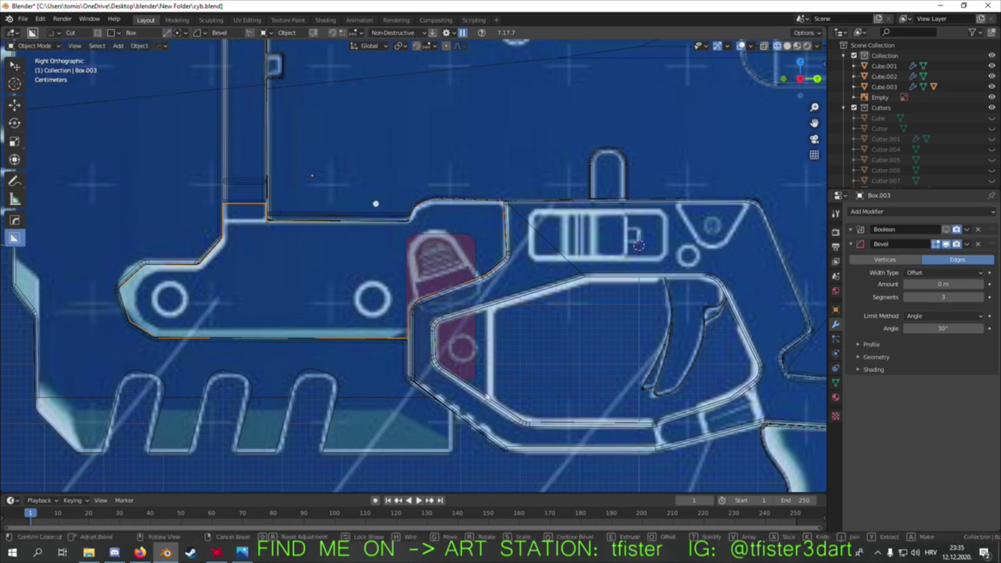
middle_click_drag(569, 471, 474, 303)
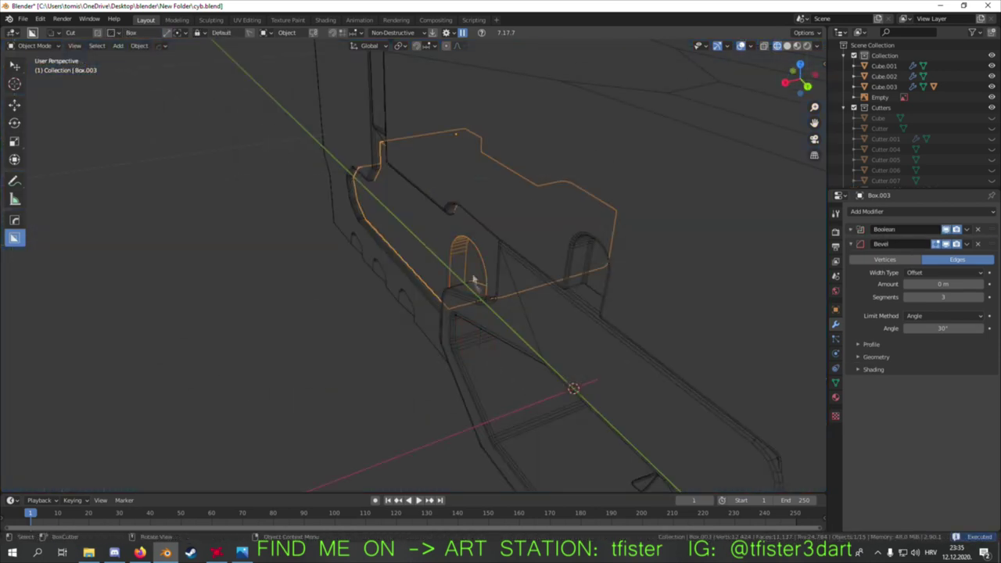
scroll(937, 125, "down", 2)
left_click(485, 350)
key("KP_3")
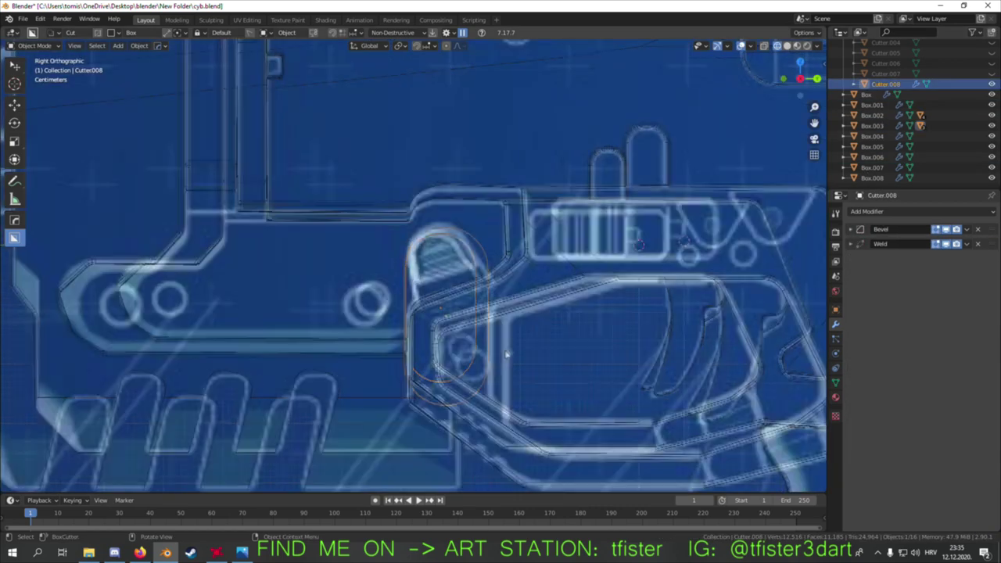
key("r")
left_click(638, 323)
- Apply the cut and Csharpen Box.003 to bevel its edges
middle_click_drag(638, 323, 430, 229)
left_click(430, 229)
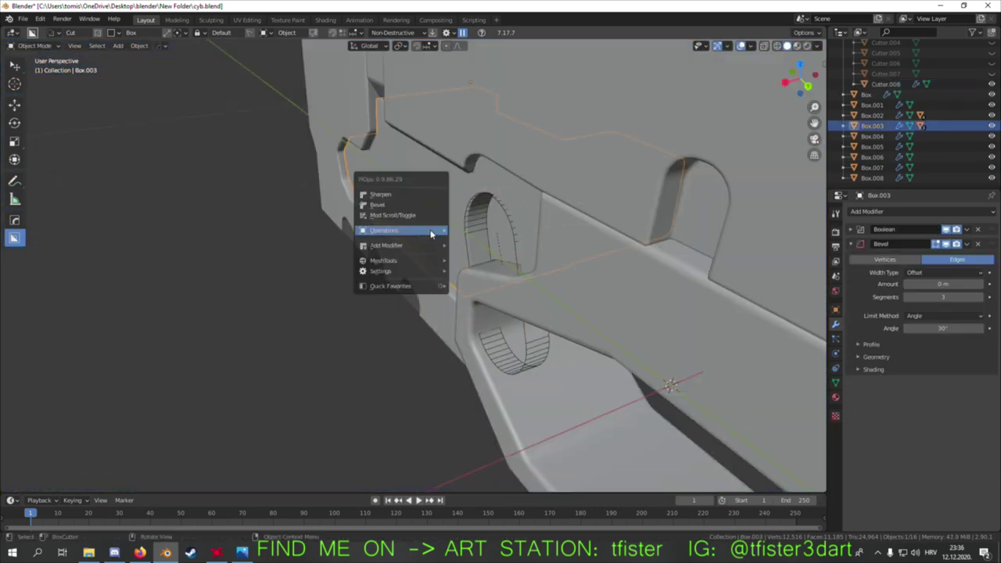
key("ctrl+2")
left_click(438, 209)
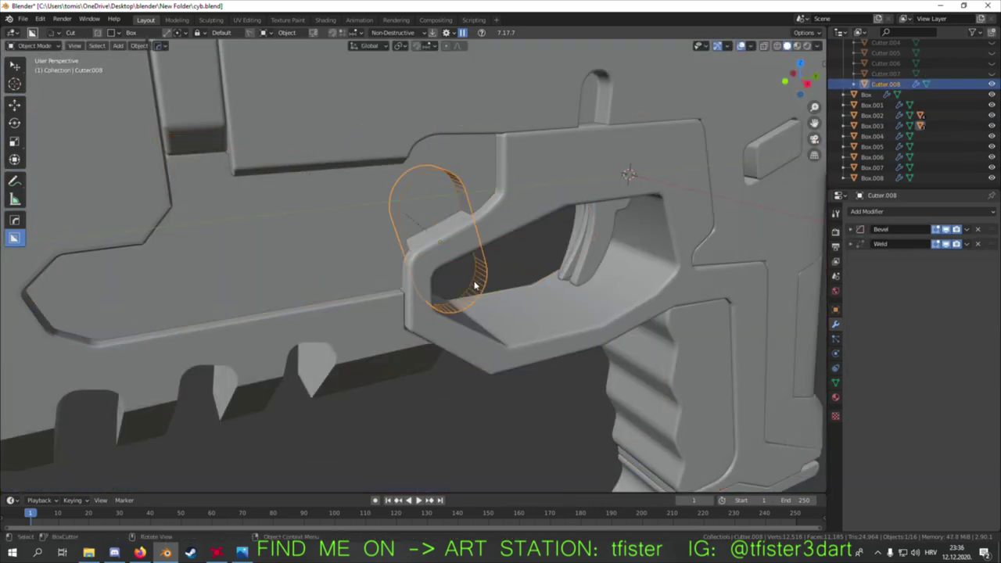
middle_click_drag(475, 287, 440, 283)
key("q")
left_click(501, 380)
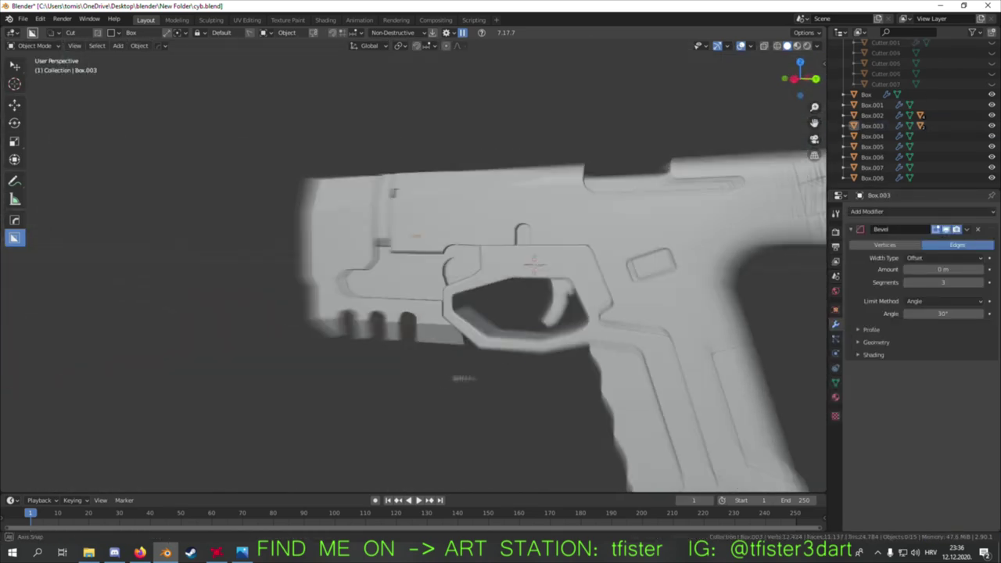
- Save the file
scroll(437, 248, "down", 5)
mouse_move(437, 248)
middle_mouse_down()
mouse_move(441, 280)
mouse_move(513, 269)
middle_mouse_up()
scroll(437, 248, "up", 1)
key("ctrl+s")
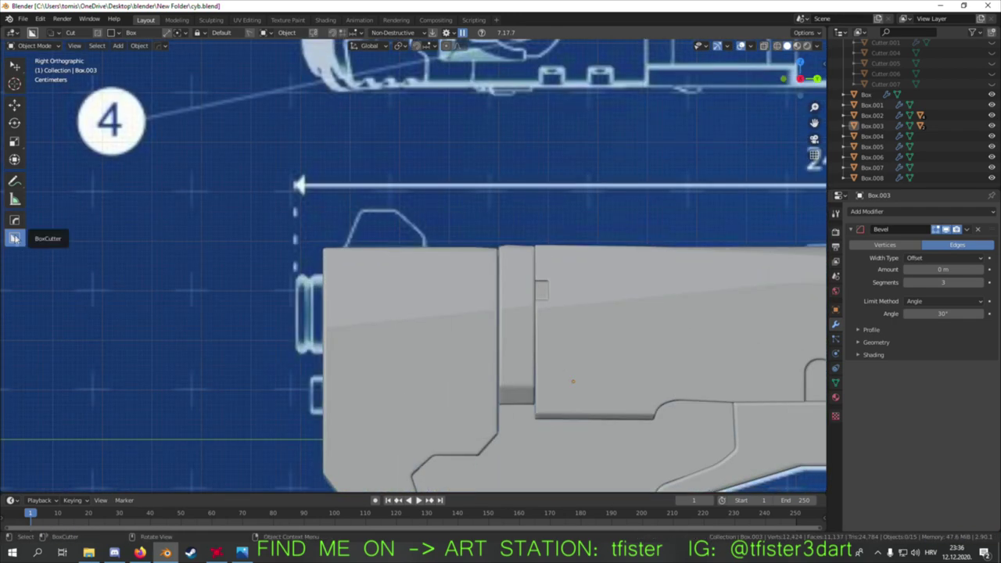
- Cut and bevel the sight piece on Box and give it a Z-axis HardOps mirror
left_click_drag(345, 250, 397, 215)
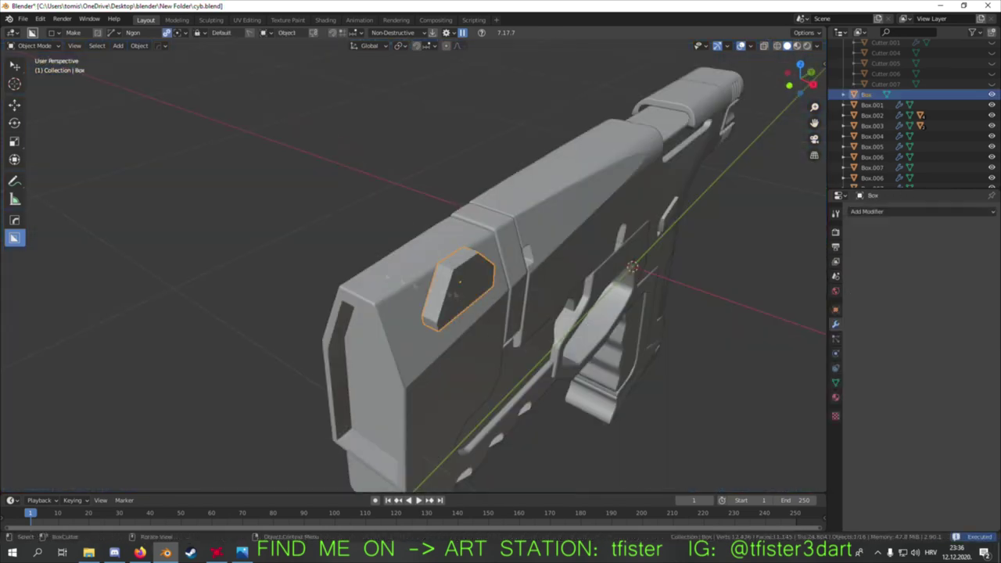
key("KP_1")
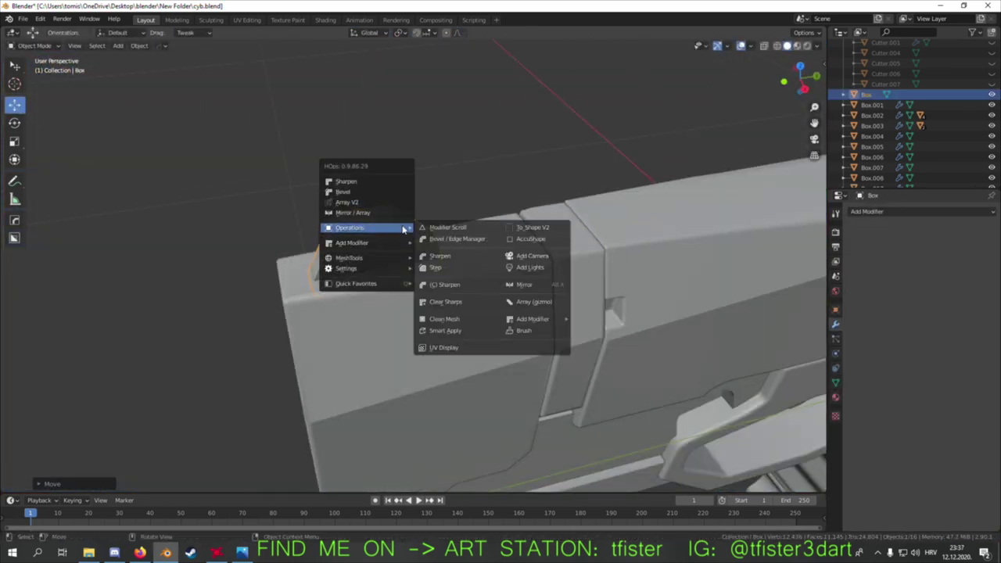
left_click(422, 227)
middle_click_drag(409, 230, 502, 180)
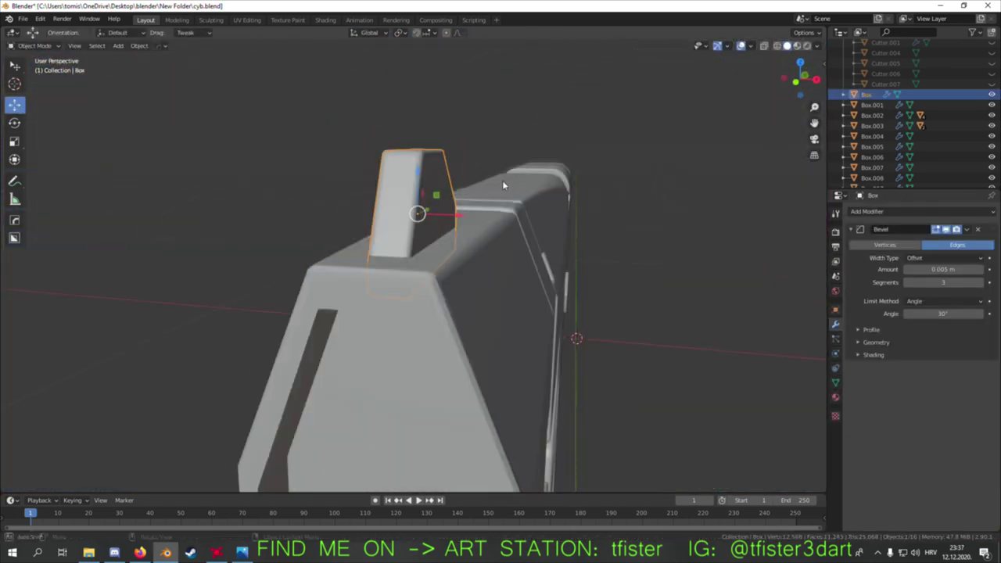
key("Tab")
scroll(463, 250, "down", 3)
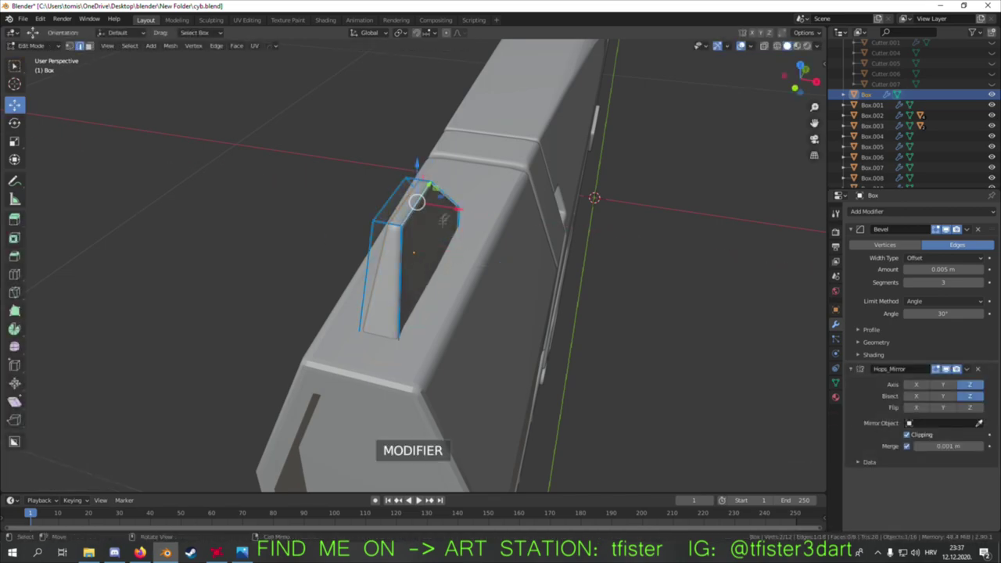
middle_click_drag(463, 250, 511, 234)
key("Tab")
- In Right Ortho, zoom in on the blueprint's front-view rear sight outline
key("KP_3")
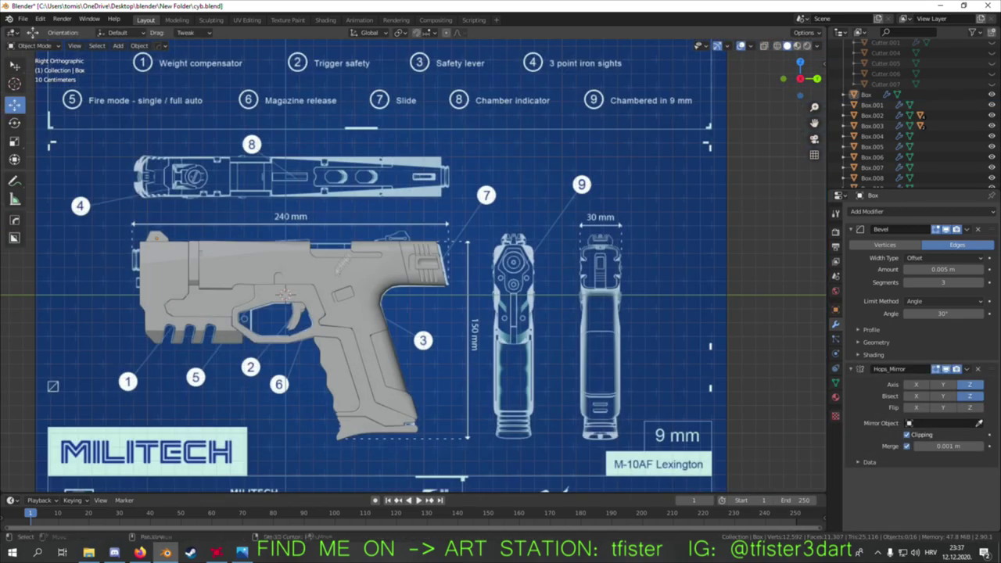
scroll(395, 249, "up", 3)
scroll(395, 249, "up", 2)
scroll(395, 248, "down", 5)
scroll(395, 249, "up", 2)
scroll(360, 237, "up", 3)
scroll(360, 237, "down", 5)
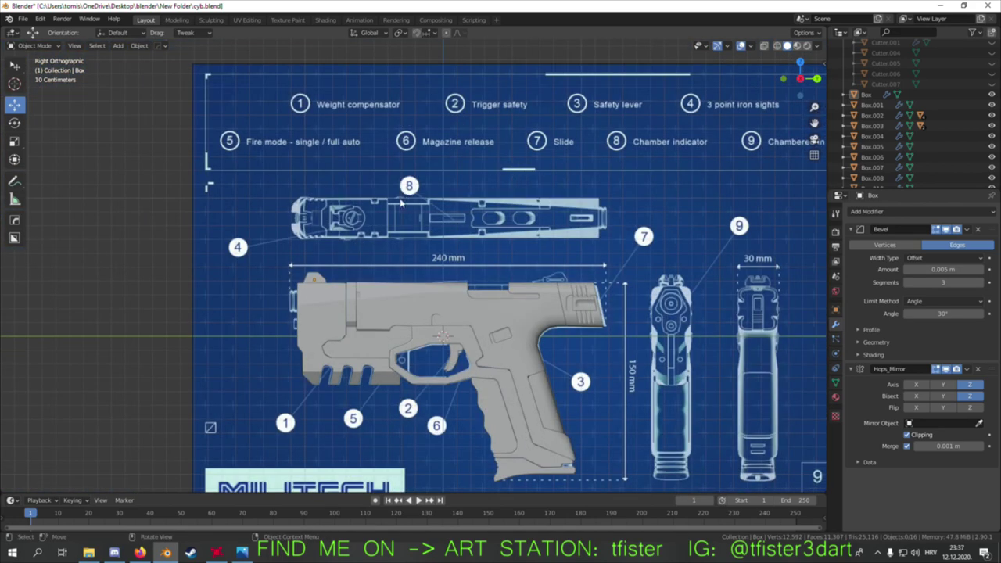
left_click(366, 221, "shift")
middle_click_drag(366, 220, 156, 226, "shift")
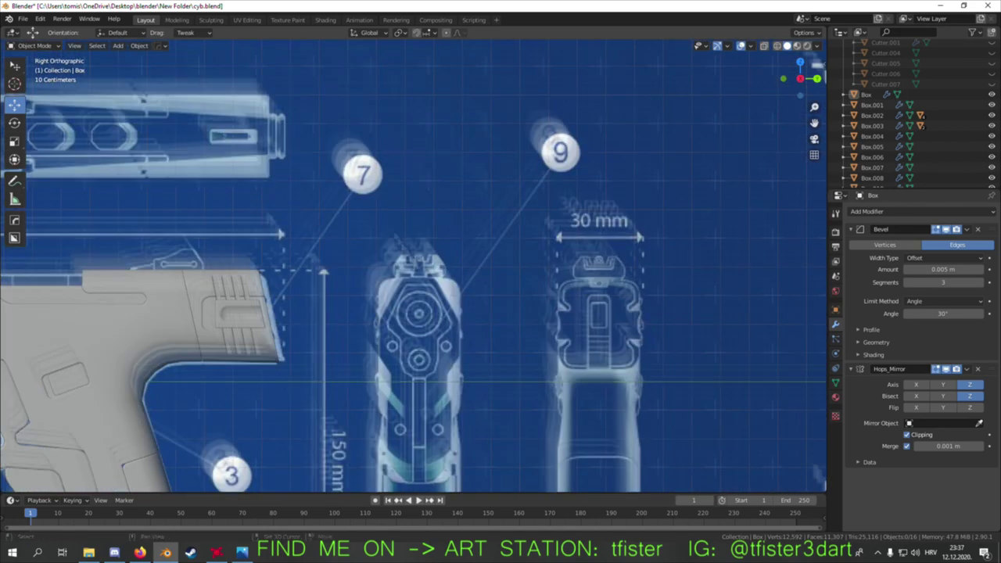
scroll(156, 227, "up", 4)
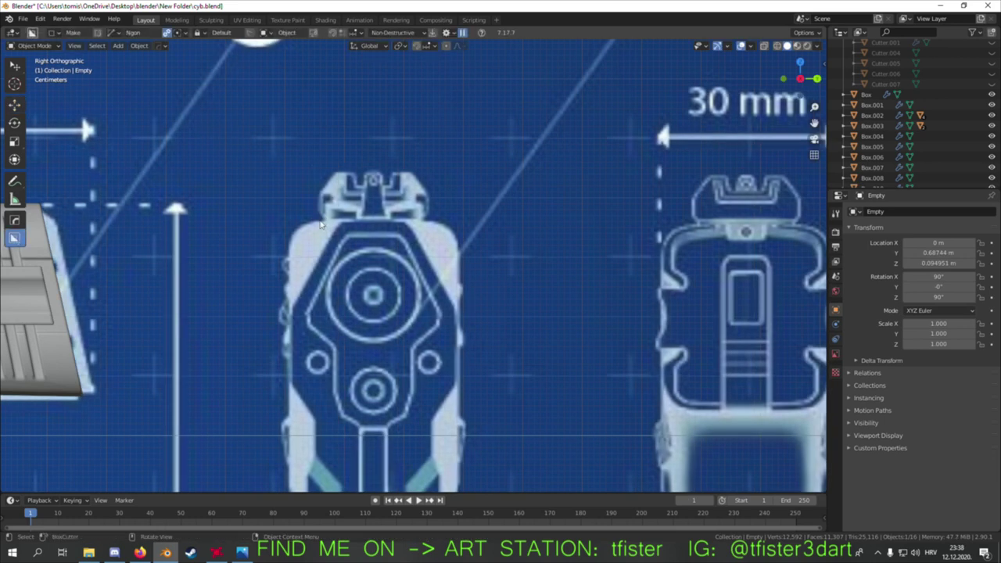
- Draw and extrude a BoxCutter sight block, mirror it on Y, and rotate it 90 degrees
left_click_drag(320, 225, 428, 199)
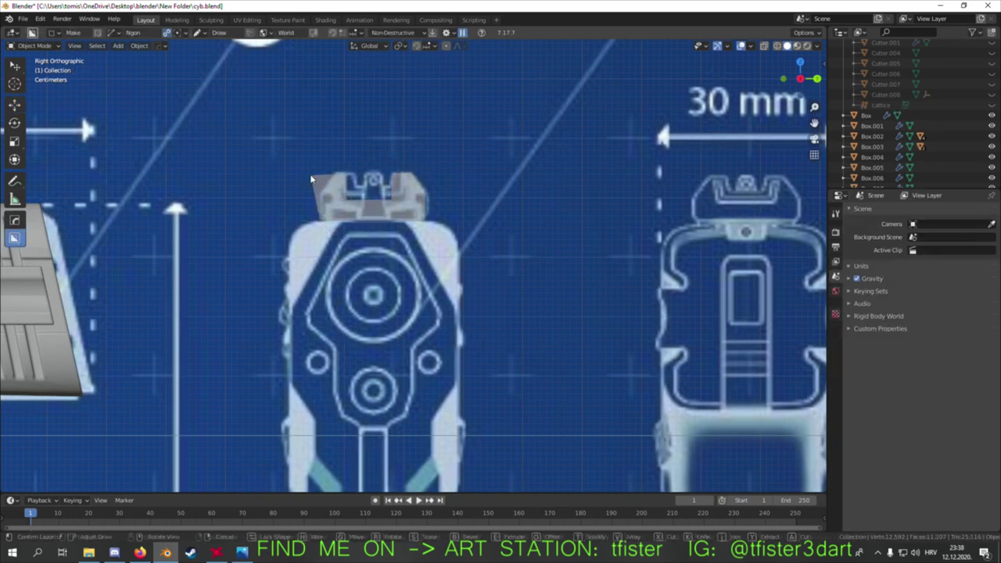
middle_click_drag(311, 179, 292, 223)
left_click(332, 257)
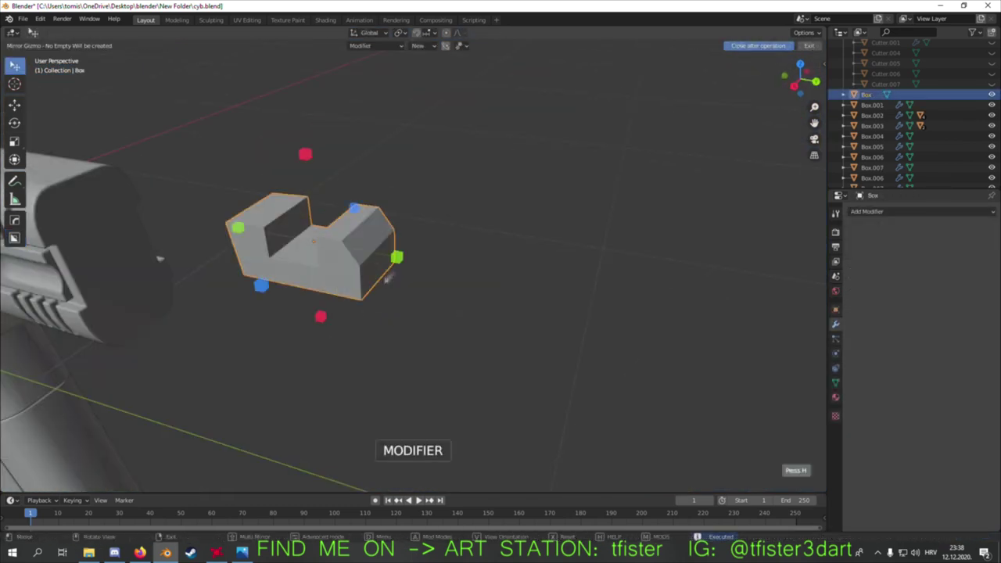
middle_click_drag(413, 268, 491, 279)
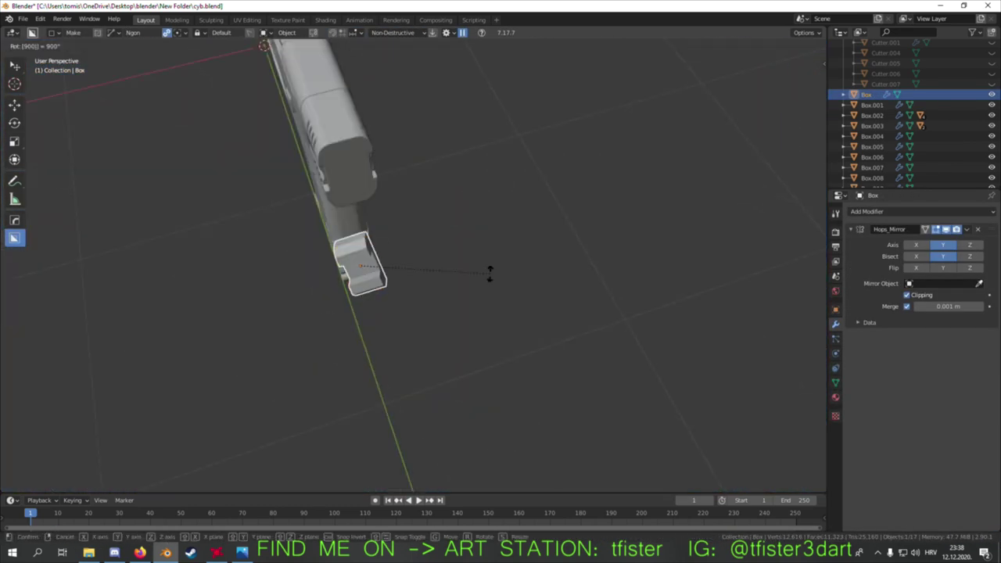
key("Return")
key("KP_7")
- Move the sight block onto the back of the slide, checking it against the side-view blueprint
key("shift+space")
key("g")
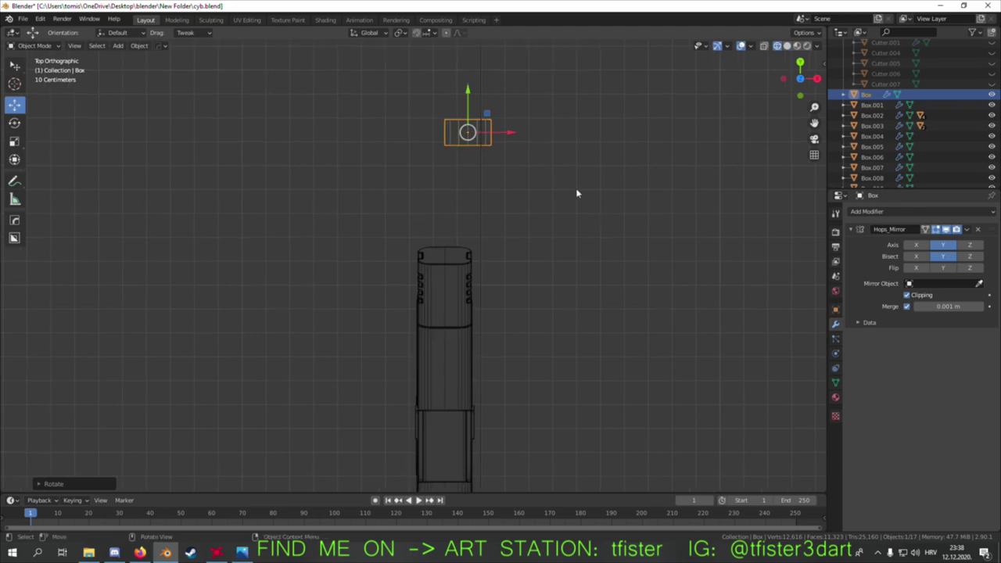
left_click(553, 404)
key("KP_3")
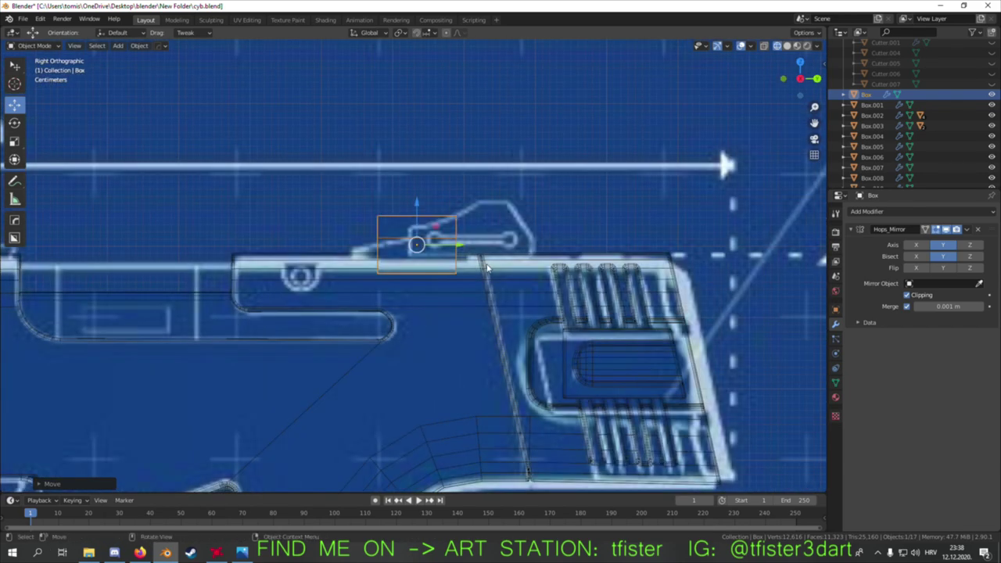
left_click(504, 241)
middle_click_drag(505, 241, 476, 257)
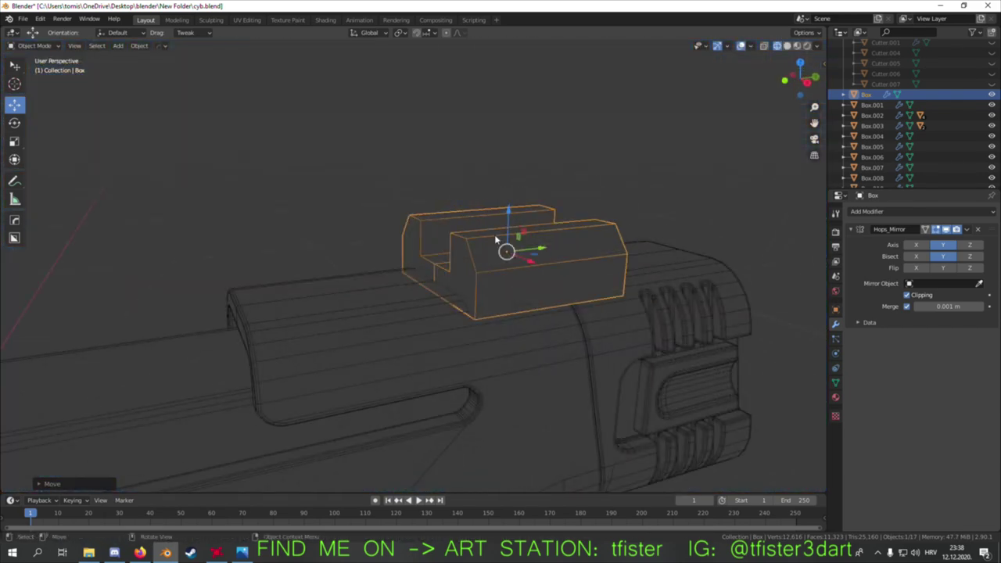
key("KP_3")
middle_click_drag(457, 175, 407, 172, "shift")
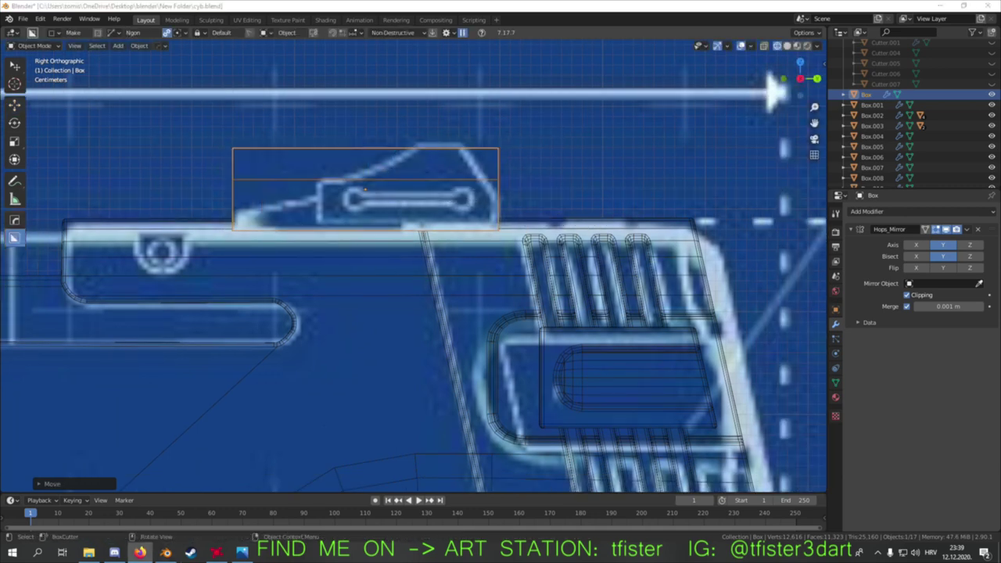
- Switch BoxCutter to cut mode and carve a sloped cut along the sight's front
left_click(51, 35)
left_click(24, 48)
left_click(581, 120)
middle_click_drag(581, 120, 647, 128, "shift")
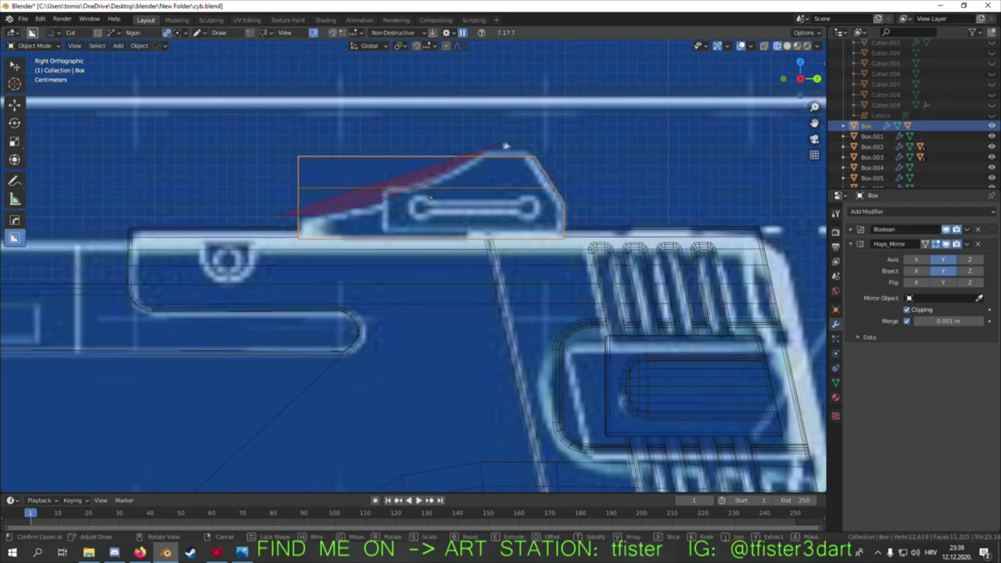
left_click(230, 113)
middle_click_drag(230, 113, 259, 264)
- Adjust the Cutter.009 slope and sharpen the sight with a 0.02 m, 3-segment bevel
left_click(443, 196)
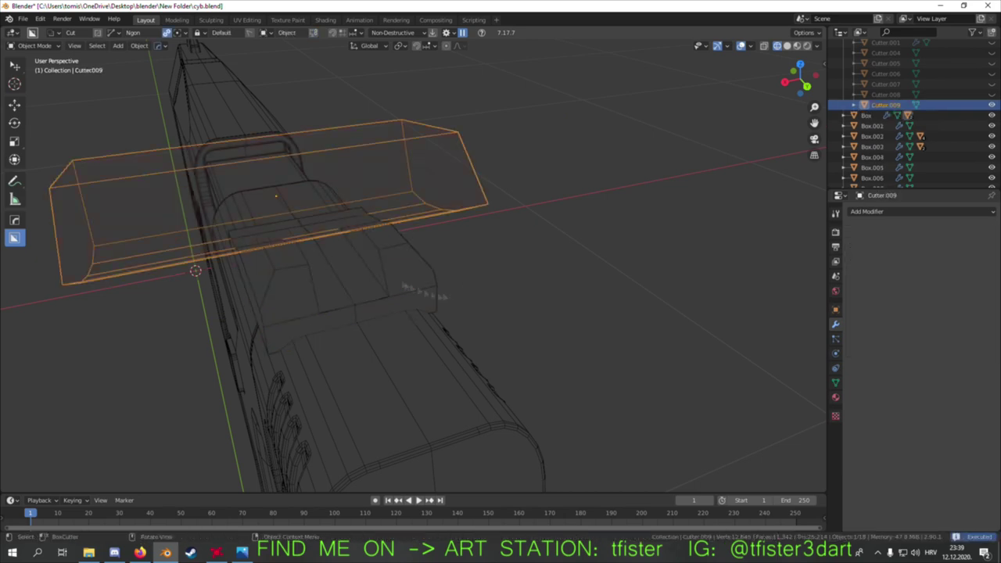
key("KP_3")
key("Tab")
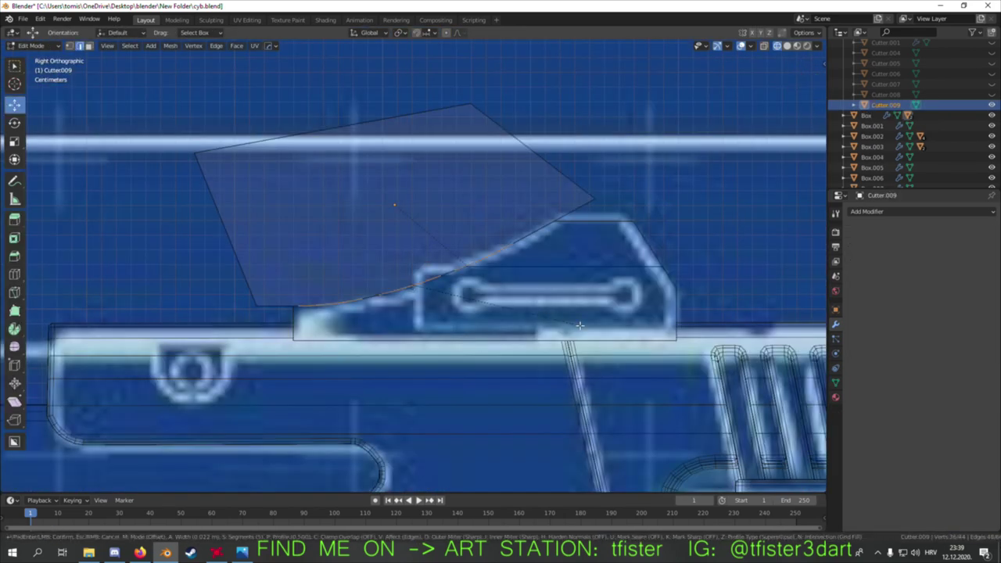
key("Tab")
middle_click_drag(542, 316, 475, 306)
left_click(475, 306)
key("q")
left_click(438, 326)
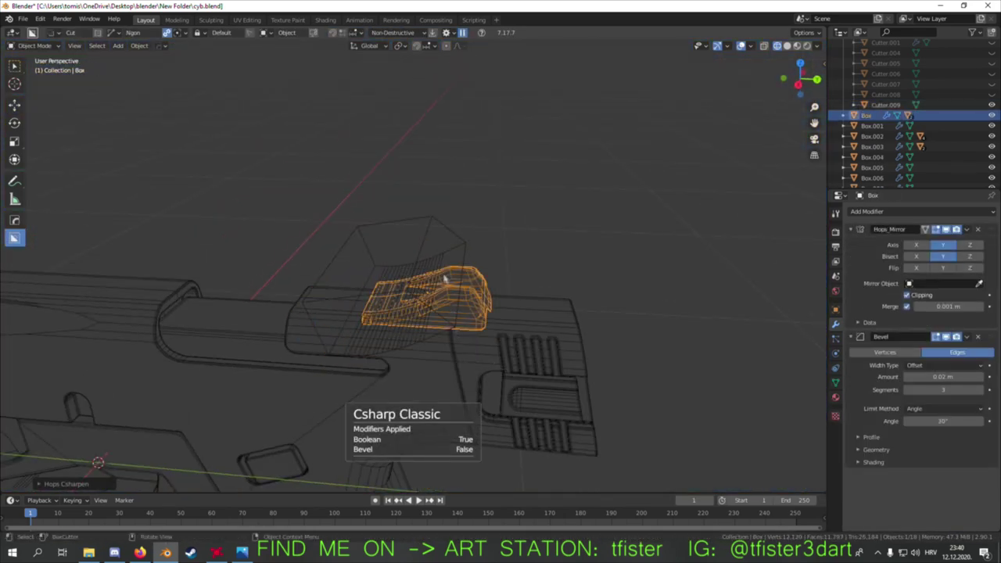
- Dissolve the stray vertices on the rear sight block in Edit Mode
middle_click_drag(438, 325, 377, 296)
key("Tab")
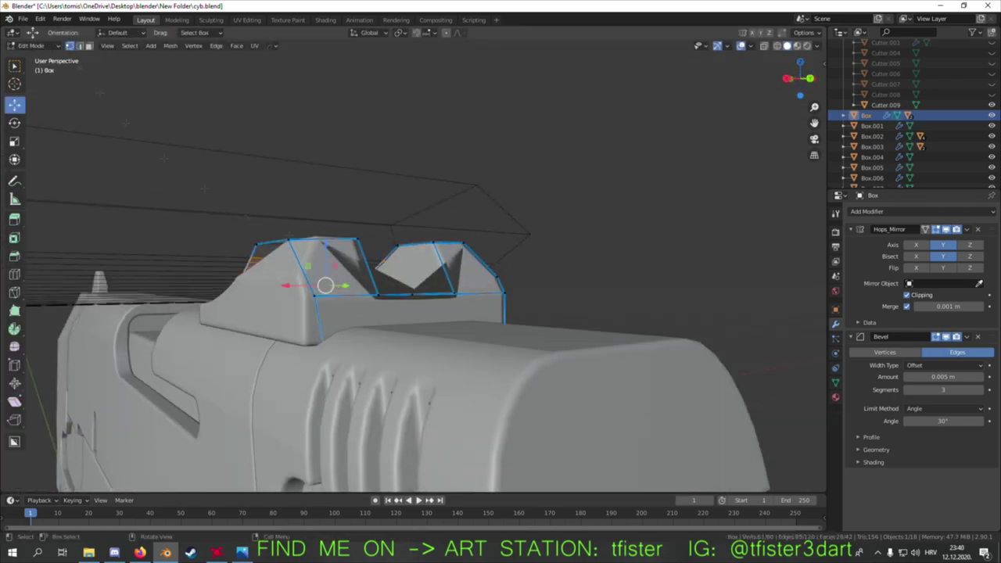
scroll(343, 323, "up", 3)
right_click(342, 323)
key("Escape")
key("Tab")
mouse_move(346, 340)
middle_mouse_down()
mouse_move(505, 364)
mouse_move(407, 313)
middle_mouse_up()
key("Tab")
scroll(406, 312, "up", 3)
key("x")
left_click(344, 312)
middle_click_drag(344, 313, 279, 295)
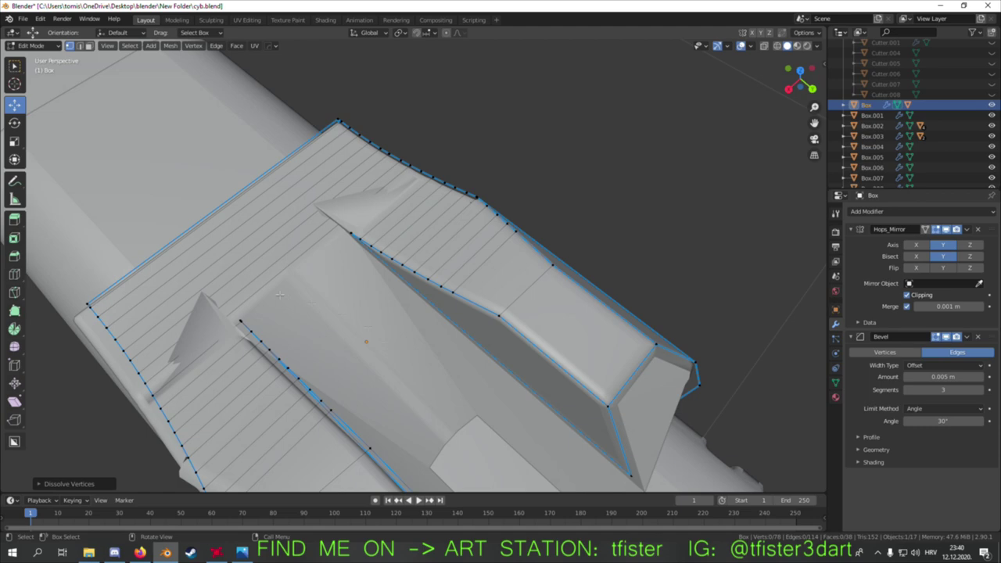
- Raise a vertex on the sight's top along Z to sweep its profile
left_click(240, 321)
key("KP_Decimal")
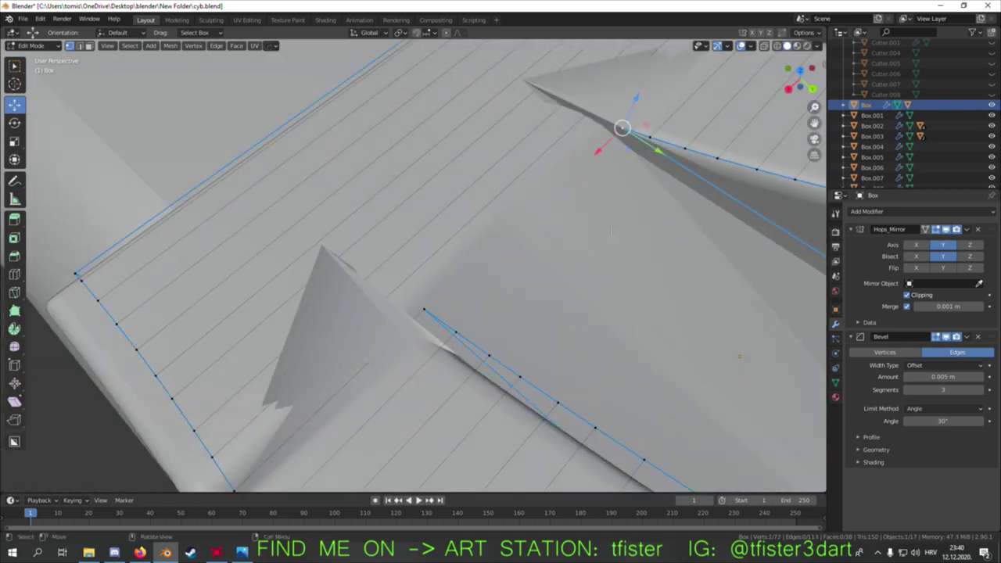
mouse_move(610, 227)
middle_mouse_down()
mouse_move(404, 244)
mouse_move(494, 259)
middle_mouse_up()
scroll(404, 244, "down", 3)
key("g")
key("z")
left_click(501, 260)
key("Tab")
scroll(501, 261, "down", 4)
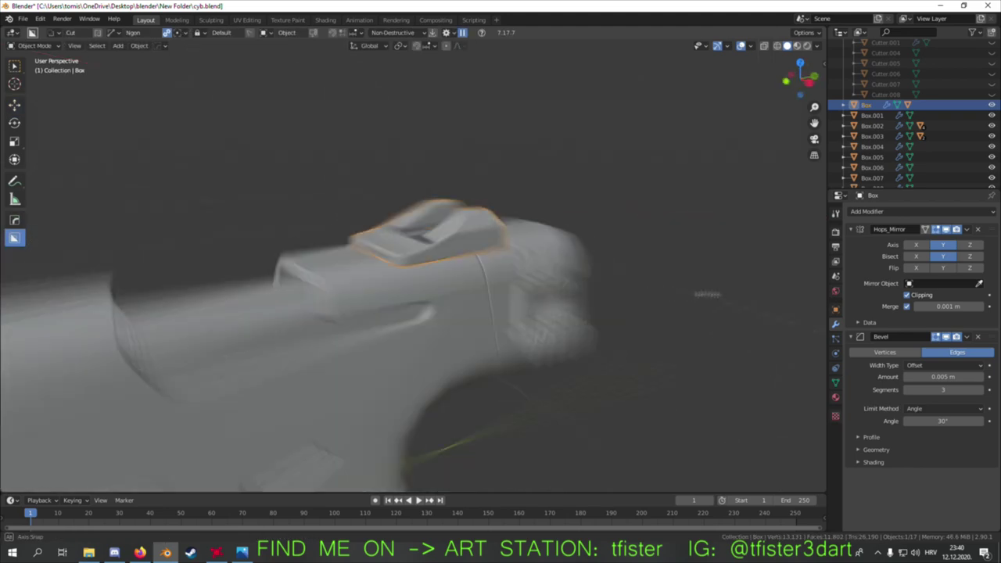
middle_click_drag(500, 331, 464, 285)
key("KP_3")
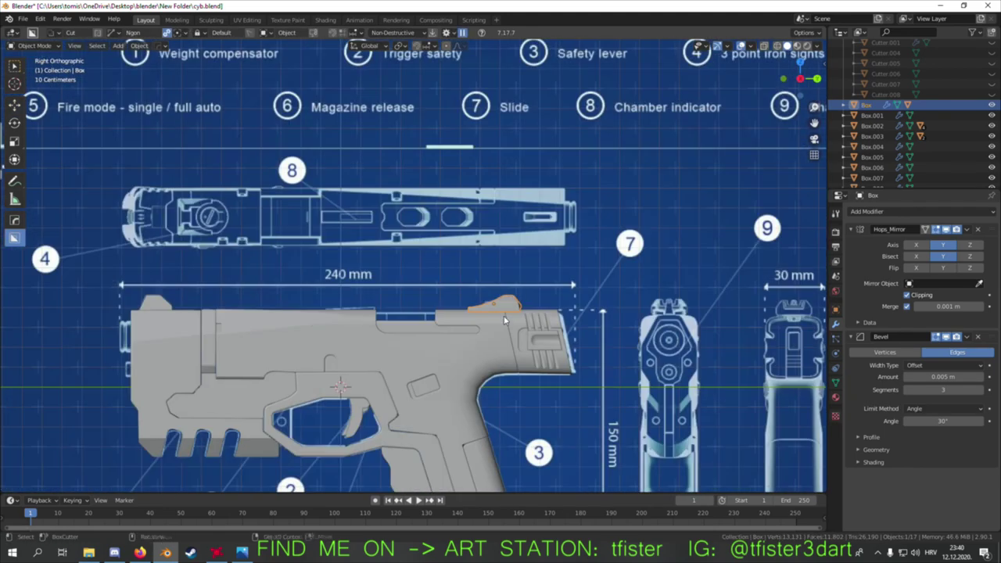
middle_click_drag(469, 375, 561, 401)
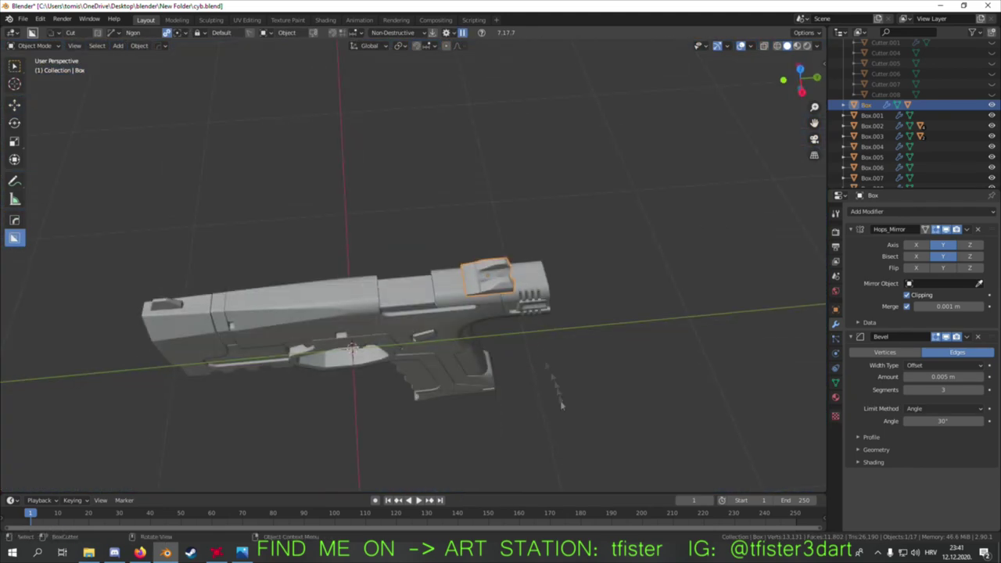
- Add a scaled Cylinder as a Boolean difference cutter for a round notch in the sight's middle
left_click(403, 329)
left_click(508, 368)
key("s")
key("KP_7")
key("g")
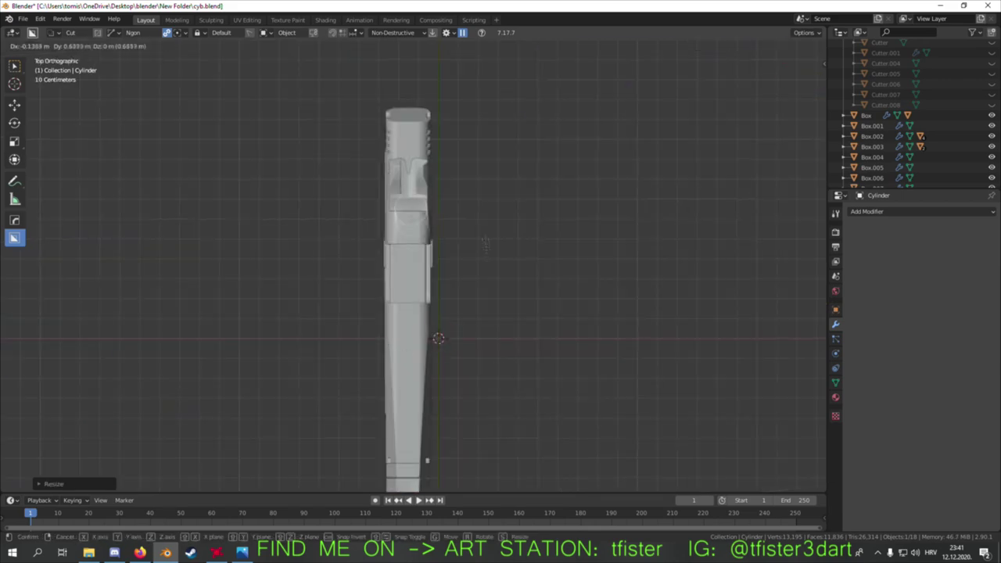
mouse_move(480, 258)
middle_mouse_down()
mouse_move(548, 313)
mouse_move(470, 232)
middle_mouse_up()
key("ctrl+KP_Subtract")
key("g")
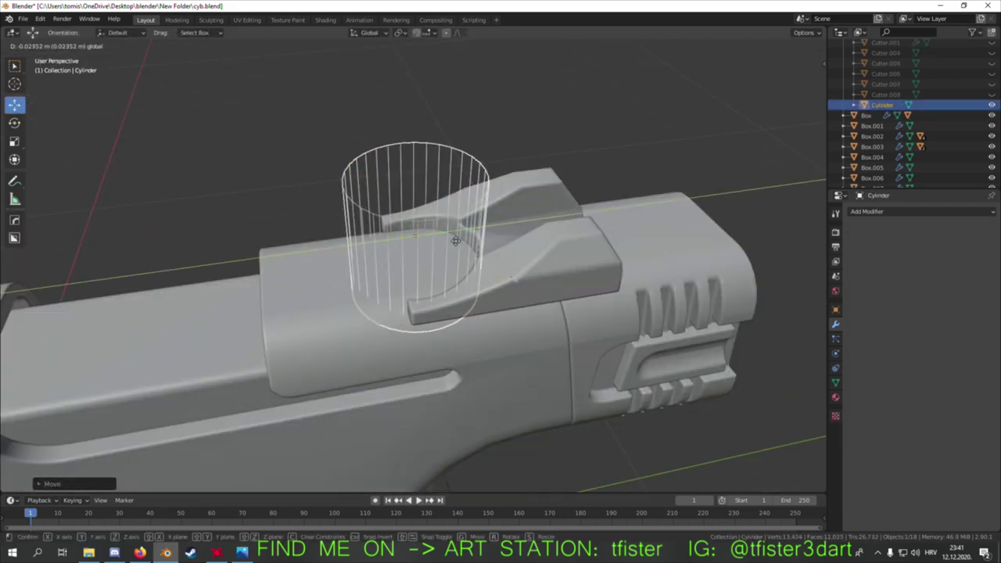
left_click(456, 240)
- Csharpen the notched sight and inspect its curved top in Edit Mode
key("q")
left_click(592, 335)
key("Tab")
scroll(499, 301, "up", 3)
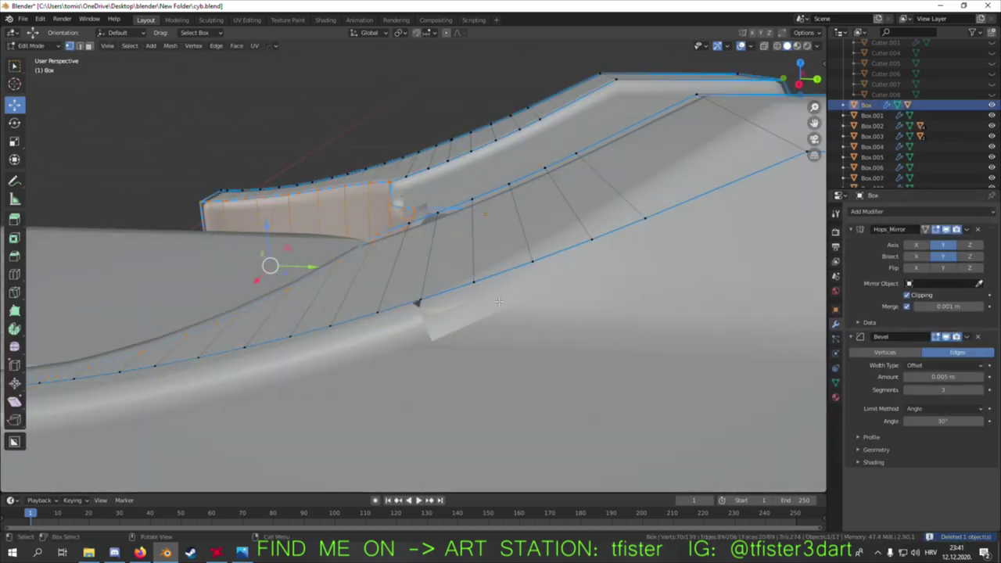
middle_click_drag(499, 301, 438, 235)
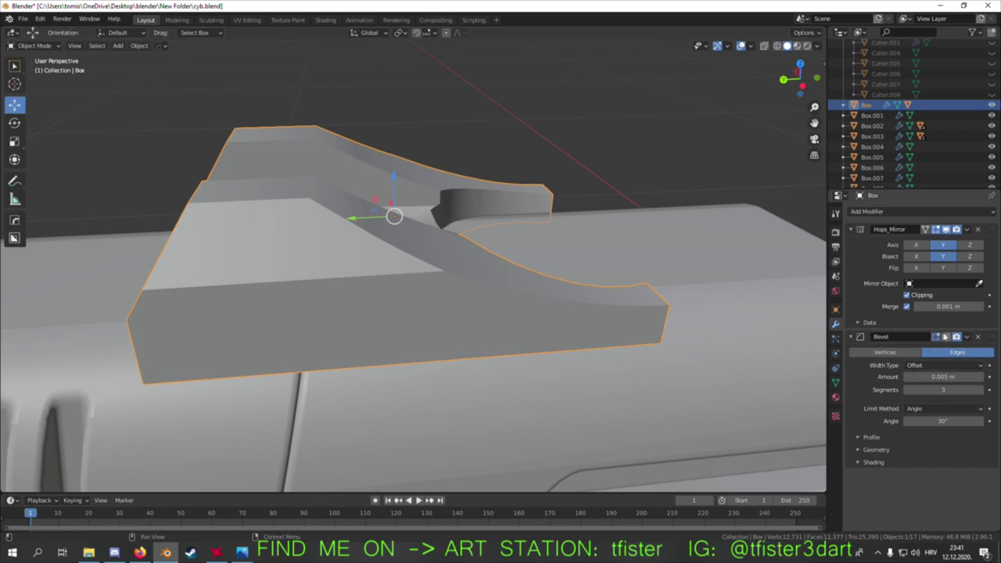
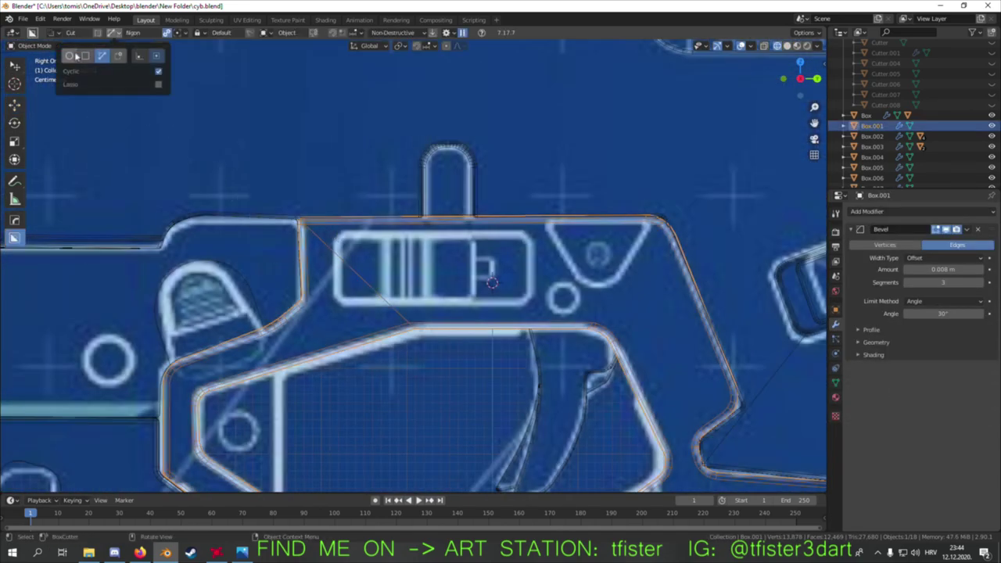
- Draw a block sized to the recess and cut stepped notches into its side
middle_click_drag(290, 189, 309, 335)
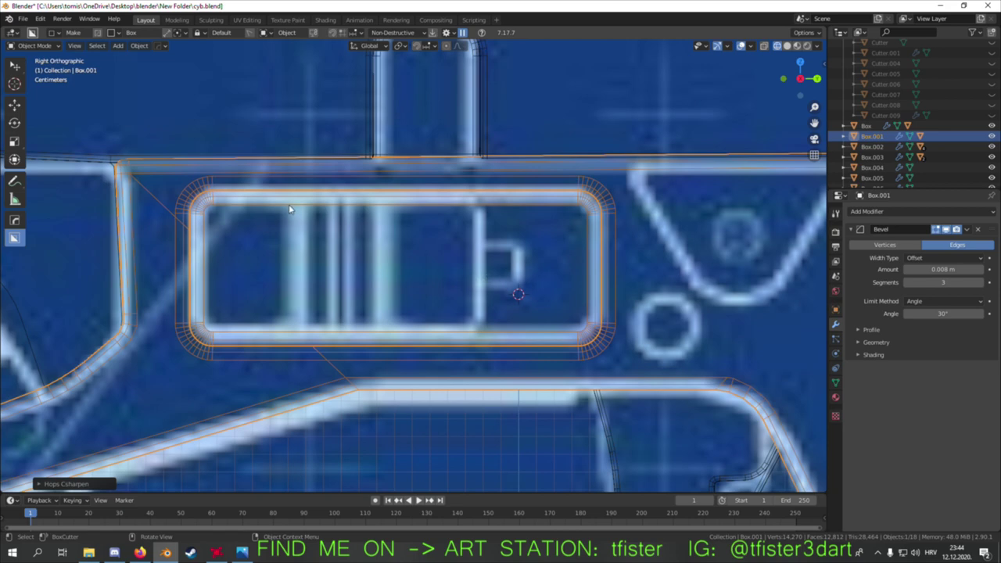
left_click_drag(208, 209, 479, 334)
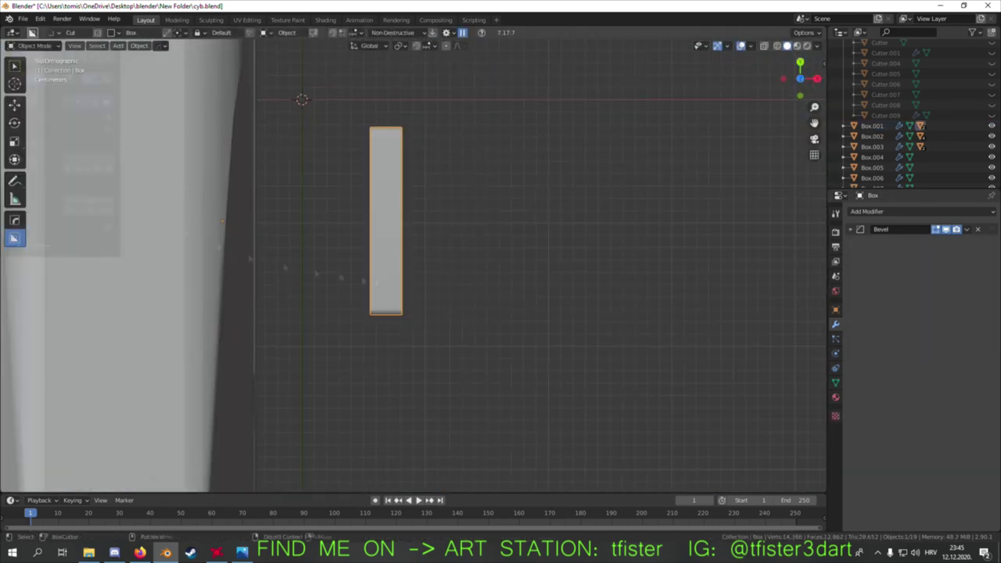
left_click_drag(374, 366, 415, 174)
mouse_move(363, 344)
left_mouse_down()
mouse_move(401, 200)
mouse_move(389, 229)
left_mouse_up()
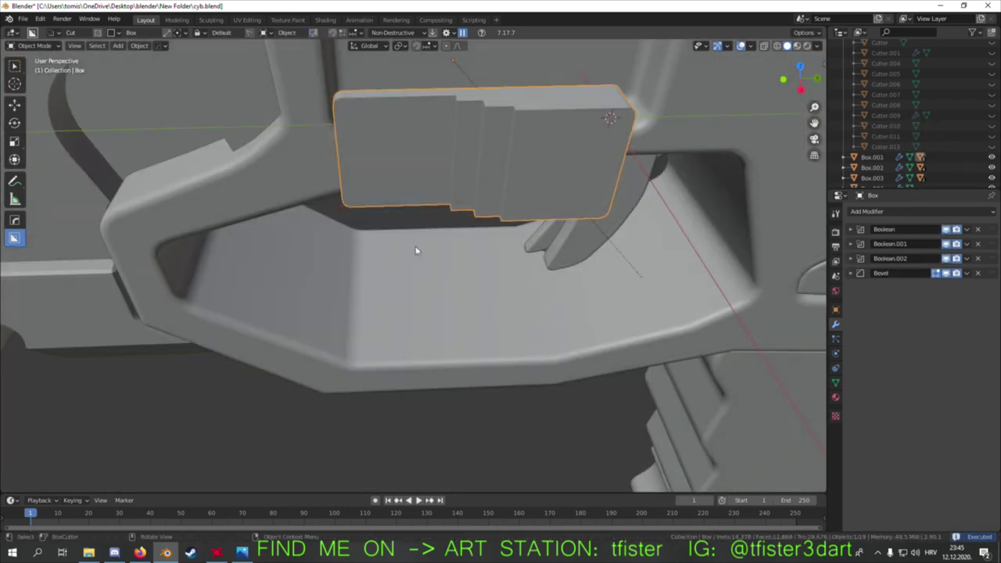
- Move the notched block into the frame recess and save cyb.blend
left_click(374, 163)
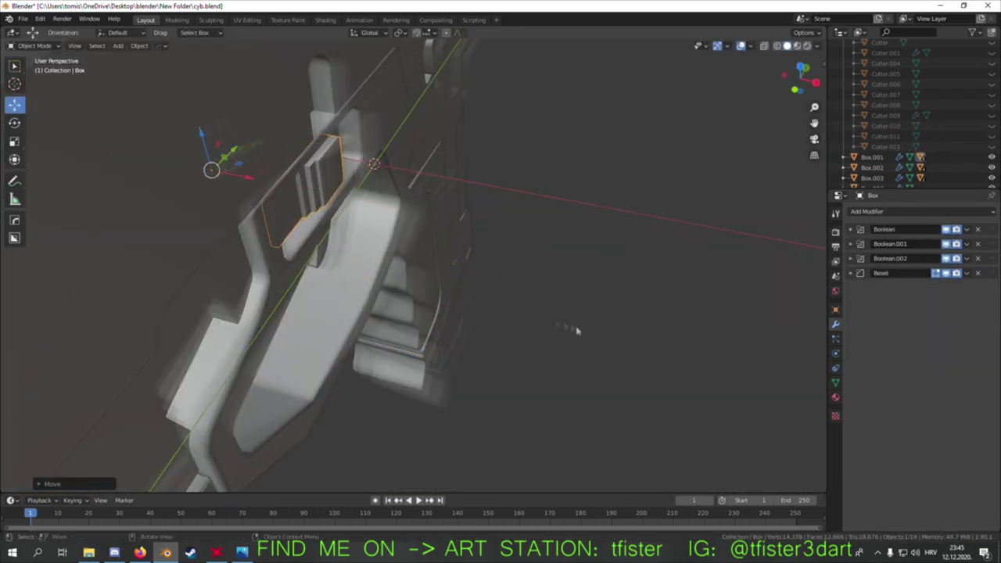
middle_click_drag(370, 306, 688, 311)
scroll(444, 248, "down", 3)
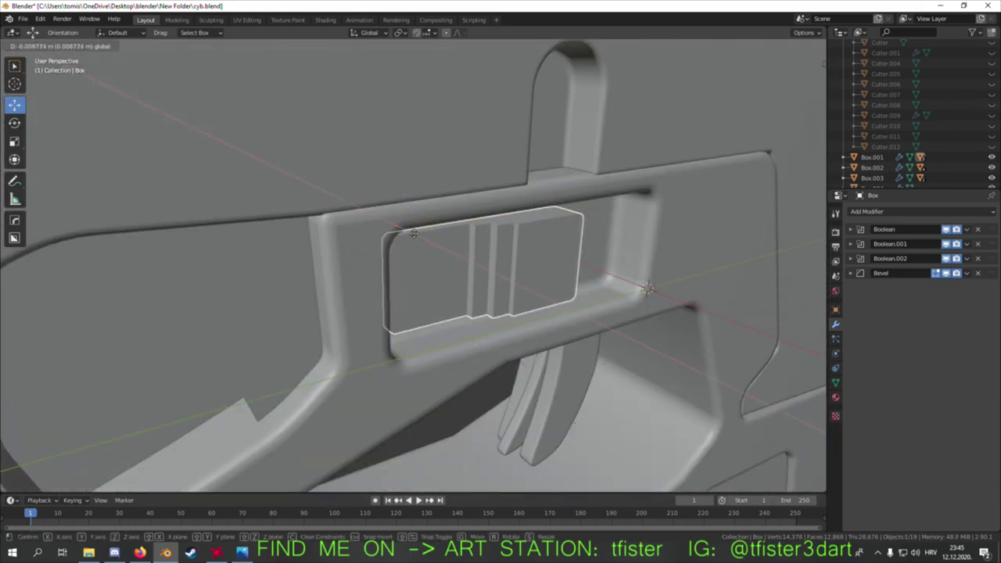
key("ctrl+s")
key("KP_3")
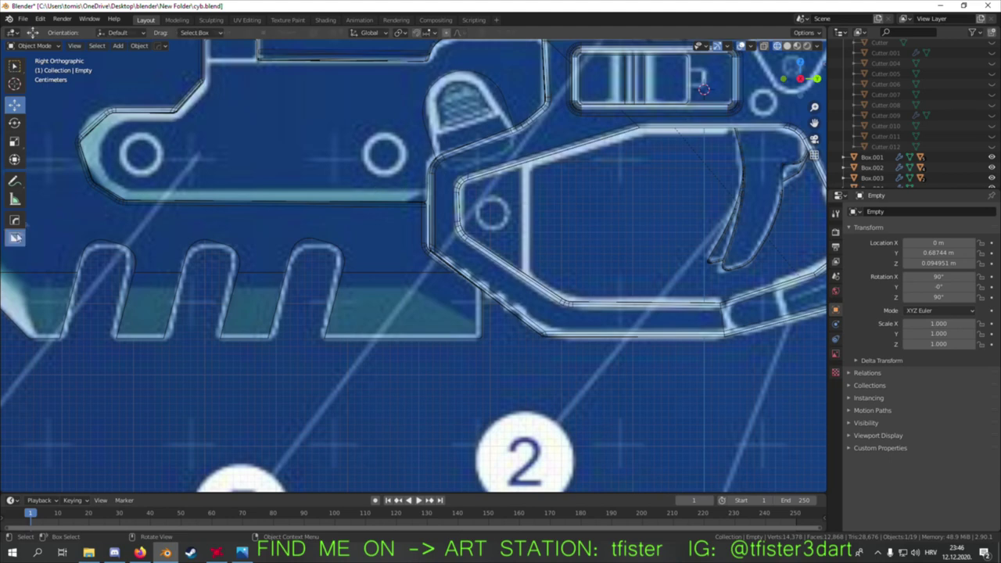
- Draw a small new box with BoxCutter's box shape
key("alt+w")
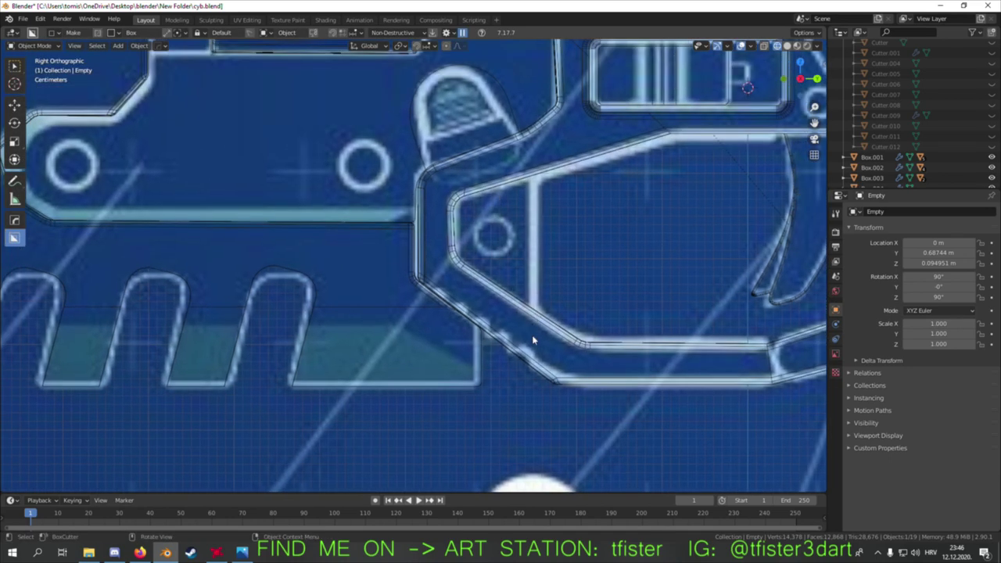
left_click(99, 41)
mouse_move(535, 145)
left_mouse_down()
mouse_move(374, 303)
mouse_move(446, 340)
left_mouse_up()
middle_click_drag(396, 271, 458, 263)
key("KP_1")
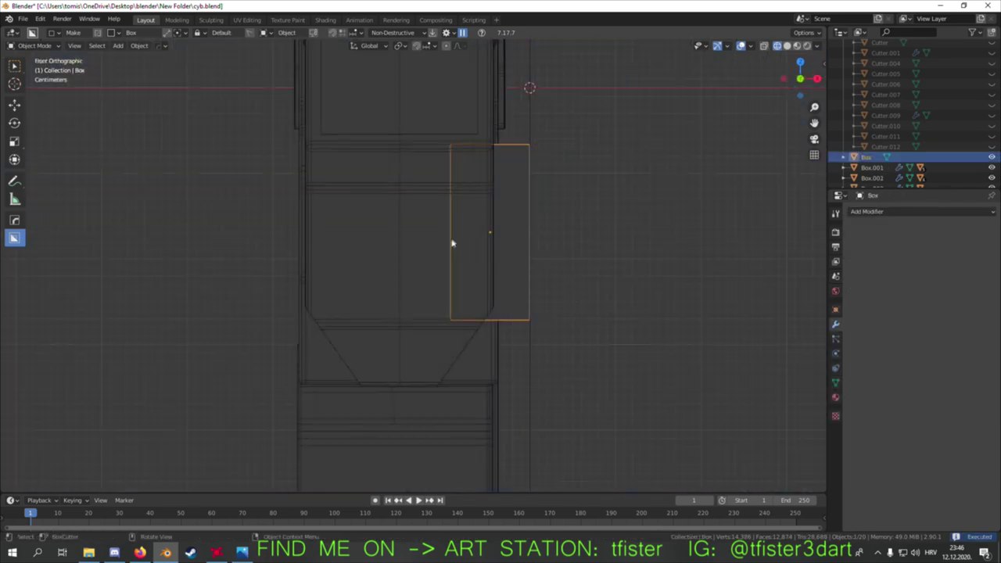
left_click(579, 274)
middle_click_drag(579, 273, 452, 276)
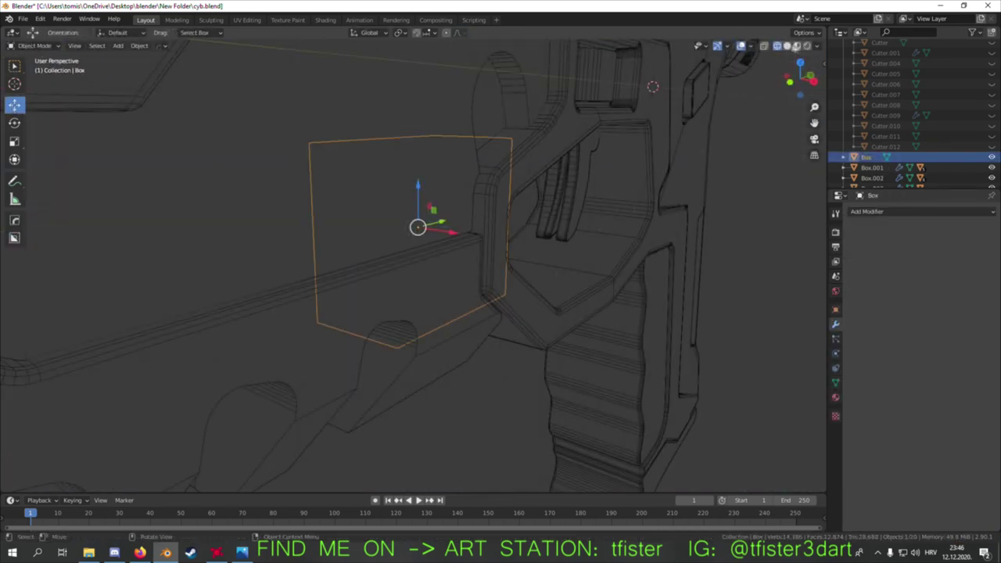
- Apply the box's scale, bevel its edges, and mirror it across the Z axis
key("shift+z")
key("ctrl+a")
key("ctrl+b")
left_click(485, 349)
key("Tab")
key("alt+x")
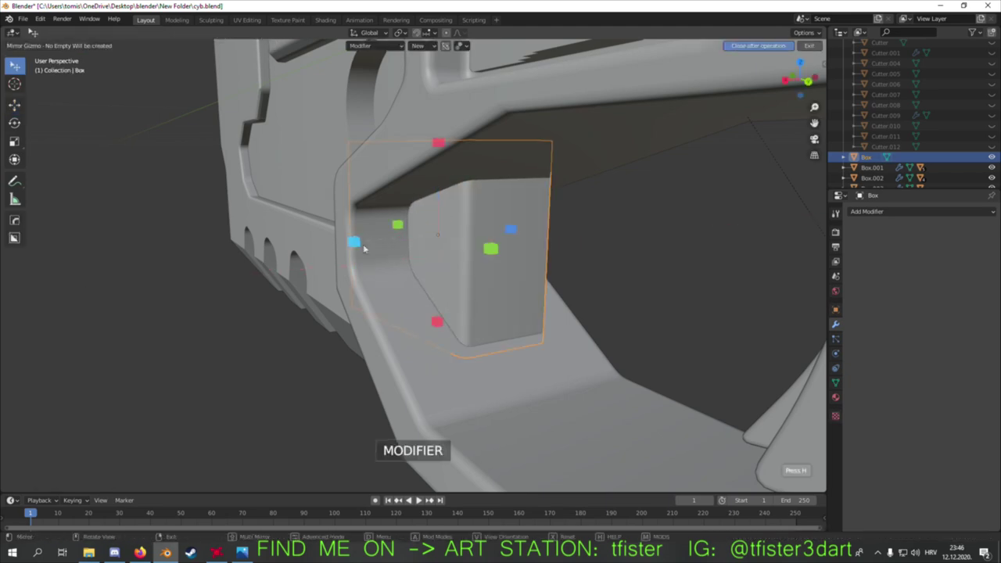
left_click(353, 239)
key("KP_1")
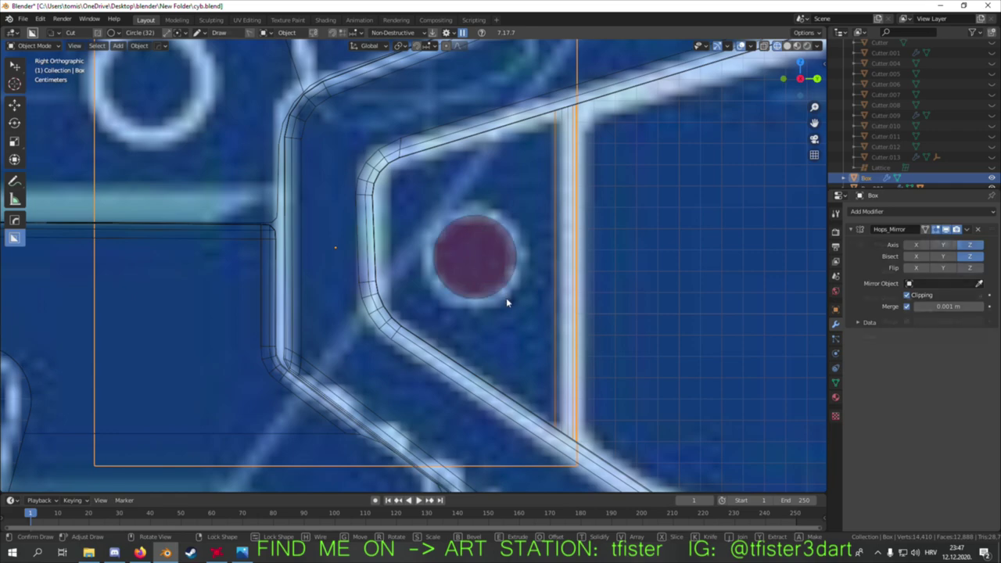
- Commit the round cut over the trigger guard hole and give it a 3-segment 0.005 m bevel
left_click(506, 297)
middle_click_drag(506, 297, 504, 251)
key("q")
left_click(504, 250)
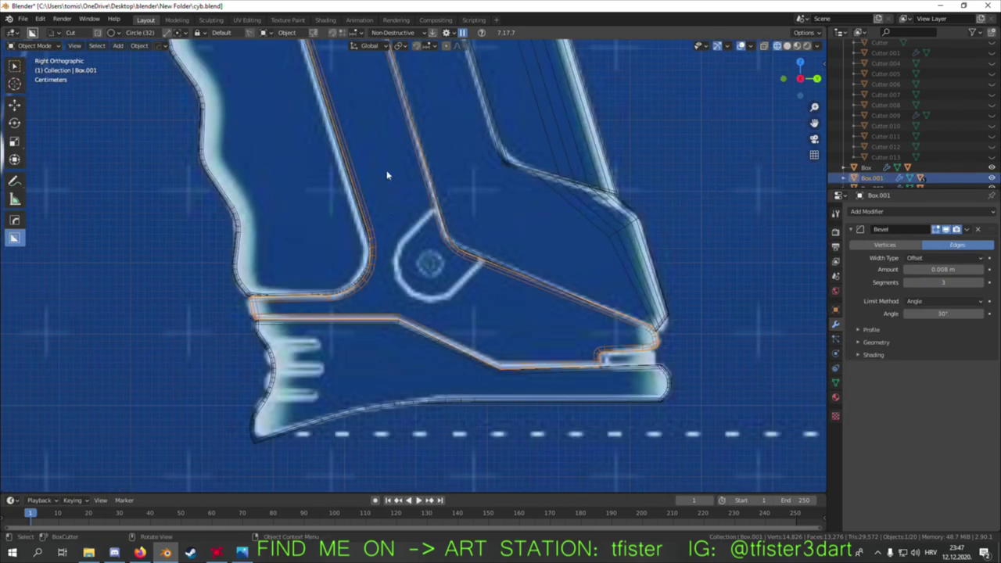
- Cut a pill-shaped recess over the grip pivot and sharpen the frame with Csharp
left_click_drag(393, 212, 476, 386)
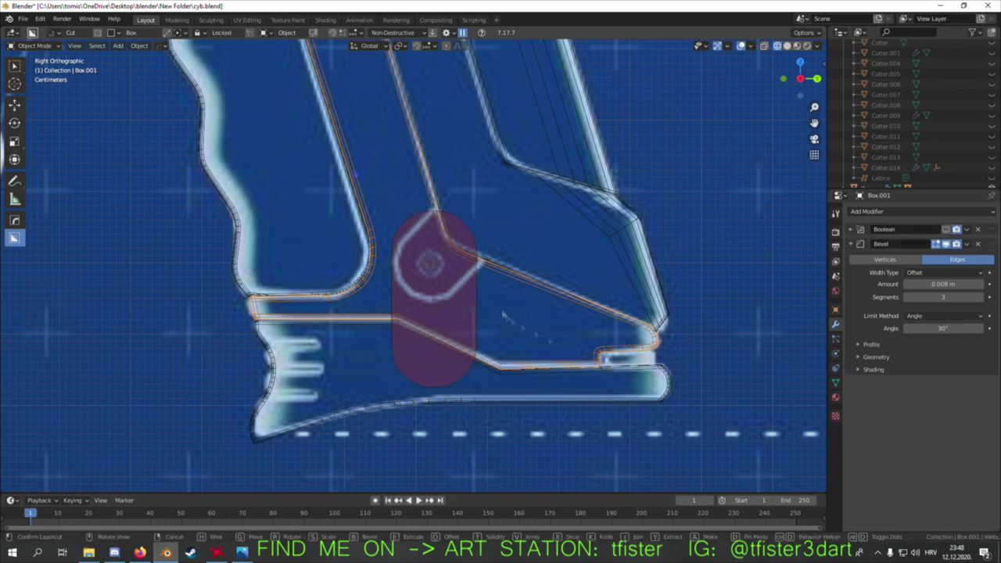
middle_click_drag(504, 315, 350, 318)
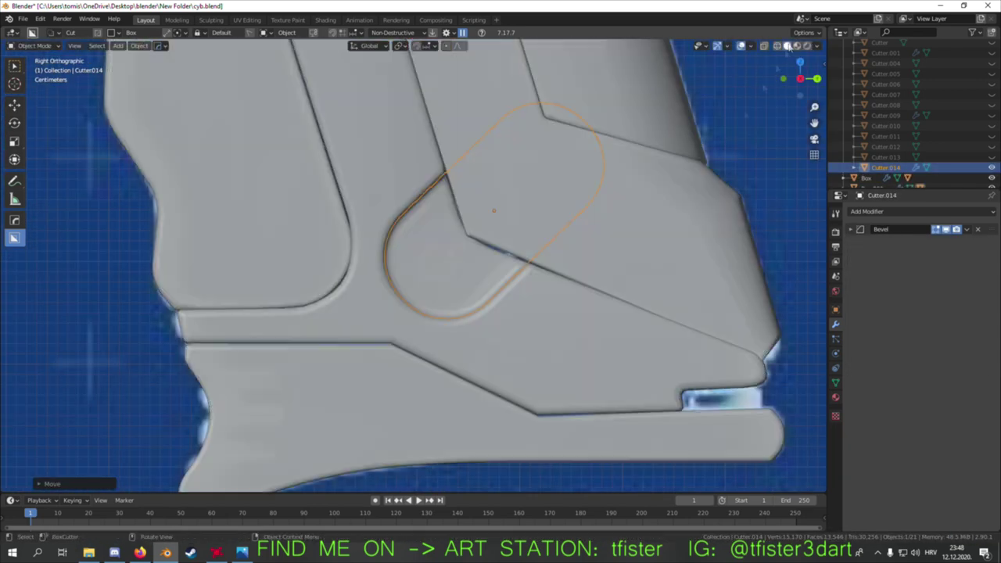
middle_click_drag(647, 301, 414, 171)
key("q")
left_click(391, 199)
- Mirror Box.002 on Z and sharpen it again, widening the bevel to 0.008 m
middle_click_drag(414, 266, 470, 235)
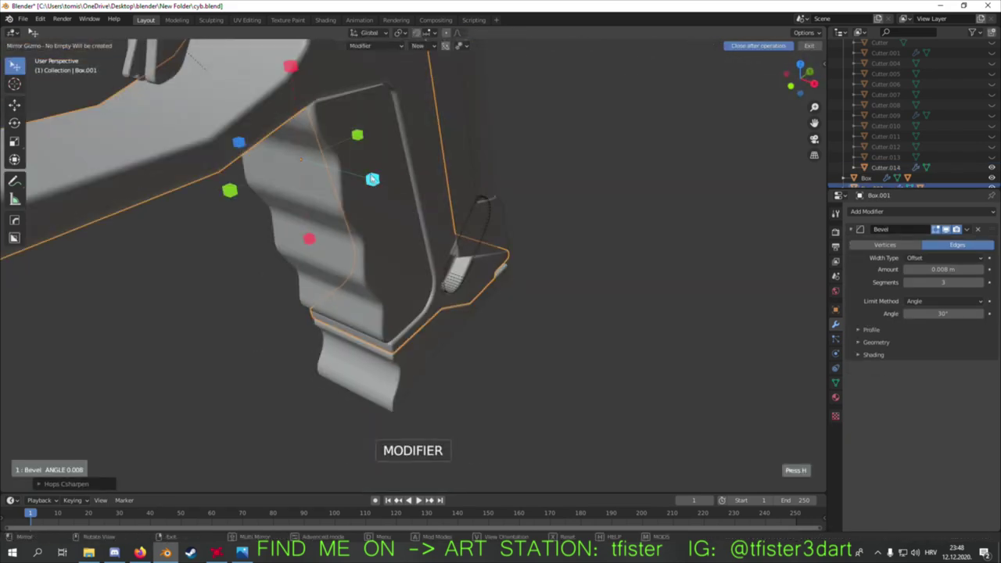
key("Tab")
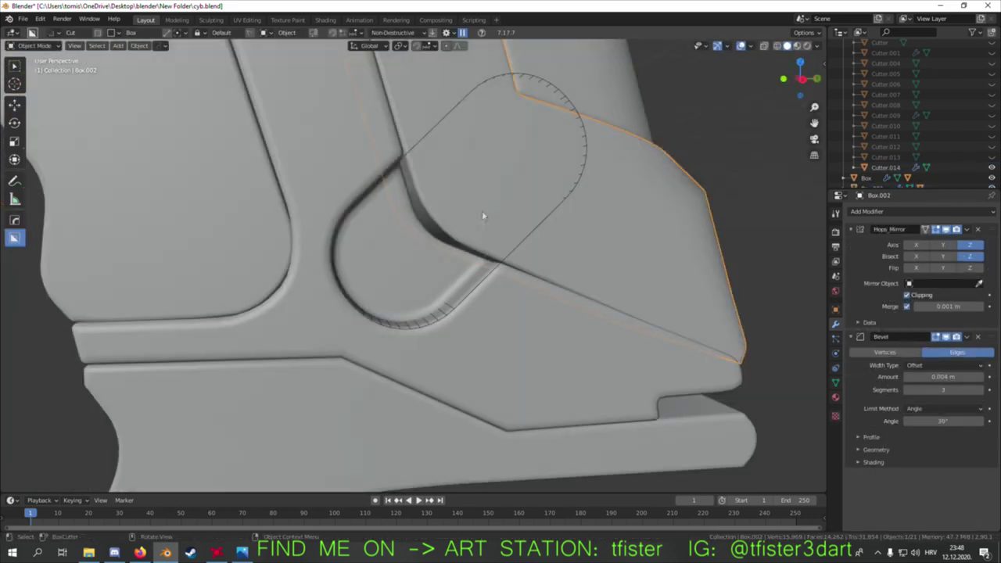
key("q")
mouse_move(423, 305)
left_click(462, 317)
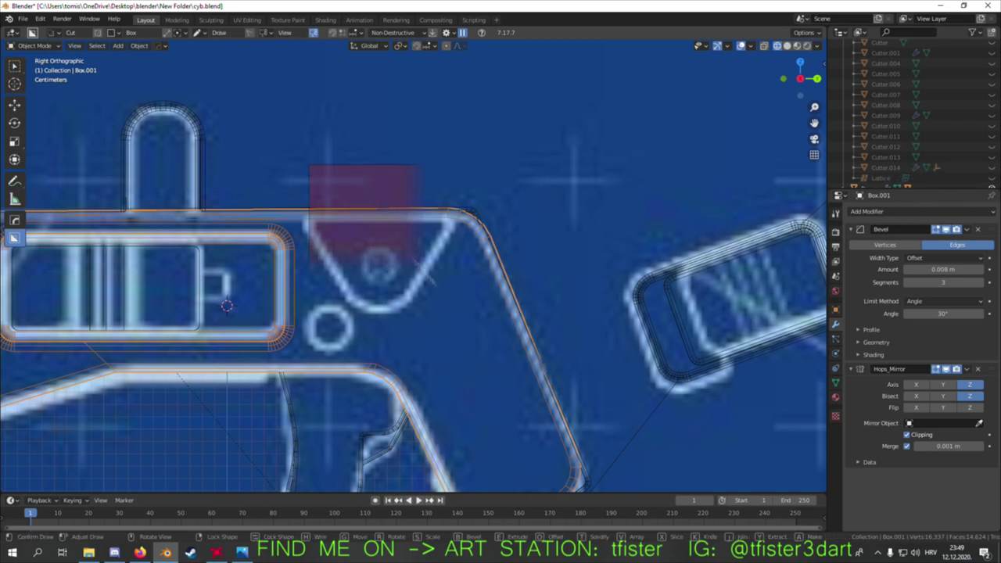
- Slide a vertex and scale the triangular Cutter.015 into the V-notch position above the trigger
key("b")
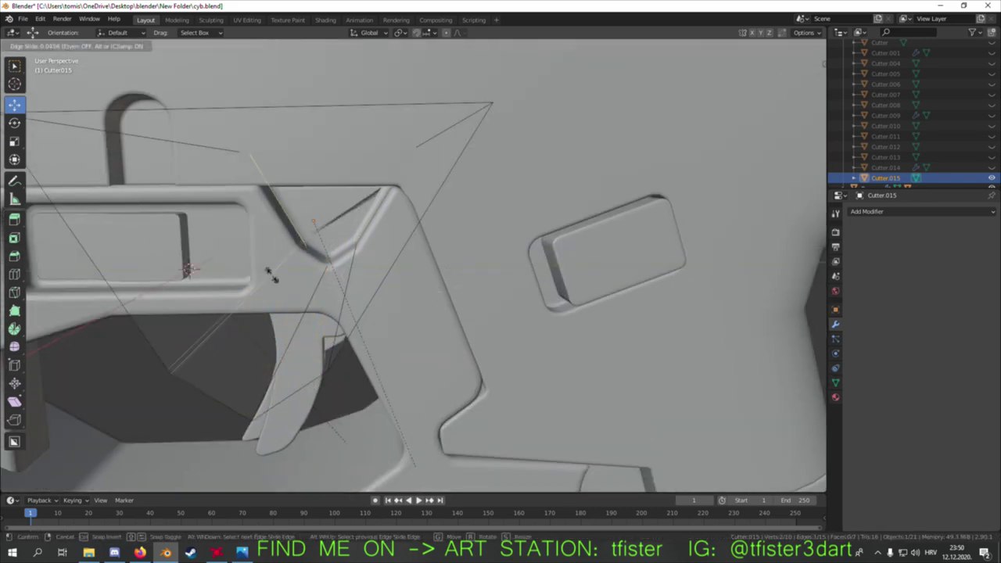
left_click(293, 290)
middle_click_drag(293, 289, 378, 274)
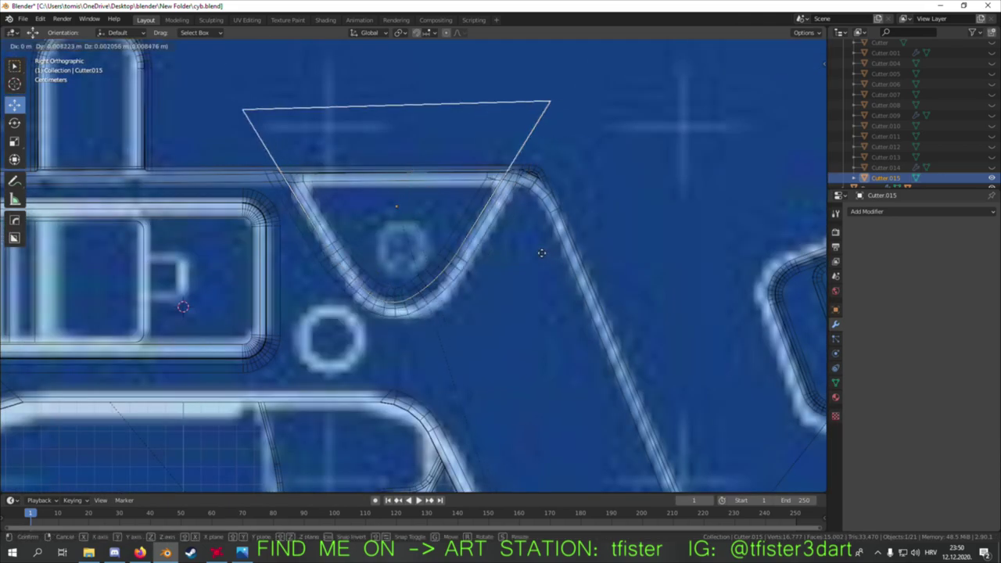
key("Tab")
middle_click_drag(795, 49, 339, 205)
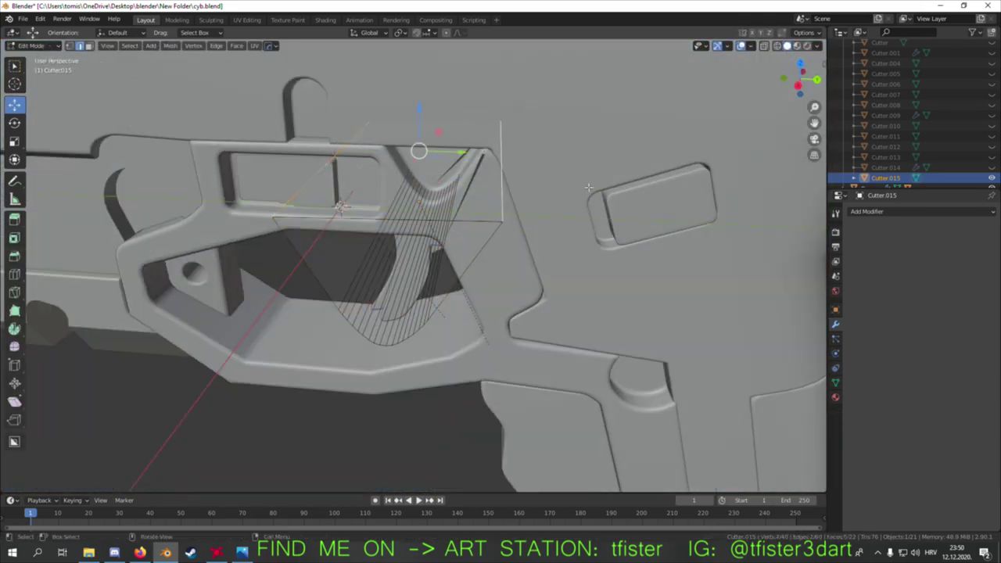
left_click(546, 181)
middle_click_drag(546, 180, 589, 224)
key("Tab")
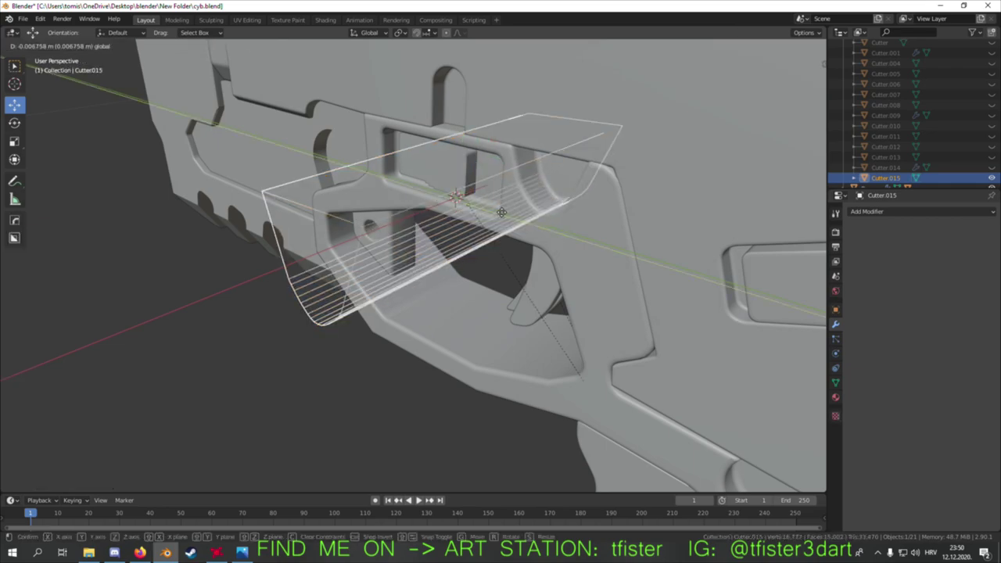
- Apply the V-notch cut to the frame with Csharp, deleting Cutter.015
left_click(589, 224)
key("q")
left_click(637, 266)
key("KP_3")
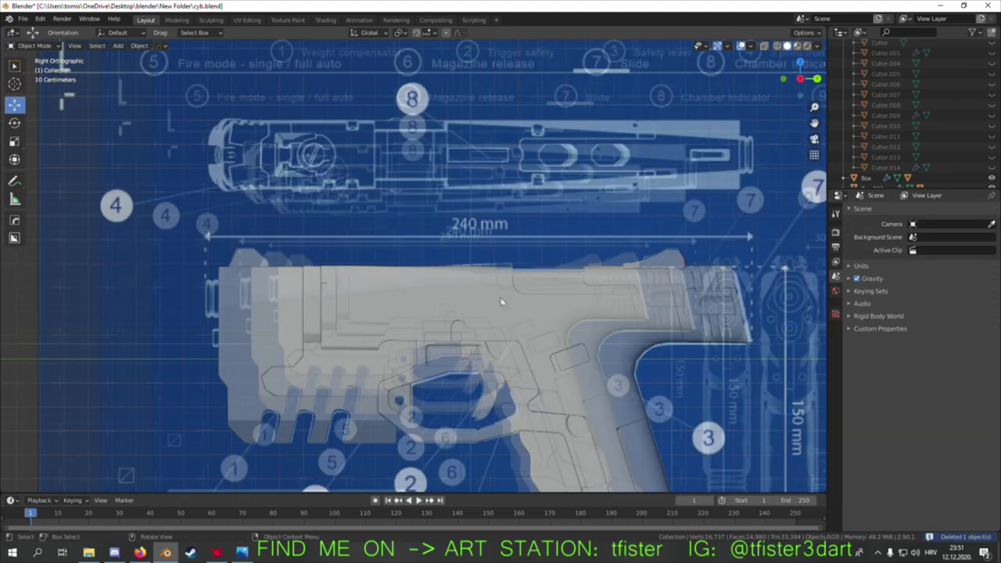
scroll(500, 297, "down", 3)
key("KP_7")
scroll(500, 296, "up", 4)
left_click(514, 139)
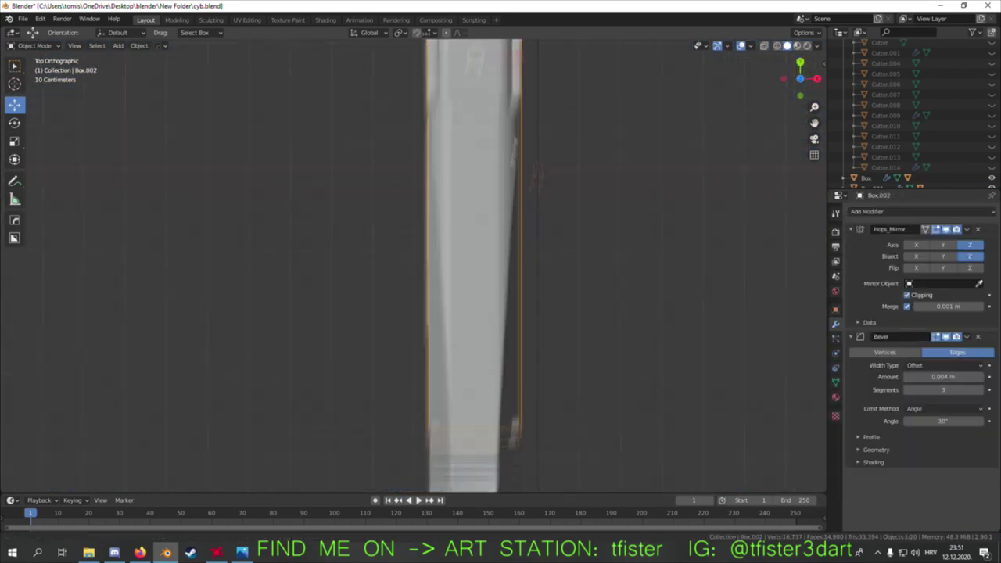
- Cut a rectangular slot into the side of the slide from the top view
middle_click_drag(233, 389, 411, 217)
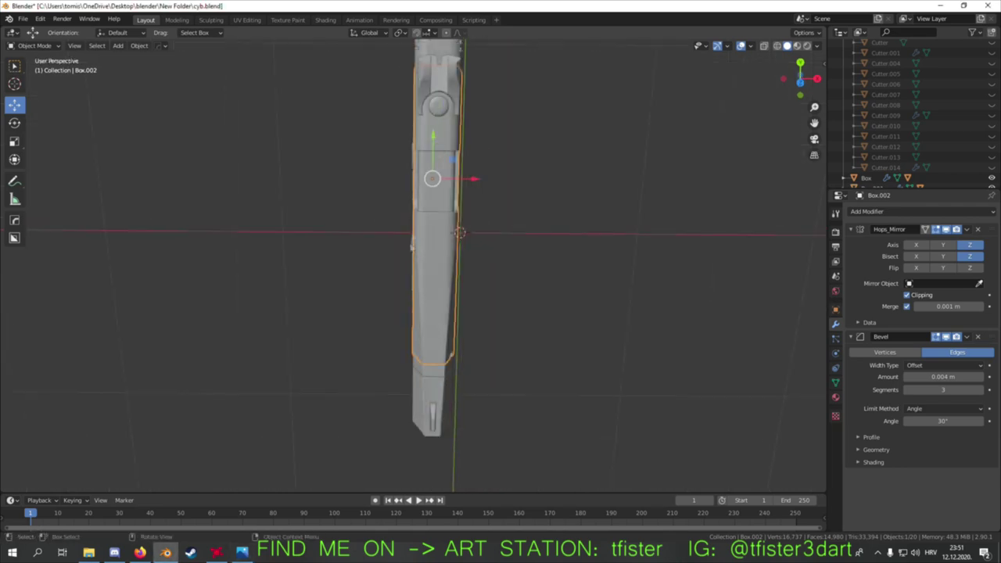
scroll(411, 217, "up", 1)
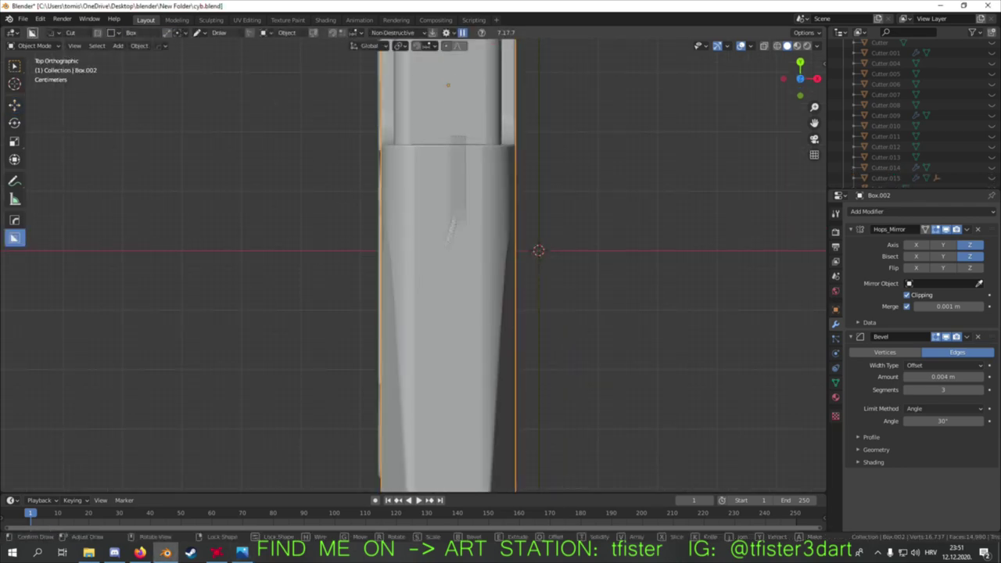
middle_click_drag(441, 305, 517, 251)
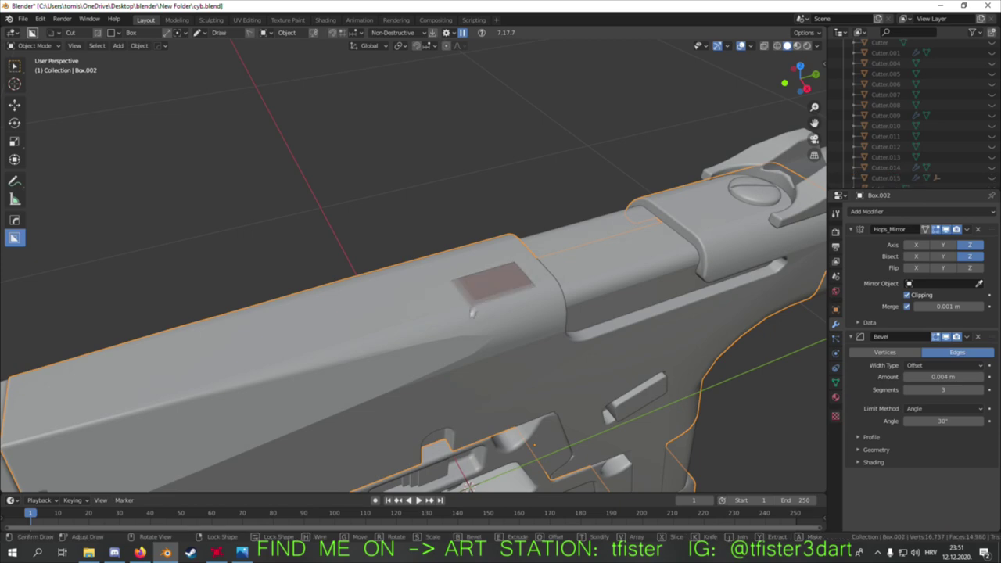
key("KP_3")
key("KP_7")
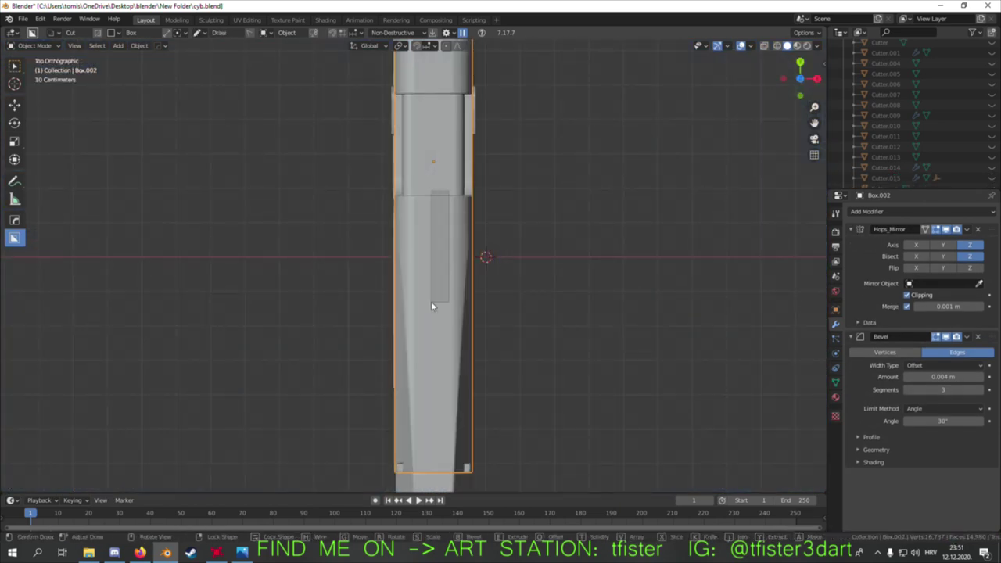
left_click_drag(433, 301, 446, 299)
key("Escape")
left_click_drag(406, 321, 407, 321)
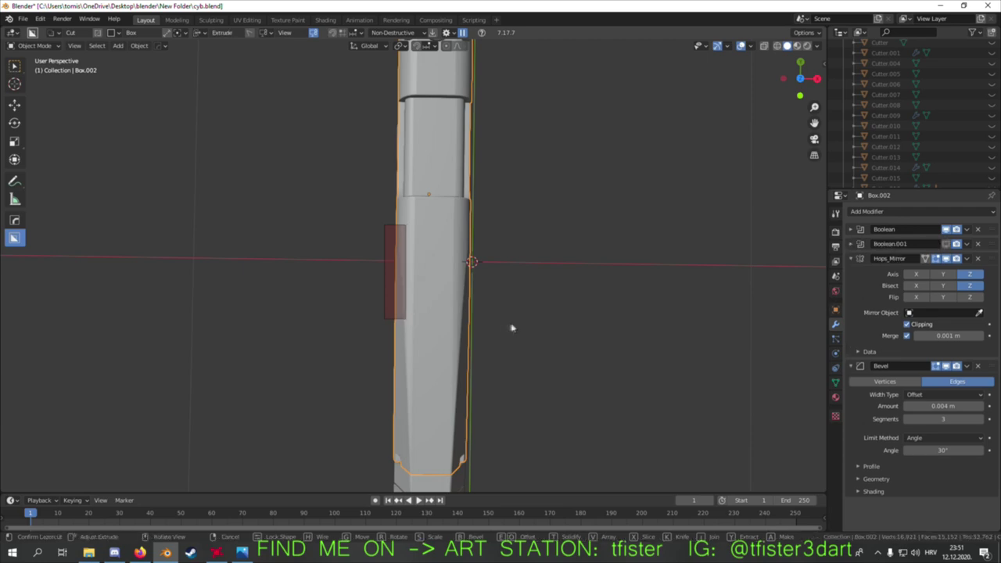
middle_click_drag(512, 329, 548, 297)
- Add a resized cube, subtract it from the slide, and raise the cutter along Z
key("shift+a")
left_click(436, 297)
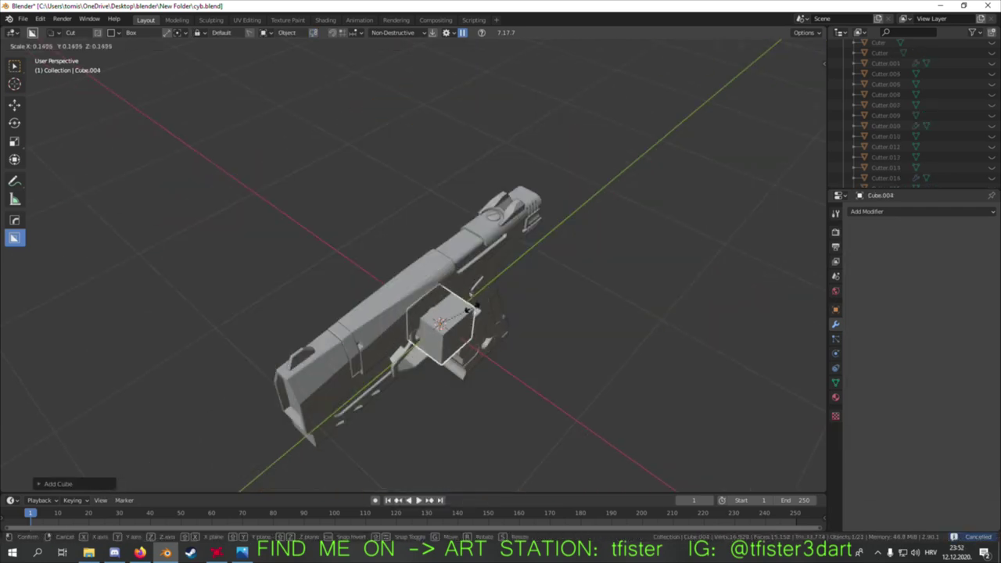
key("KP_7")
left_click(466, 243)
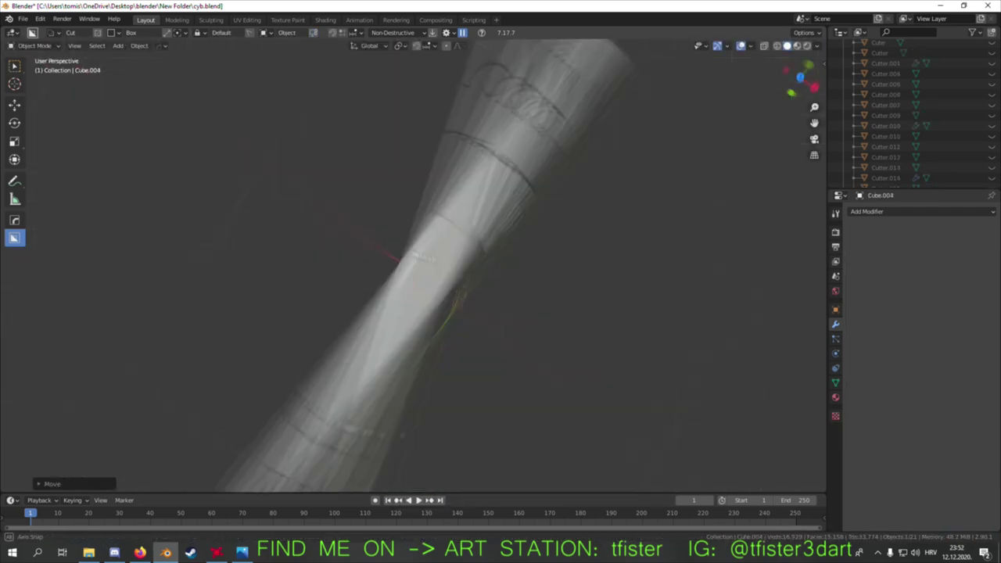
middle_click_drag(467, 243, 500, 282)
key("q")
left_click(480, 300)
key("g")
key("z")
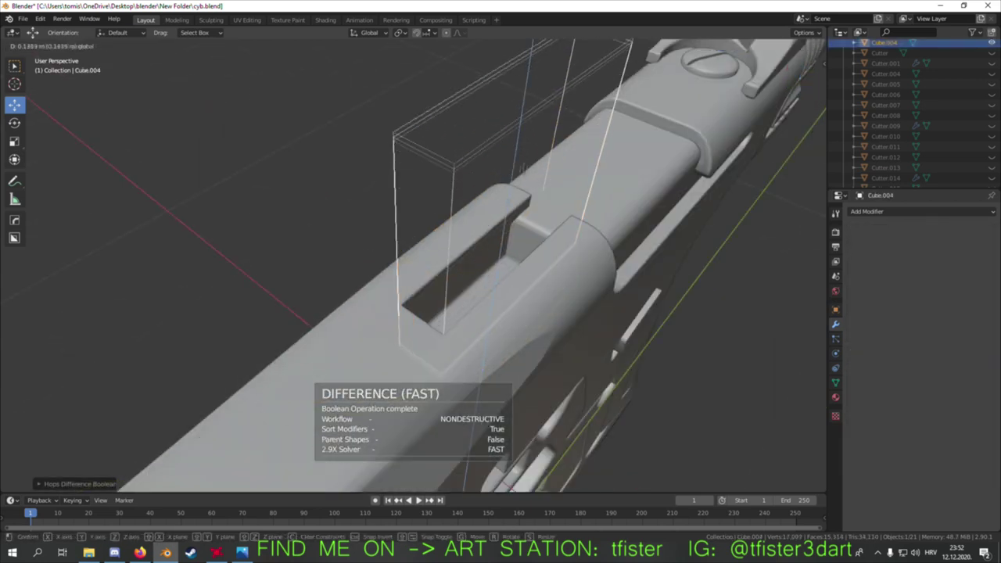
- Apply the slot cut permanently to Box.002 with Csharp Classic
left_click(384, 320)
key("q")
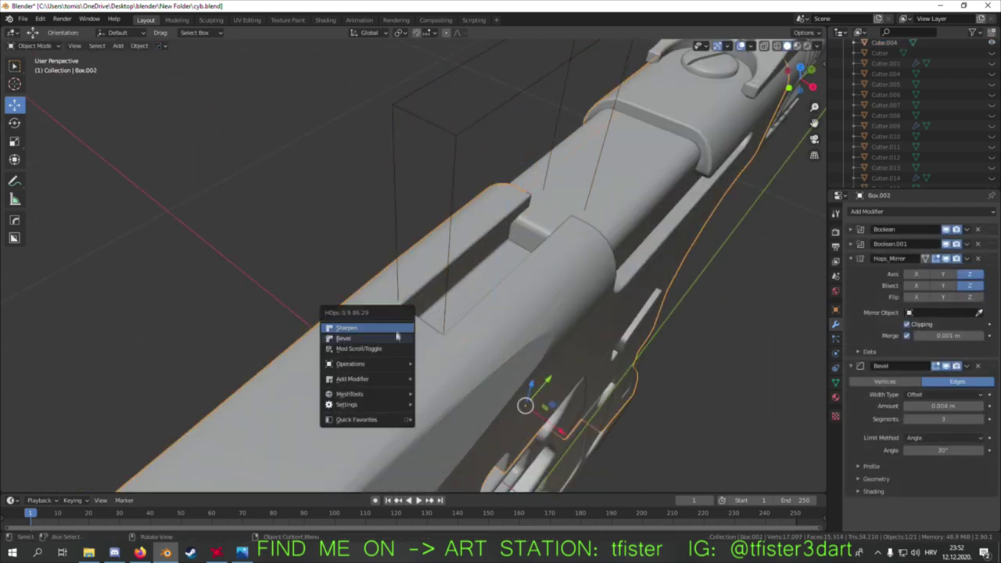
key("Escape")
key("q")
left_click(480, 358)
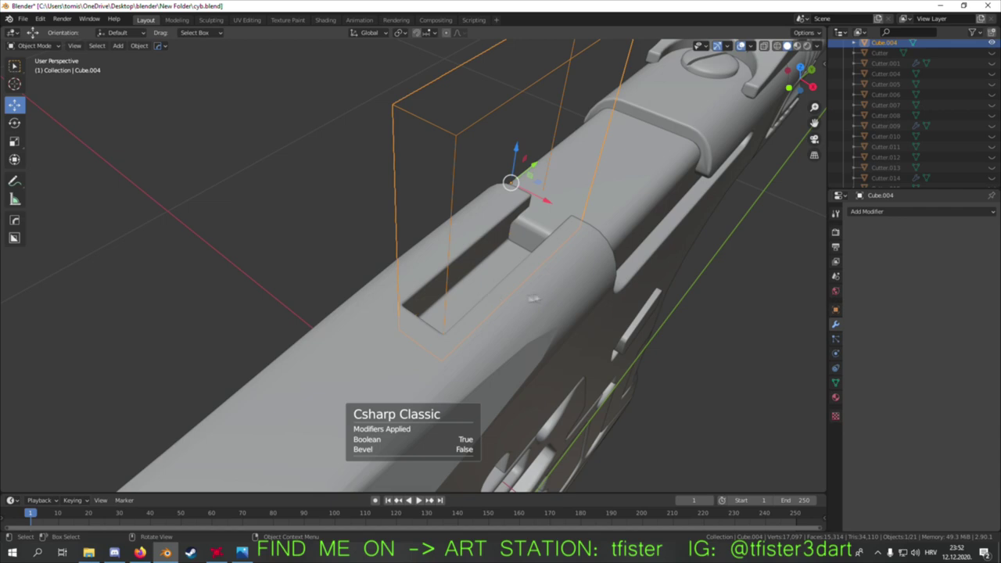
middle_click_drag(483, 338, 438, 274)
- Add a cube narrowed along X, place it in the slot, and sharpen it with a 3-segment 0.003 m bevel
key("shift+a")
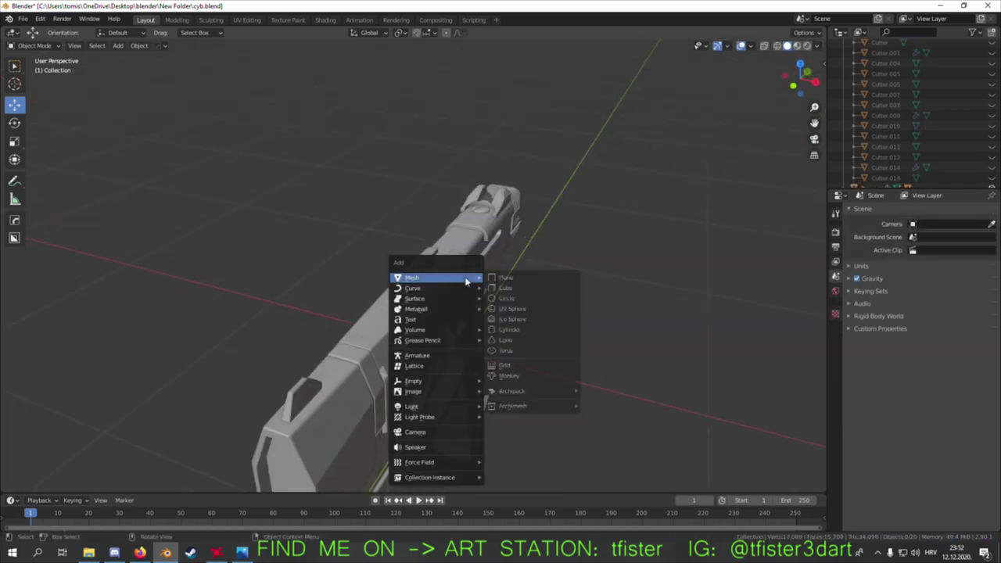
left_click(496, 293)
key("s")
key("KP_7")
key("x")
left_click(470, 390)
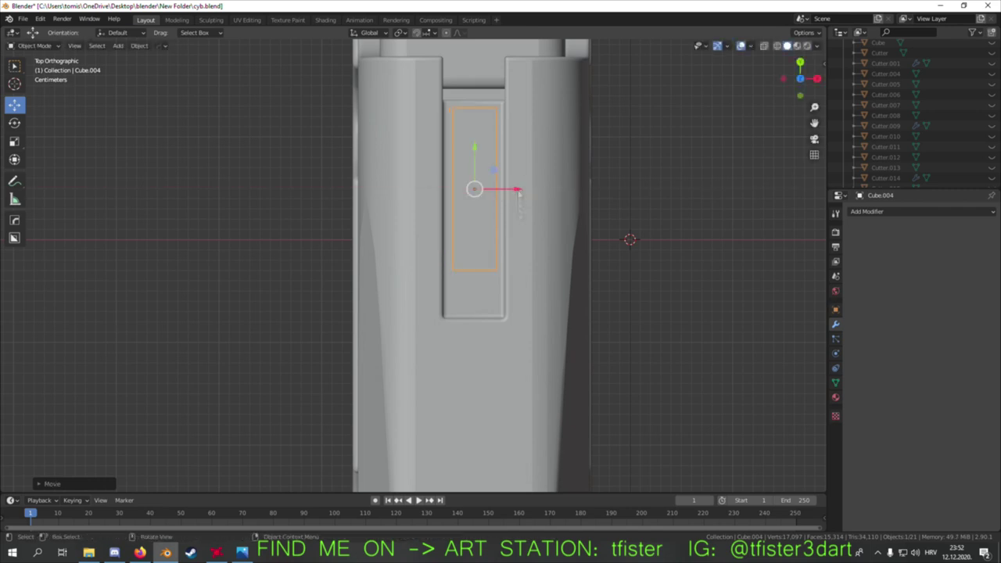
middle_click_drag(519, 191, 496, 367)
left_click(469, 248)
mouse_move(469, 249)
middle_mouse_down()
mouse_move(438, 271)
mouse_move(525, 270)
middle_mouse_up()
key("q")
left_click(525, 329)
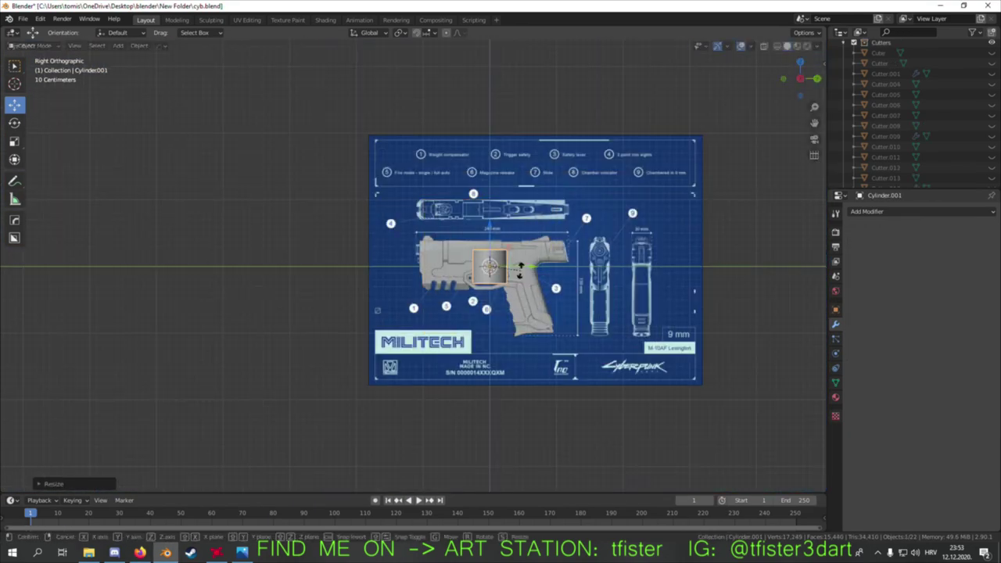
- Move Cylinder.001 to the slide's front, add a shrunk edge loop for a stepped cap, and sharpen at 30°
key("g")
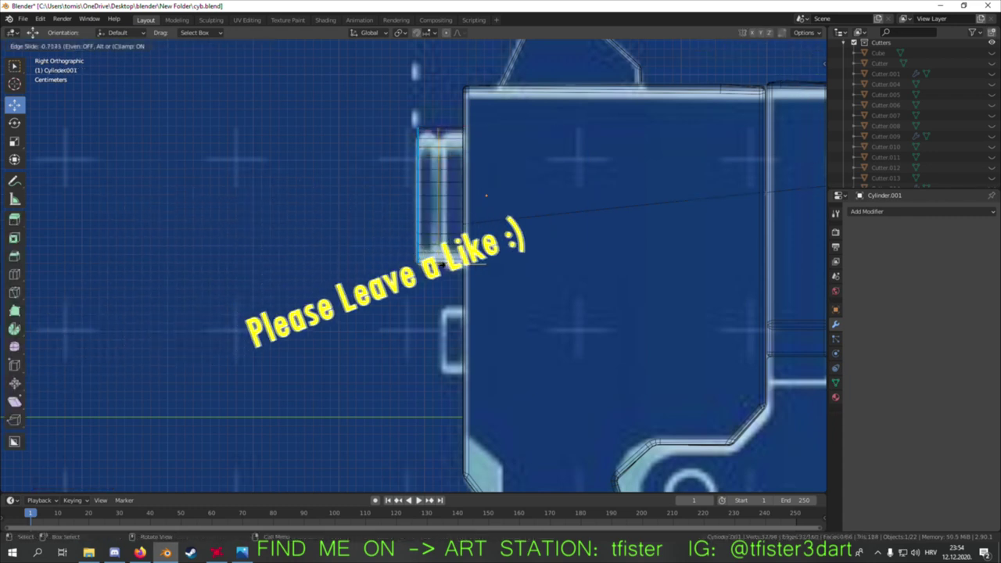
left_click(439, 266)
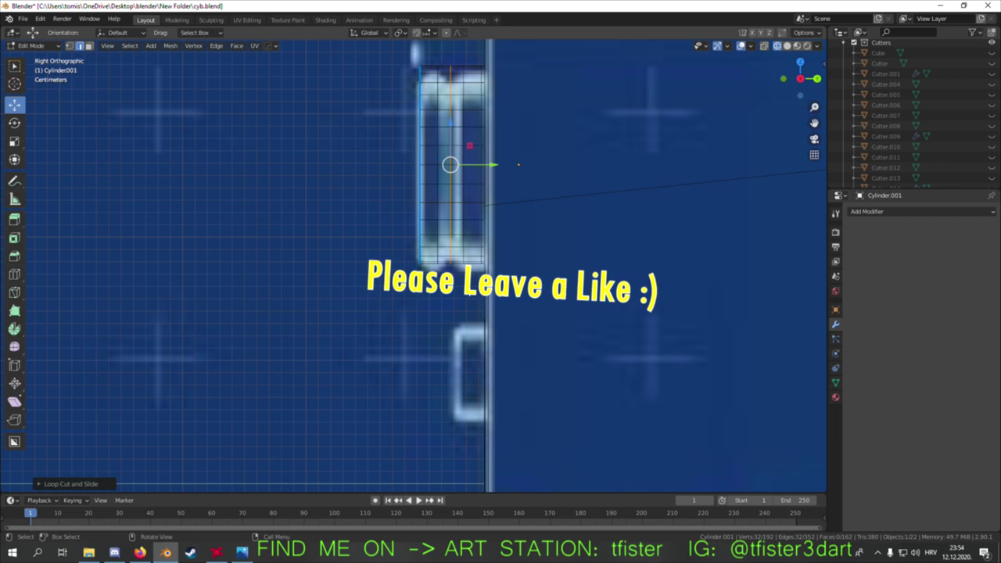
key("s")
key("Tab")
middle_click_drag(450, 164, 501, 164)
key("q")
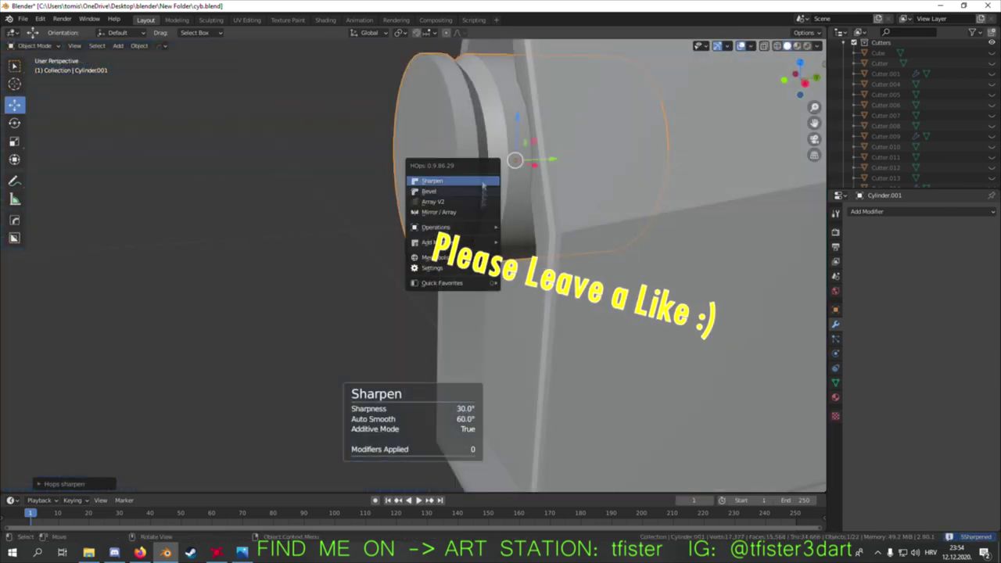
left_click(438, 180)
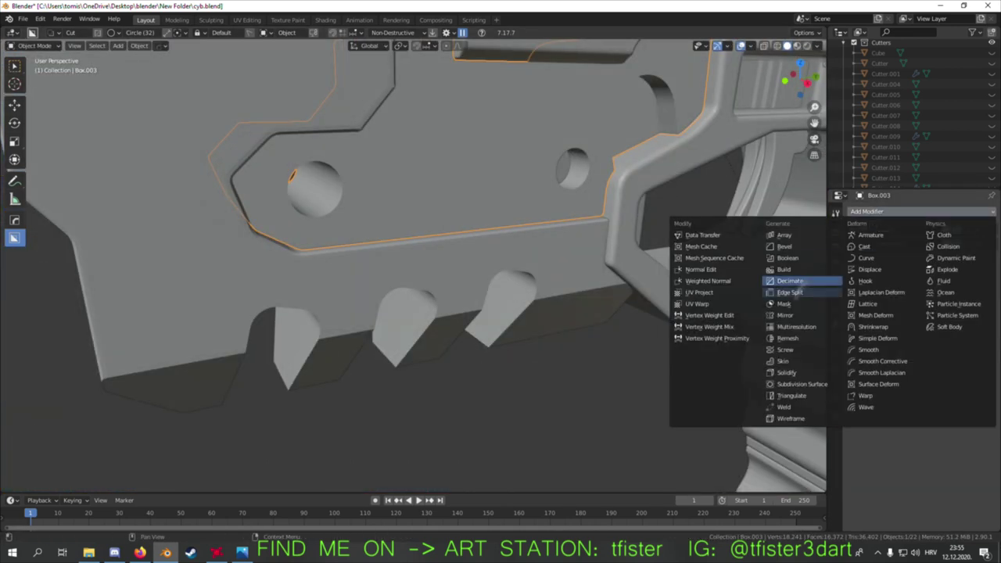
- Try a Bevel modifier with more segments on Box.003, then remove it
left_click(819, 249)
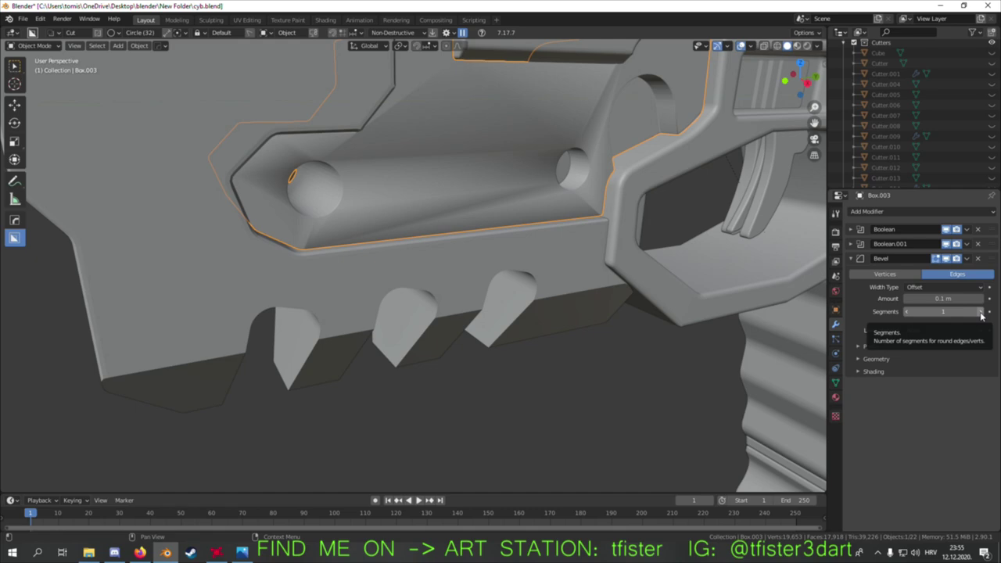
left_click(982, 312)
left_click(982, 312)
left_click(981, 313)
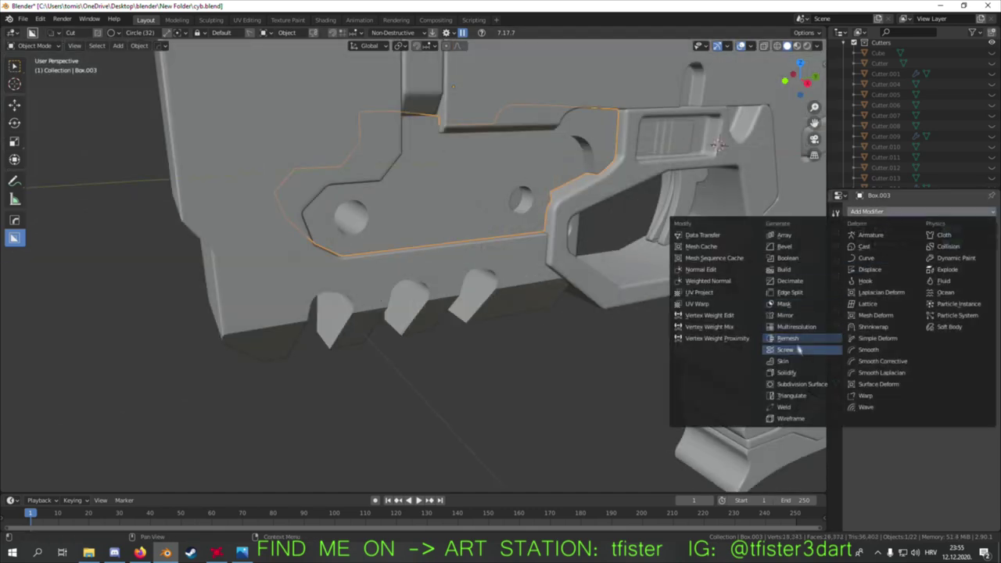
left_click(811, 249)
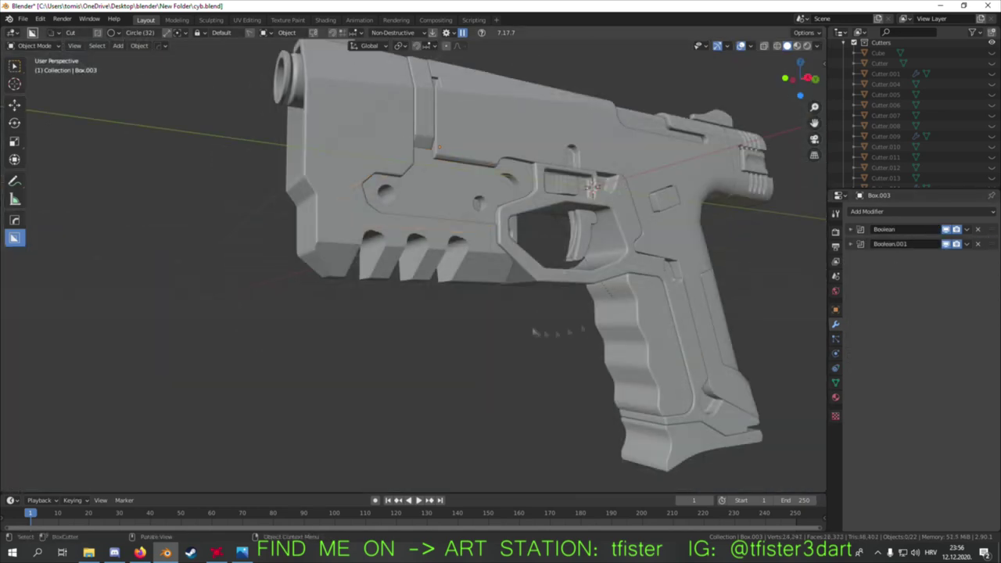
- On Box.002, draw and commit a box-shaped cut near the trigger guard
key("KP_3")
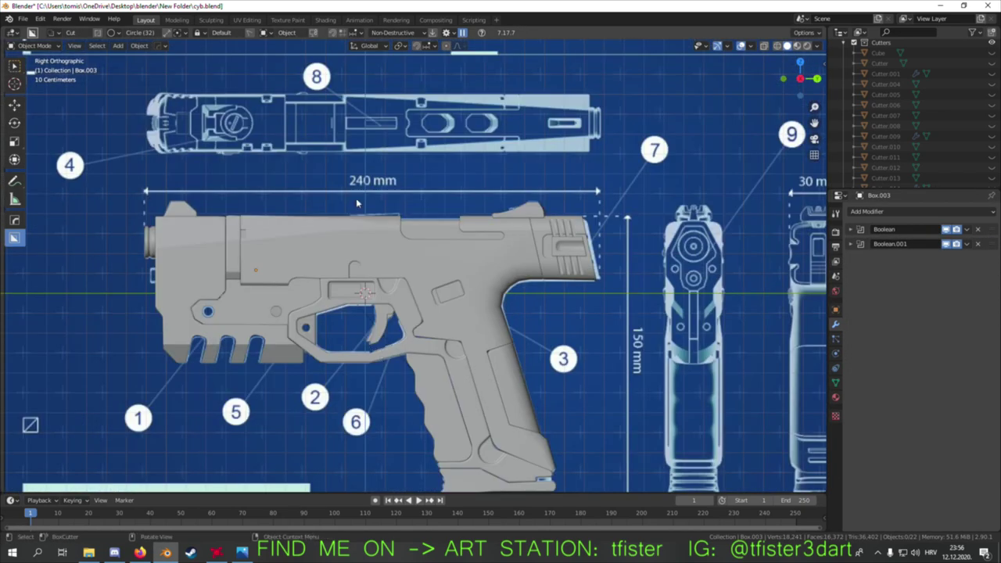
left_click(333, 238)
key("KP_7")
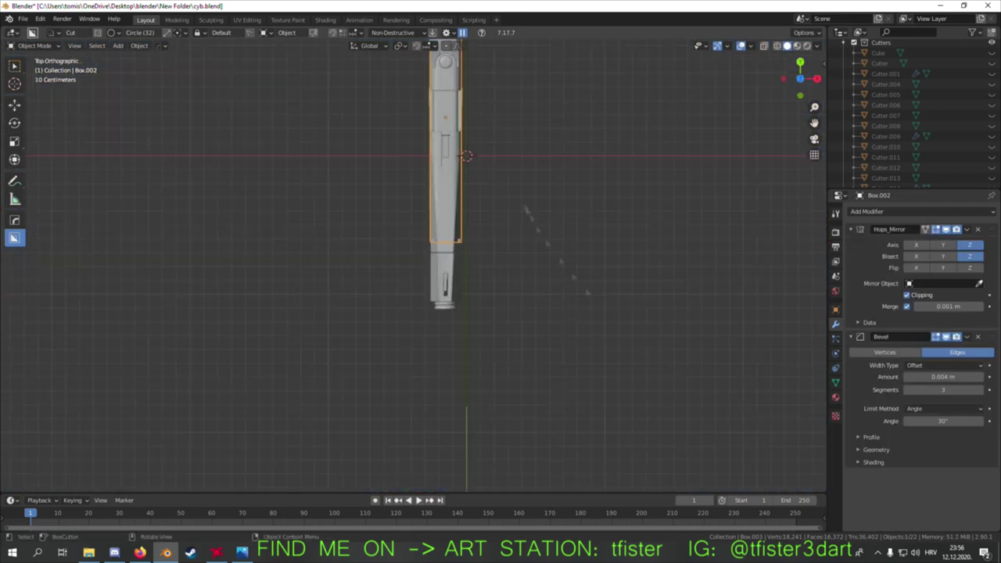
key("KP_3")
scroll(481, 277, "down", 3)
scroll(481, 277, "down", 2)
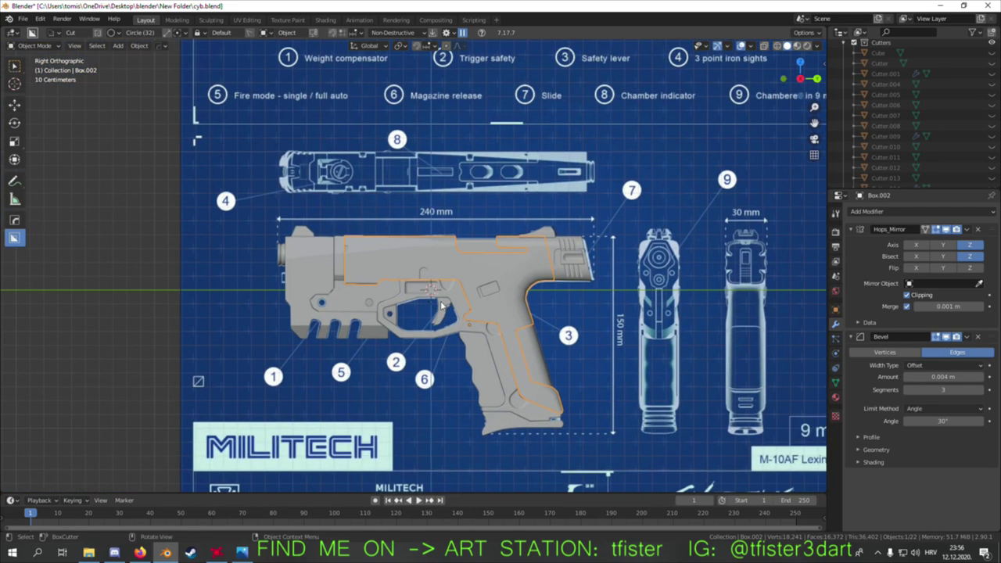
scroll(440, 307, "down", 2)
middle_click_drag(441, 308, 412, 249)
scroll(412, 248, "up", 5)
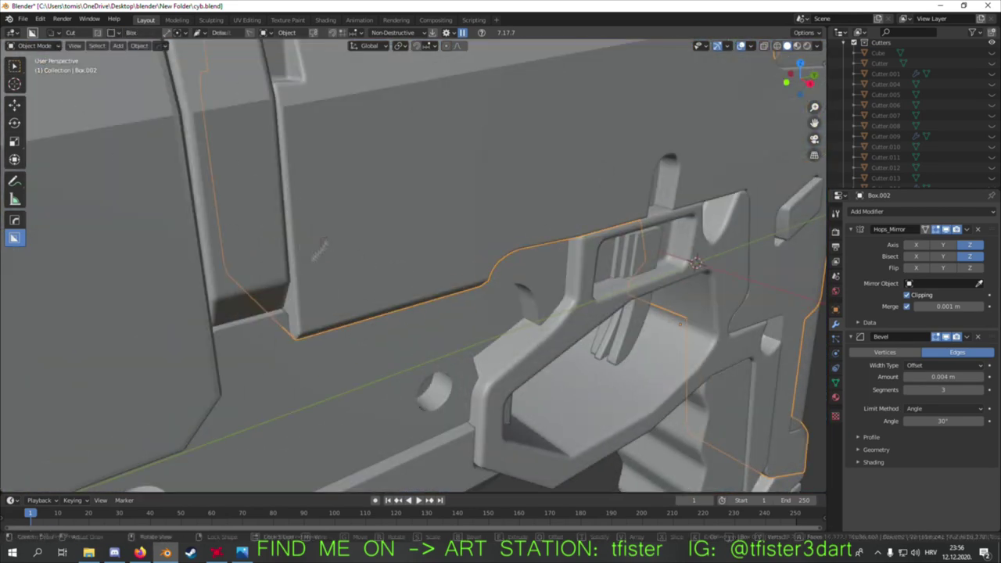
left_click_drag(319, 248, 253, 266)
left_click(317, 192)
key("KP_3")
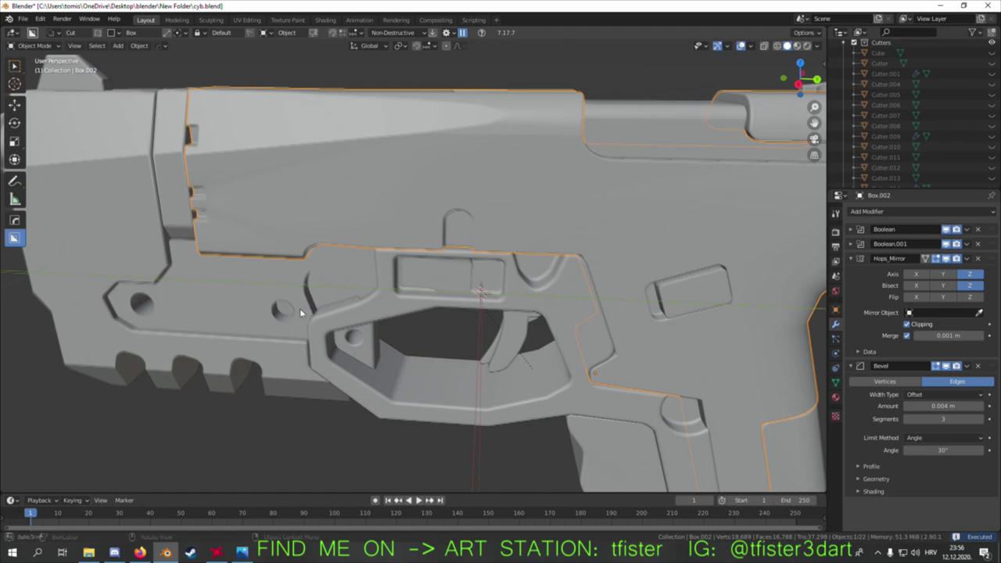
- Cut a second box into the body's top surface
scroll(412, 223, "up", 3)
scroll(412, 223, "up", 2)
middle_click_drag(412, 223, 391, 328)
scroll(287, 297, "up", 3)
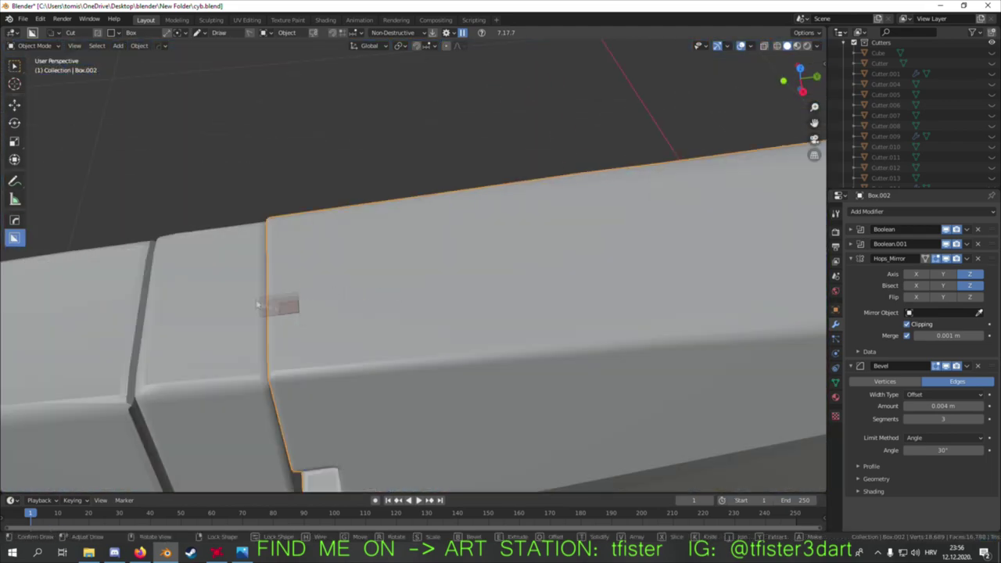
left_click_drag(296, 274, 262, 325)
left_click(249, 297)
scroll(248, 297, "down", 5)
middle_click_drag(249, 297, 261, 183)
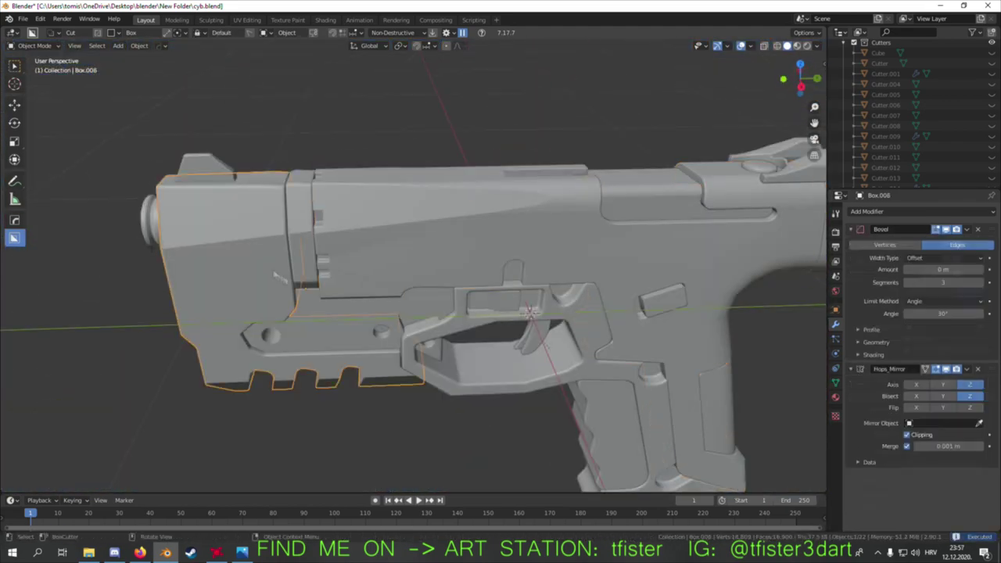
scroll(261, 183, "up", 4)
- Slice a slot shape above the trigger guard with BoxCutter and apply it via HardOps
left_click_drag(258, 176, 350, 194)
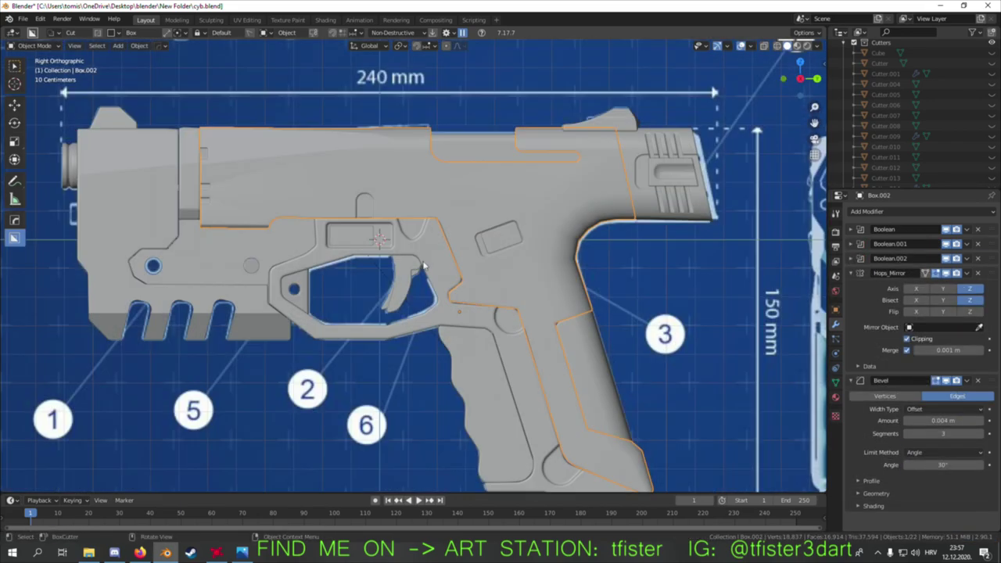
middle_click_drag(423, 267, 367, 325, "shift")
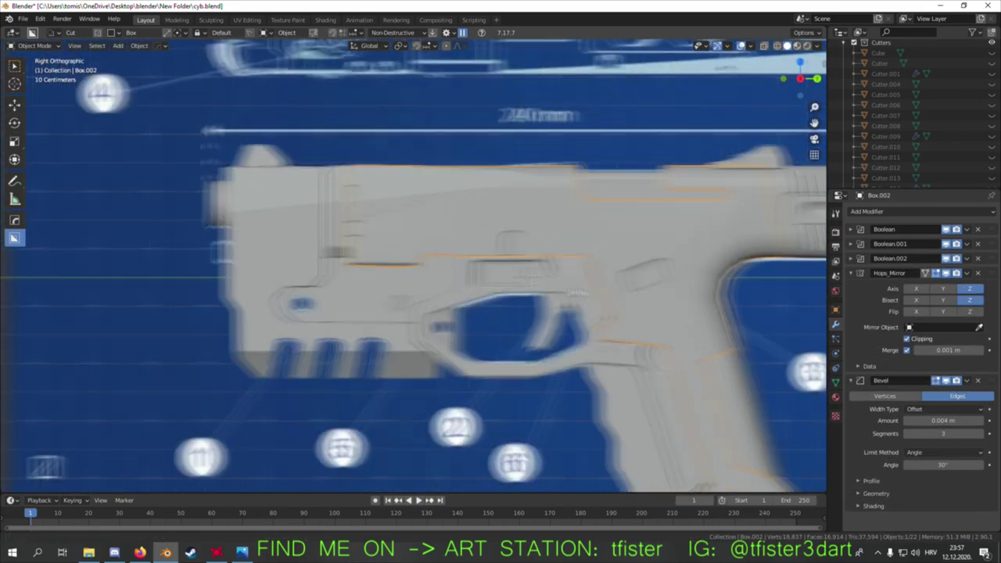
scroll(323, 296, "up", 3)
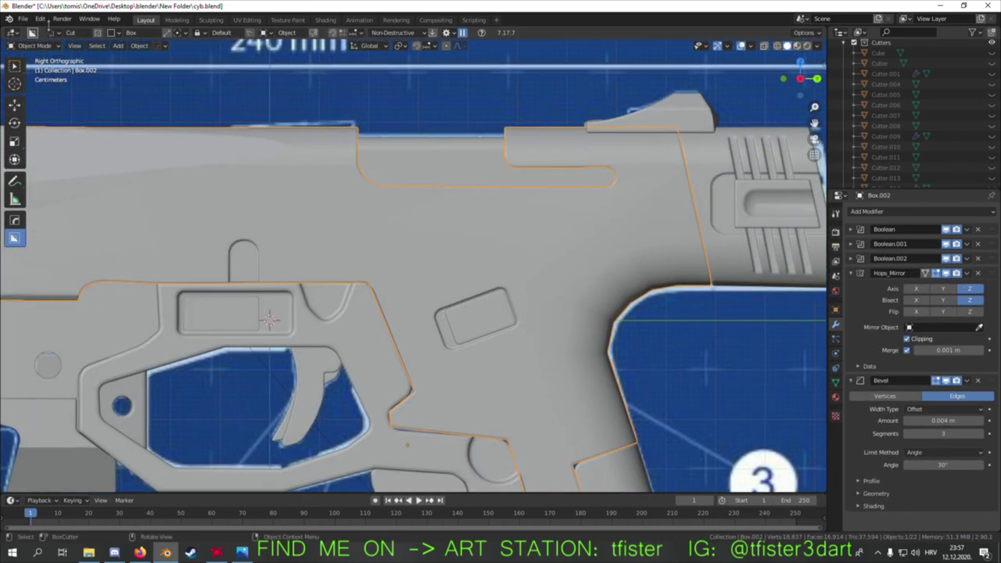
left_click_drag(544, 272, 532, 258)
key("q")
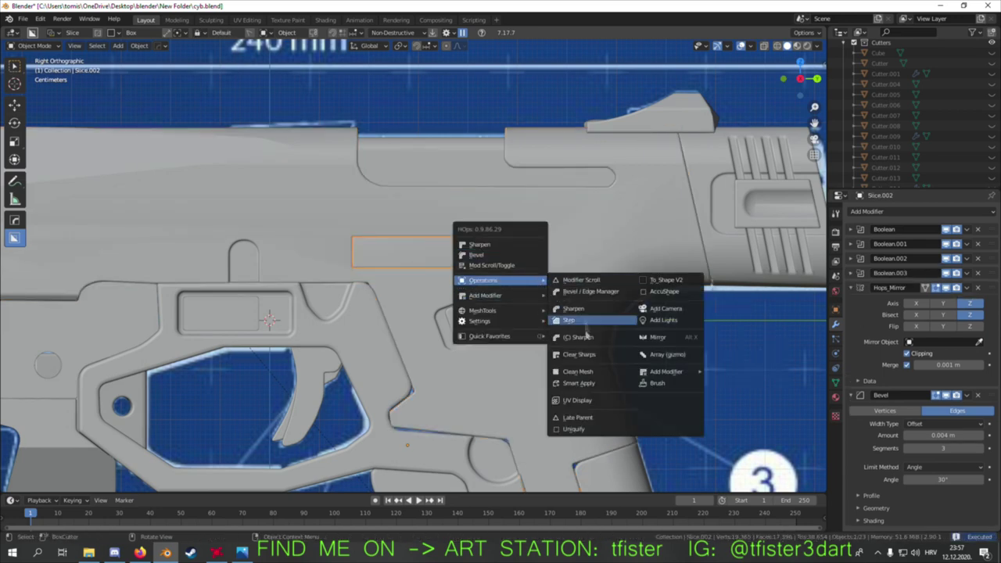
left_click(594, 308)
- Inset the slot face and apply the slot's modifiers
key("x")
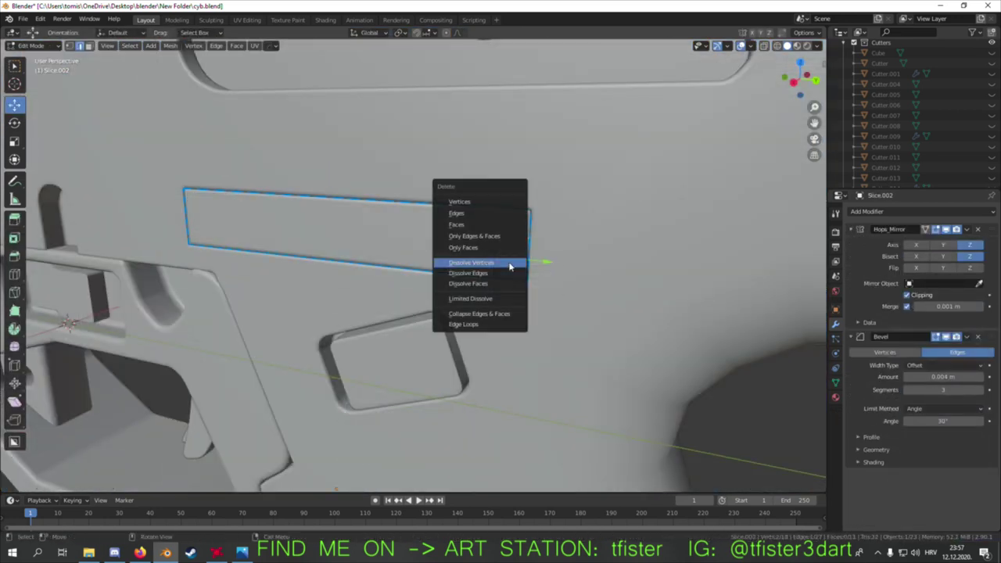
key("KP_Decimal")
key("i")
left_click(740, 344)
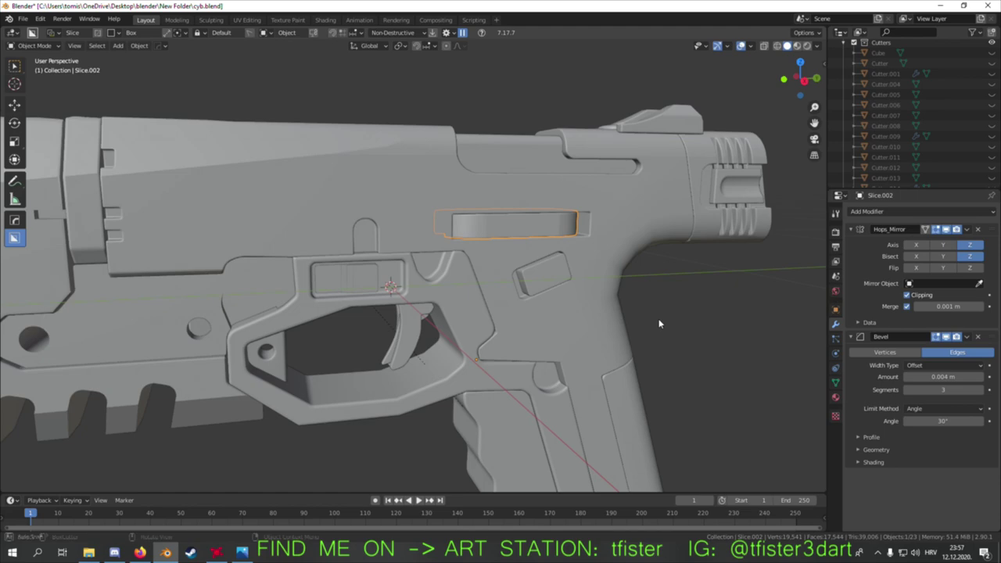
key("q")
left_click(613, 402)
- Cut a small notch into the slot's upper edge in Cut mode and apply Csharp Classic
left_click(59, 32)
left_click(62, 43)
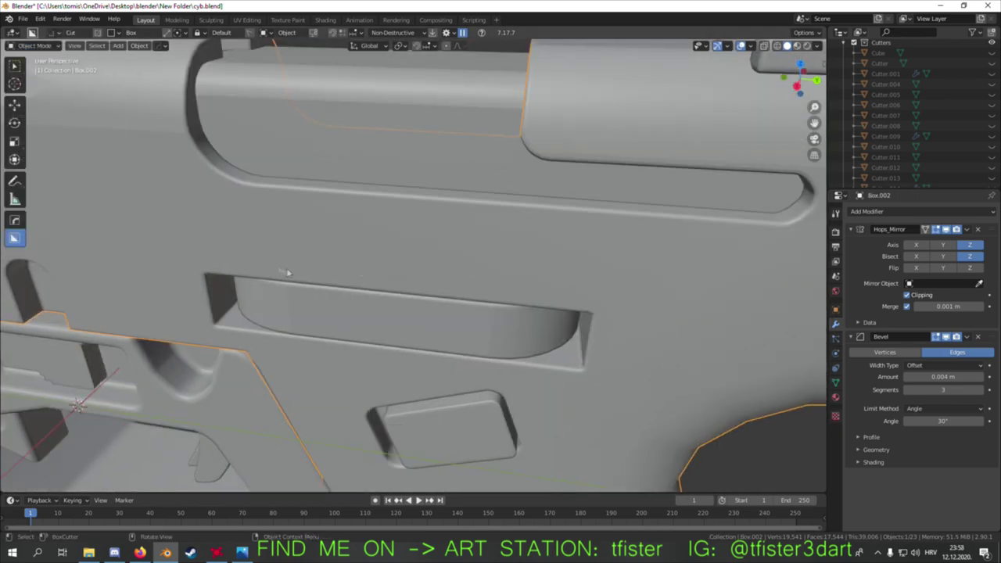
left_click_drag(491, 336, 484, 331)
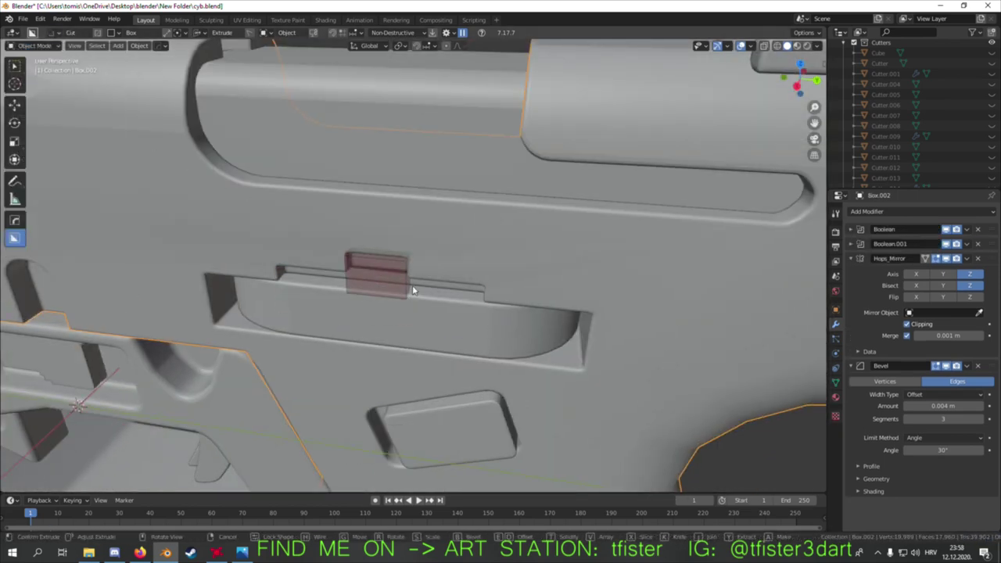
scroll(418, 305, "up", 4)
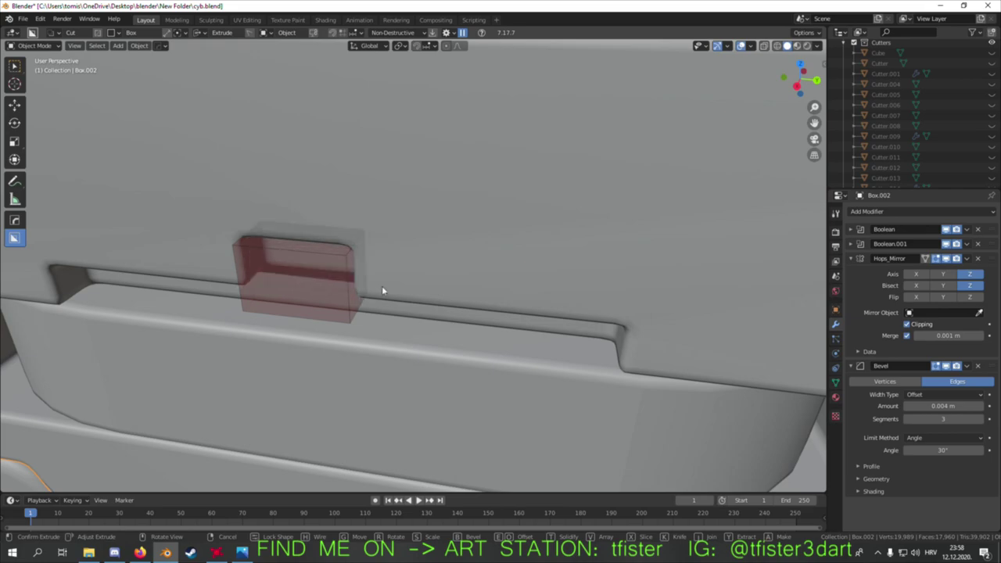
left_click(384, 289)
middle_click_drag(384, 290, 438, 273)
scroll(463, 265, "up", 3)
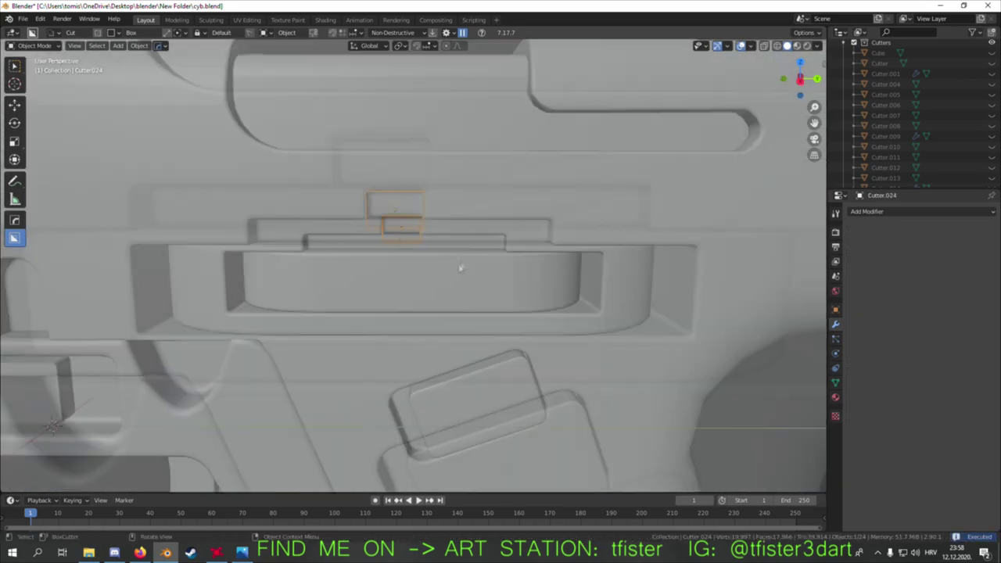
scroll(463, 264, "down", 3)
key("q")
left_click(390, 305)
- Return to the right-side view of the whole gun against the blueprint
key("KP_3")
mouse_move(484, 276)
middle_mouse_down()
mouse_move(363, 218)
mouse_move(356, 270)
middle_mouse_up()
key("shift+a")
key("Escape")
key("KP_3")
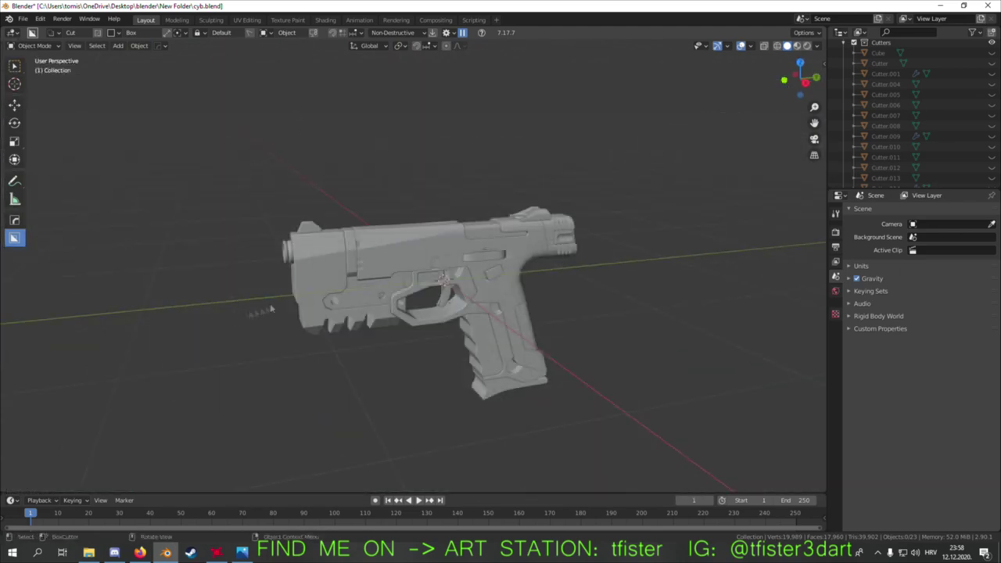
- Add a cylinder, rotate it 90° on X and scale it down beside the gun
key("shift+a")
left_click(459, 337)
key("r")
key("x")
key("9")
key("0")
key("Return")
key("s")
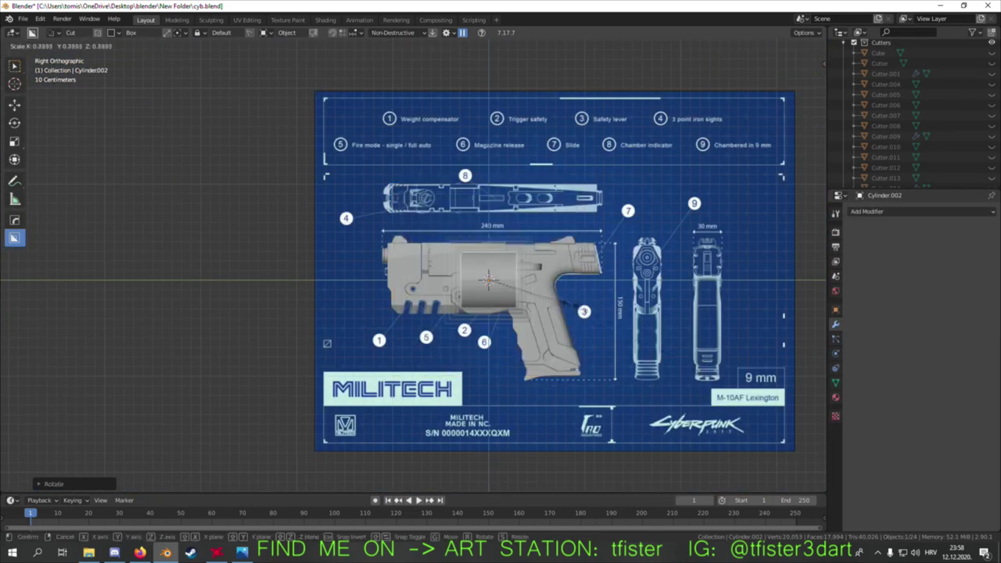
left_click(674, 357)
scroll(674, 357, "up", 5)
middle_click_drag(482, 335, 438, 344)
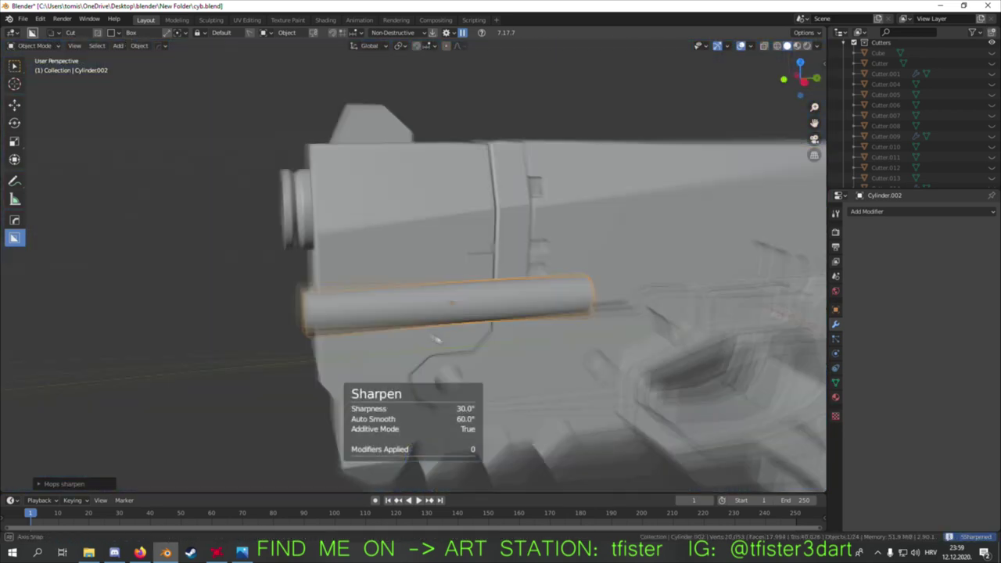
key("KP_1")
scroll(304, 365, "up", 5)
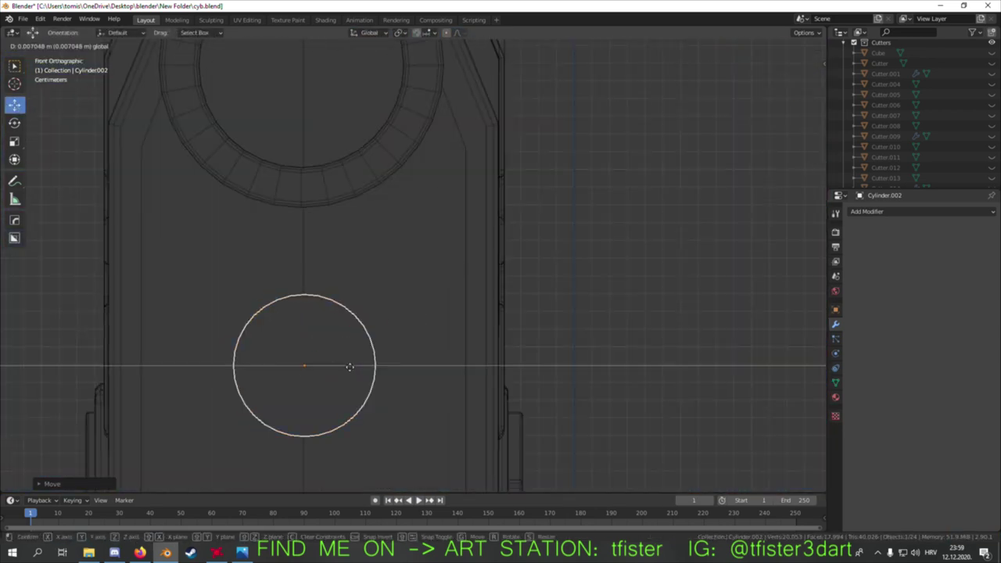
middle_click_drag(304, 365, 268, 302)
- Apply the cylinder's rotation and scale
key("Tab")
left_click(268, 302, "alt")
right_click(384, 366)
key("Tab")
key("ctrl+a")
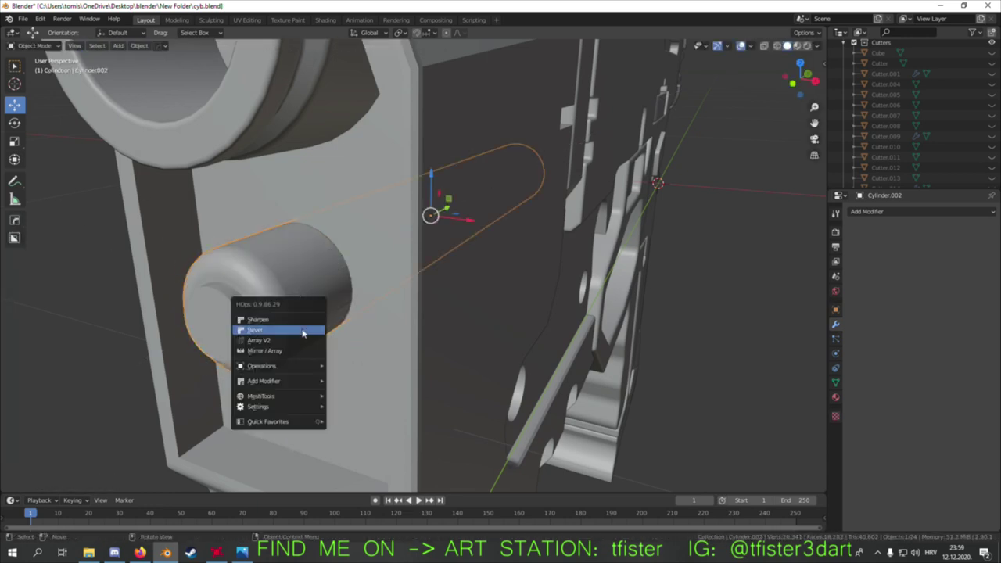
- Give the cylinder a HardOps Bevel and Csharpen its edges
left_click(304, 334)
key("q")
left_click(258, 355)
scroll(416, 287, "up", 1)
key("q")
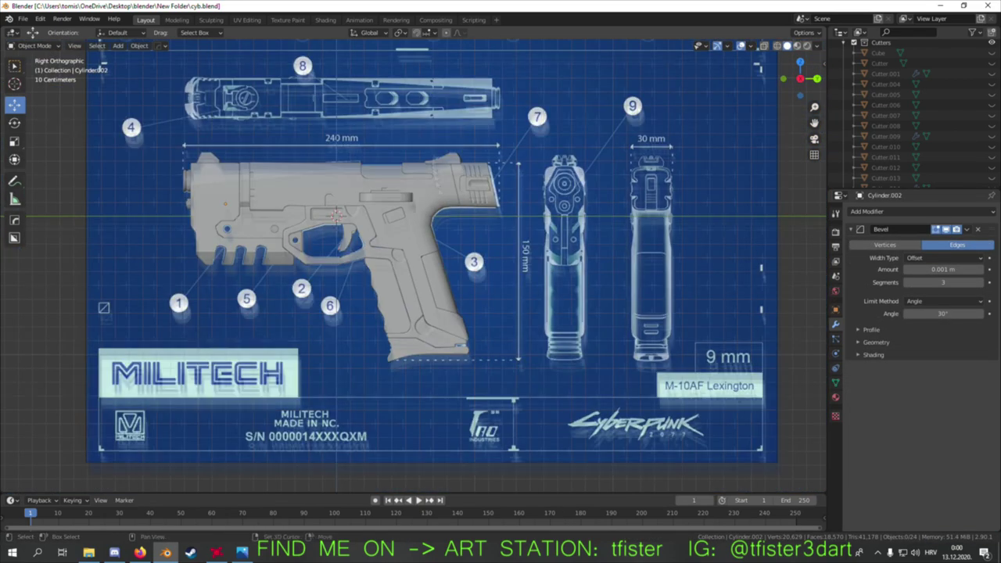
- Bevel the grip's edge loop and save cyb.blend
key("q")
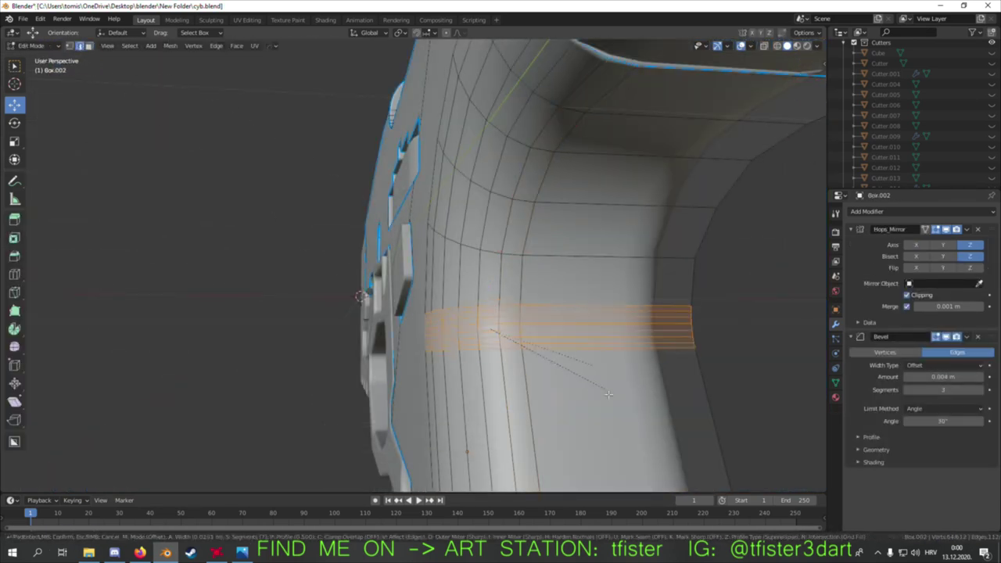
scroll(597, 286, "down", 5)
key("ctrl+s")
middle_click_drag(597, 286, 547, 298)
scroll(512, 272, "up", 4)
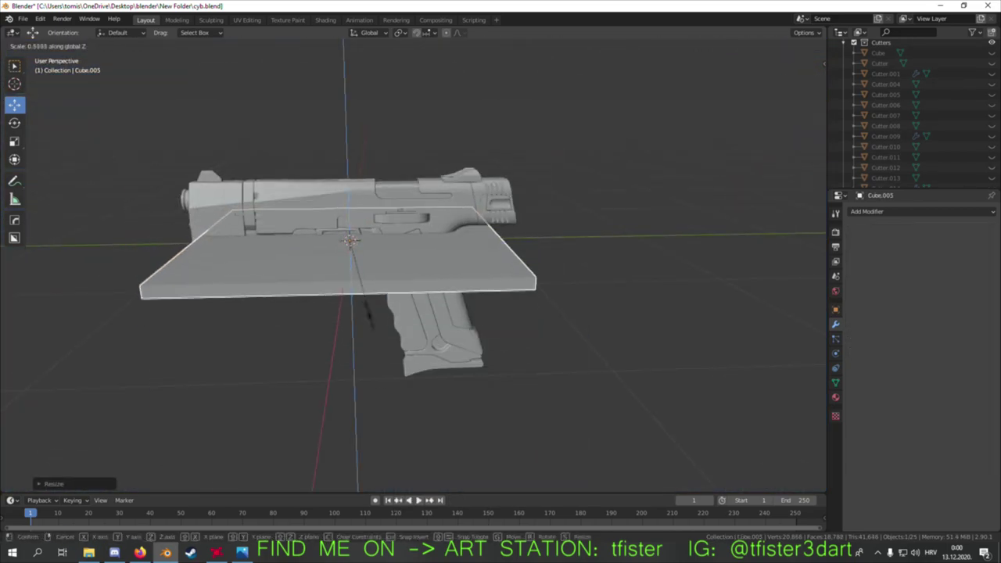
- Tilt the slab about 12° and subtract it from the grip as a Difference boolean
key("KP_3")
scroll(440, 337, "up", 2)
key("r")
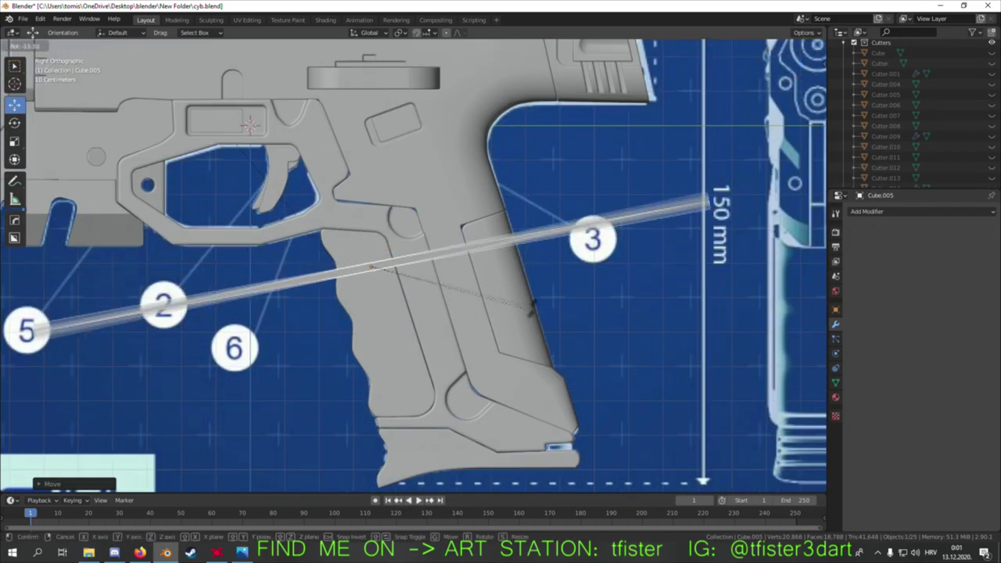
left_click(452, 324)
middle_click_drag(452, 323, 454, 300)
key("ctrl+shift+b")
left_click(399, 196)
- Make the slab cutter thinner by scaling it along Z twice
middle_click_drag(423, 352, 460, 342)
key("s")
key("z")
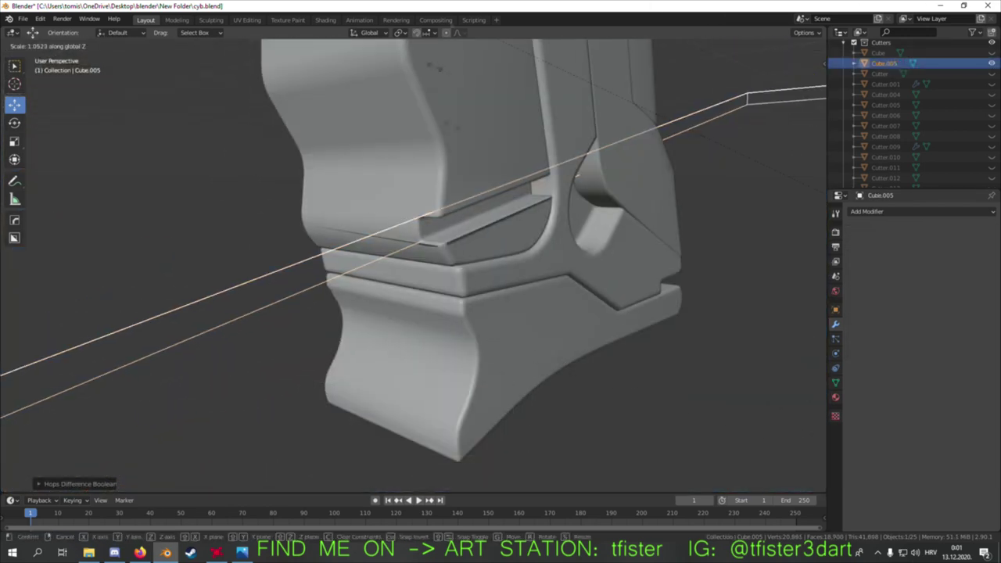
scroll(762, 368, "down", 6)
left_click(588, 265)
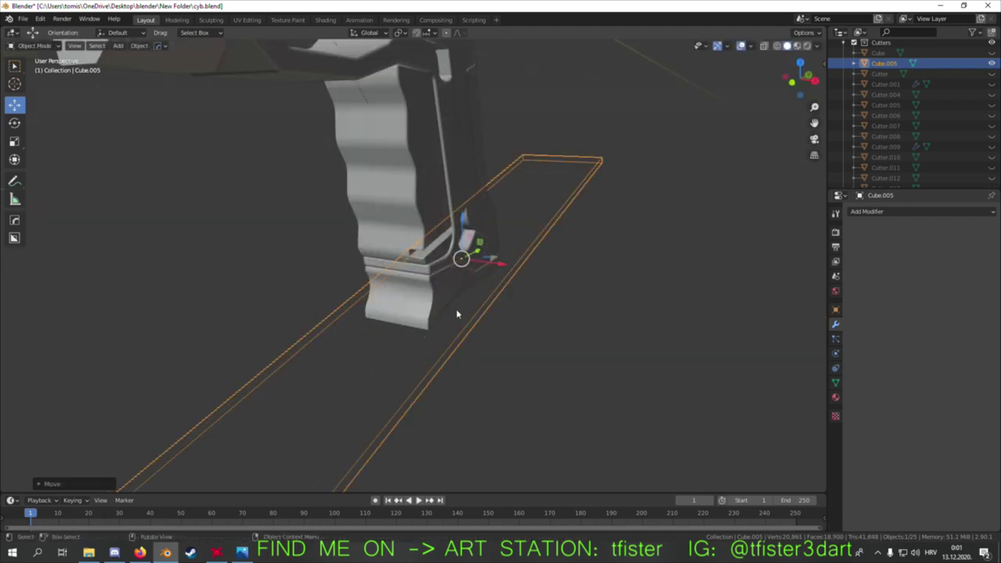
scroll(456, 309, "up", 8)
middle_click_drag(571, 364, 516, 366)
key("s")
key("z")
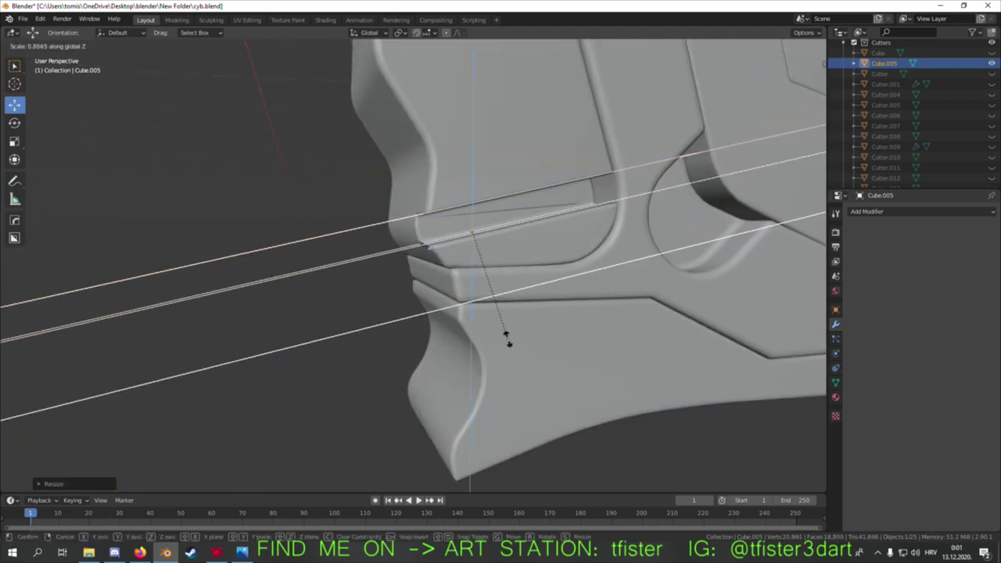
key("Return")
- Move the cutter into place on the lower grip
scroll(523, 378, "down", 4)
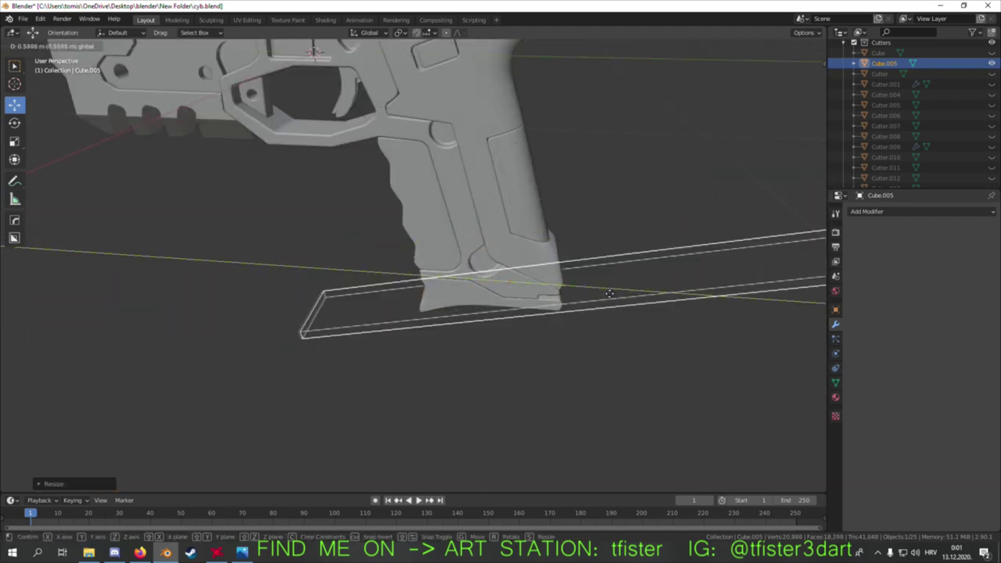
key("KP_3")
left_click(537, 326)
middle_click_drag(537, 326, 485, 298)
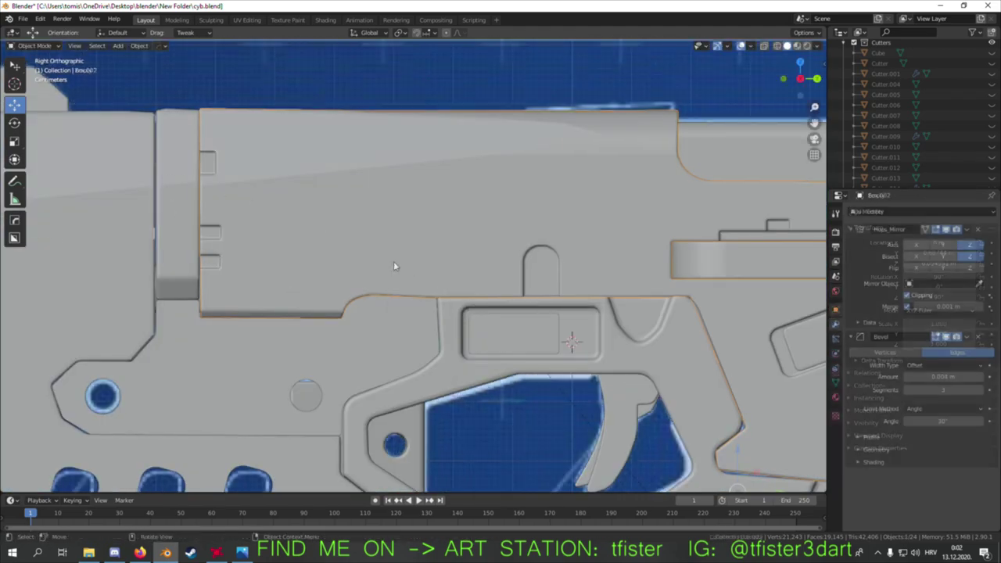
- Draw BoxCutter recesses in the frame and apply them with HOps Csharpen
key("alt+w")
scroll(391, 282, "up", 2)
middle_click_drag(524, 395, 477, 368)
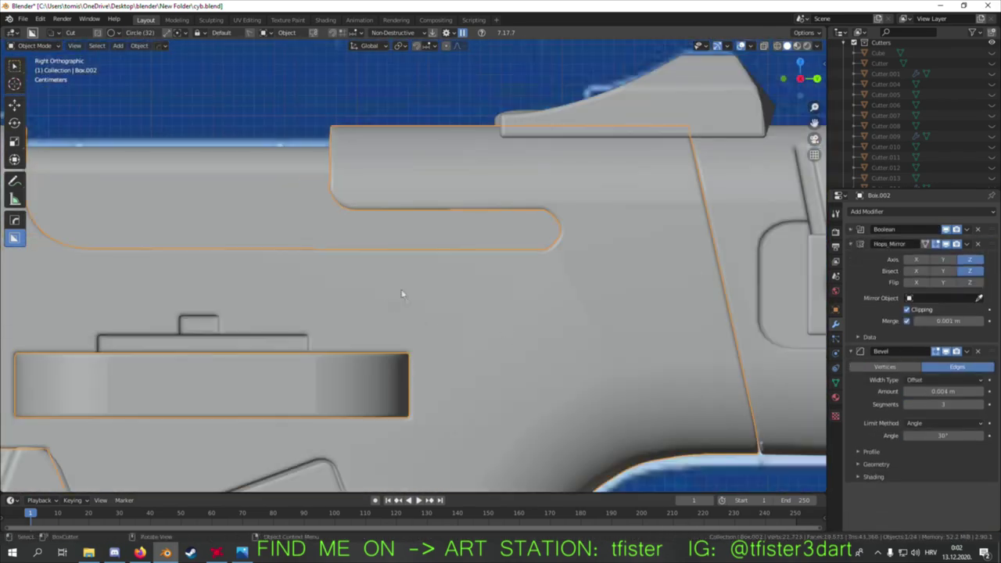
middle_click_drag(418, 317, 474, 347)
key("q")
left_click(537, 377)
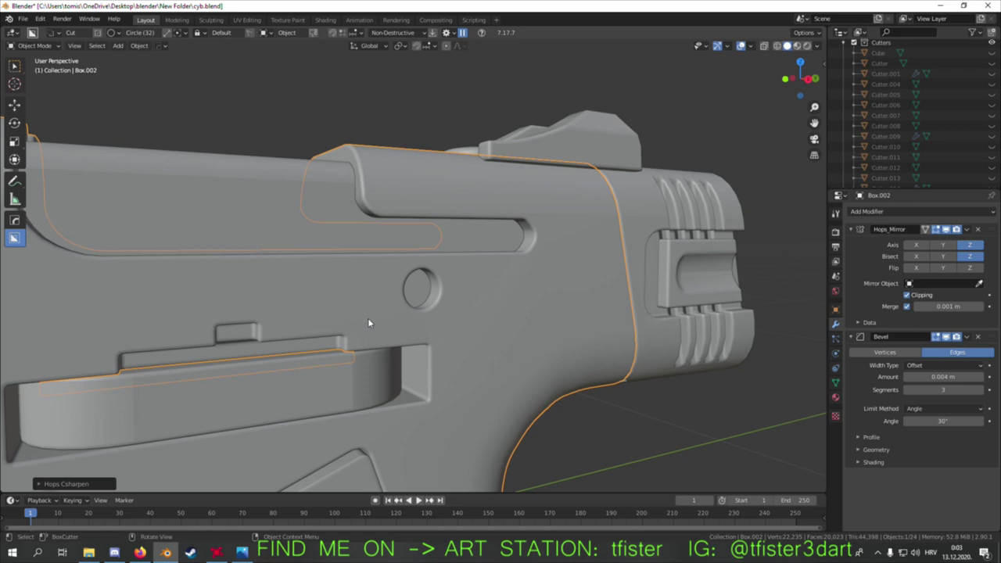
scroll(369, 322, "down", 6)
middle_click_drag(369, 322, 407, 336)
- Add a sized cube, apply its scale, Difference-cut it from the front frame and position it
left_click(375, 274)
key("shift+a")
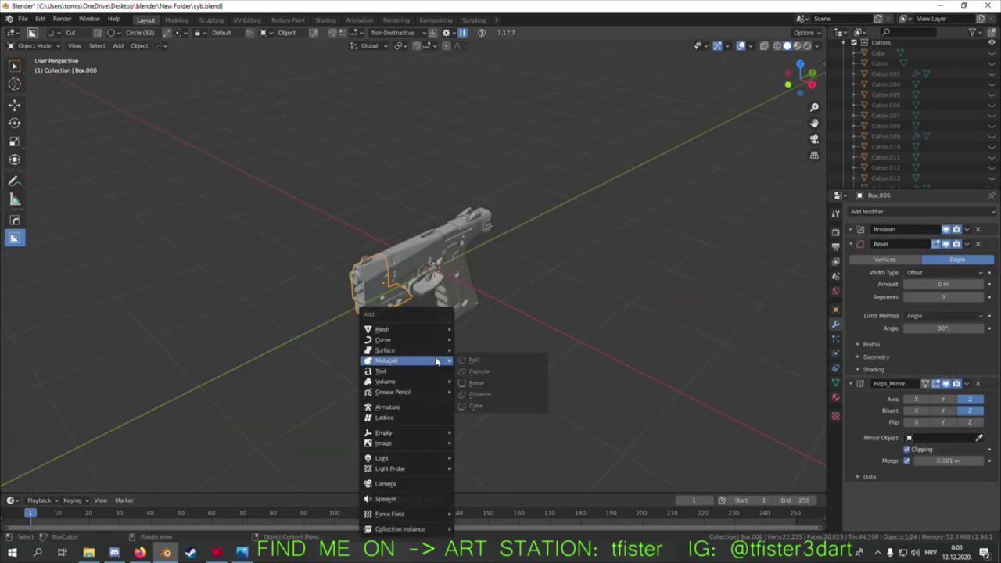
left_click(462, 343)
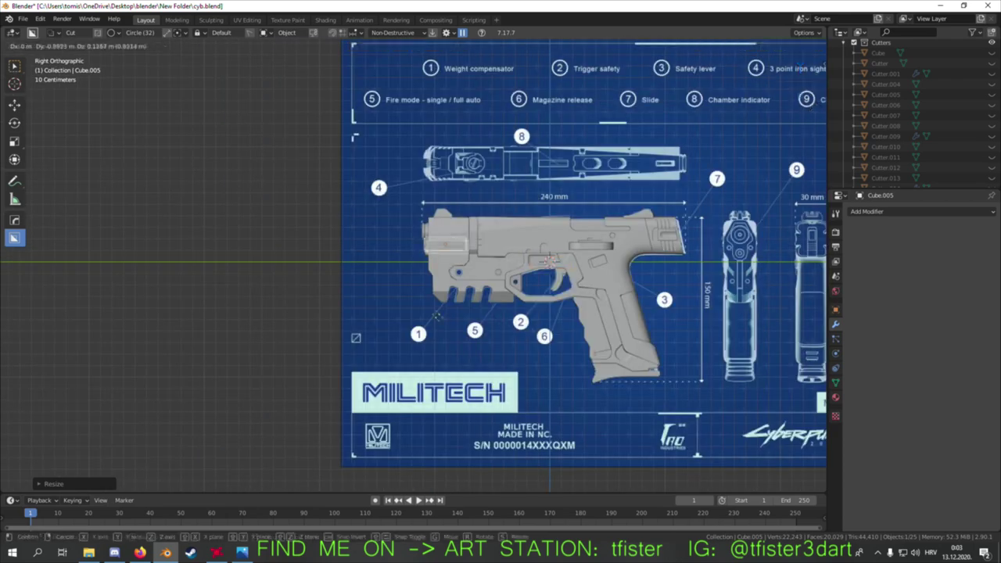
left_click(576, 310)
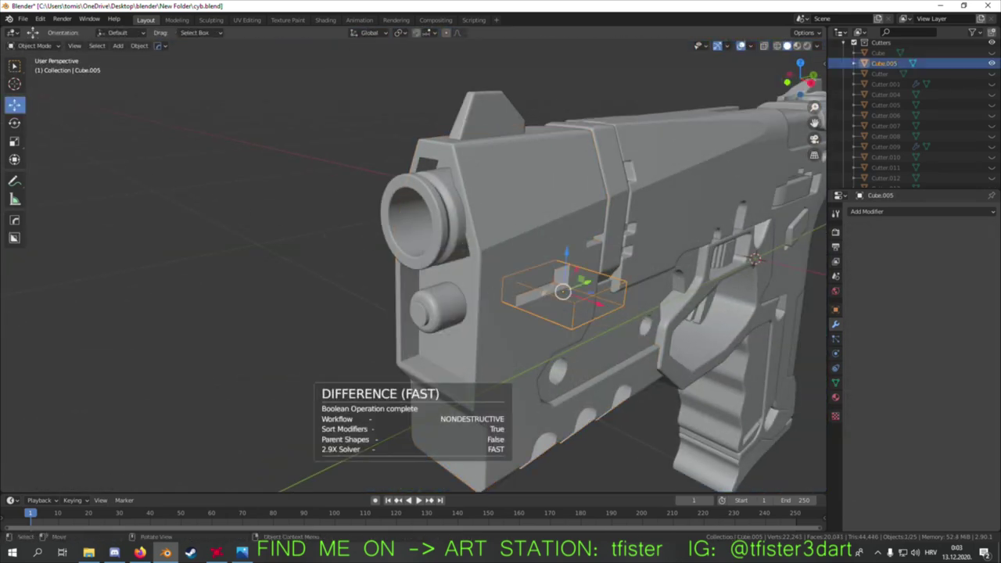
key("KP_Decimal")
key("ctrl+a")
left_click(440, 284)
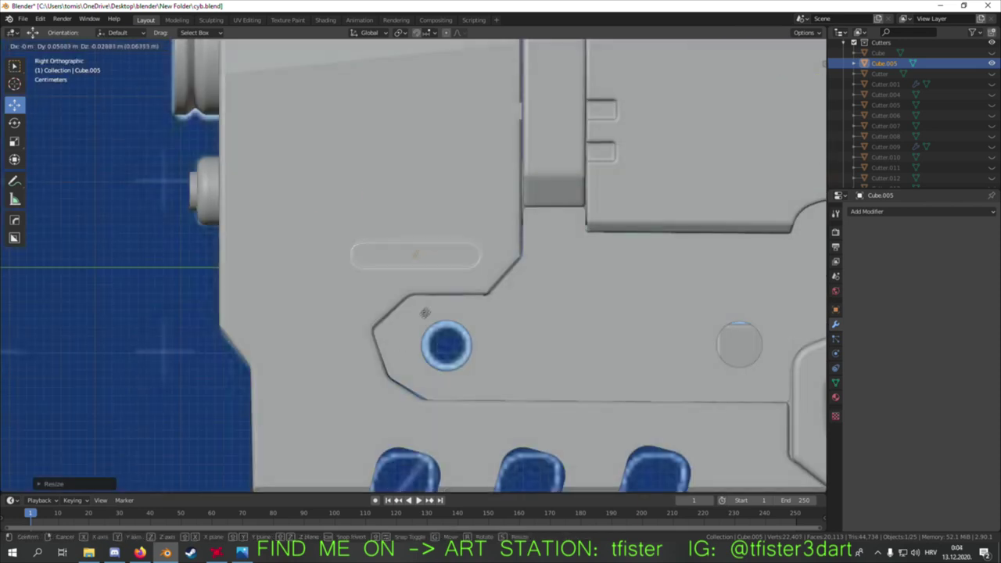
left_click(450, 268)
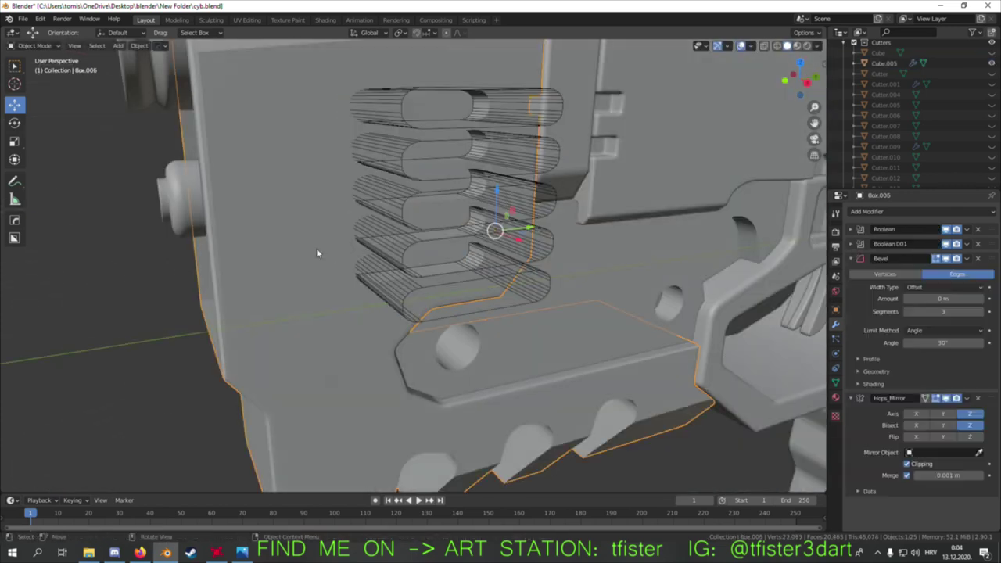
- Apply Box.006's new box-cut booleans with Csharpen, then add a fresh cube
left_click(409, 346)
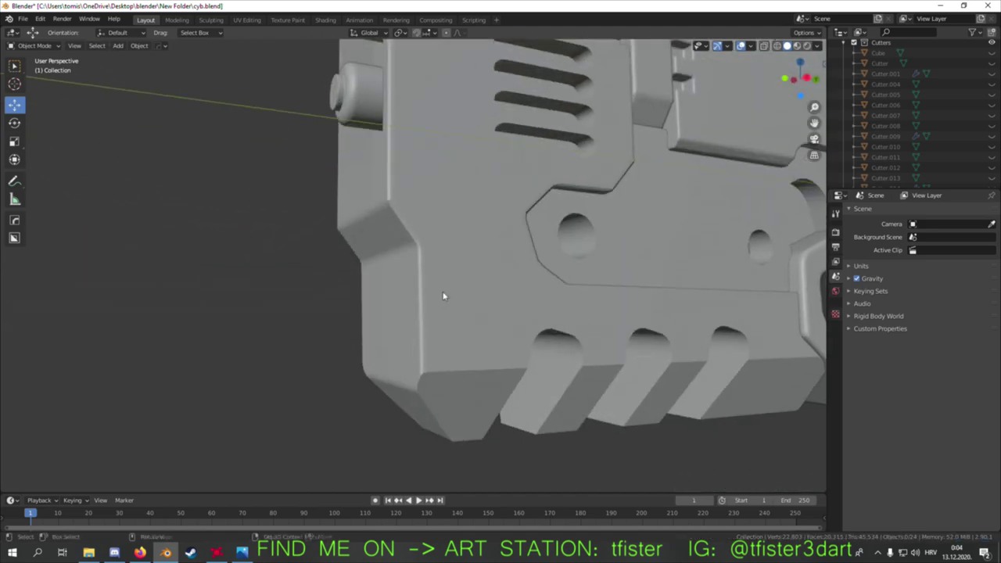
left_click(442, 295)
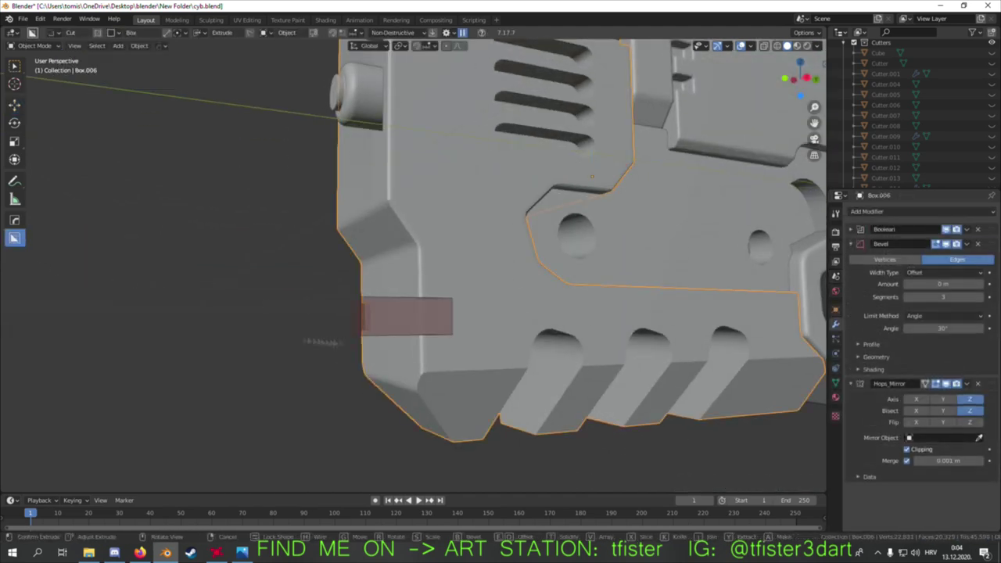
middle_click_drag(360, 341, 399, 301)
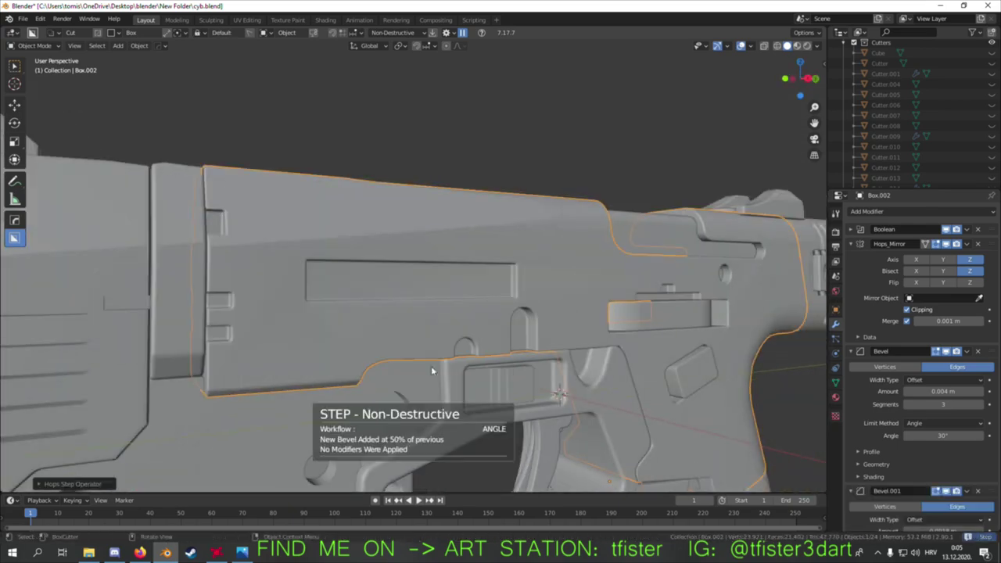
key("q")
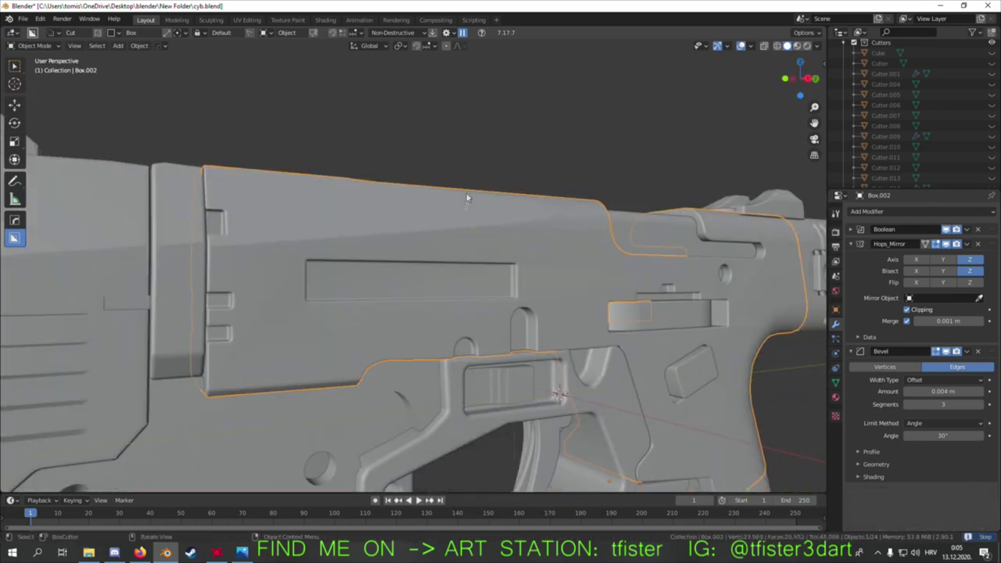
key("q")
left_click(532, 320)
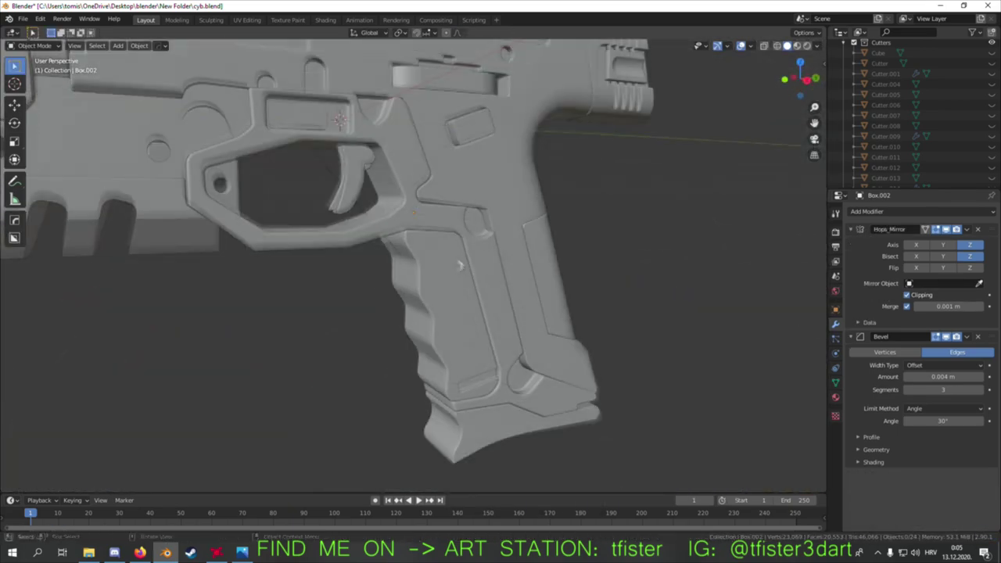
key("shift+a")
left_click(391, 293)
- Flatten a new cube into a thin plate and position it by the trigger guard
key("s")
key("x")
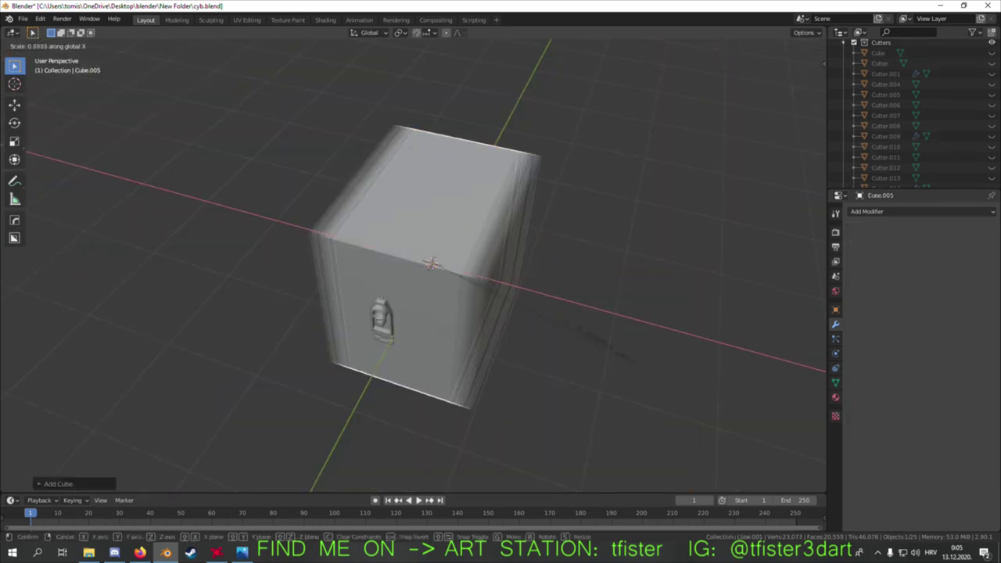
left_click(504, 307)
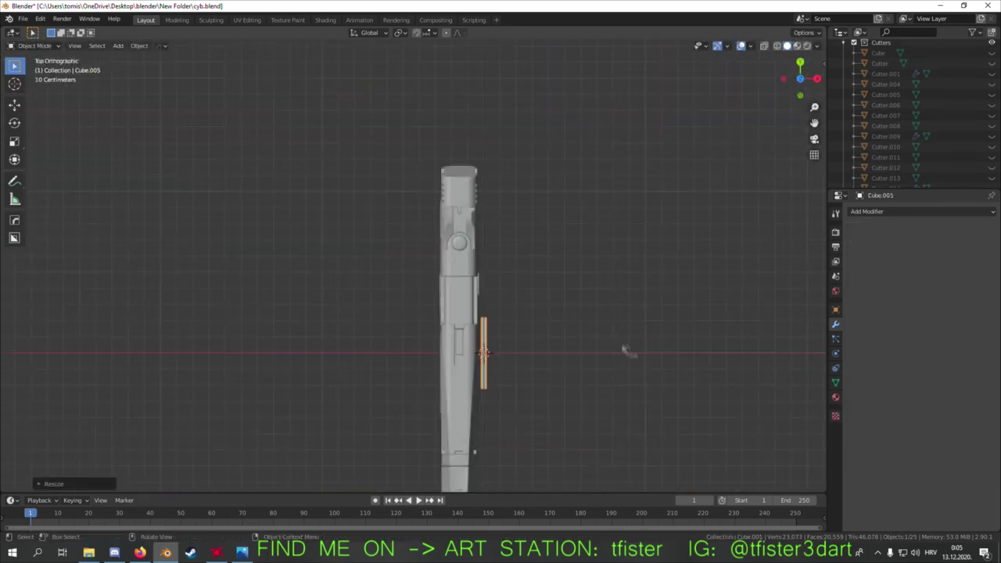
key("shift+z")
key("KP_Decimal")
key("g")
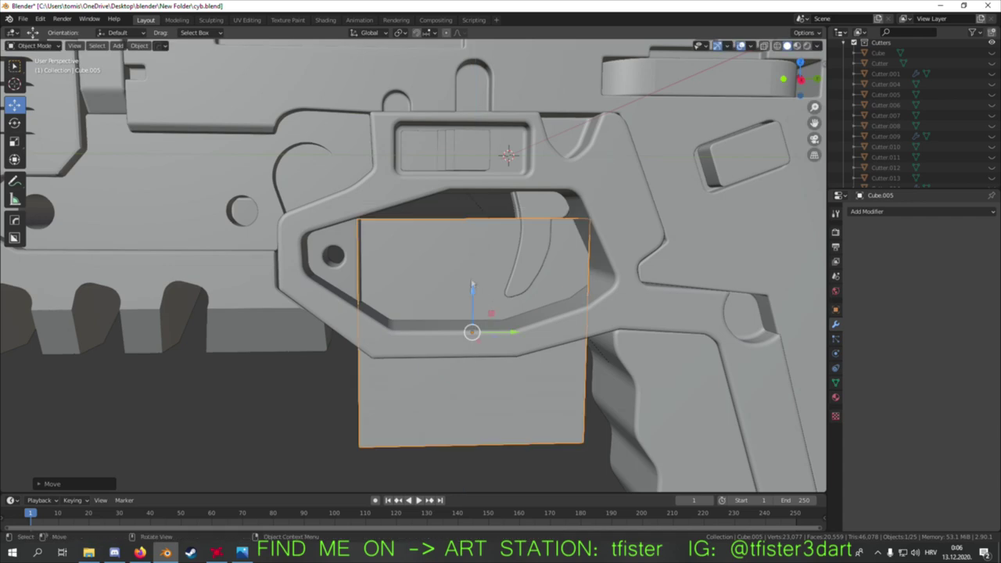
scroll(472, 286, "up", 3)
middle_click_drag(471, 286, 547, 259)
key("s")
key("x")
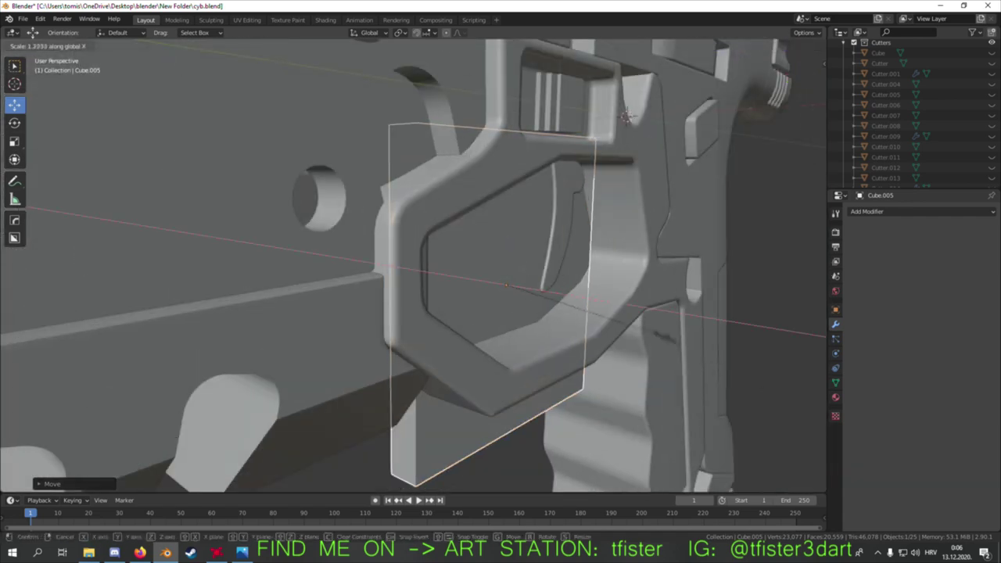
- Subtract the plate from the trigger guard and apply the cut with sharpened edges
key("ctrl+KP_Subtract")
middle_click_drag(582, 338, 548, 297)
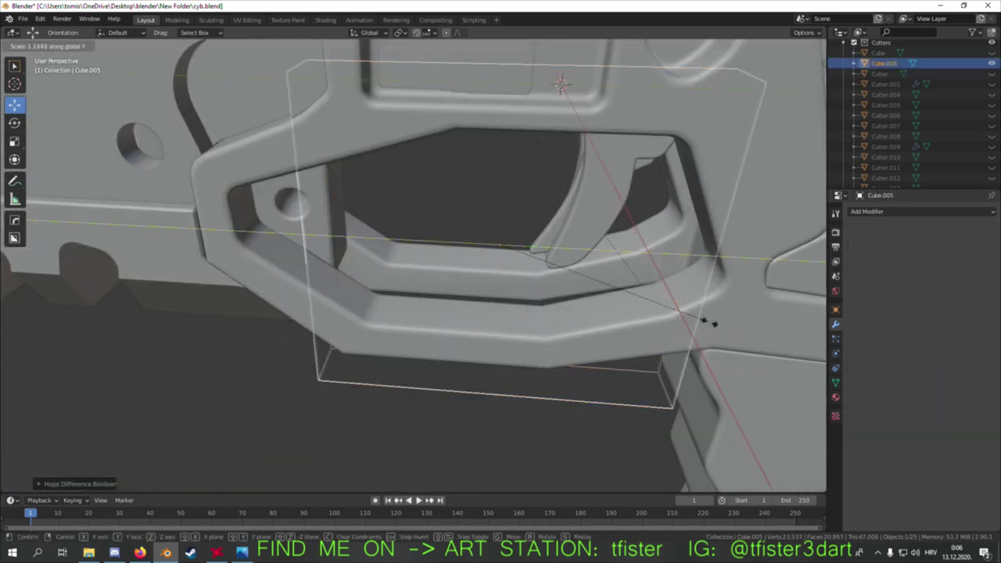
left_click(708, 321)
middle_click_drag(709, 321, 501, 281)
left_click(632, 329, "shift")
key("q")
left_click(595, 291)
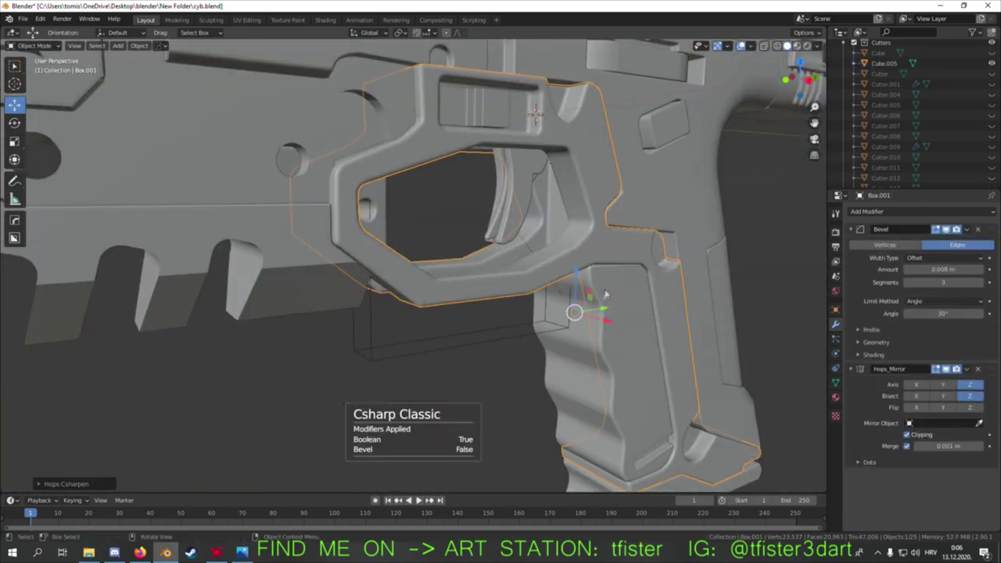
key("alt+a")
- Add a cylinder next to the front frame block and rotate it 90 degrees on X
scroll(505, 341, "down", 5)
middle_click_drag(506, 342, 472, 305)
left_click(470, 313)
key("shift+a")
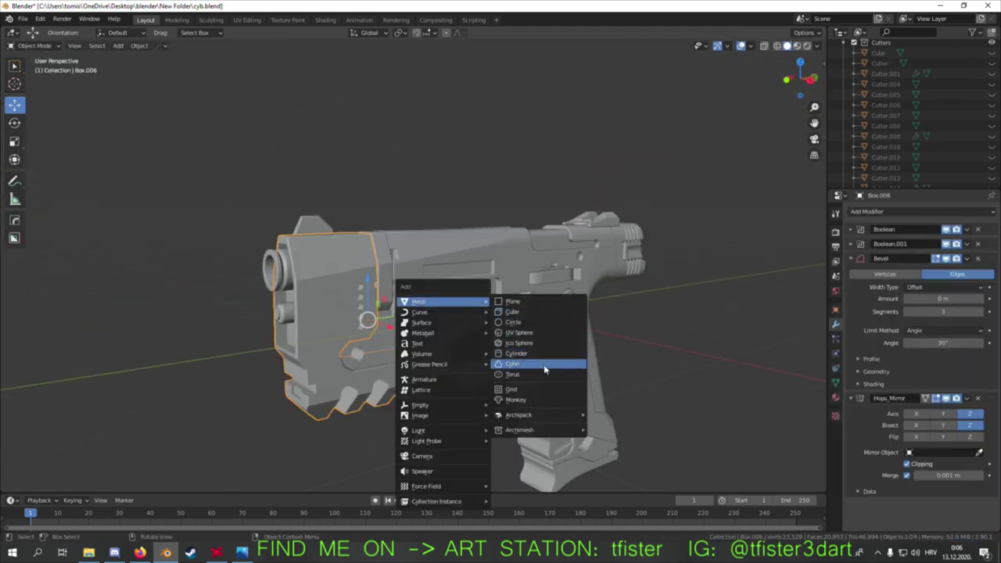
left_click(517, 354)
key("r")
key("x")
key("9")
key("0")
key("Return")
- Place and shrink the cylinder so it rings the muzzle end of the barrel
key("KP_1")
key("g")
left_click(528, 309)
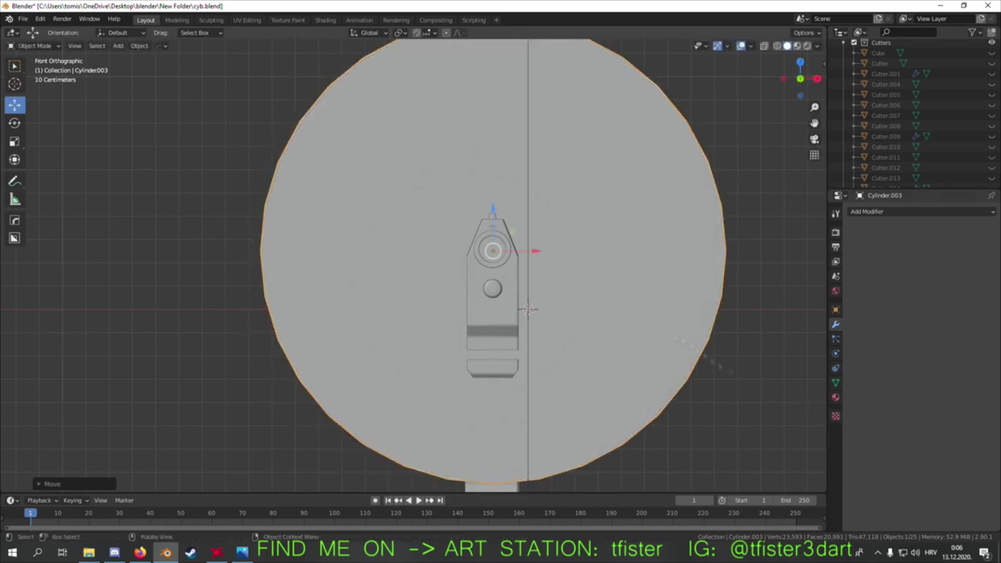
key("s")
left_click(526, 305)
scroll(527, 308, "up", 5)
key("s")
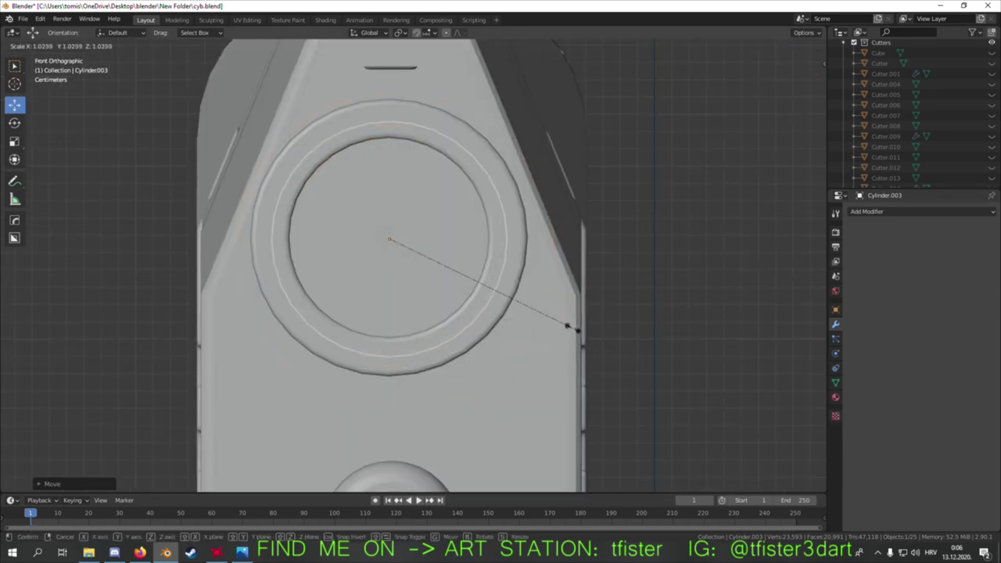
right_click(574, 329)
middle_click_drag(573, 329, 405, 364)
scroll(405, 363, "down", 2)
left_click(577, 323)
middle_click_drag(577, 323, 465, 228)
- Cut the cylinder into the barrel as a HardOps Difference boolean
key("ctrl+KP_Subtract")
key("g")
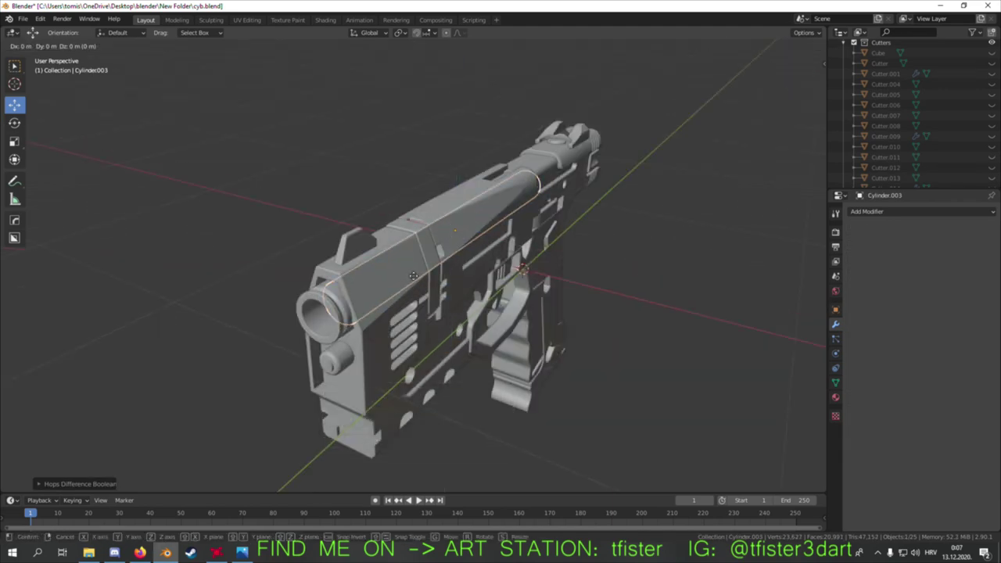
left_click(413, 276)
middle_click_drag(413, 275, 415, 285)
scroll(415, 285, "up", 4)
left_click(395, 279)
scroll(452, 250, "down", 2)
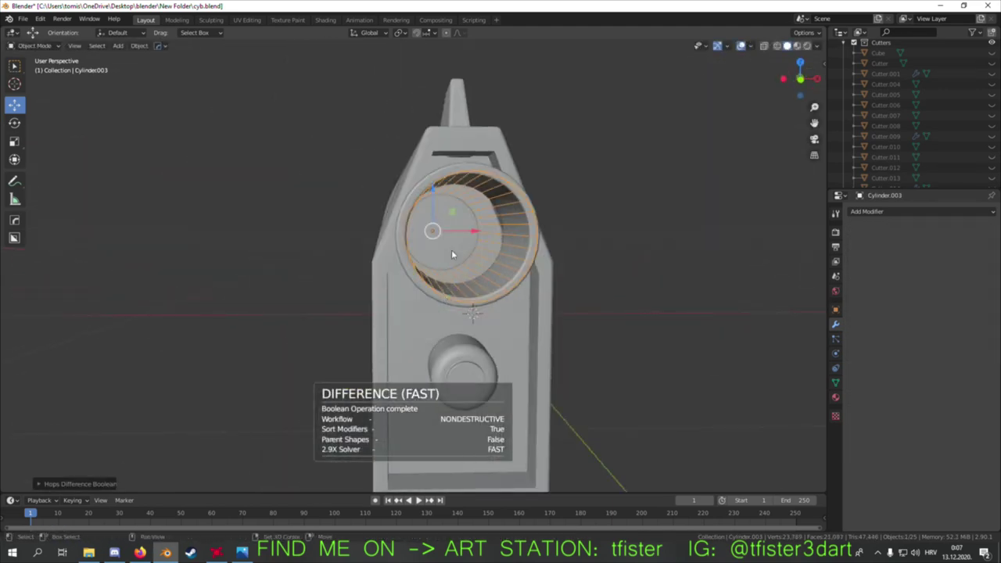
- Run Csharp on the barrel to apply the pending cuts and sharpen edges
mouse_move(451, 250)
middle_mouse_down()
mouse_move(548, 259)
mouse_move(579, 313)
middle_mouse_up()
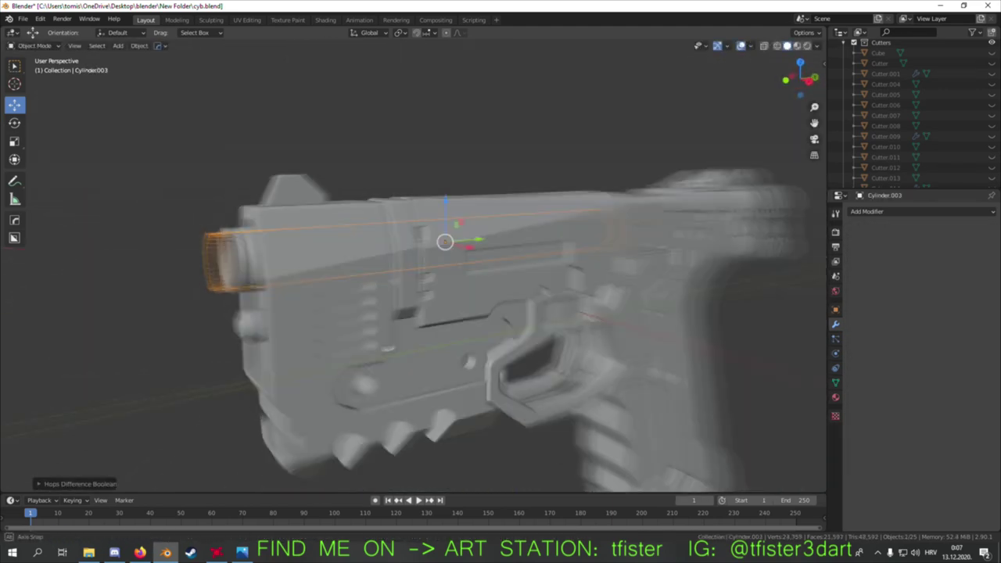
left_click(368, 313)
key("q")
left_click(313, 331)
mouse_move(313, 331)
middle_mouse_down()
mouse_move(565, 338)
mouse_move(479, 194)
middle_mouse_up()
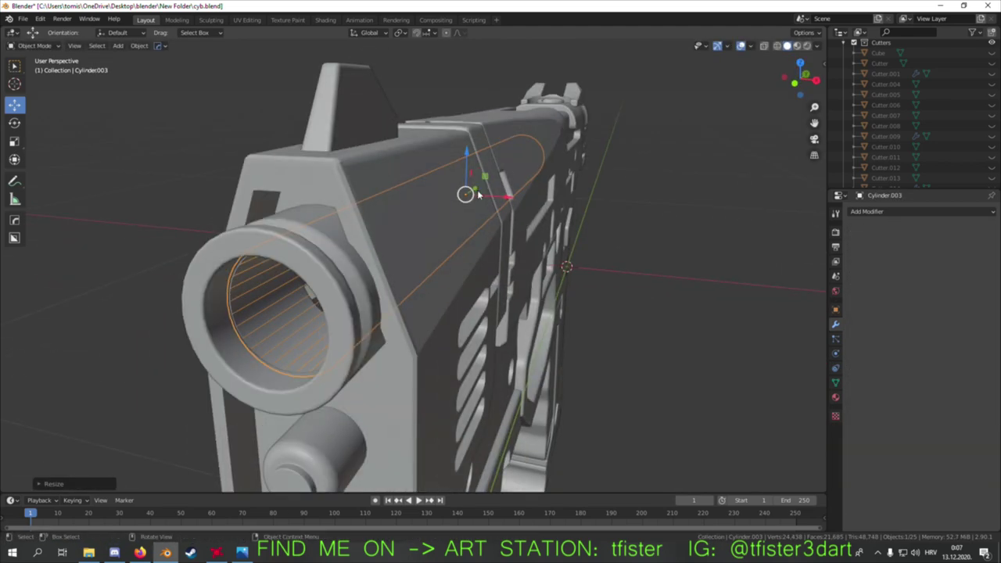
left_click(455, 221)
middle_click_drag(465, 273, 438, 235)
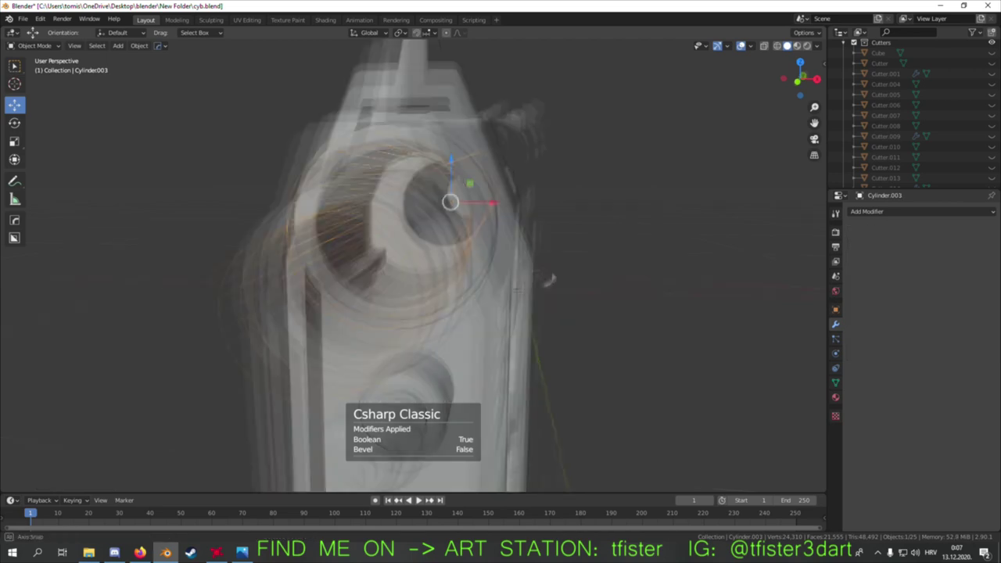
left_click(384, 259)
key("q")
left_click(478, 304)
- BoxCutter a small notch where the frame meets the grip and sharpen it
middle_click_drag(478, 305, 391, 274)
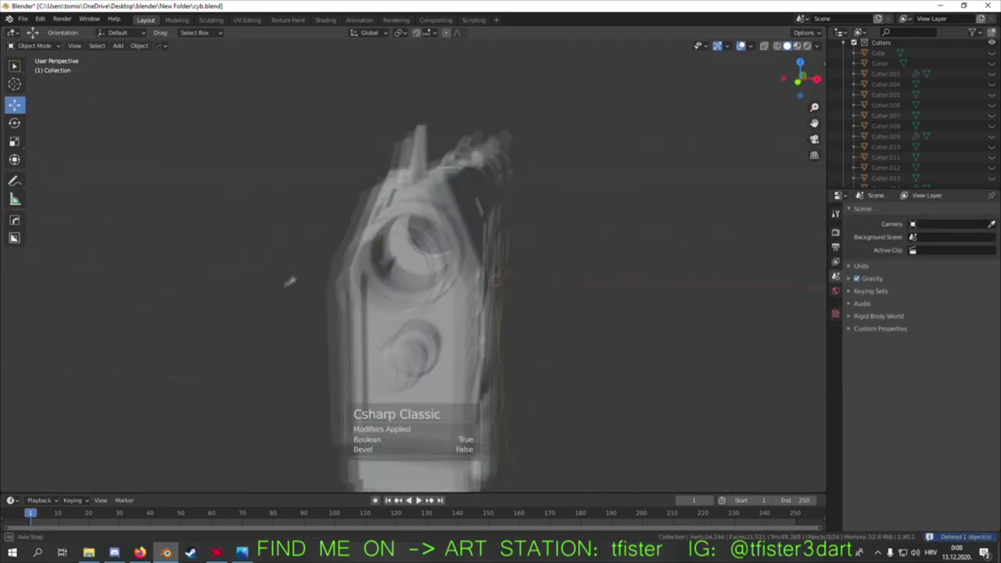
scroll(413, 266, "up", 8)
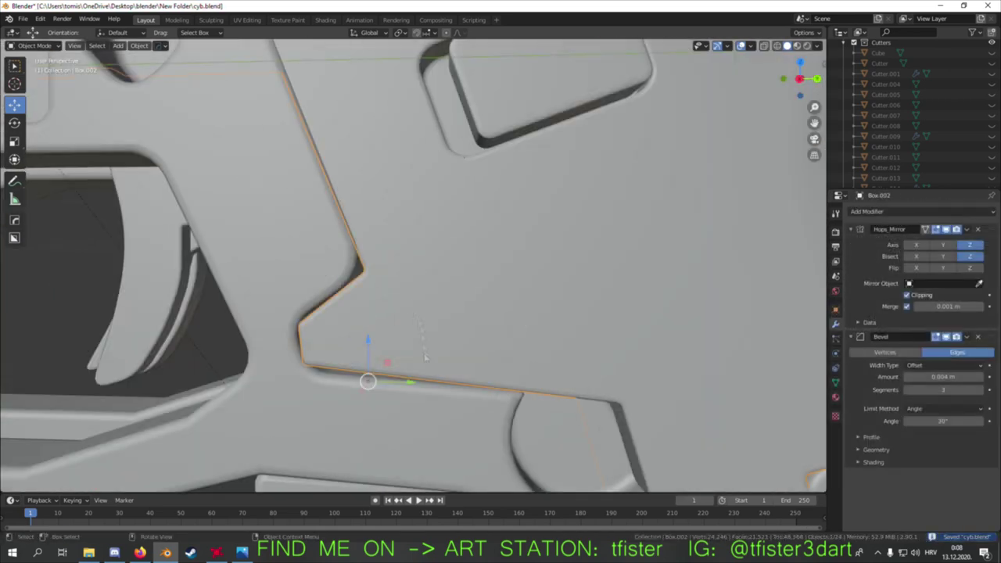
left_click_drag(365, 217, 391, 235)
middle_click_drag(391, 234, 360, 264)
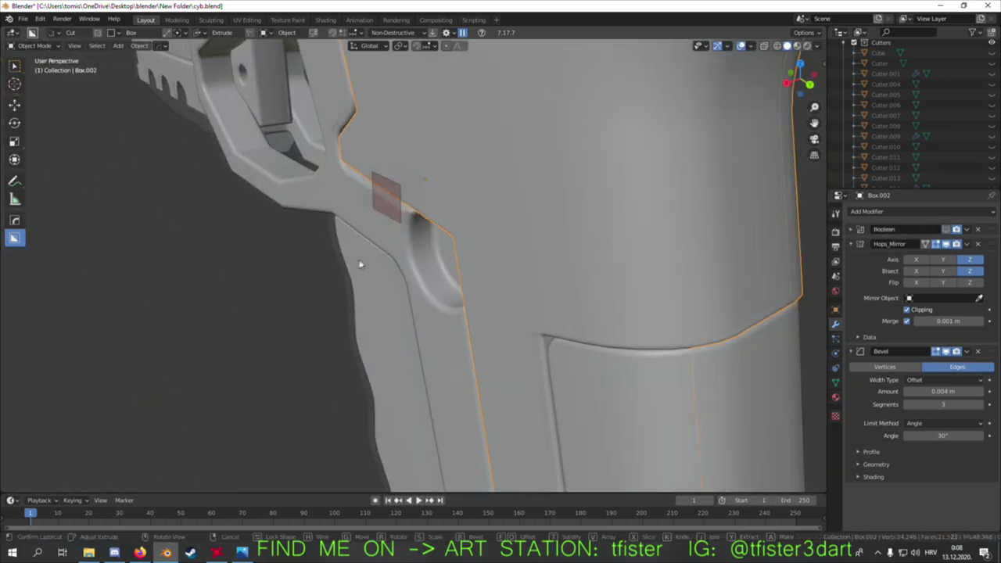
key("q")
left_click(416, 192)
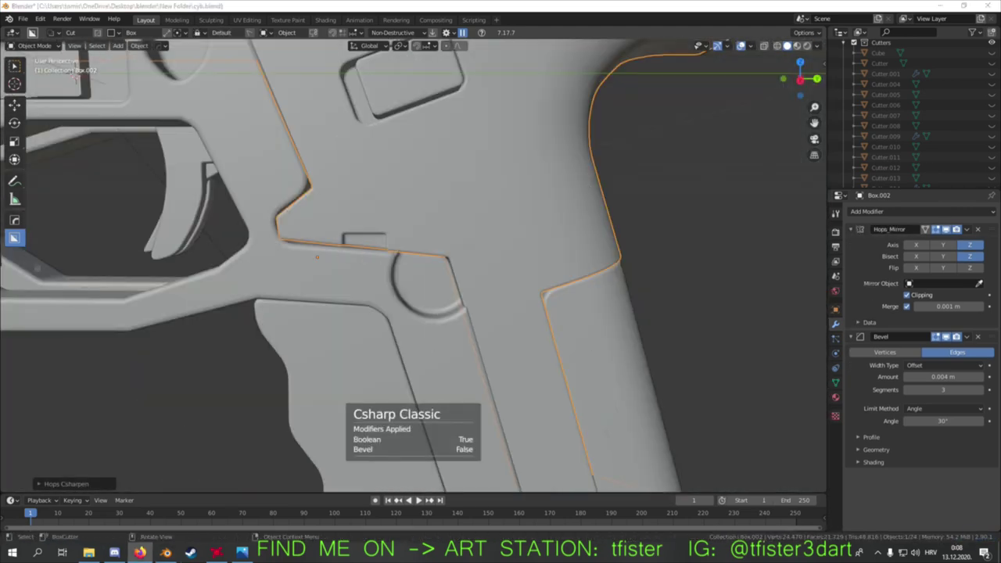
scroll(357, 313, "down", 6)
mouse_move(345, 302)
middle_mouse_down()
mouse_move(381, 336)
mouse_move(376, 347)
mouse_move(552, 346)
mouse_move(473, 332)
middle_mouse_up()
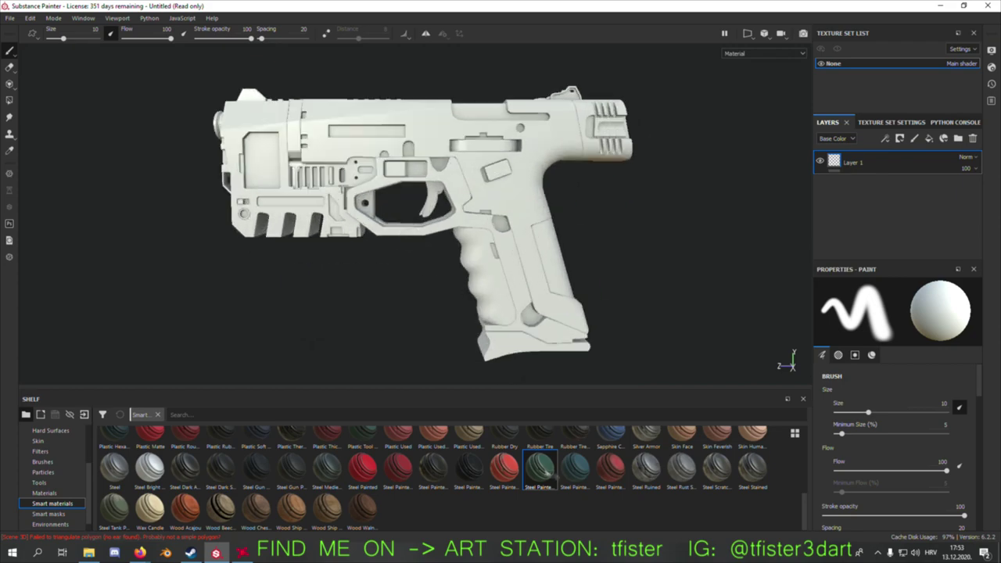
- Apply Steel Painted Scraped Green to the whole gun with a near-black base metal colour
left_click_drag(528, 229, 529, 230)
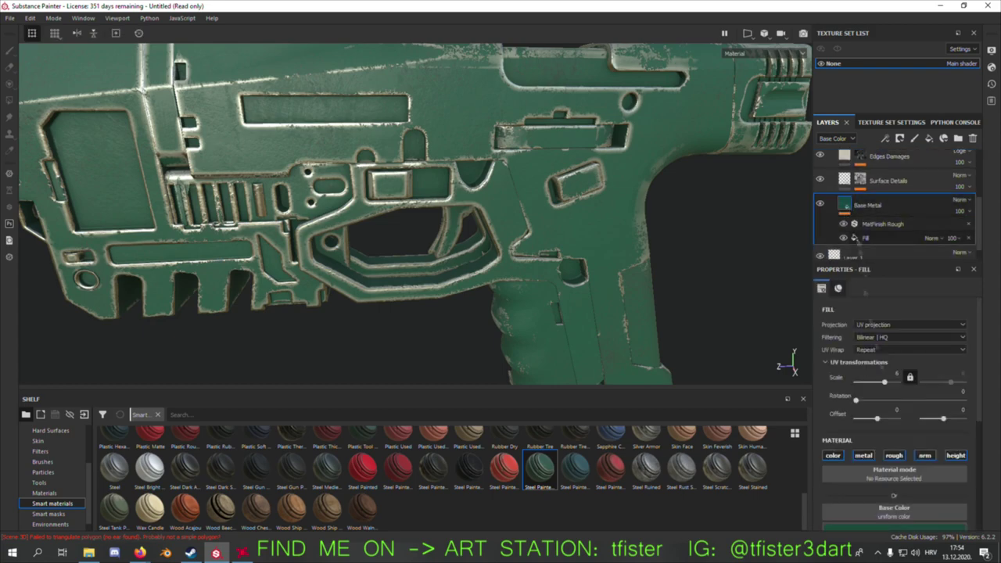
scroll(892, 391, "down", 3)
left_click(894, 464)
left_click(945, 400)
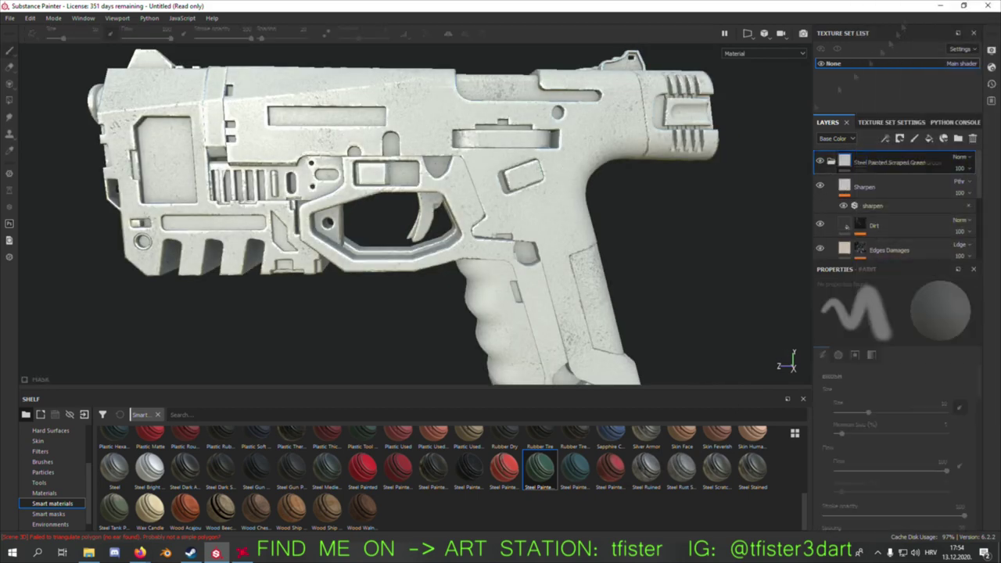
scroll(233, 478, "up", 10)
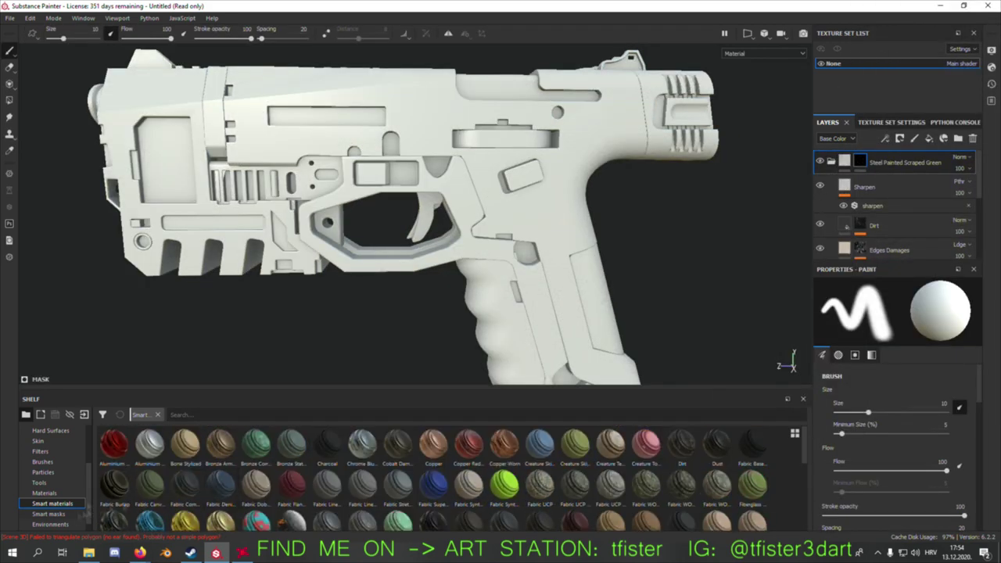
scroll(546, 479, "down", 5)
scroll(216, 442, "down", 3)
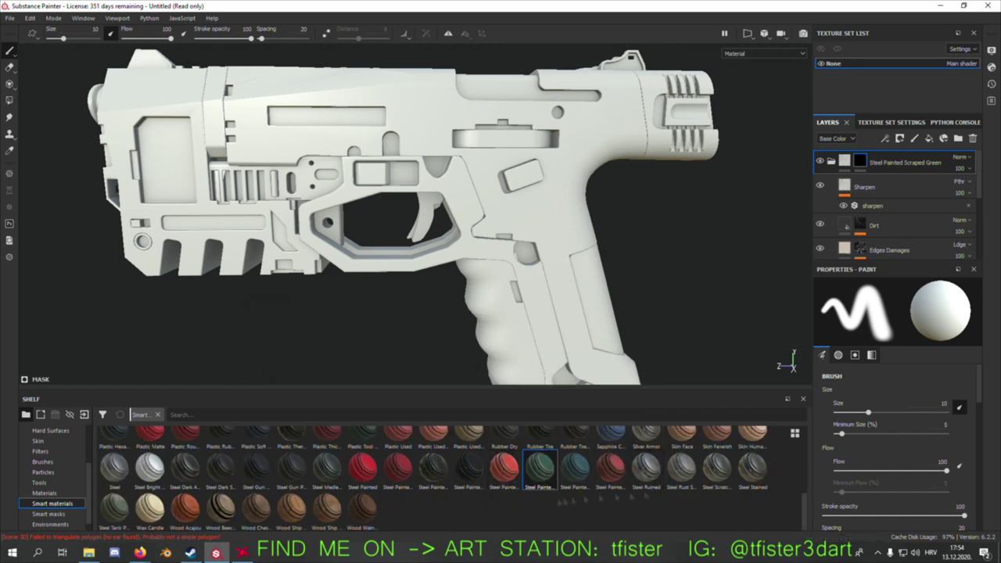
left_click_drag(646, 434, 565, 286)
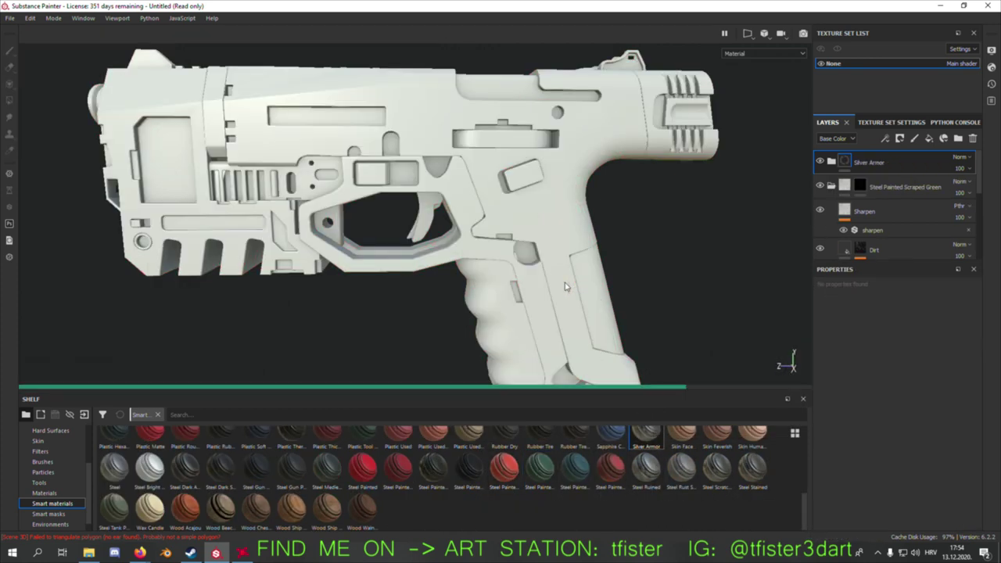
- Add a black mask to the Silver Armor layer and switch to polygon fill
right_click(869, 162)
left_click(884, 10)
key("4")
scroll(583, 231, "up", 3)
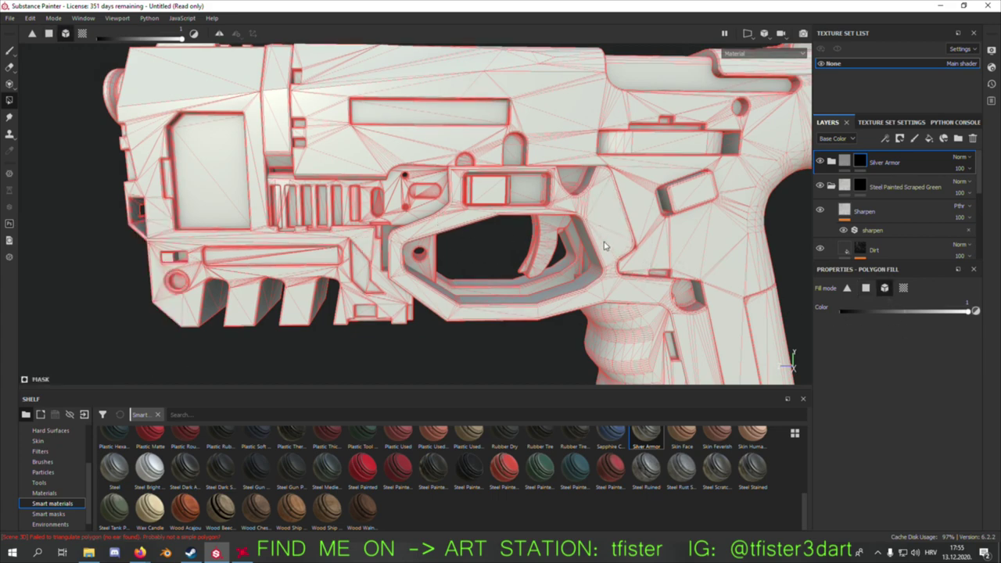
left_click_drag(603, 246, 449, 215, "alt")
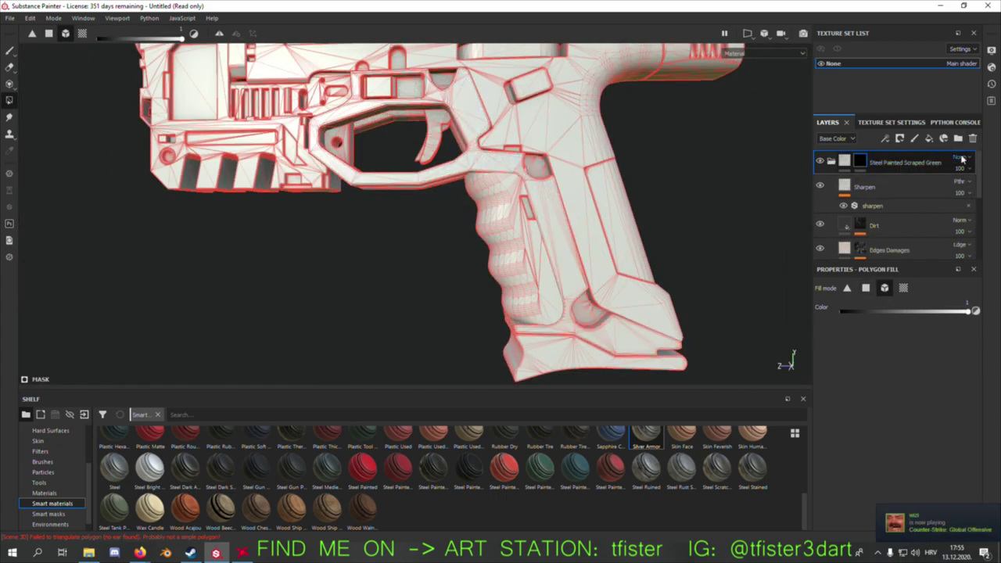
left_click_drag(540, 468, 526, 261)
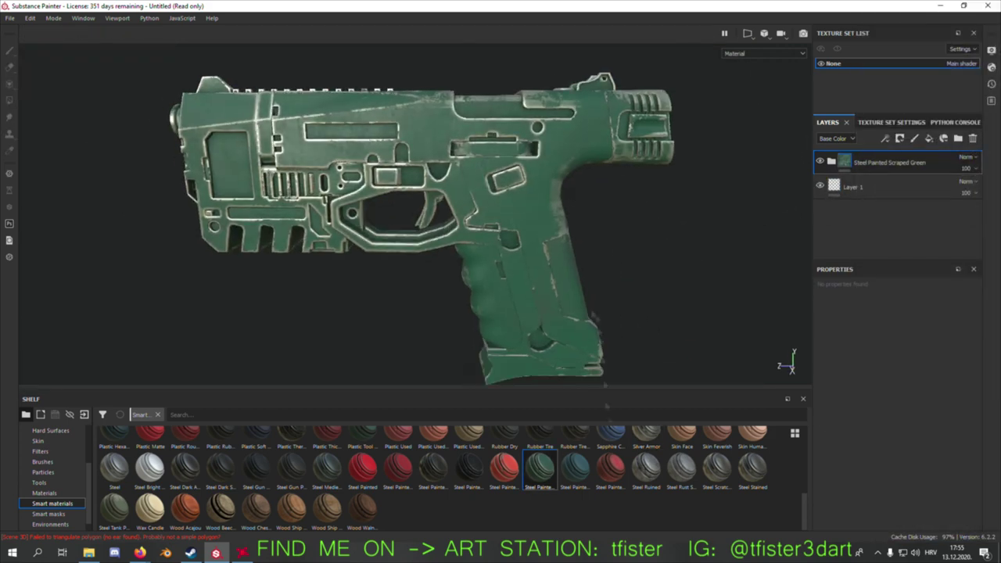
left_click(44, 493)
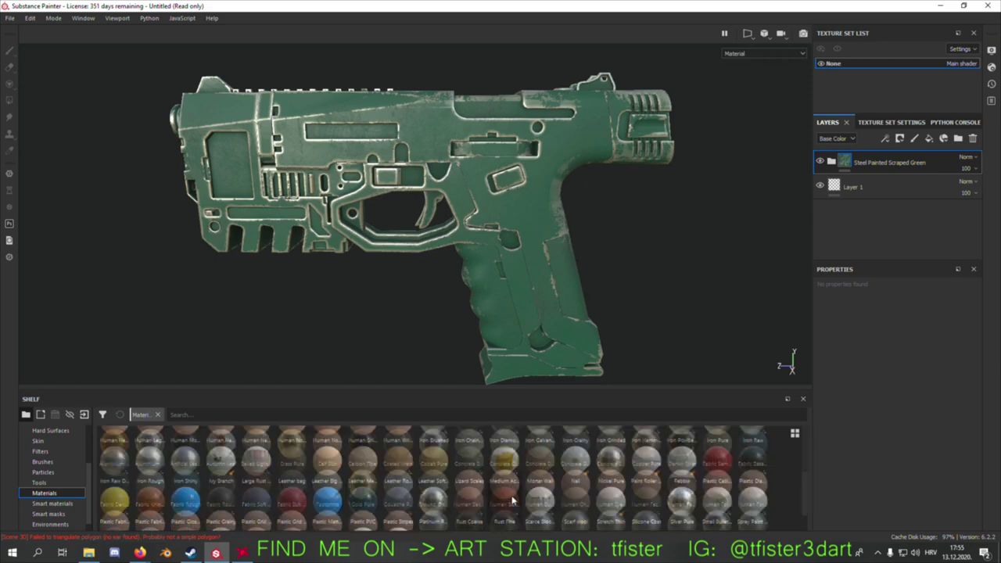
- Set the grip's Plastic Grid Bumpy UV Scale to 30.54 for a finer grid
scroll(313, 477, "down", 1)
left_click_drag(415, 259, 384, 261, "alt")
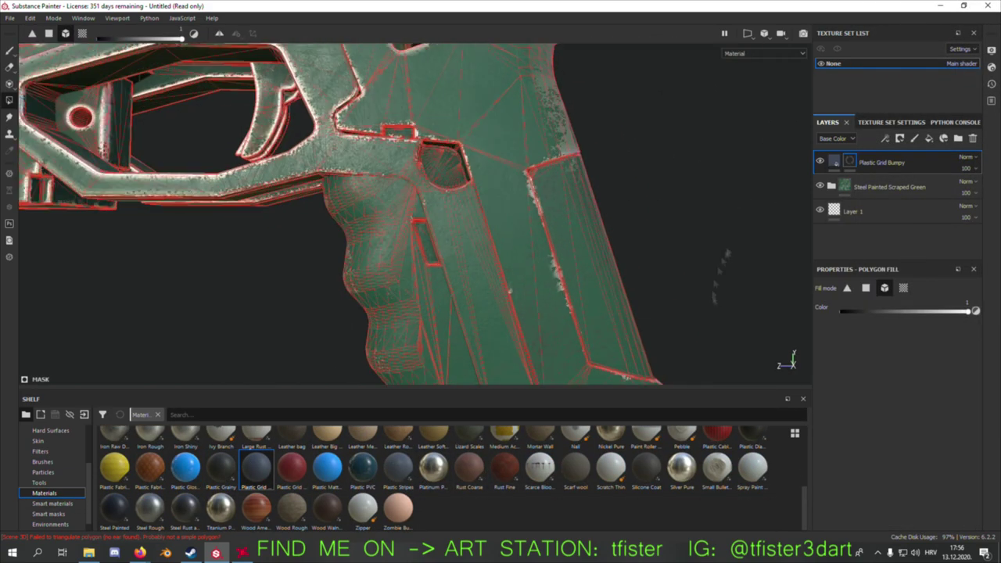
left_click(833, 163)
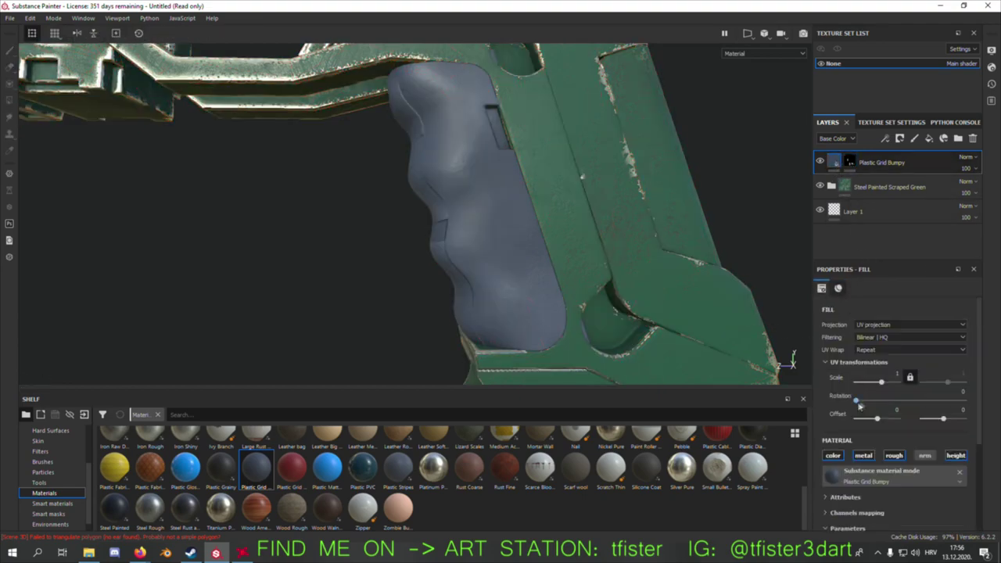
left_click_drag(890, 387, 892, 382)
left_click_drag(417, 235, 603, 246, "alt")
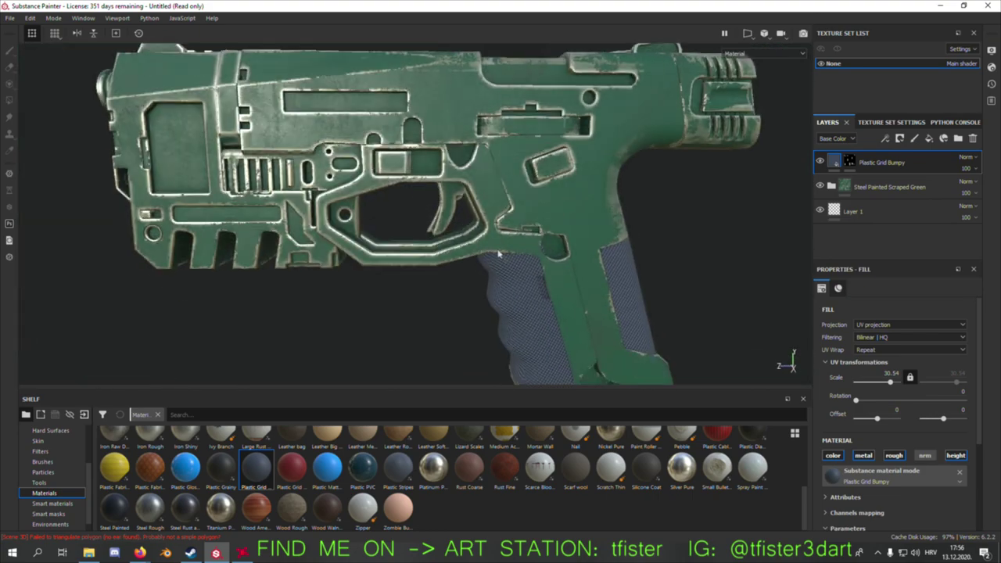
- Drag the Bronze Armor smart material onto the gun
left_click(53, 504)
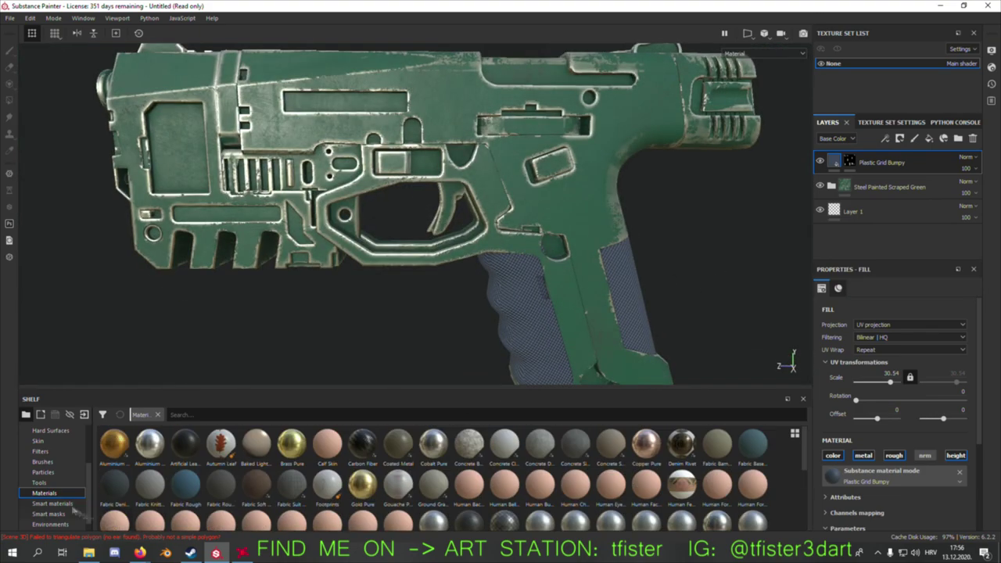
left_click_drag(380, 391, 381, 317)
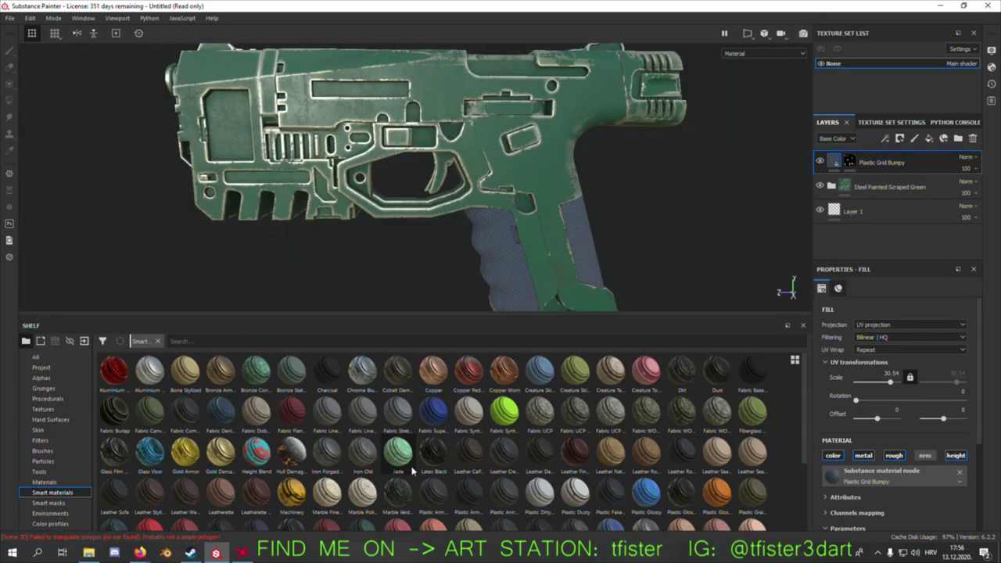
left_click_drag(213, 382, 313, 254)
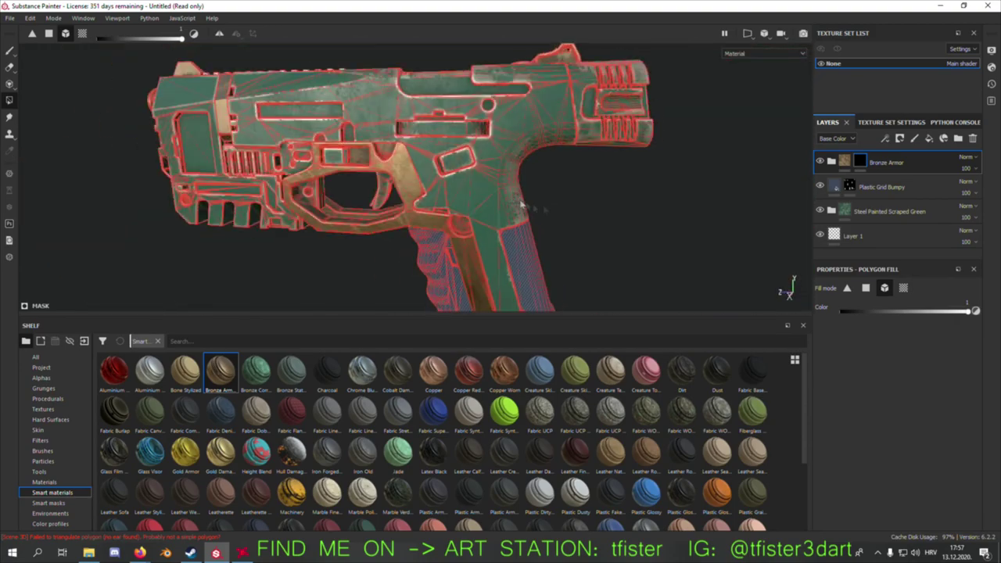
- Darken the green steel's base metal fill and add Steel Painted Rough Damaged
left_click(941, 212)
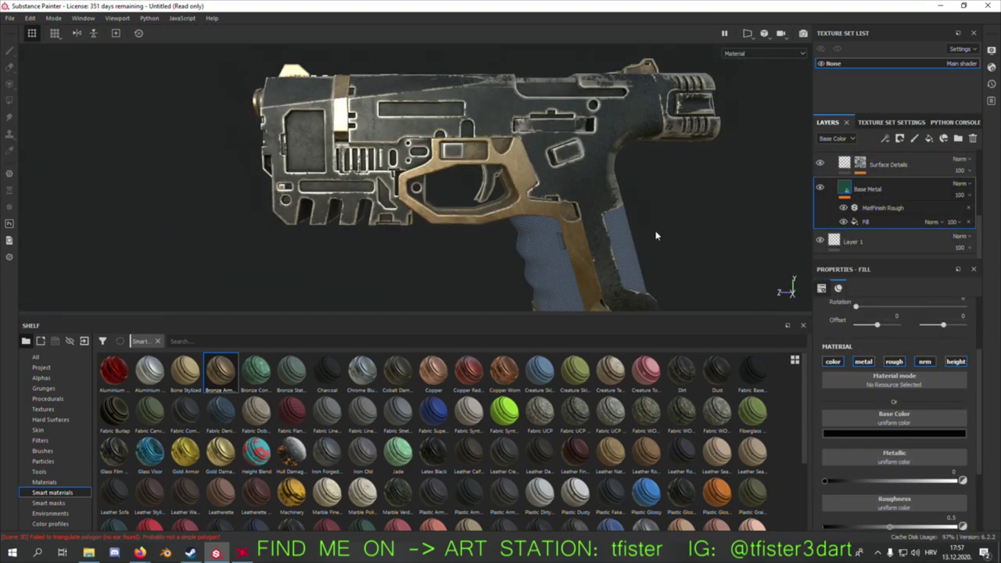
left_click_drag(686, 268, 548, 235, "alt")
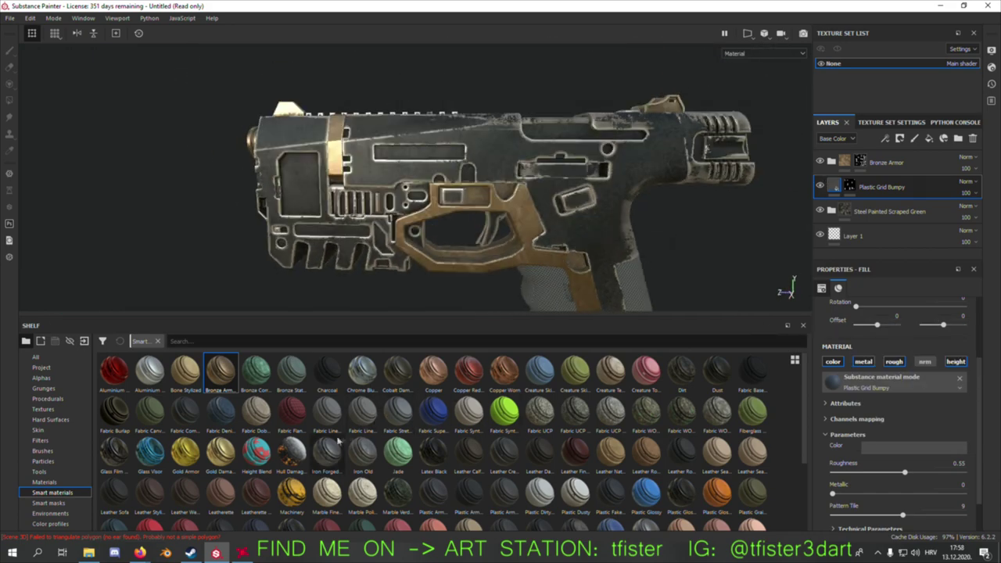
scroll(460, 398, "down", 3)
mouse_move(469, 468)
left_mouse_down()
mouse_move(569, 217)
mouse_move(532, 211)
left_mouse_up()
- Give the damaged steel layer a black mask and fill polygons into it
right_click(892, 163)
left_click(876, 18)
left_click(11, 100)
mouse_move(470, 195)
left_mouse_down("alt")
mouse_move(559, 198)
mouse_move(470, 188)
mouse_move(509, 192)
left_mouse_up("alt")
key("1")
- Drop Copper Red Bleached onto the gun as the top layer
scroll(470, 188, "up", 5)
scroll(469, 188, "down", 5)
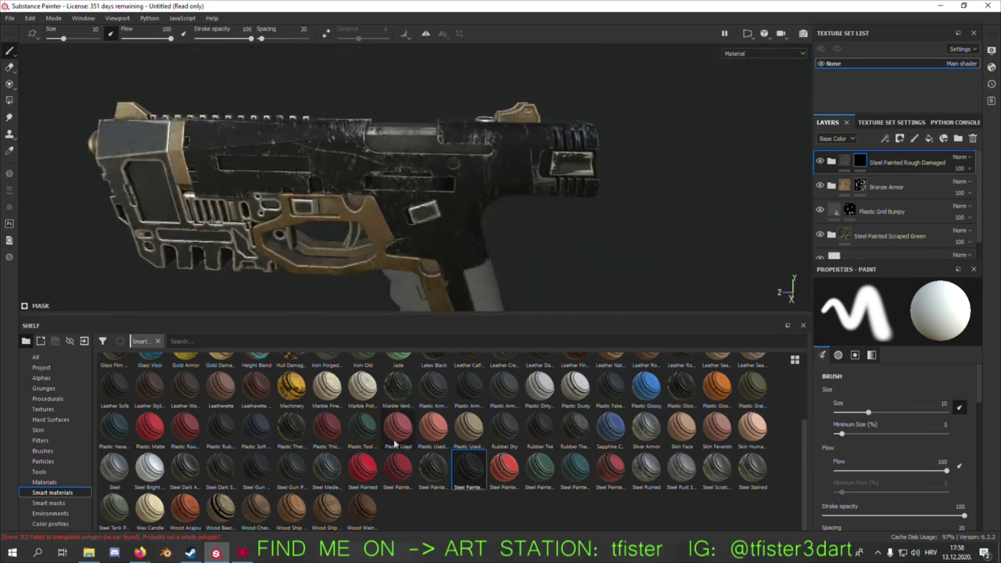
scroll(480, 407, "up", 3)
left_click_drag(479, 376, 445, 234)
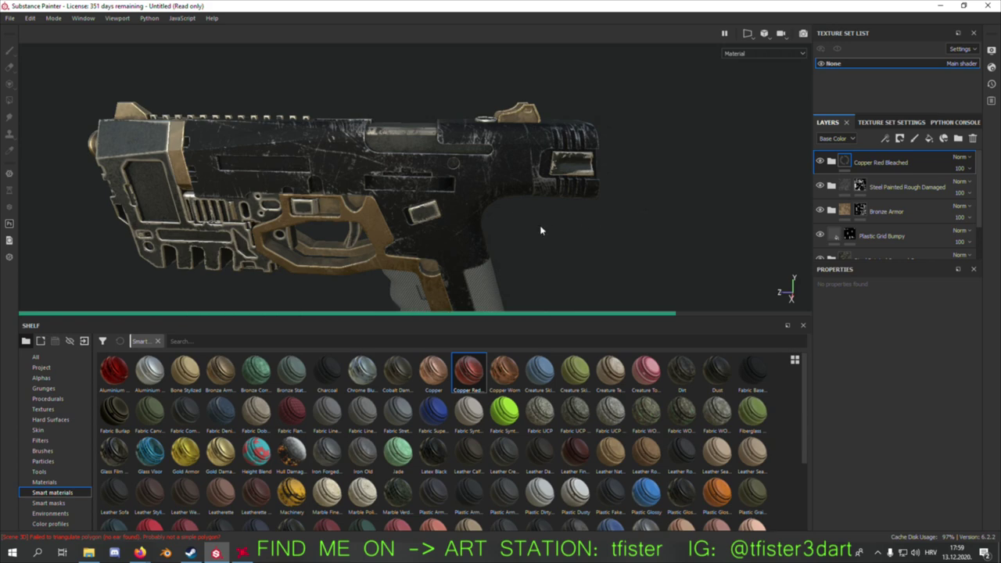
right_click(892, 162)
- Add a black mask to the Copper Red Bleached layer
left_click(900, 27)
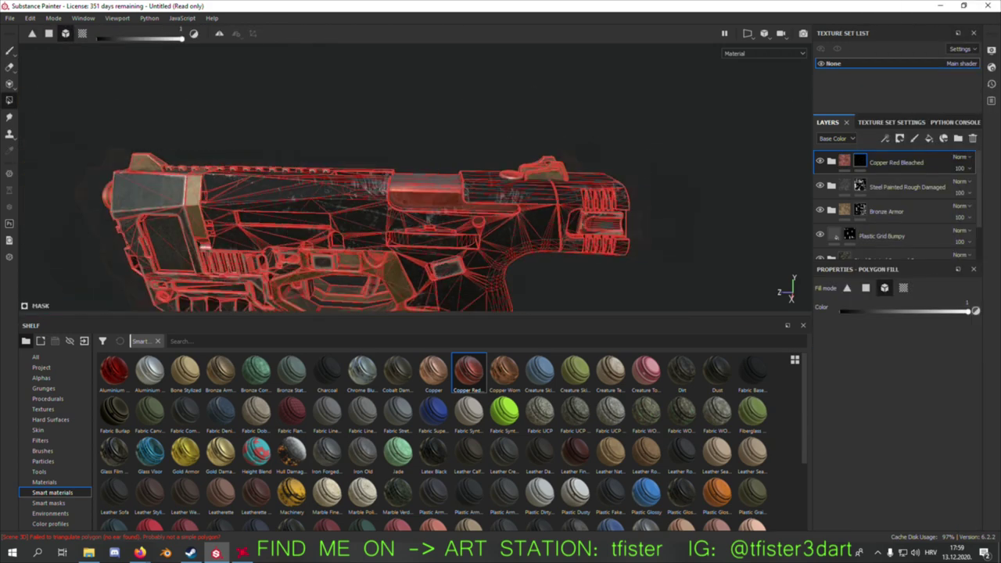
left_click_drag(415, 180, 470, 204, "alt")
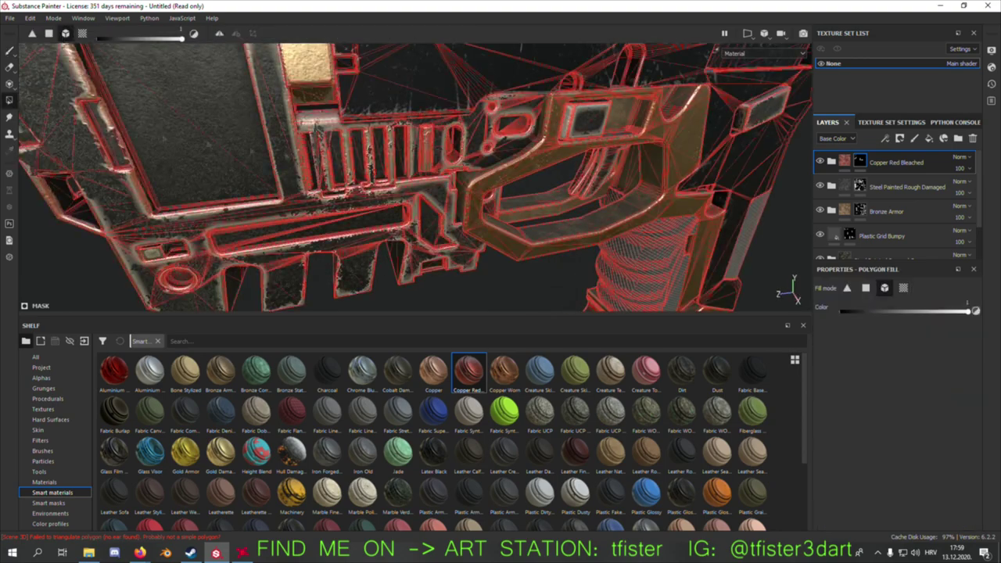
mouse_move(414, 179)
left_mouse_down("alt")
mouse_move(373, 156)
mouse_move(406, 168)
left_mouse_up("alt")
key("1")
- Apply the Plastic Grainy material to the gun as a new top layer
left_click(44, 482)
scroll(313, 446, "down", 5)
left_click_drag(221, 467, 458, 223)
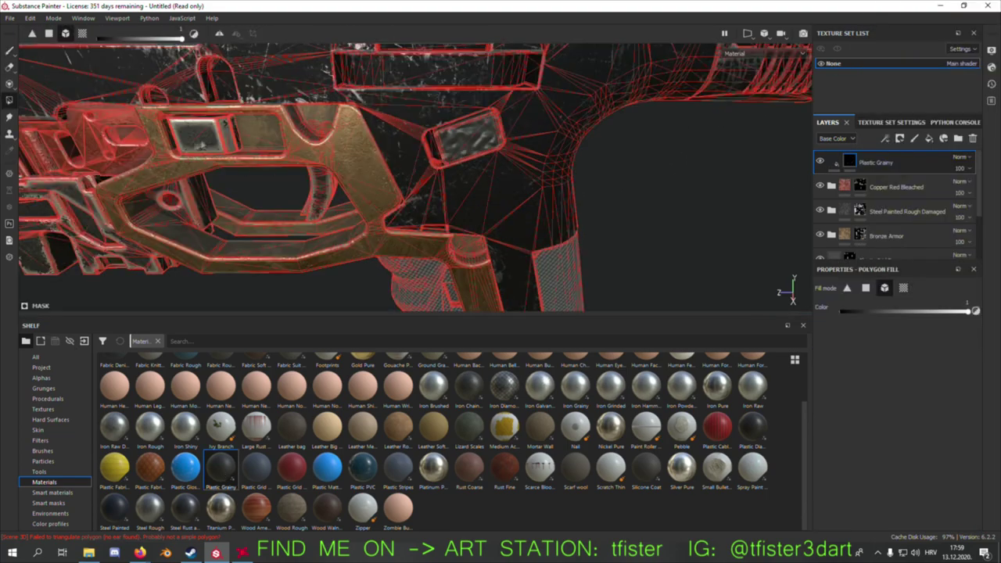
key("super")
key("super")
left_click_drag(548, 180, 841, 171, "alt")
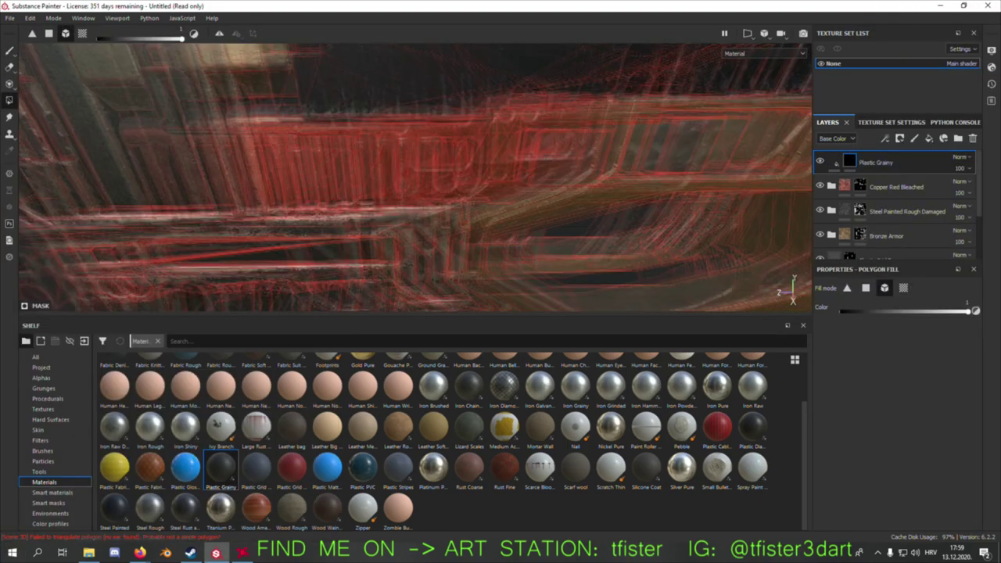
left_click(841, 169)
mouse_move(391, 180)
left_mouse_down("alt")
mouse_move(548, 180)
mouse_move(475, 201)
left_mouse_up("alt")
- Fill polygons into the Plastic Grainy mask across several parts of the gun
left_click(836, 162)
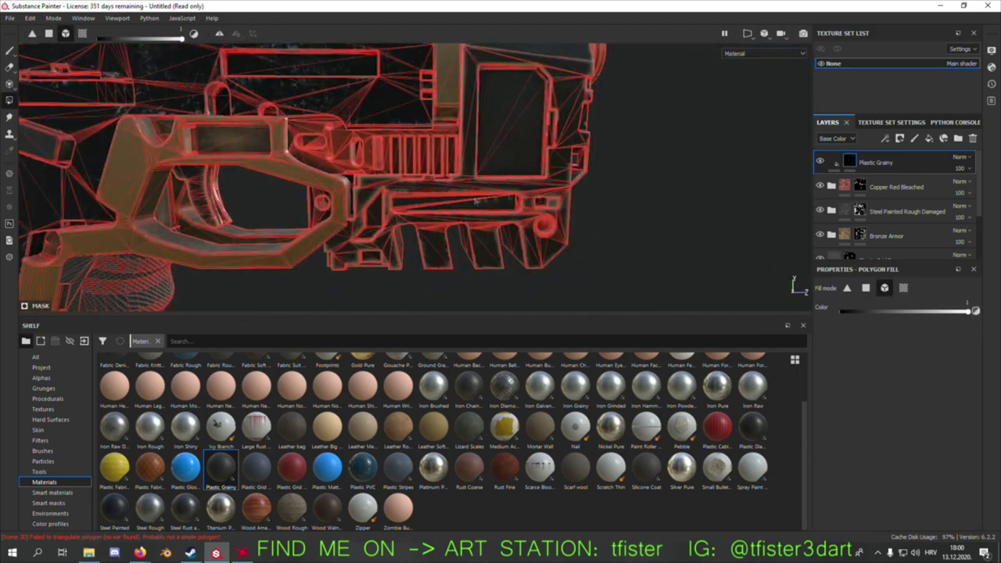
key("1")
left_click_drag(475, 201, 501, 203, "alt")
scroll(407, 180, "up", 5)
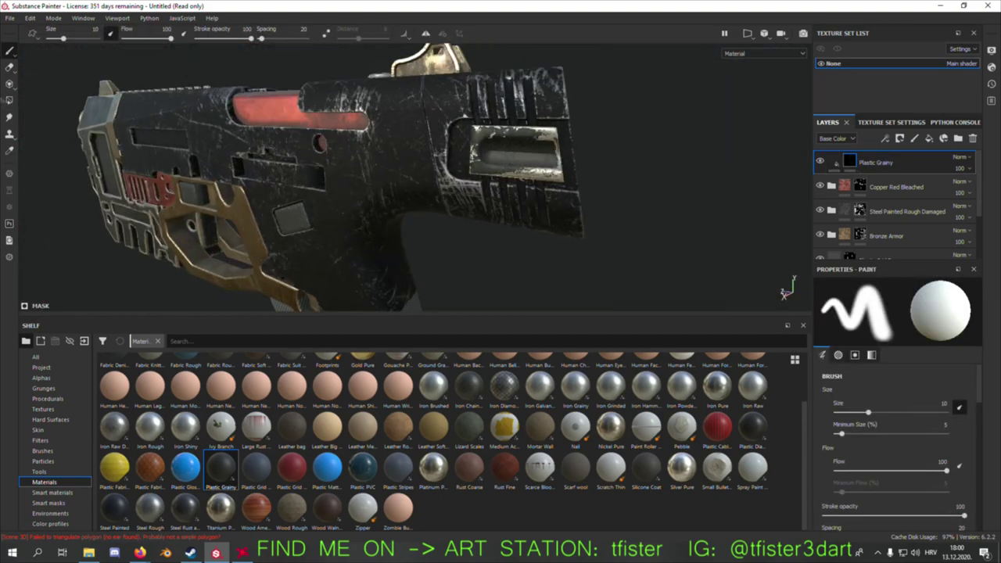
key("4")
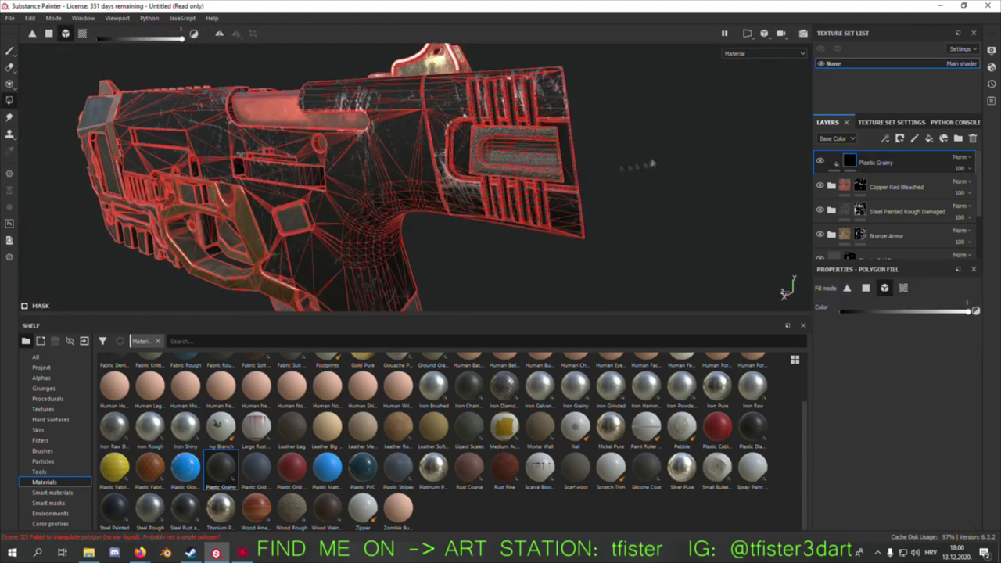
left_click_drag(407, 180, 469, 188, "alt")
key("1")
scroll(407, 180, "up", 5)
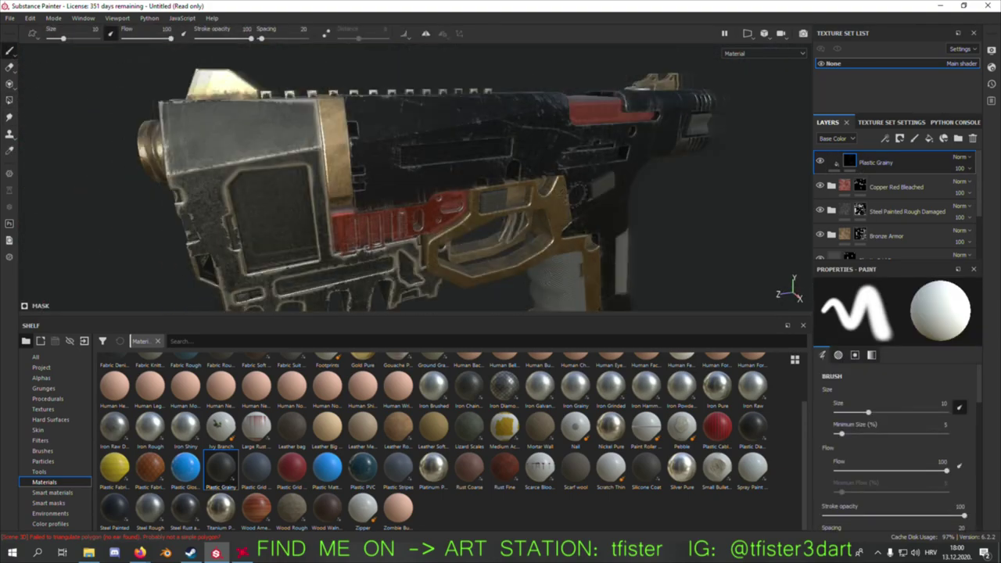
left_click(9, 101)
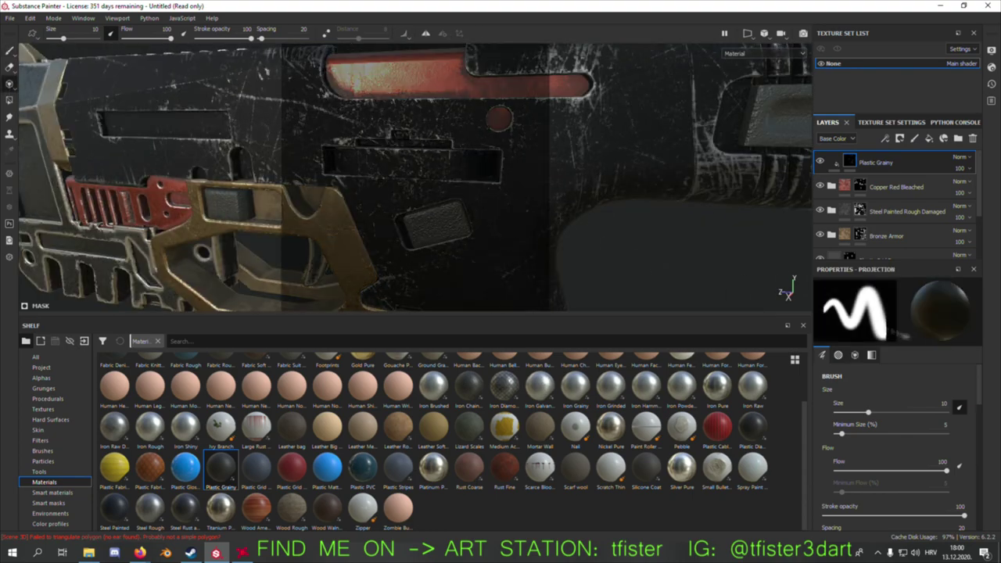
mouse_move(407, 180)
left_mouse_down("alt")
mouse_move(470, 188)
mouse_move(407, 180)
left_mouse_up("alt")
key("1")
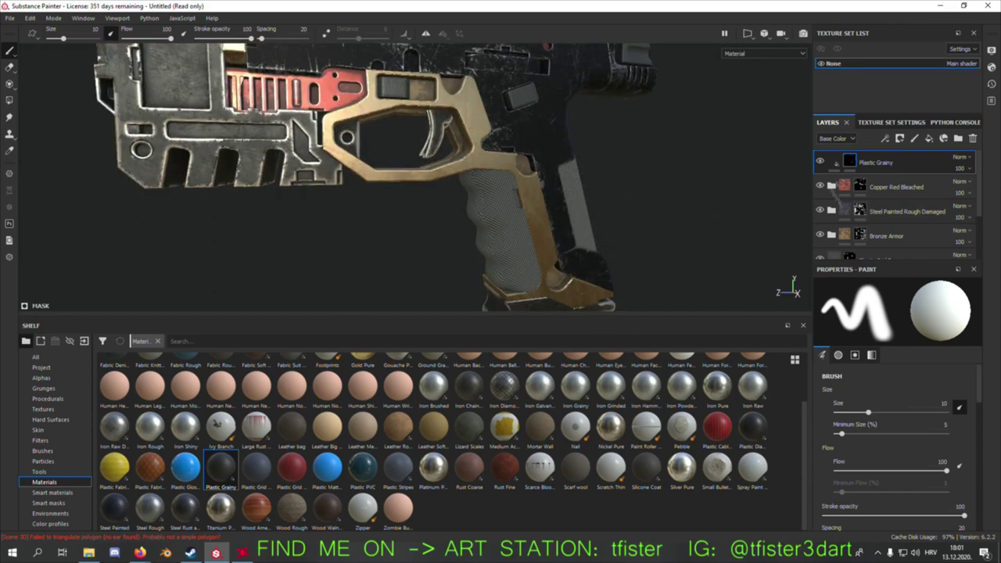
scroll(828, 197, "down", 3)
- Set the Plastic Grid Bumpy base colour to dark grey, about 0.138
left_click(868, 193)
scroll(892, 407, "down", 3)
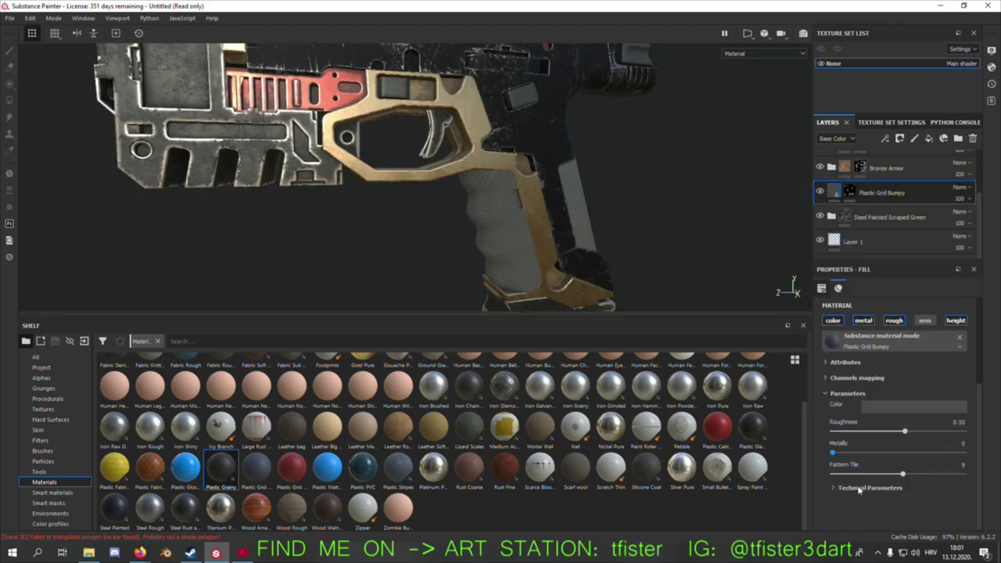
left_click(888, 440)
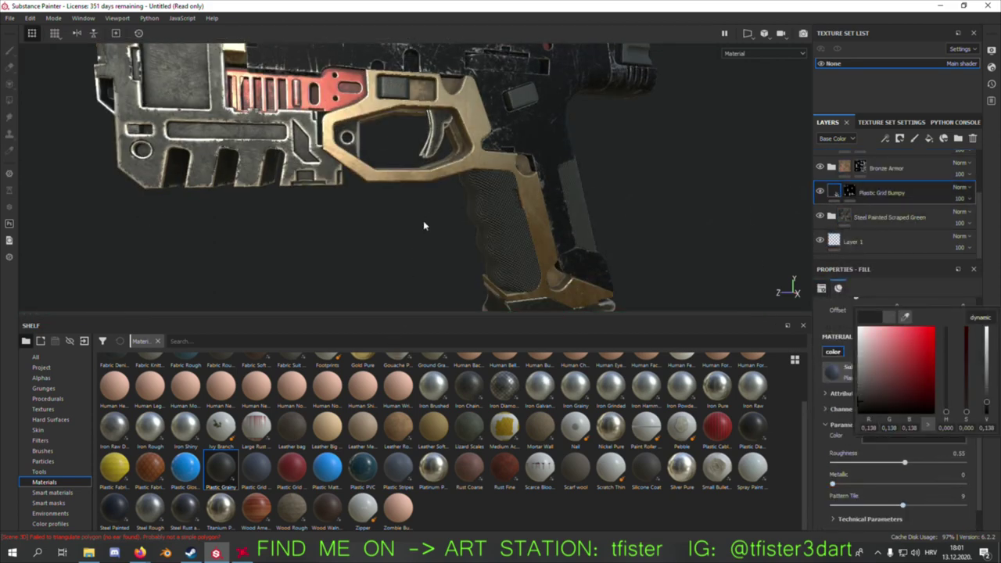
left_click_drag(424, 226, 548, 235, "alt")
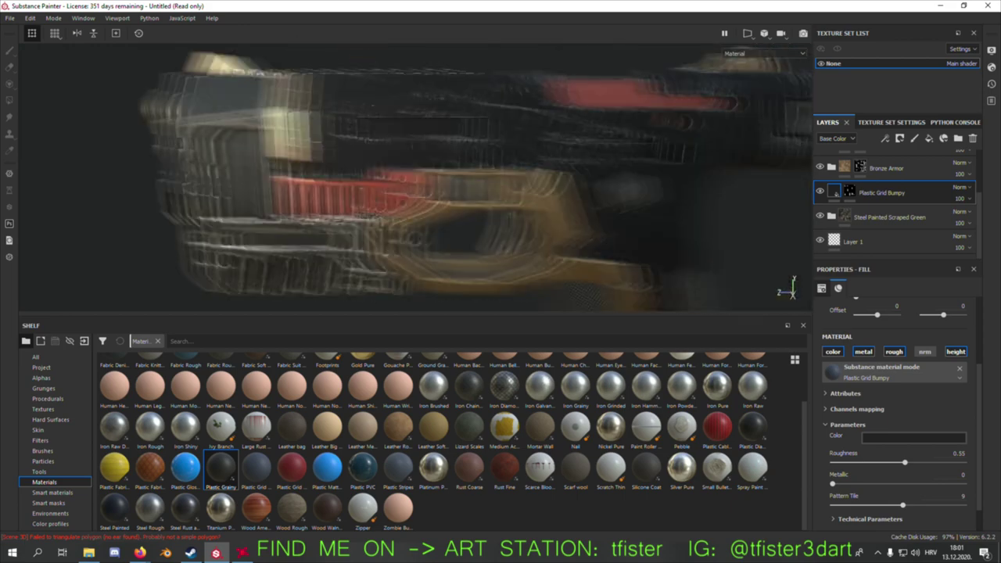
scroll(414, 177, "up", 5)
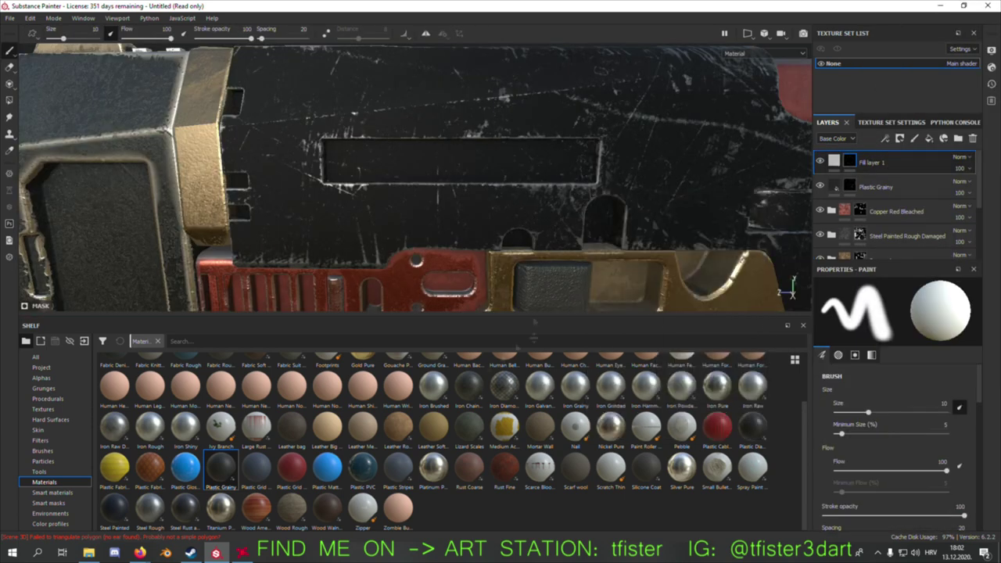
- Stamp MILITECH lettering onto the slide using the Font Orbitron text alpha
scroll(453, 442, "up", 2)
left_click(40, 378)
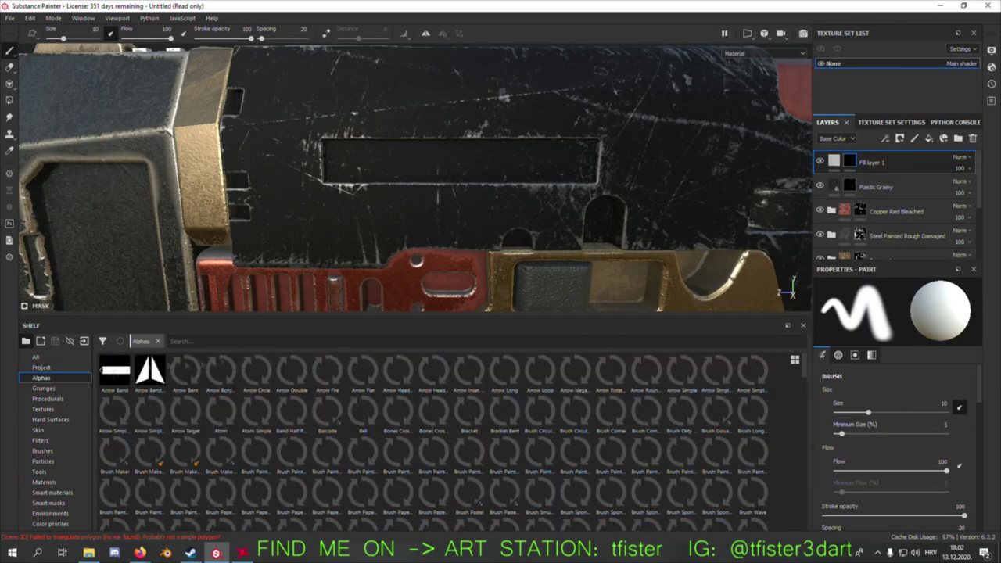
type("type")
left_click(469, 372)
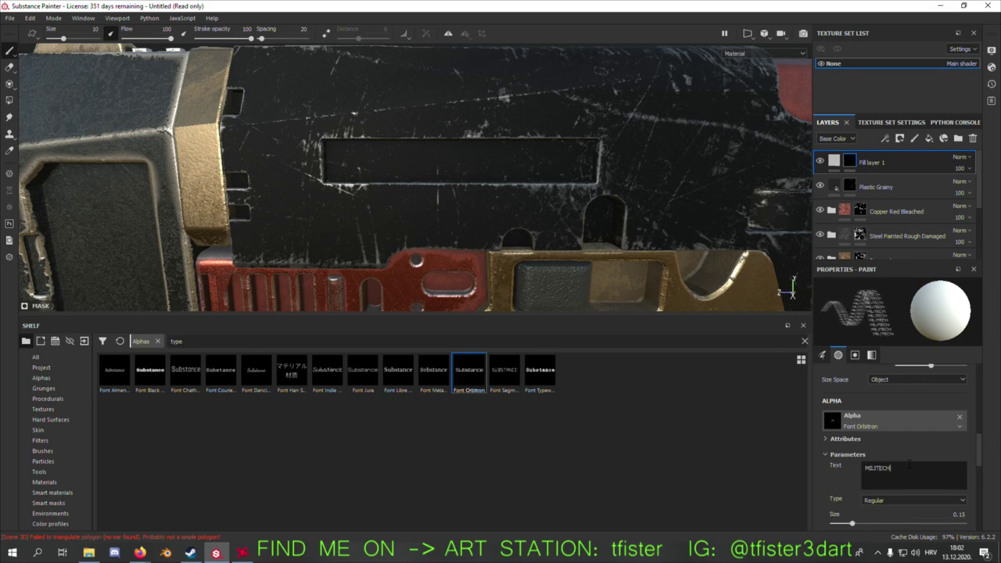
scroll(895, 438, "up", 5)
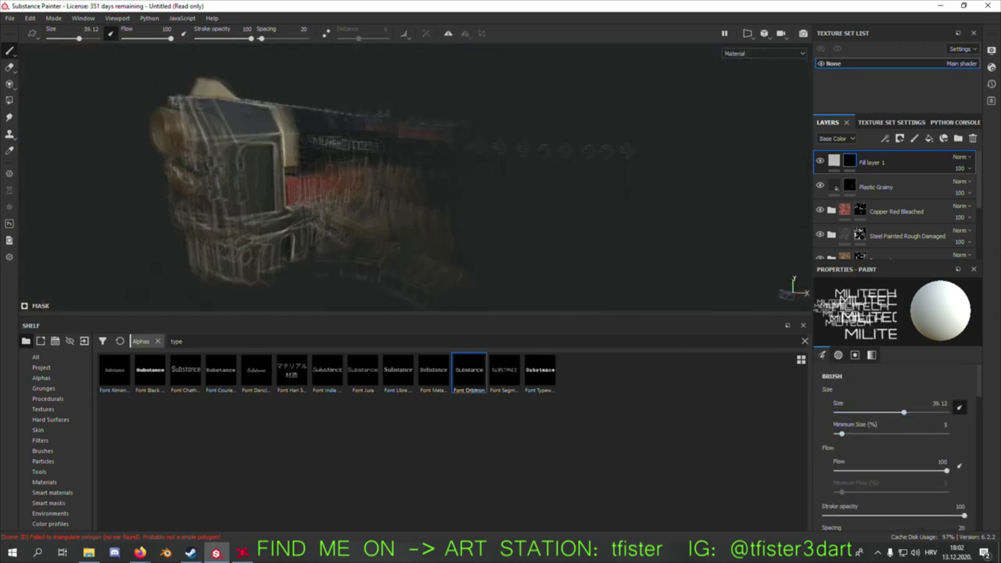
left_click(834, 161)
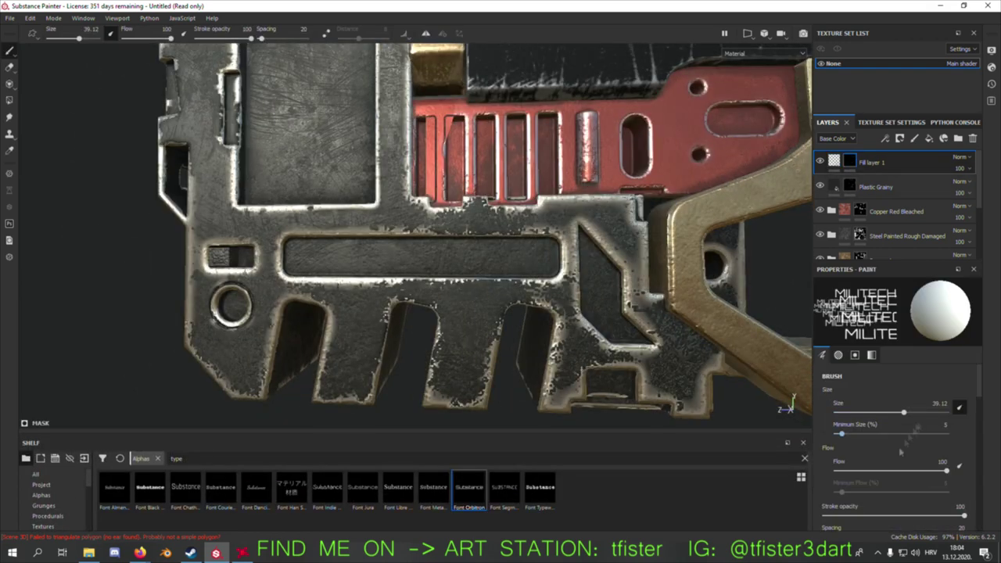
- Stamp the M-10BF Lexington line and an enlarged 10 emblem onto the steel body
scroll(900, 451, "down", 5)
scroll(848, 526, "up", 5)
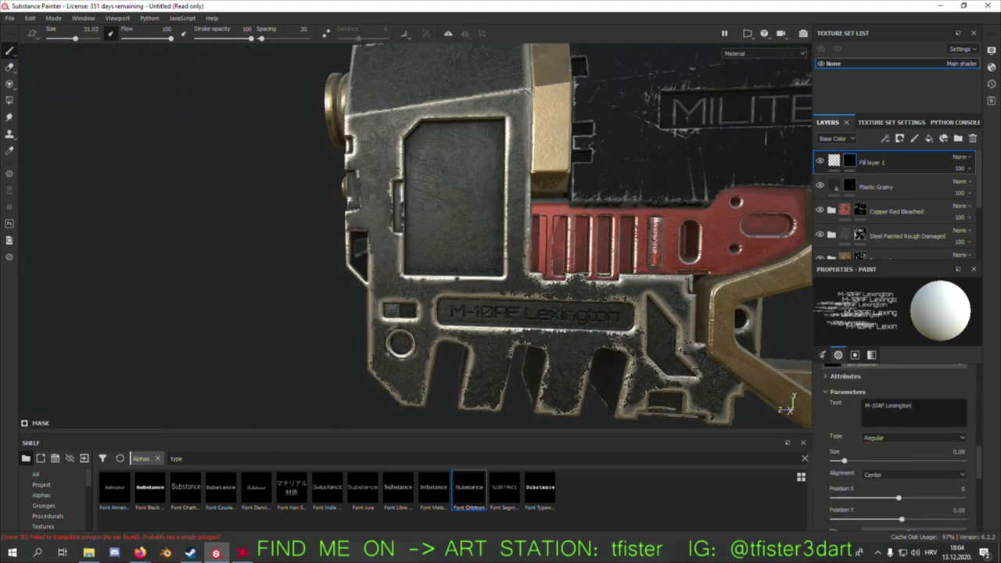
scroll(900, 446, "up", 2)
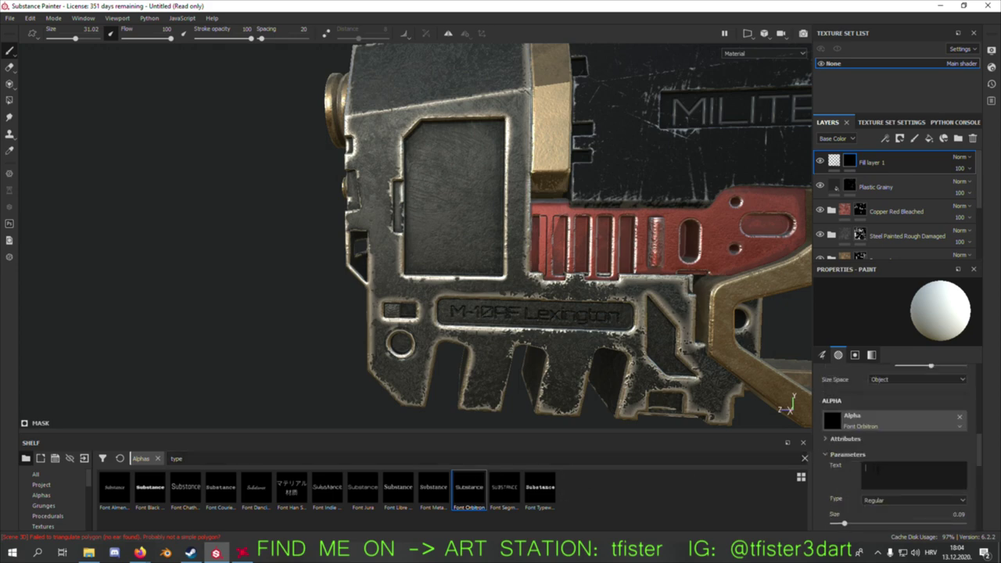
left_click_drag(844, 522, 861, 522)
scroll(889, 438, "up", 5)
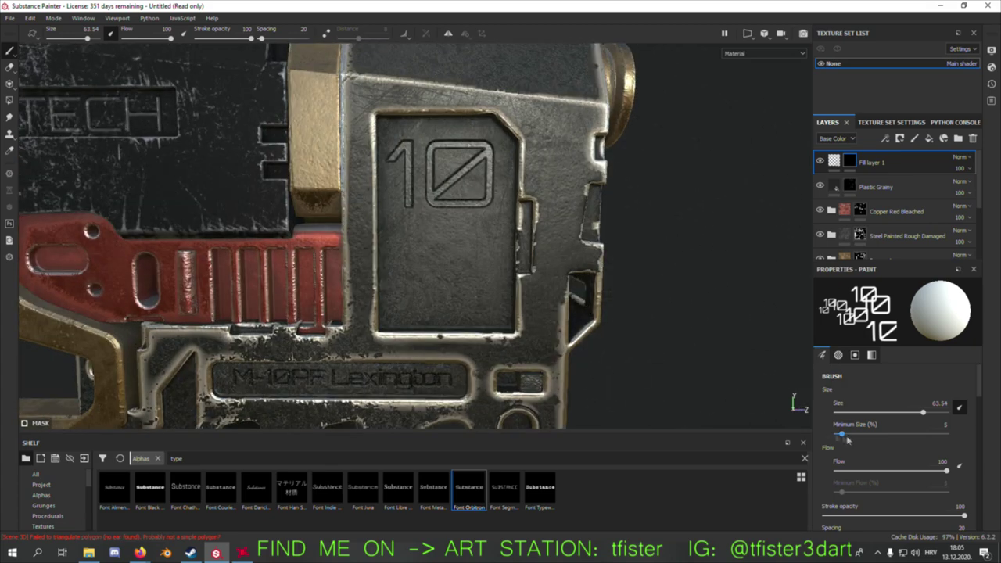
scroll(892, 436, "down", 5)
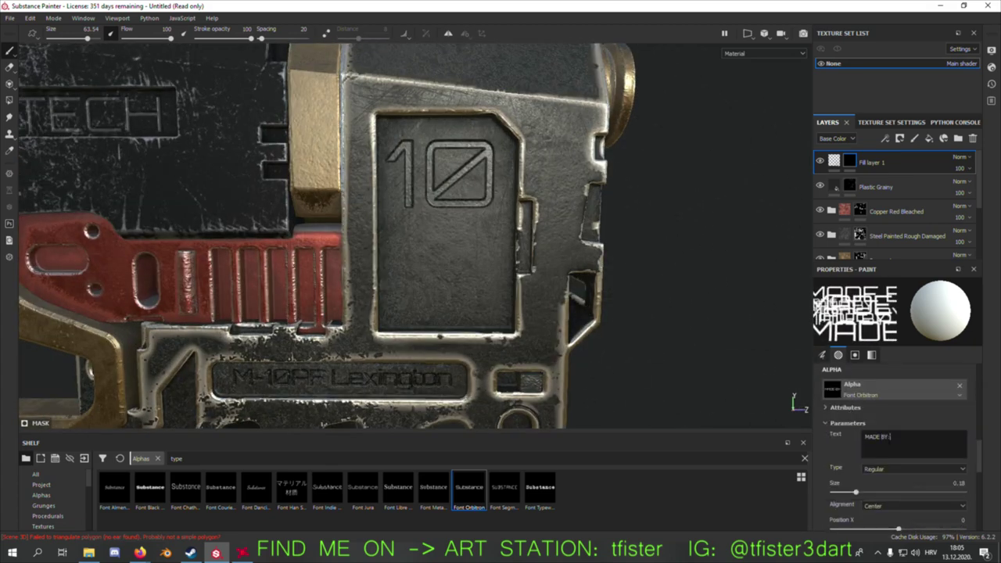
scroll(876, 462, "up", 5)
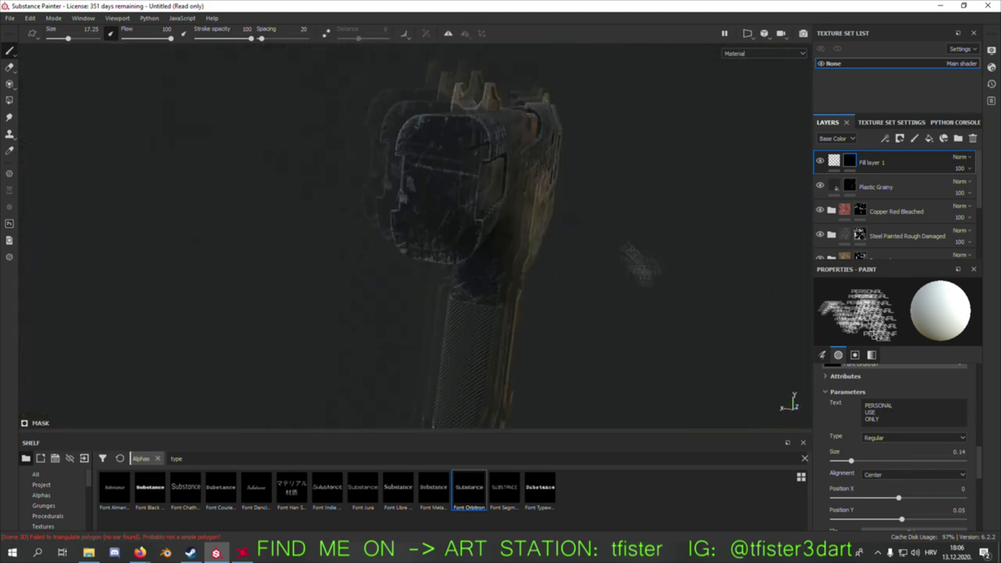
left_click(66, 477)
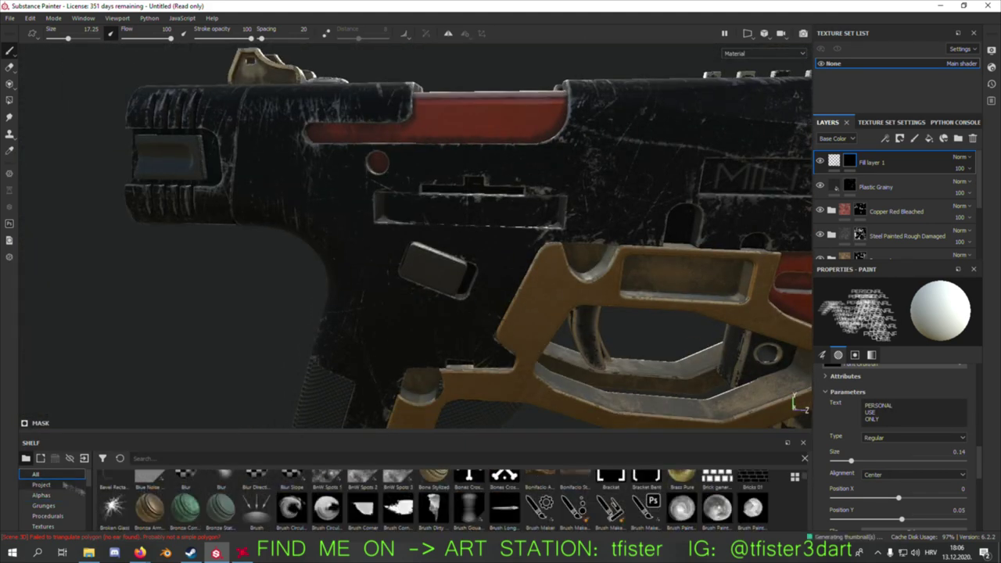
left_click(41, 495)
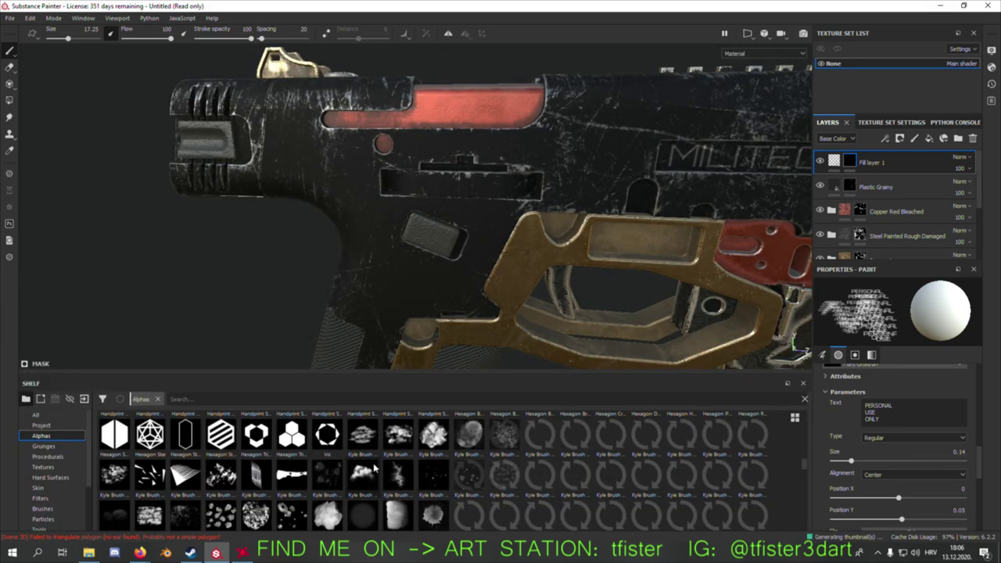
- Stamp Shape Caps grooves onto the textured button
left_click_drag(256, 504, 879, 425)
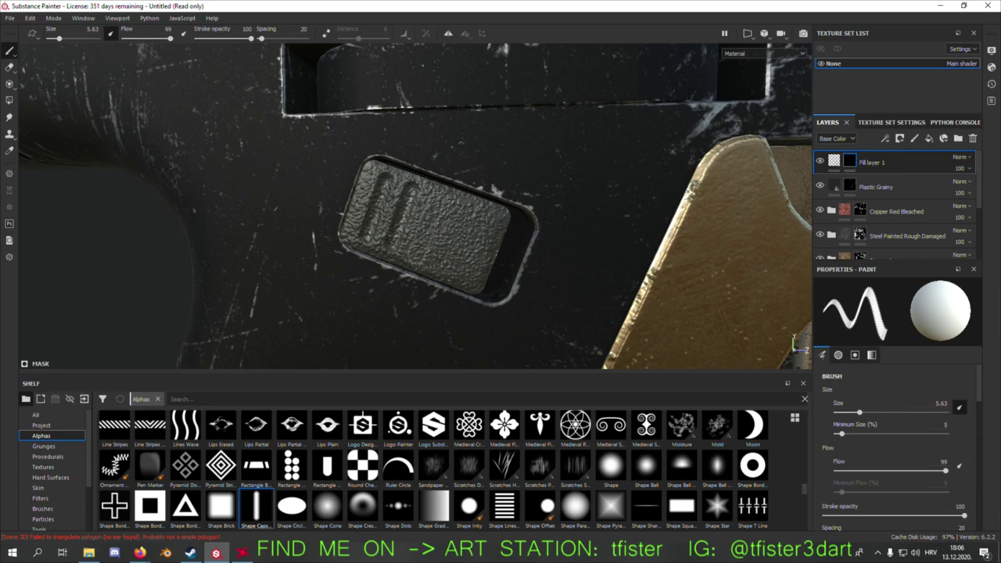
left_click_drag(505, 256, 352, 195, "alt")
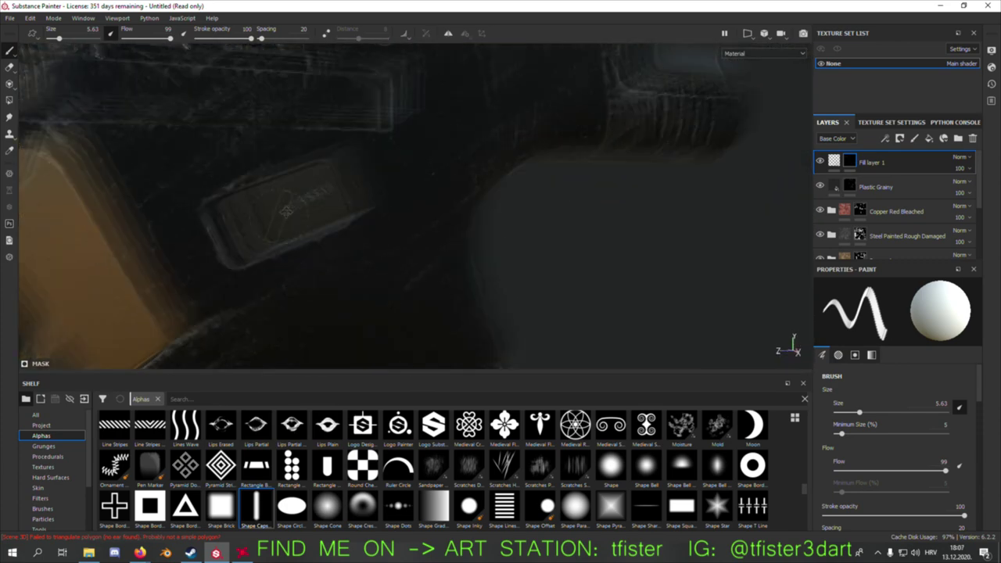
left_click_drag(352, 196, 306, 195, "alt")
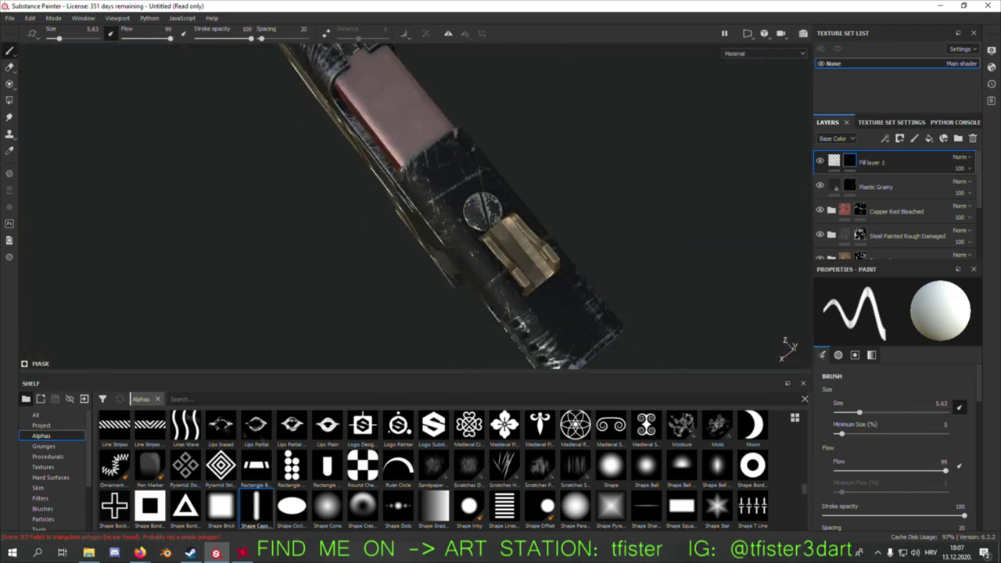
- Stamp Japanese katakana onto the copper panel, with Font Orbitron set to CAL .9 mm
type("TYPE")
left_click(291, 435)
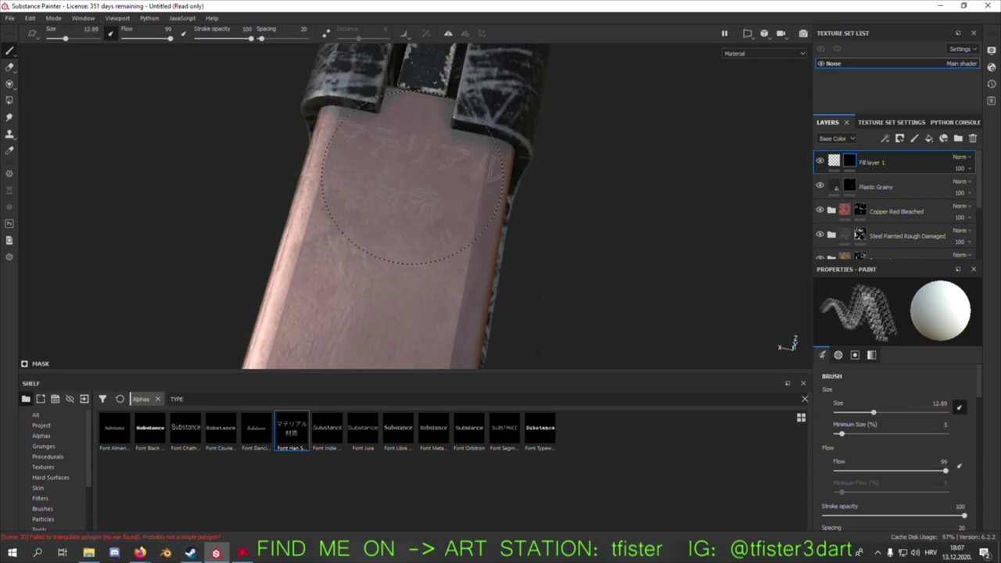
left_click(469, 430)
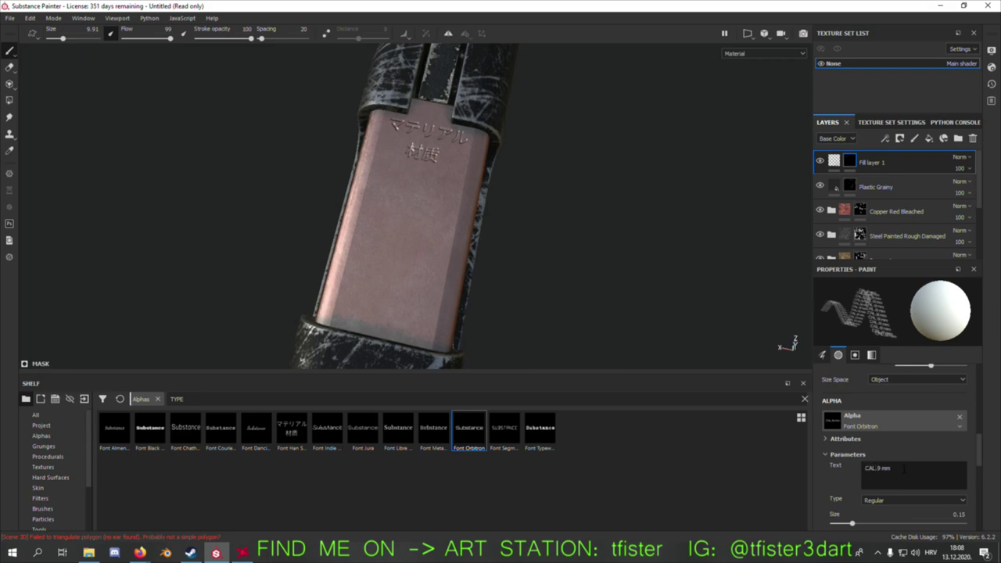
mouse_move(409, 293)
left_mouse_down("alt")
mouse_move(410, 256)
mouse_move(458, 205)
mouse_move(501, 234)
mouse_move(438, 251)
left_mouse_up("alt")
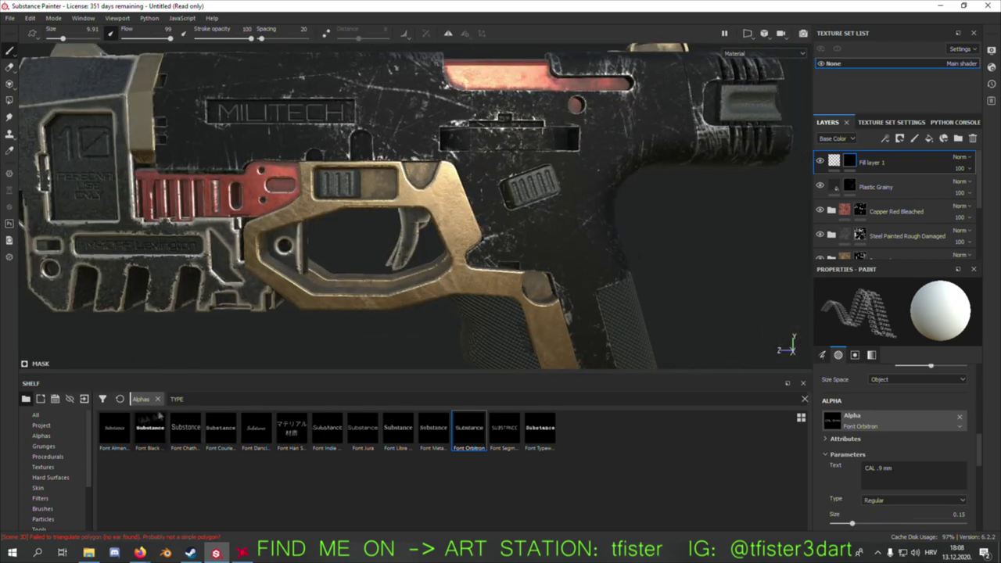
- Stamp a Triangle Row of symbols onto the bronze frame above the trigger guard
left_click(41, 436)
scroll(596, 489, "down", 3)
scroll(596, 489, "down", 3)
scroll(596, 489, "down", 3)
scroll(597, 489, "down", 3)
scroll(596, 489, "down", 3)
scroll(596, 489, "down", 3)
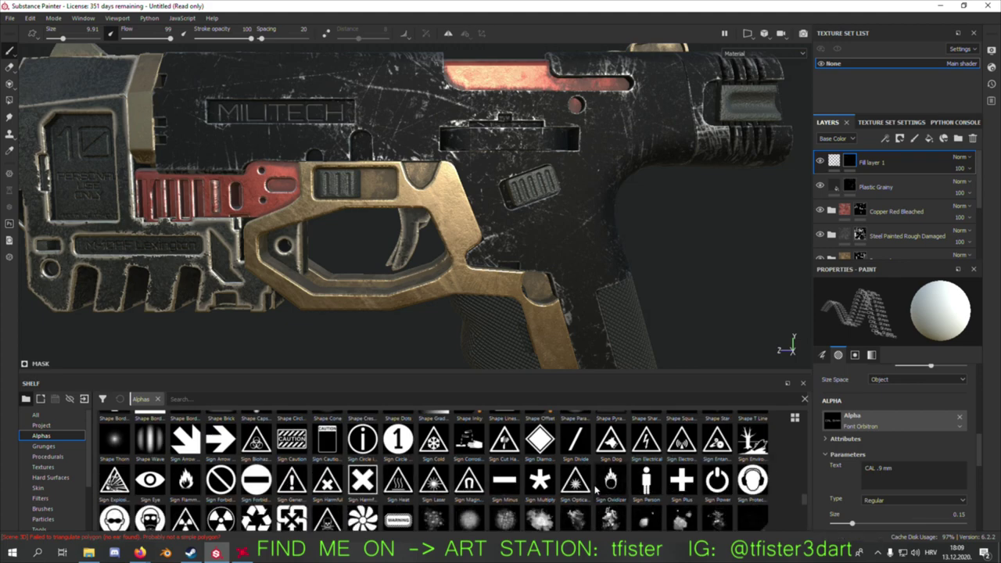
scroll(596, 490, "down", 3)
scroll(595, 490, "down", 3)
scroll(547, 492, "down", 2)
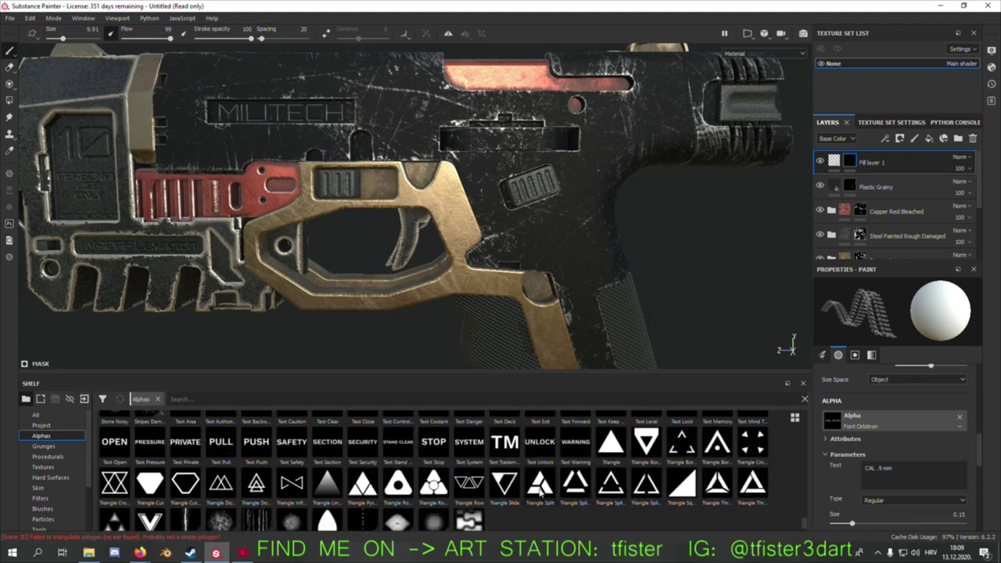
scroll(434, 471, "down", 1)
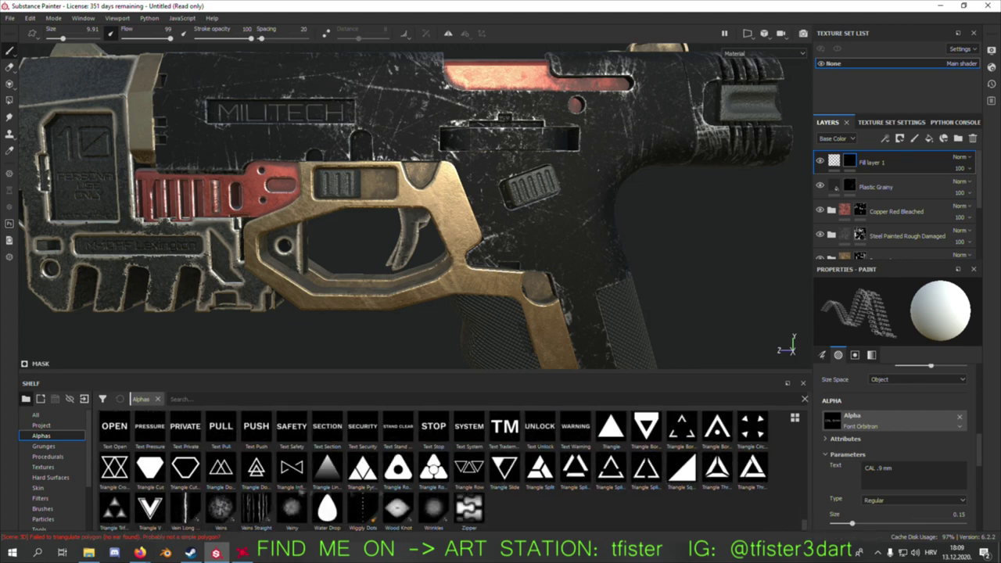
left_click(469, 467)
scroll(462, 199, "up", 2)
scroll(465, 191, "up", 3)
left_click(446, 200)
scroll(438, 196, "down", 2)
scroll(399, 188, "down", 2)
scroll(391, 194, "up", 2)
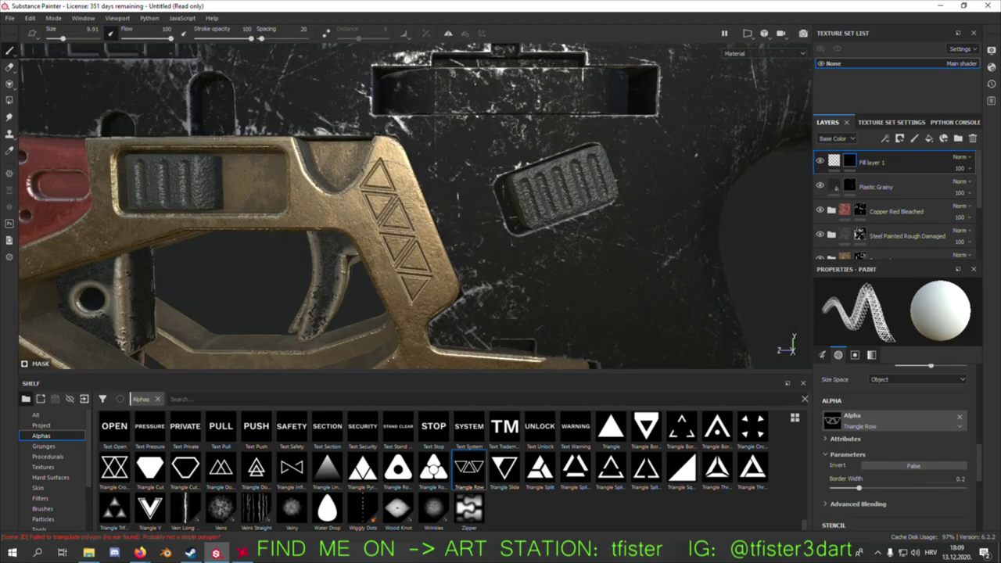
left_click_drag(382, 201, 450, 201, "alt")
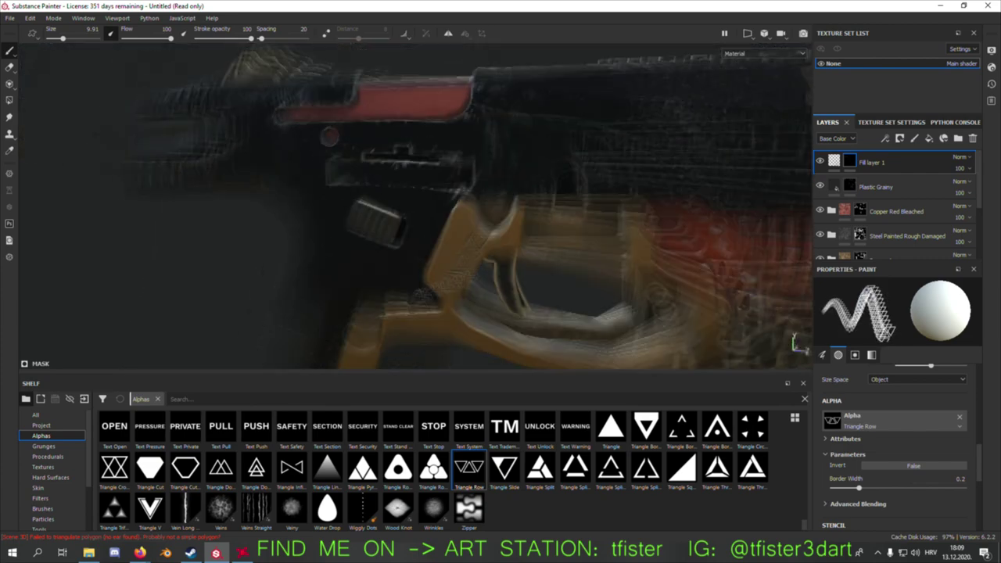
left_click_drag(456, 200, 501, 195, "alt")
scroll(501, 196, "down", 4)
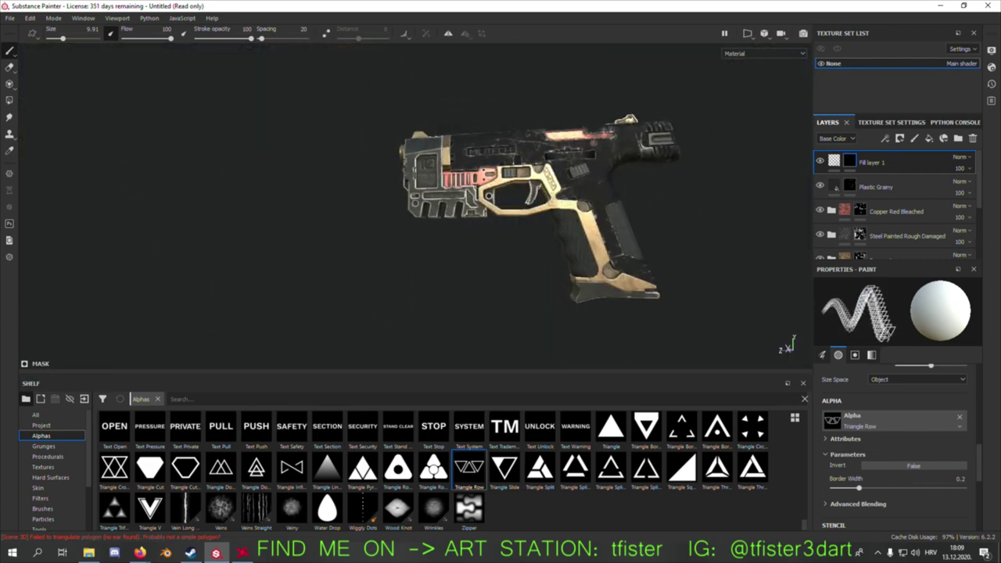
scroll(501, 204, "up", 4)
scroll(445, 469, "up", 8)
scroll(446, 470, "up", 5)
- Search the alphas for 'type' and select the Font Typewriter text stamp
left_click(313, 399)
type("rypt")
key("BackSpace")
key("BackSpace")
key("BackSpace")
type("type")
left_click(540, 430)
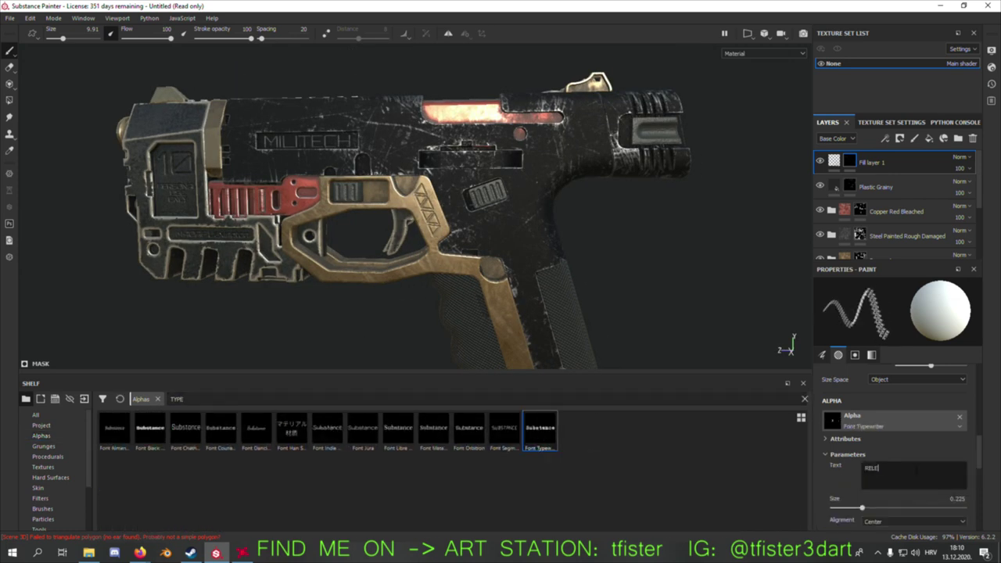
- Stamp the RELEASE text onto the gun's grip
type("ASE")
key("Return")
scroll(489, 235, "up", 5)
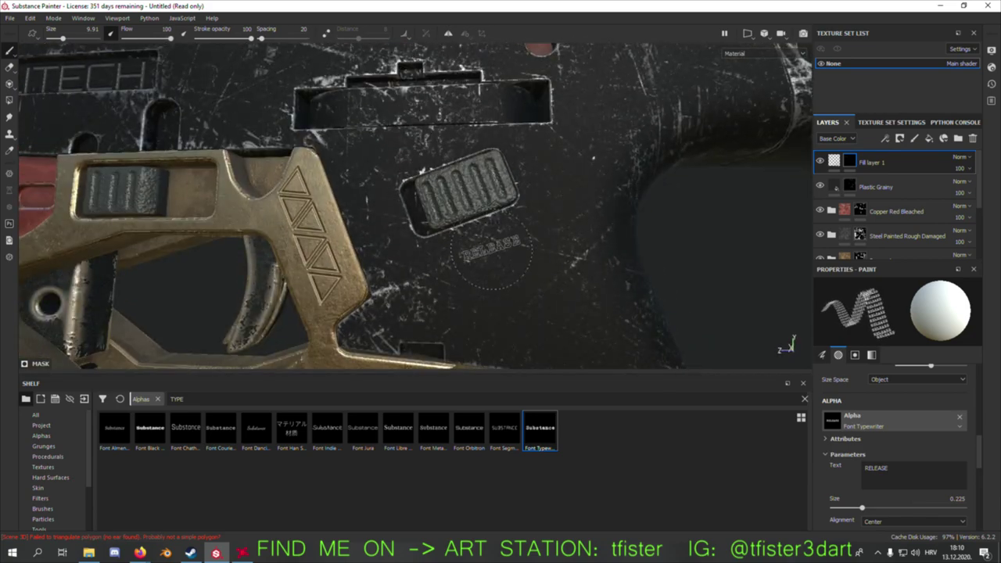
scroll(873, 411, "up", 5)
mouse_move(556, 285)
left_mouse_down("alt")
mouse_move(557, 206)
mouse_move(500, 234)
mouse_move(376, 235)
left_mouse_up("alt")
scroll(474, 261, "up", 5)
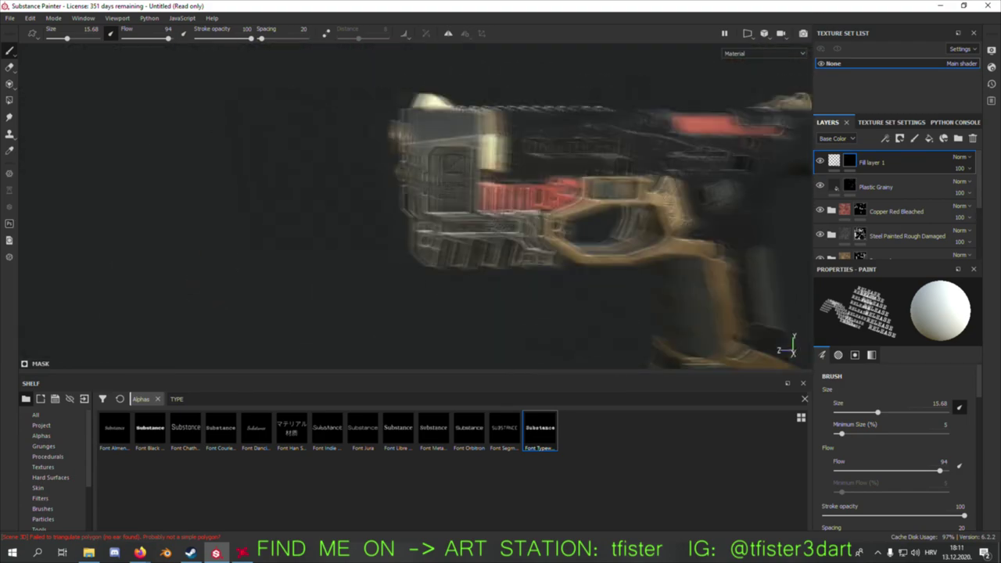
scroll(474, 261, "down", 2)
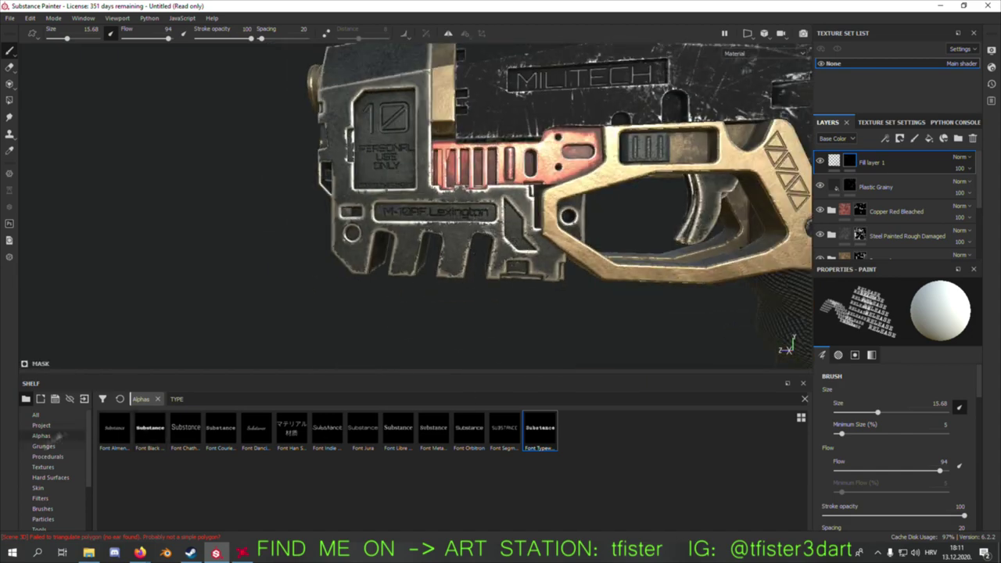
- Stamp the Arrow Double alpha onto the gun
left_click(42, 436)
left_click(293, 433)
scroll(528, 232, "up", 5)
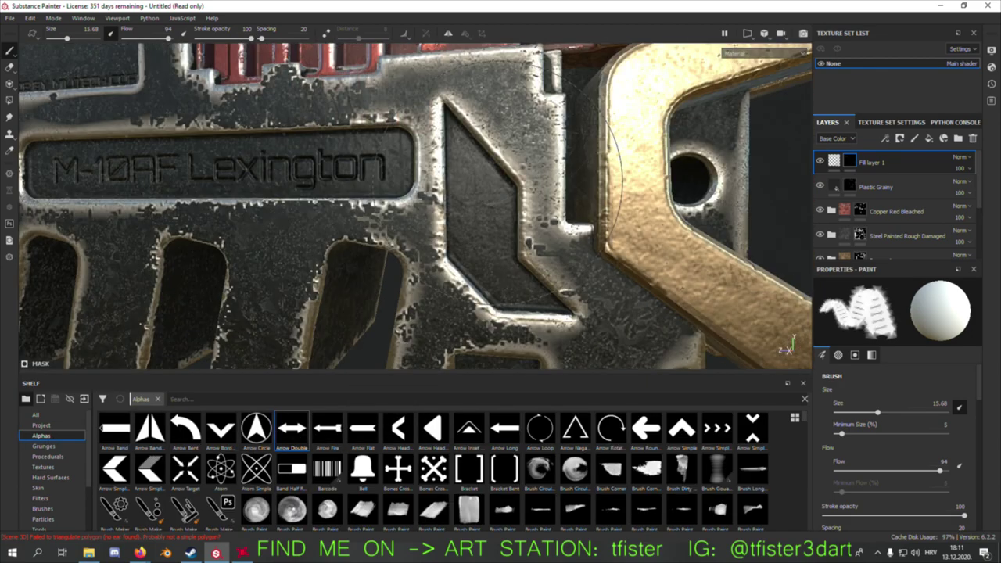
scroll(267, 305, "down", 5)
left_click_drag(543, 224, 506, 193, "alt")
scroll(501, 233, "up", 3)
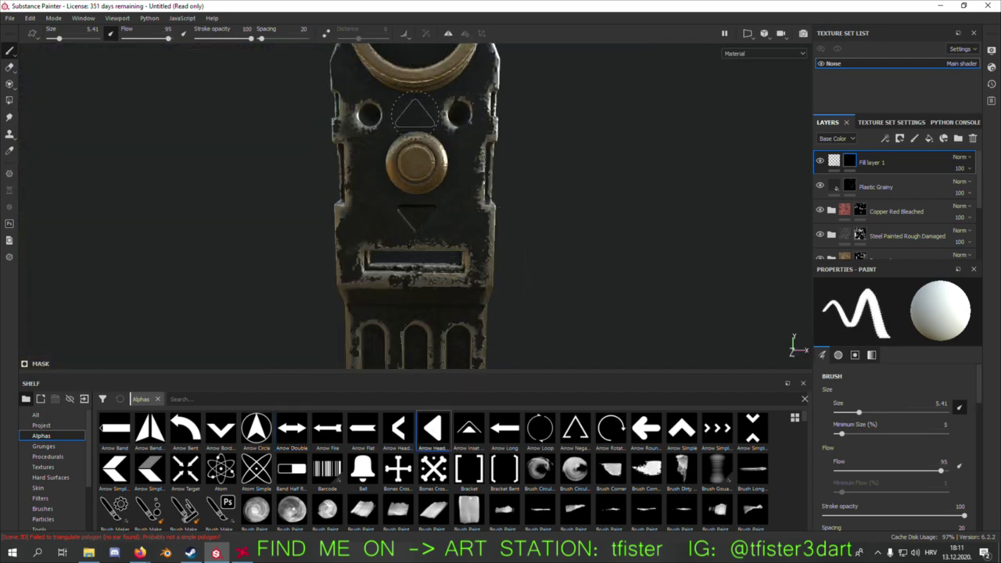
scroll(415, 113, "down", 5)
mouse_move(415, 113)
left_mouse_down("alt")
mouse_move(472, 266)
mouse_move(472, 252)
mouse_move(275, 240)
left_mouse_up("alt")
scroll(472, 266, "up", 5)
scroll(472, 252, "up", 4)
scroll(894, 454, "down", 5)
- Stamp the MADE BY maker credit in Font Orbitron onto the copper magazine
type("type")
left_click(467, 430)
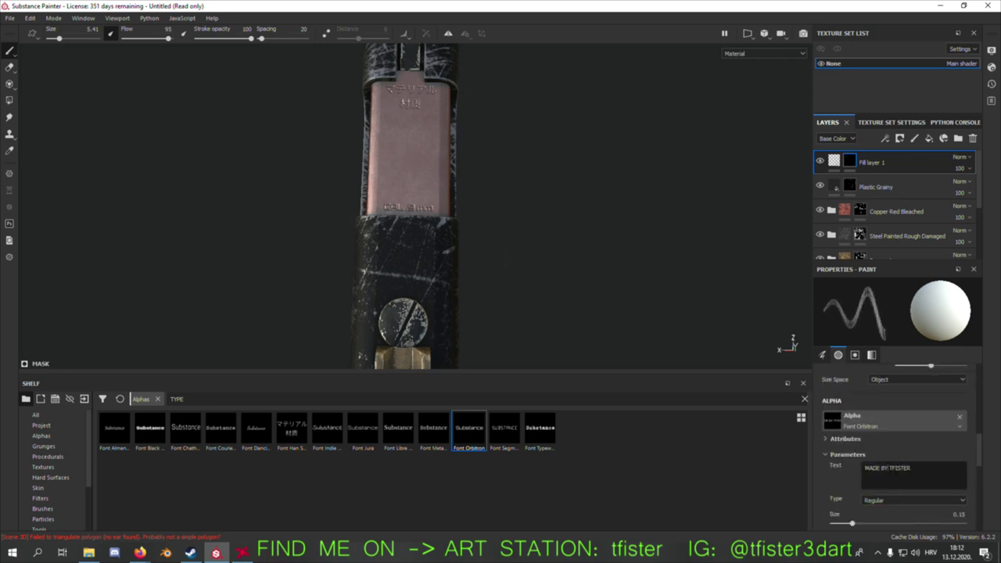
scroll(411, 129, "up", 3)
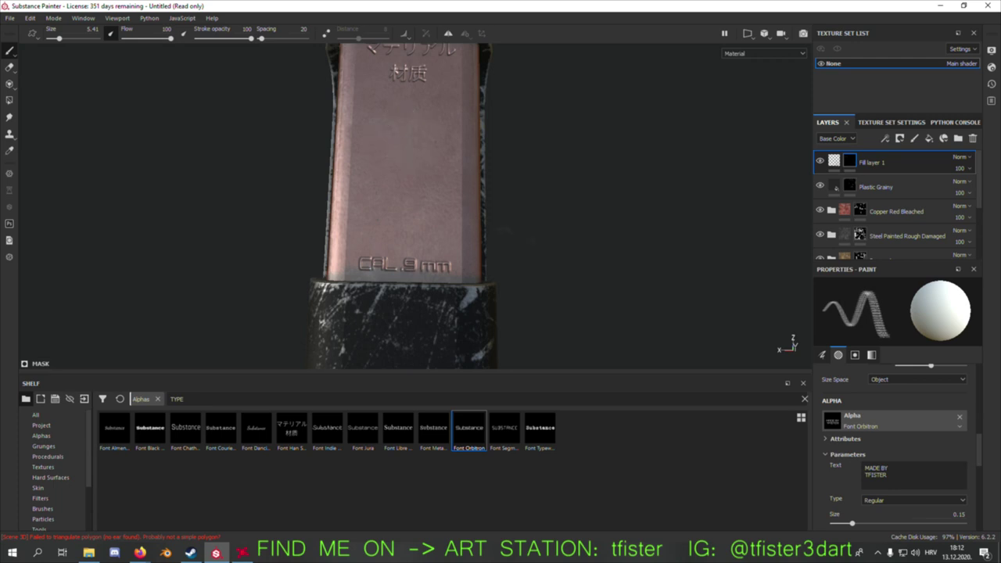
scroll(856, 438, "up", 5)
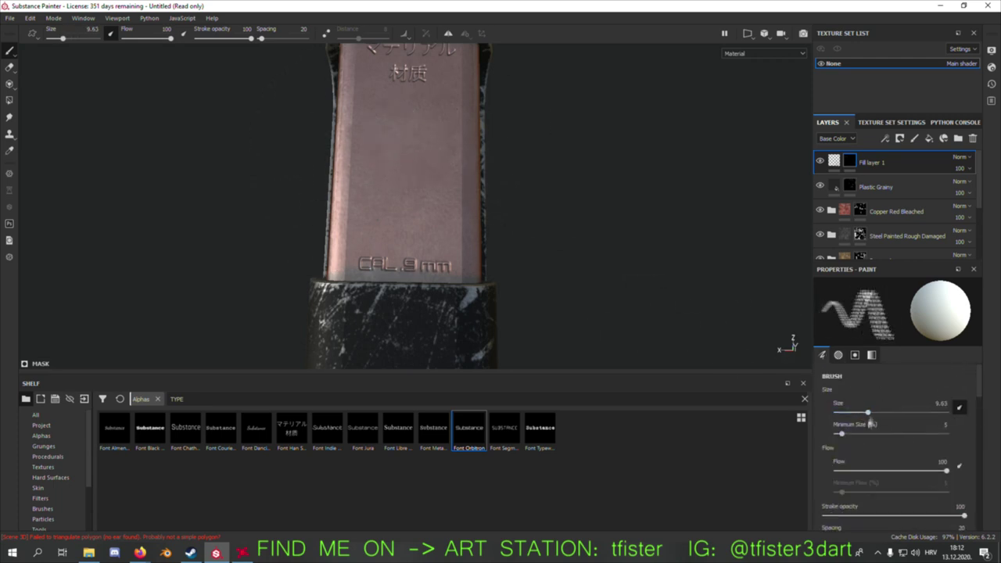
left_click_drag(407, 148, 470, 195, "alt")
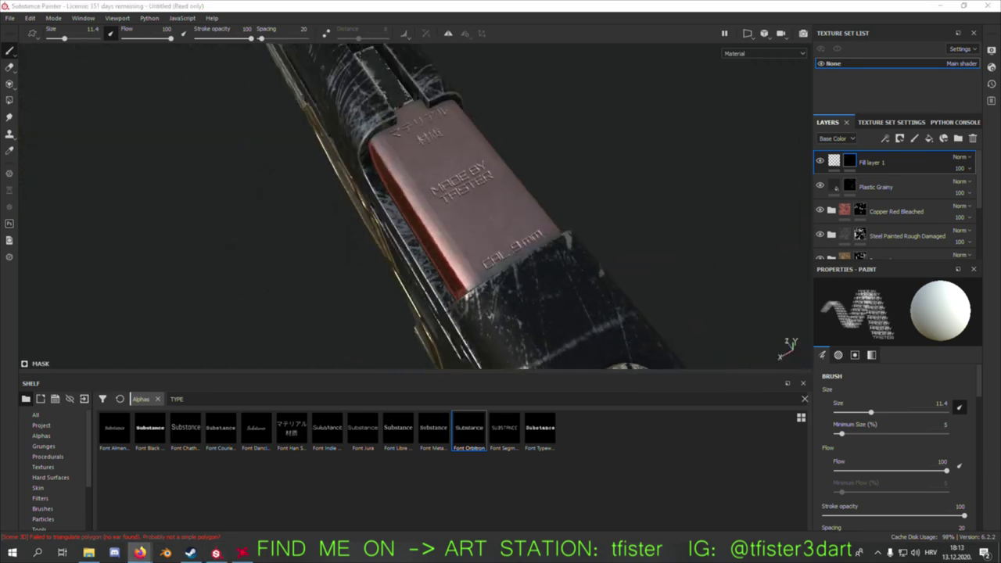
left_click_drag(133, 328, 328, 297, "alt")
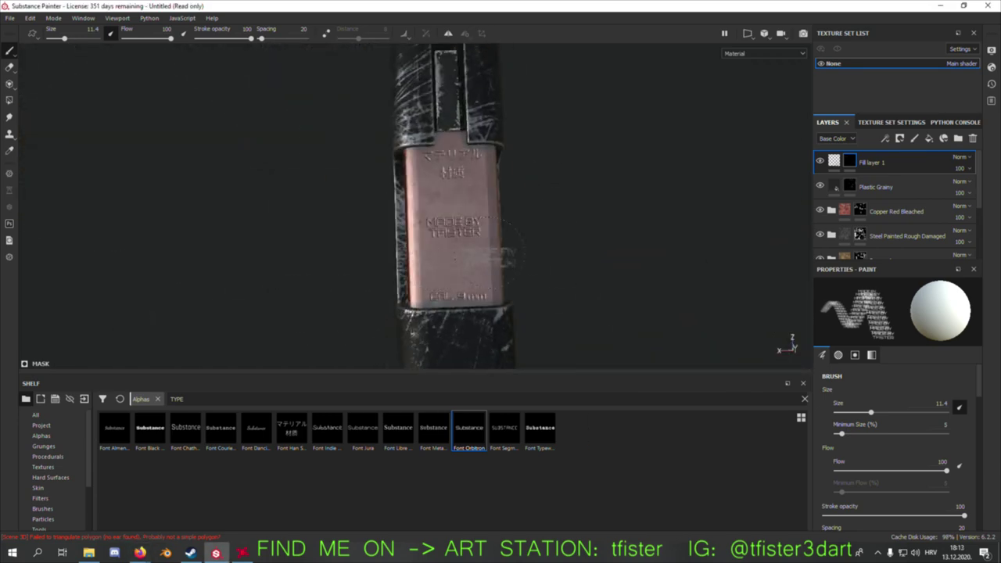
scroll(888, 476, "down", 5)
scroll(887, 481, "down", 3)
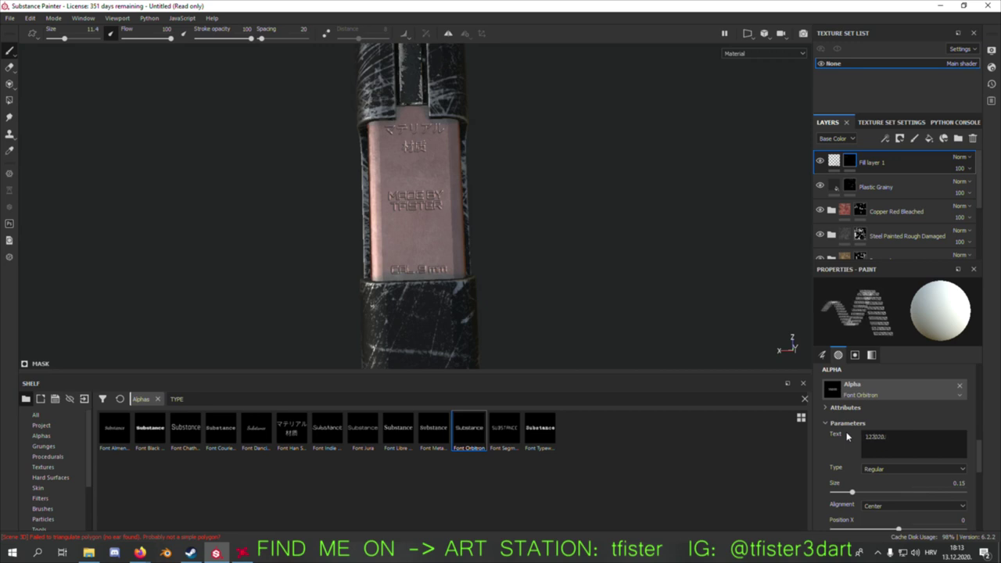
scroll(572, 315, "up", 3)
scroll(872, 420, "up", 5)
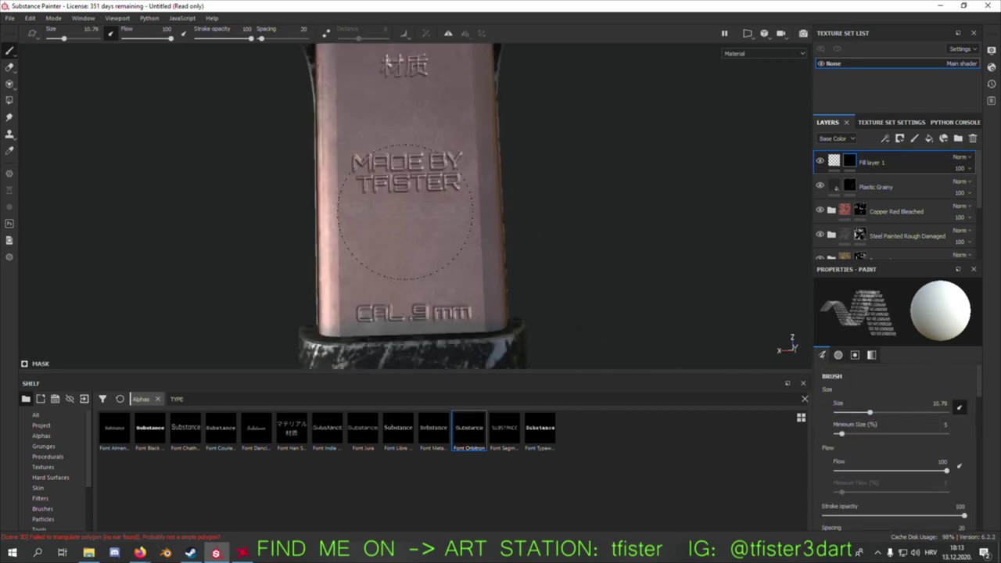
key("f")
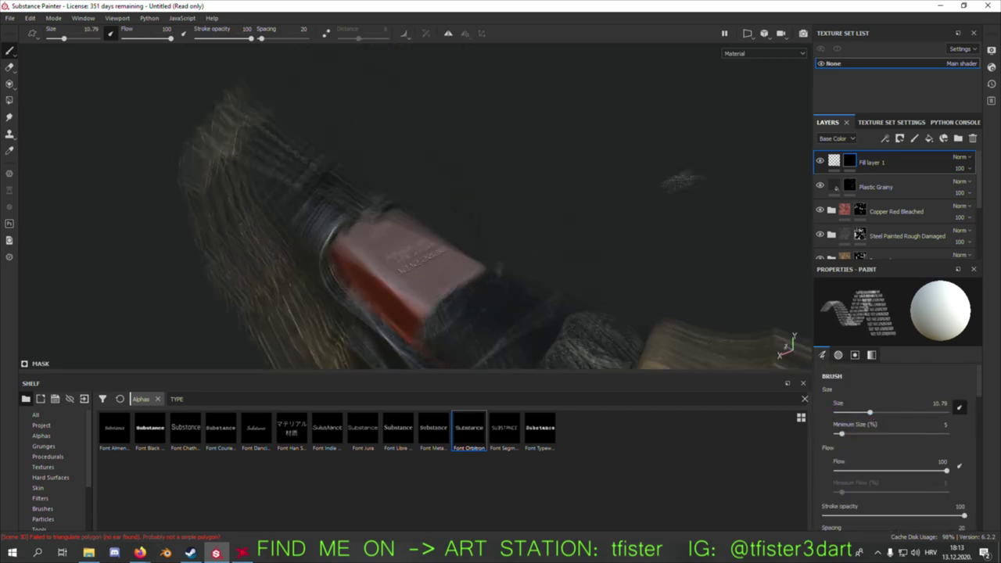
scroll(833, 199, "down", 3)
scroll(834, 200, "up", 2)
scroll(845, 211, "up", 3)
left_click(861, 226)
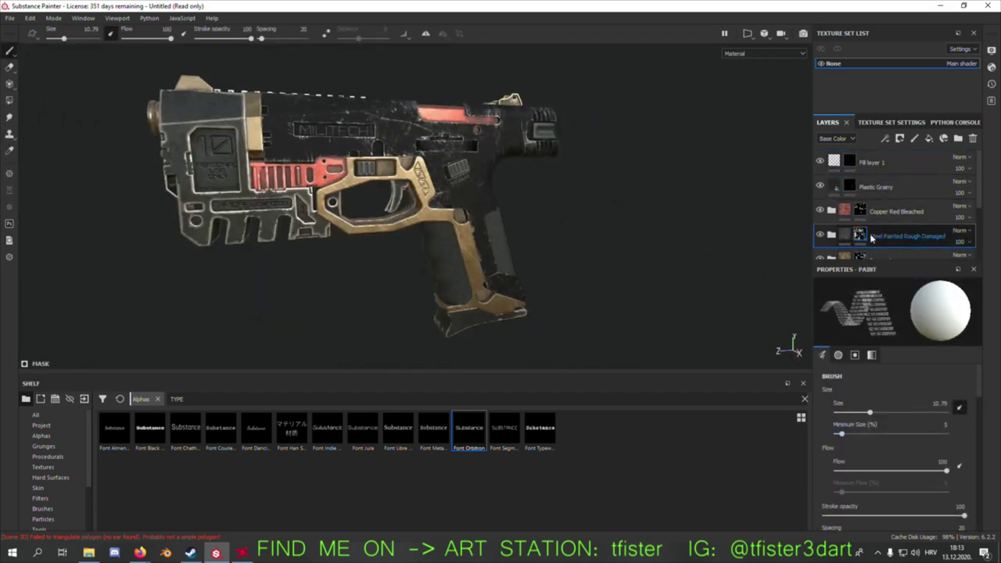
- Check the Dirt and Noise layers, then set the Base fill colour to mid grey
scroll(873, 240, "down", 2)
scroll(861, 246, "down", 2)
left_click(856, 161)
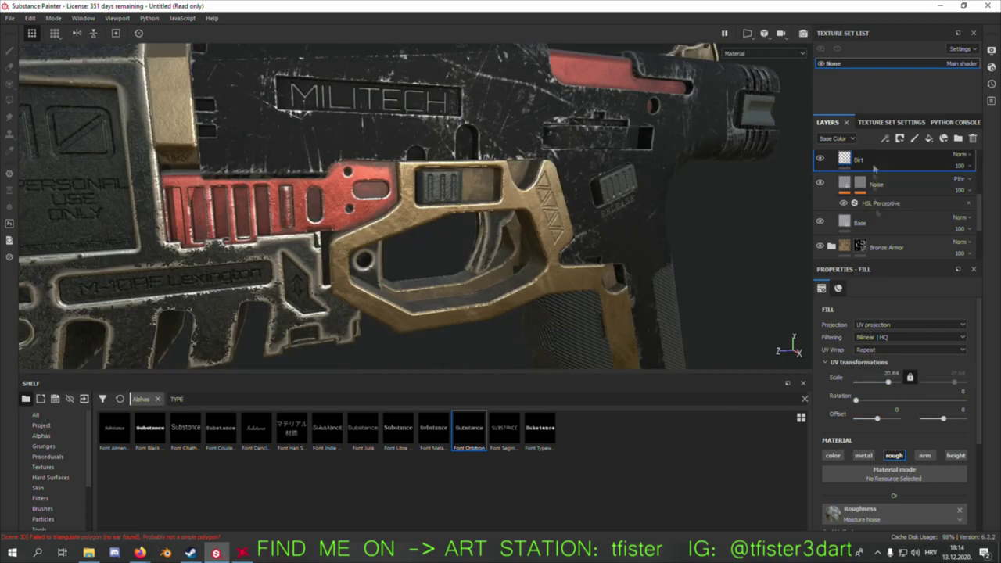
left_click(876, 184)
left_click(861, 184)
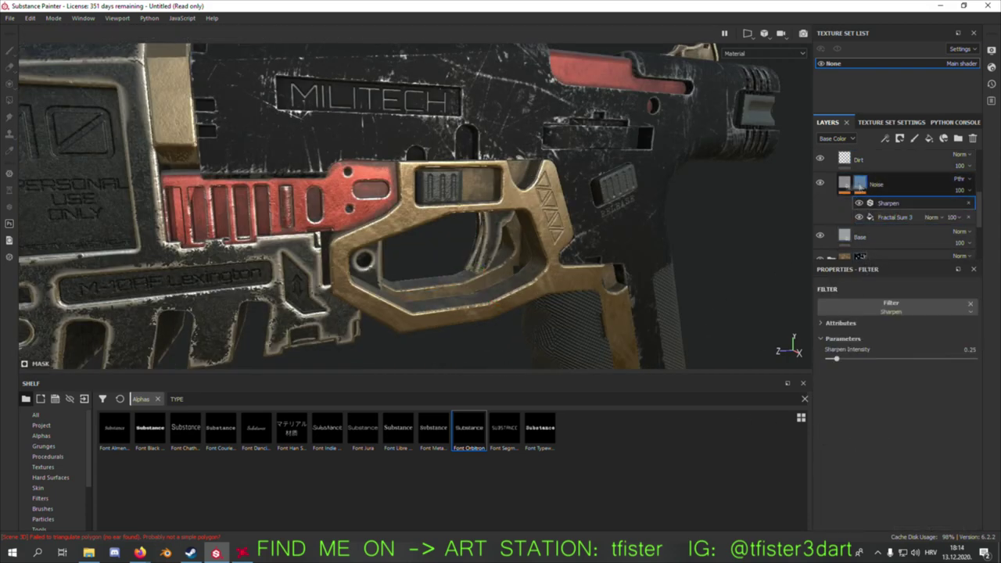
left_click(876, 186)
scroll(868, 219, "down", 2)
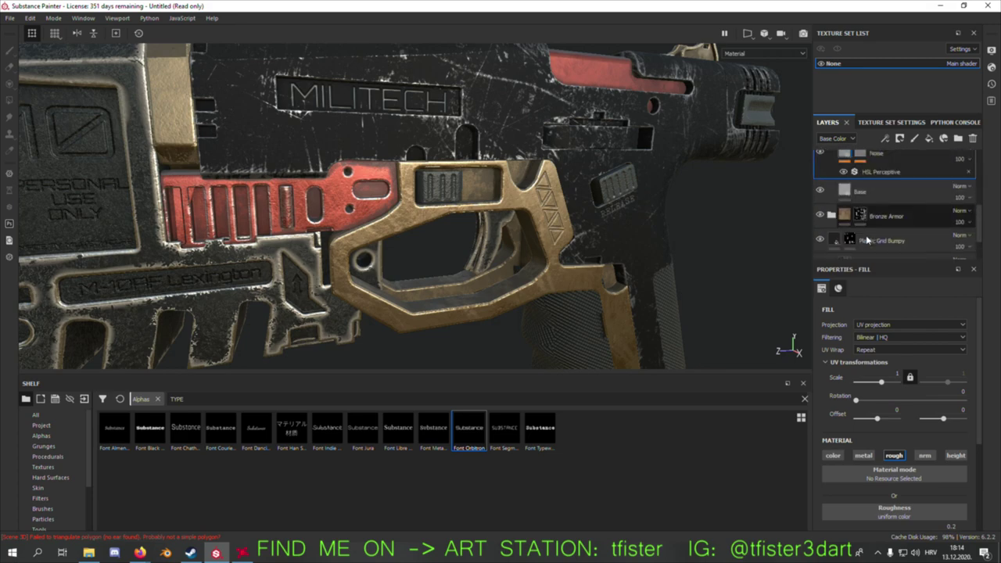
left_click(860, 192)
left_click(861, 474)
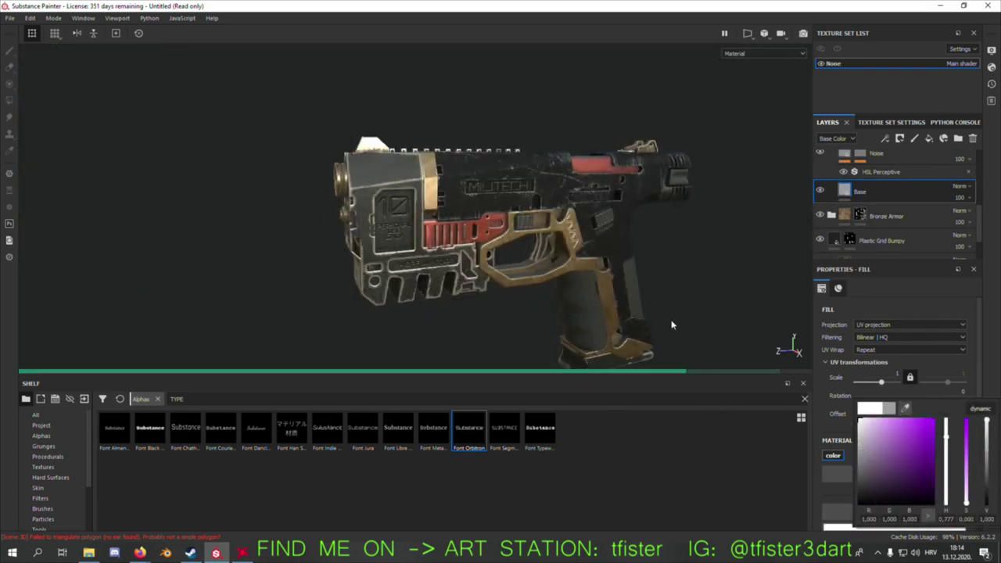
scroll(671, 325, "up", 3)
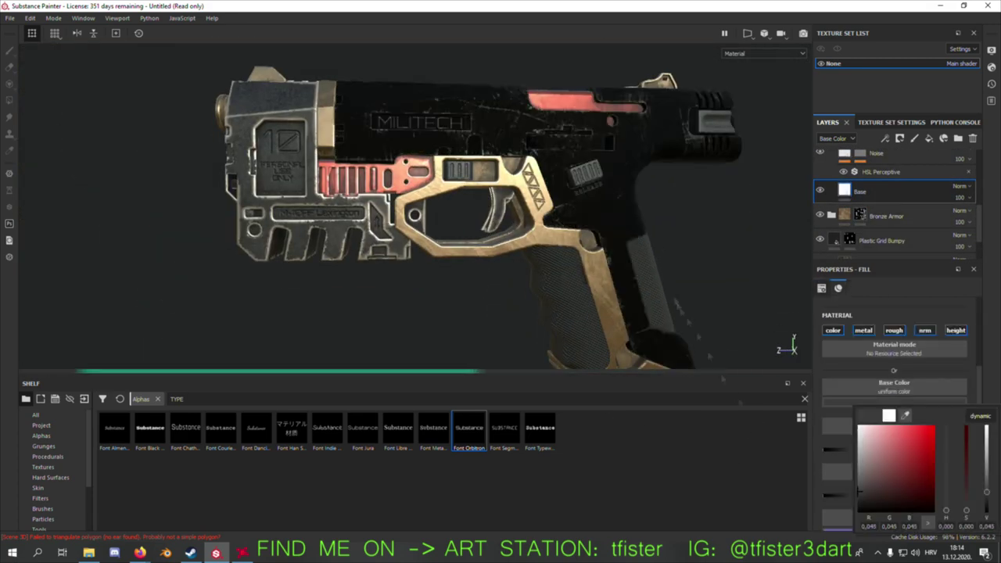
left_click(859, 455)
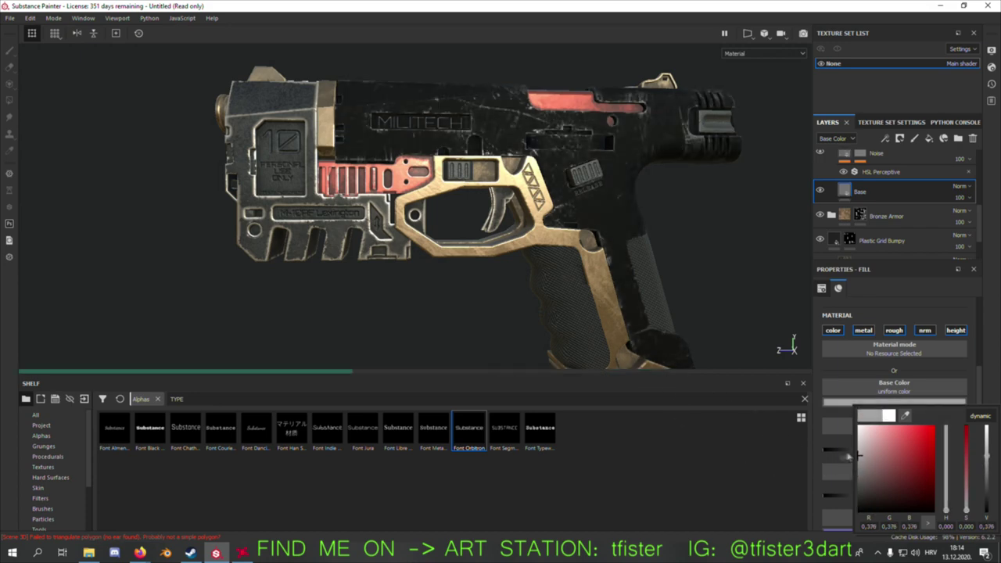
left_click(500, 291)
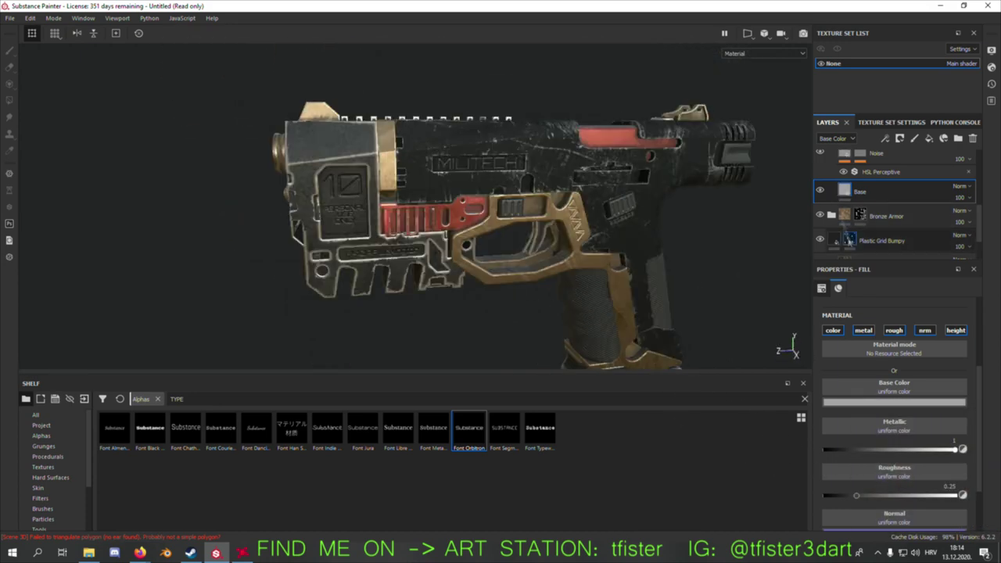
- Adjust the base colour of the Base Metal fill layer
scroll(835, 172, "down", 2)
scroll(837, 212, "down", 2)
left_click(849, 222)
left_click(883, 402)
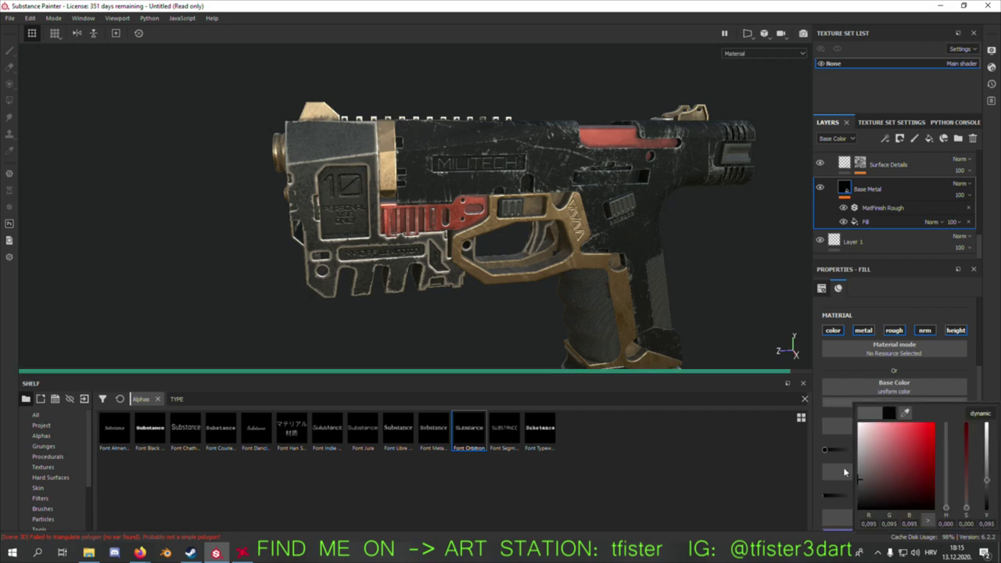
scroll(528, 280, "up", 3)
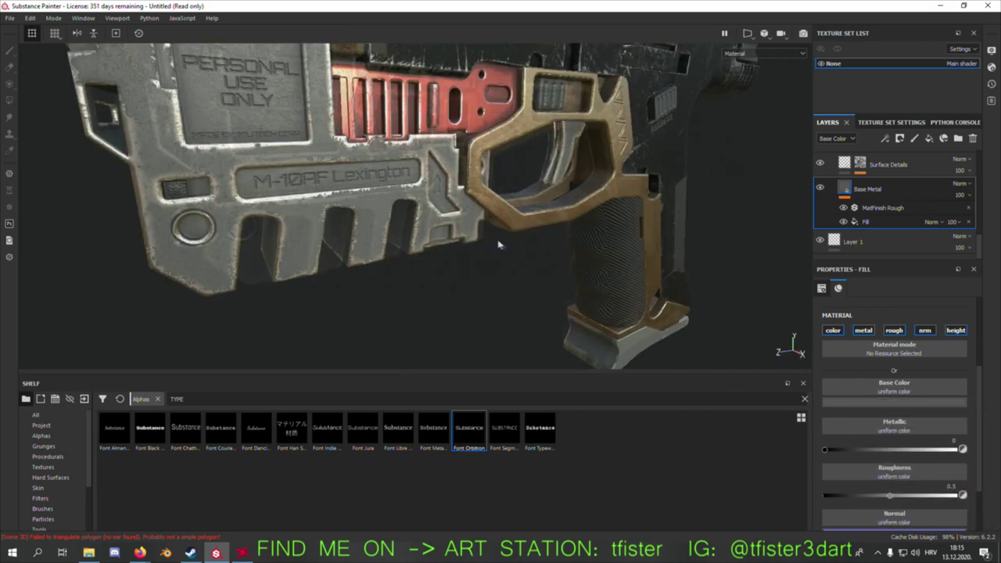
scroll(516, 250, "down", 4)
scroll(508, 225, "up", 5)
- Apply Plastic Glossy Pure to the trigger as a new layer with saturated red base colour
left_click_drag(508, 226, 478, 286, "alt")
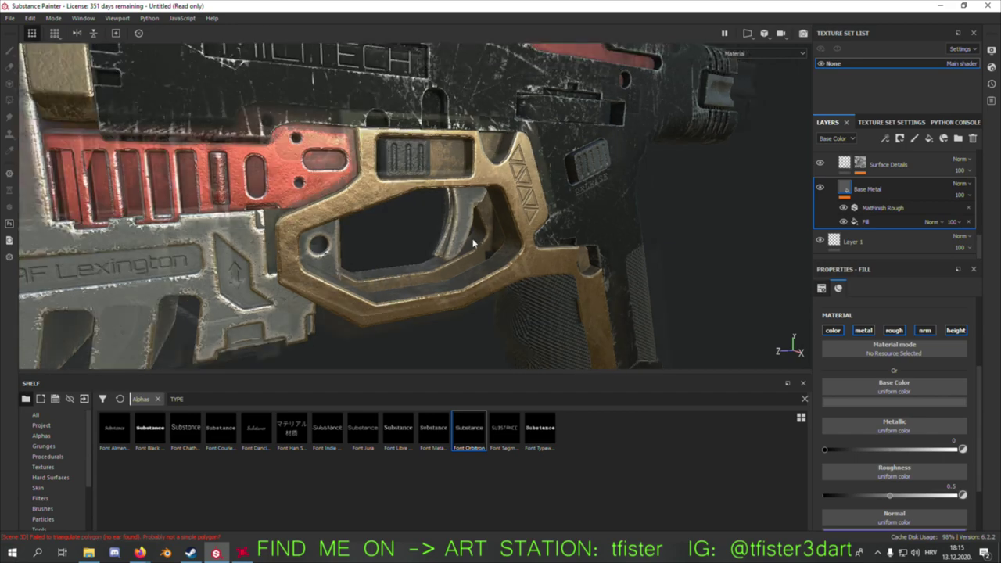
scroll(478, 287, "up", 2)
scroll(81, 488, "down", 3)
left_click(47, 477)
mouse_move(186, 467)
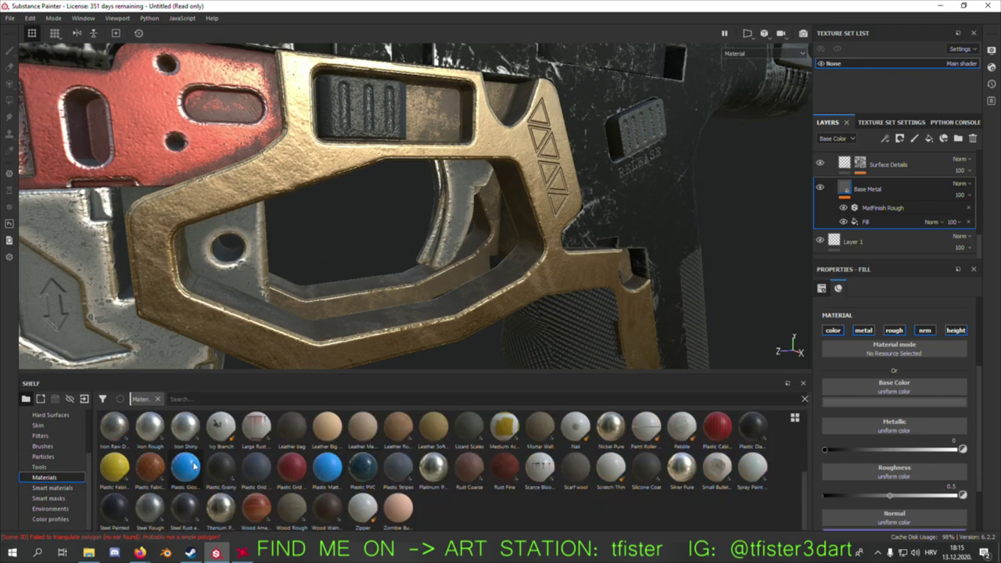
left_click_drag(188, 467, 243, 231)
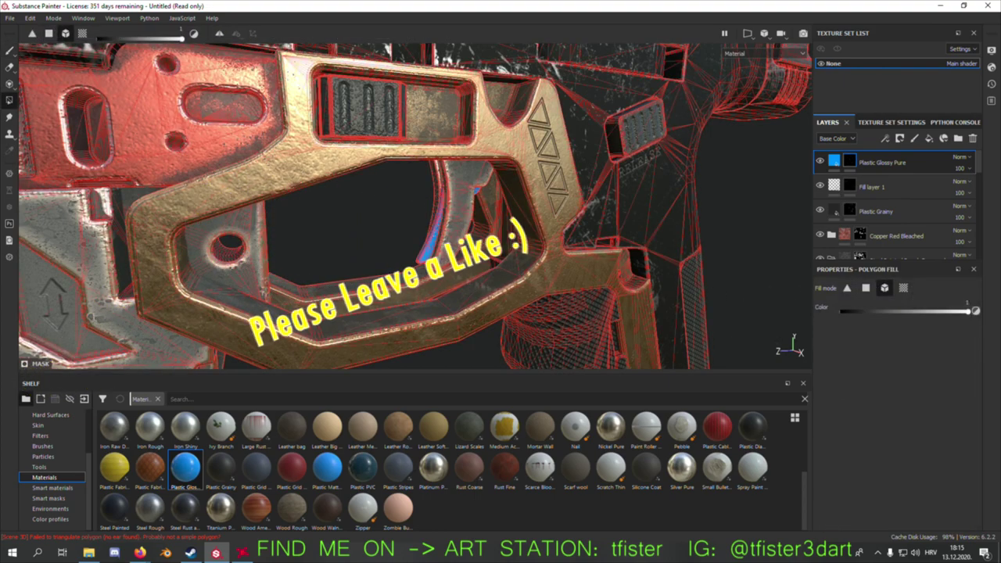
left_click(834, 162)
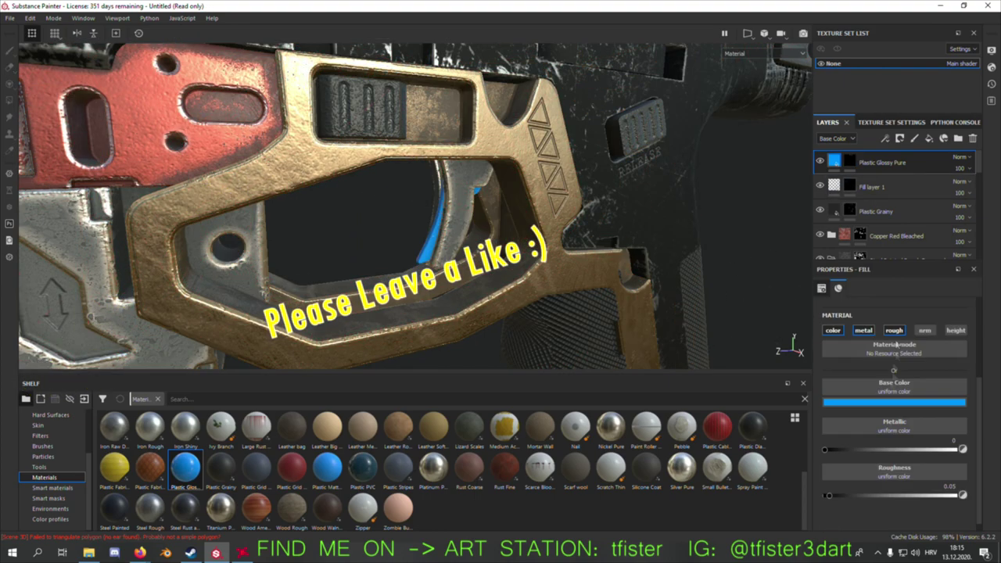
left_click(837, 403)
left_click_drag(946, 478, 943, 433)
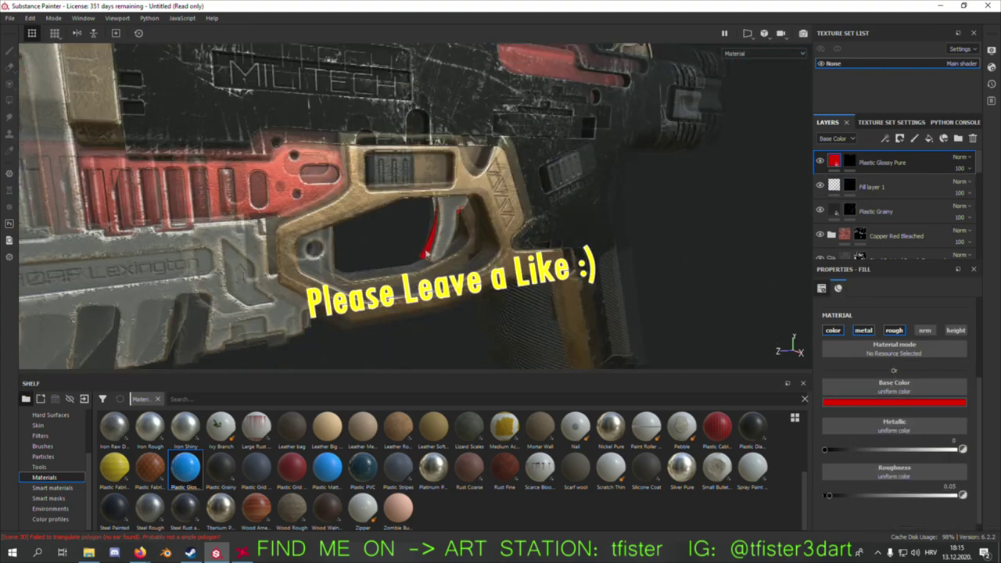
scroll(391, 203, "down", 5)
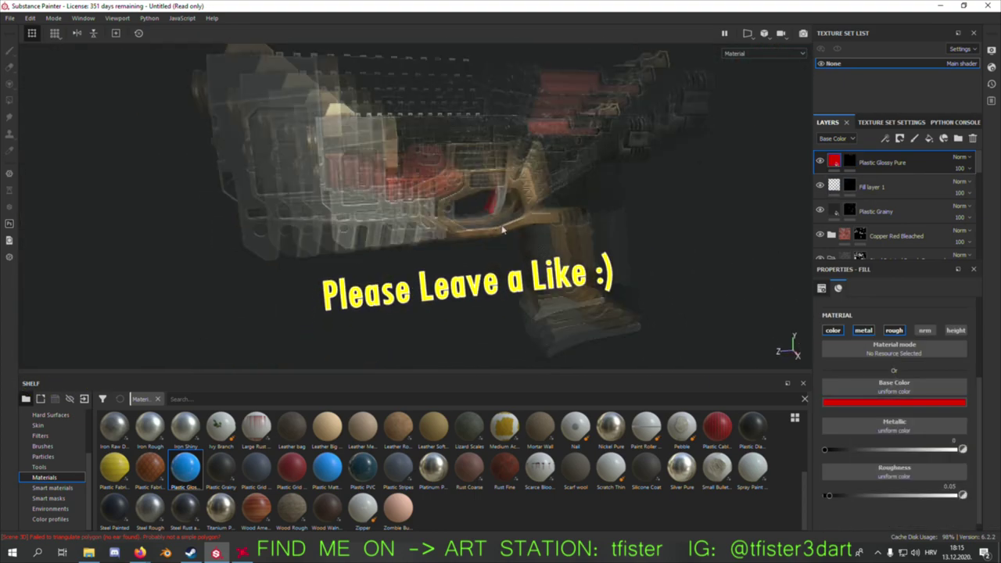